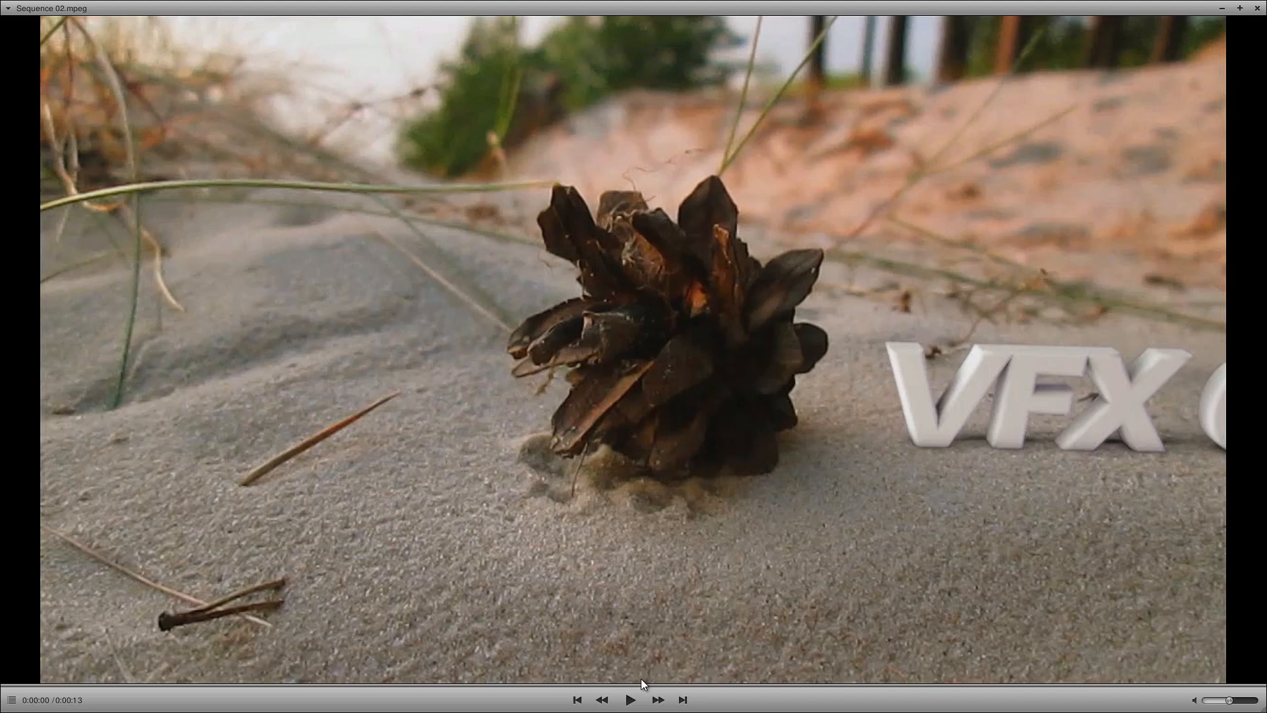
Step: Play the Sequence 02.mpeg clip to preview the finished shot and pause it partway
left_click(631, 700)
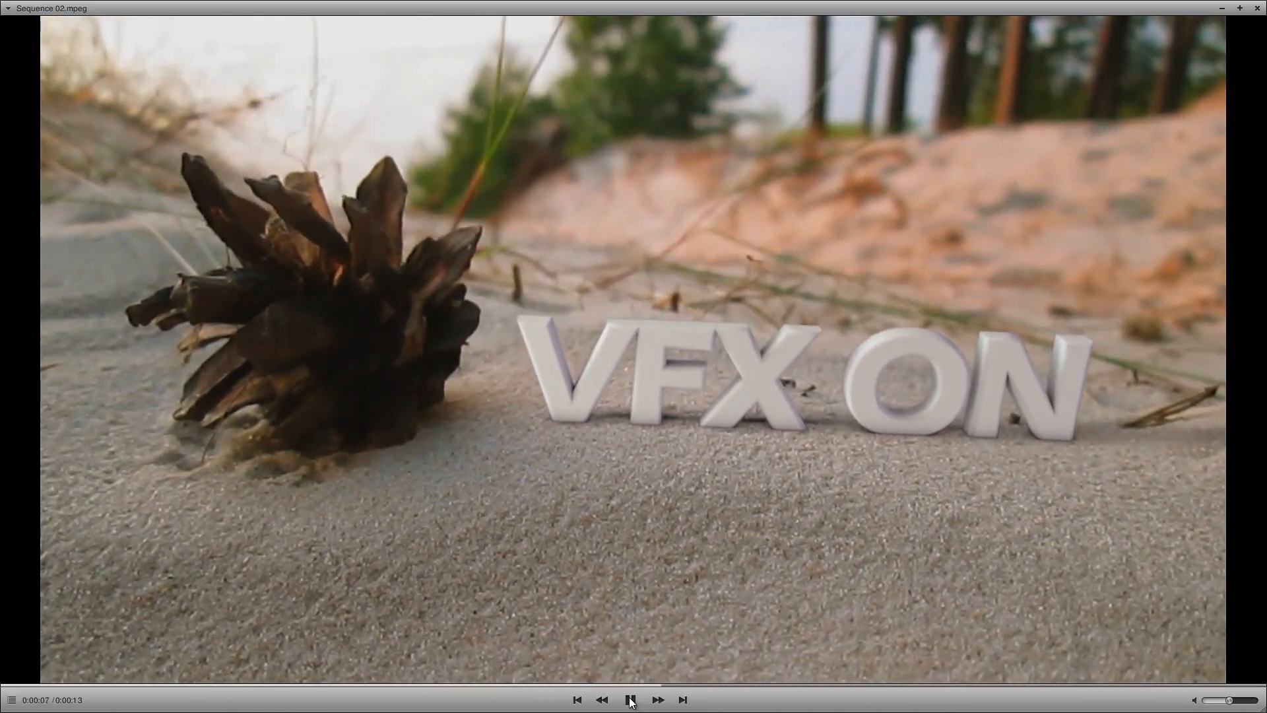
left_click(631, 701)
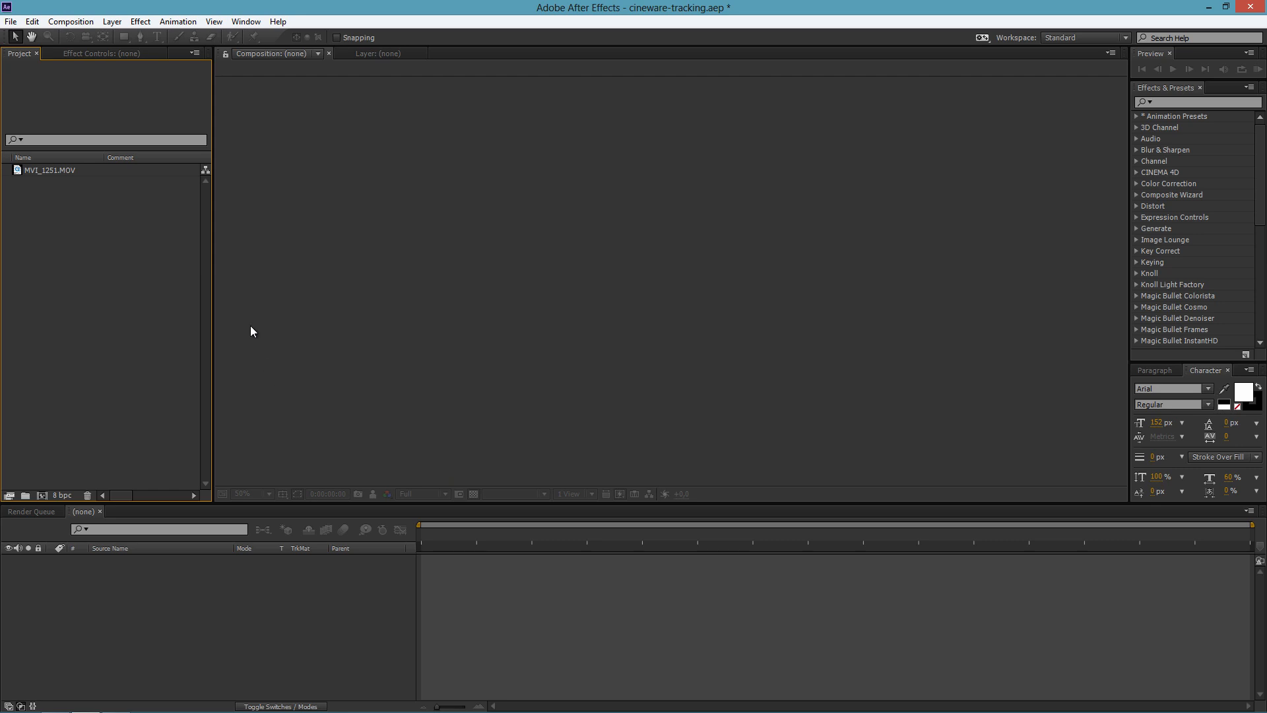
Step: Create a composition from the MVI_1251.MOV footage and run Track Camera on its layer
left_click(71, 170)
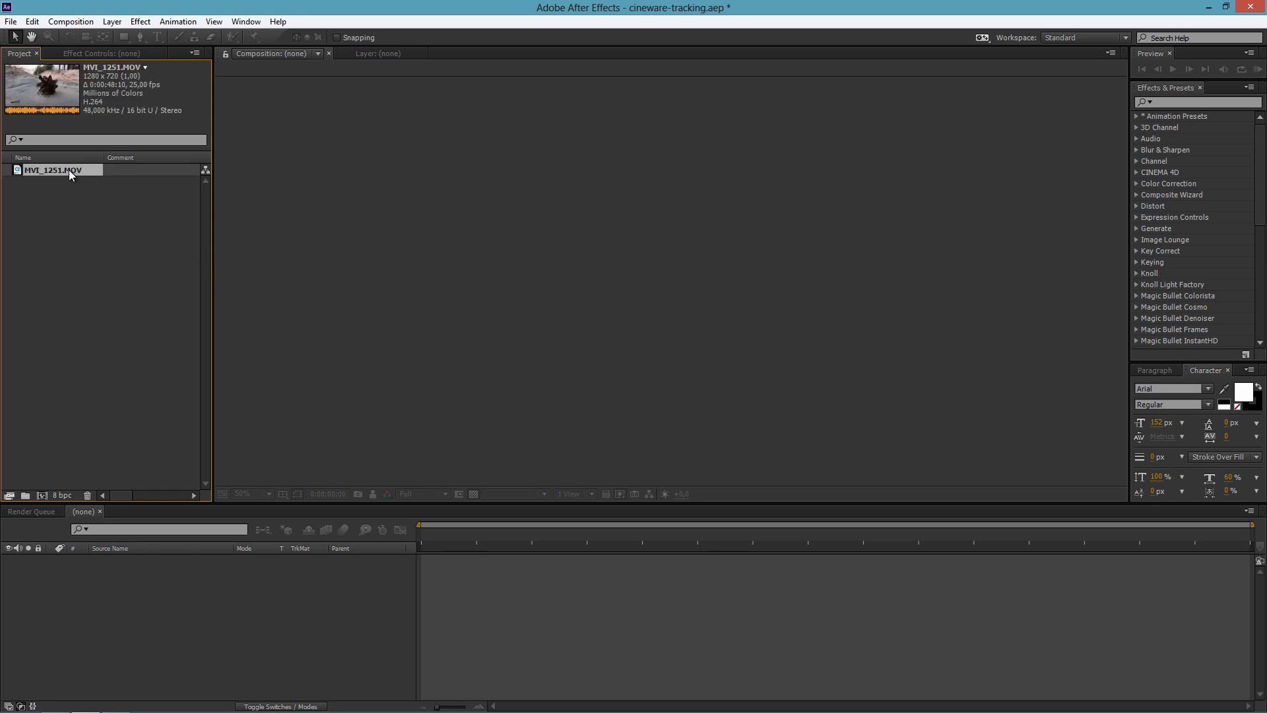
left_click_drag(71, 179, 42, 496)
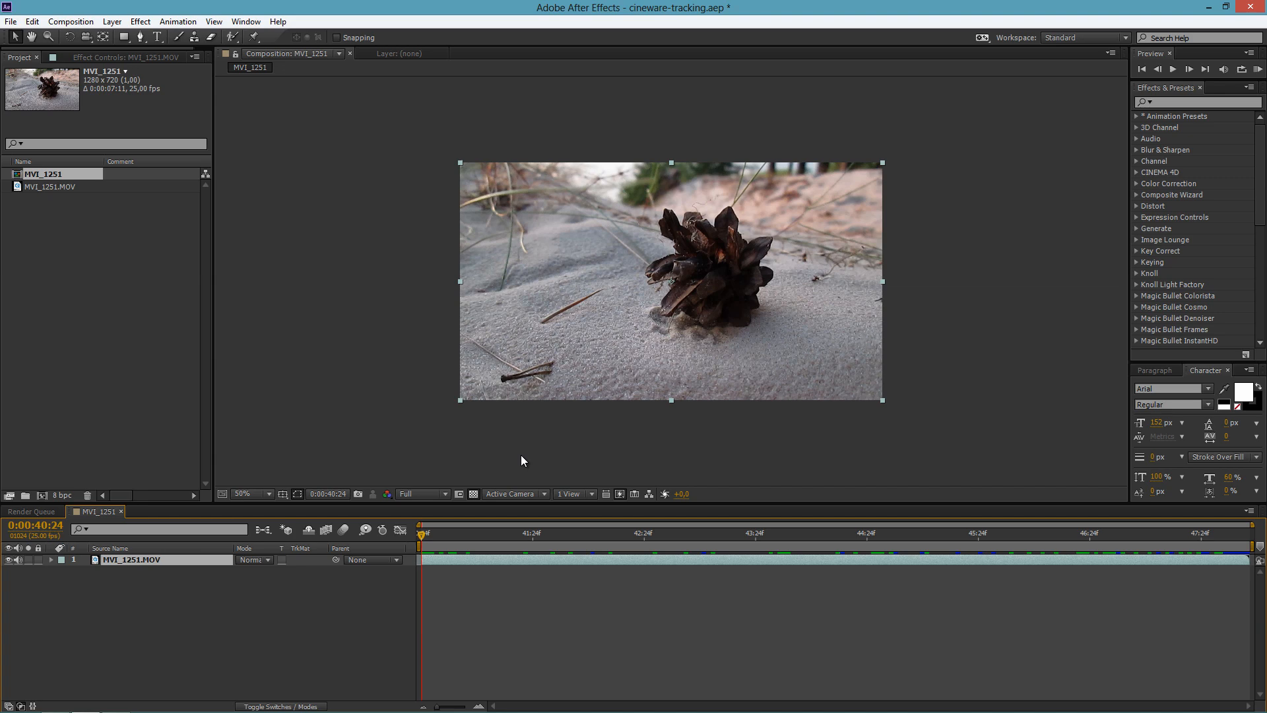
right_click(603, 300)
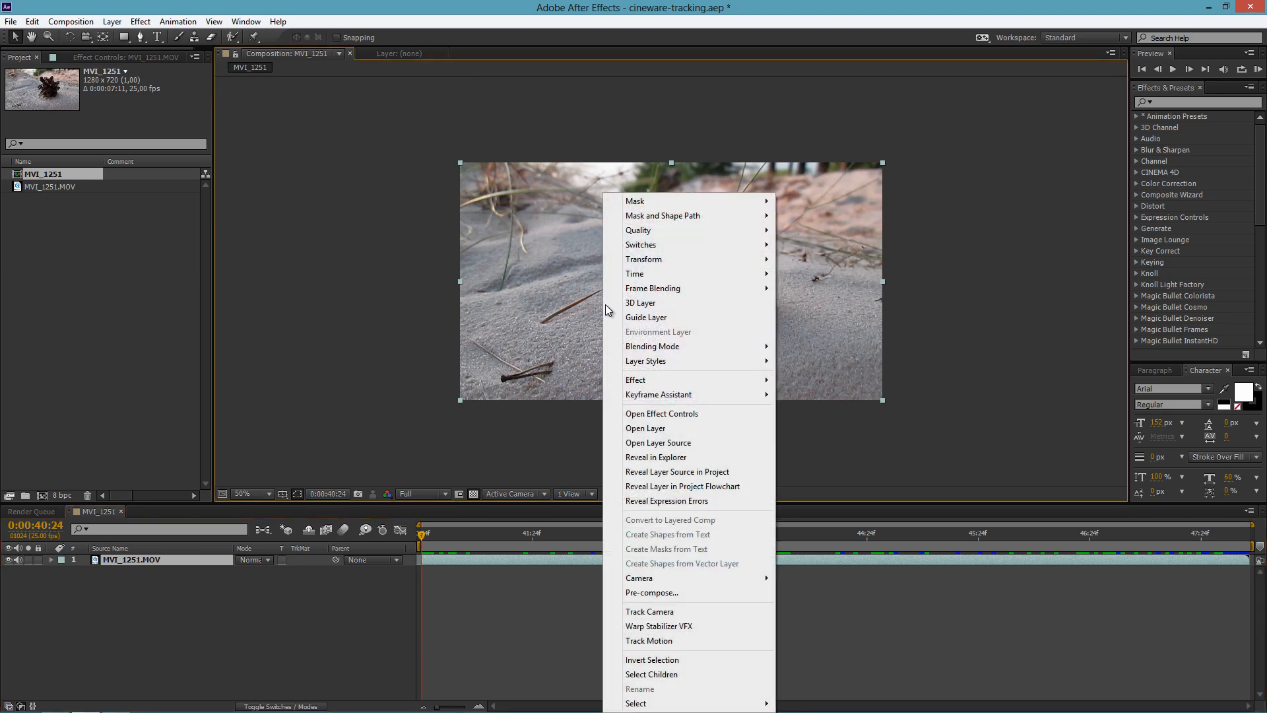
left_click(672, 612)
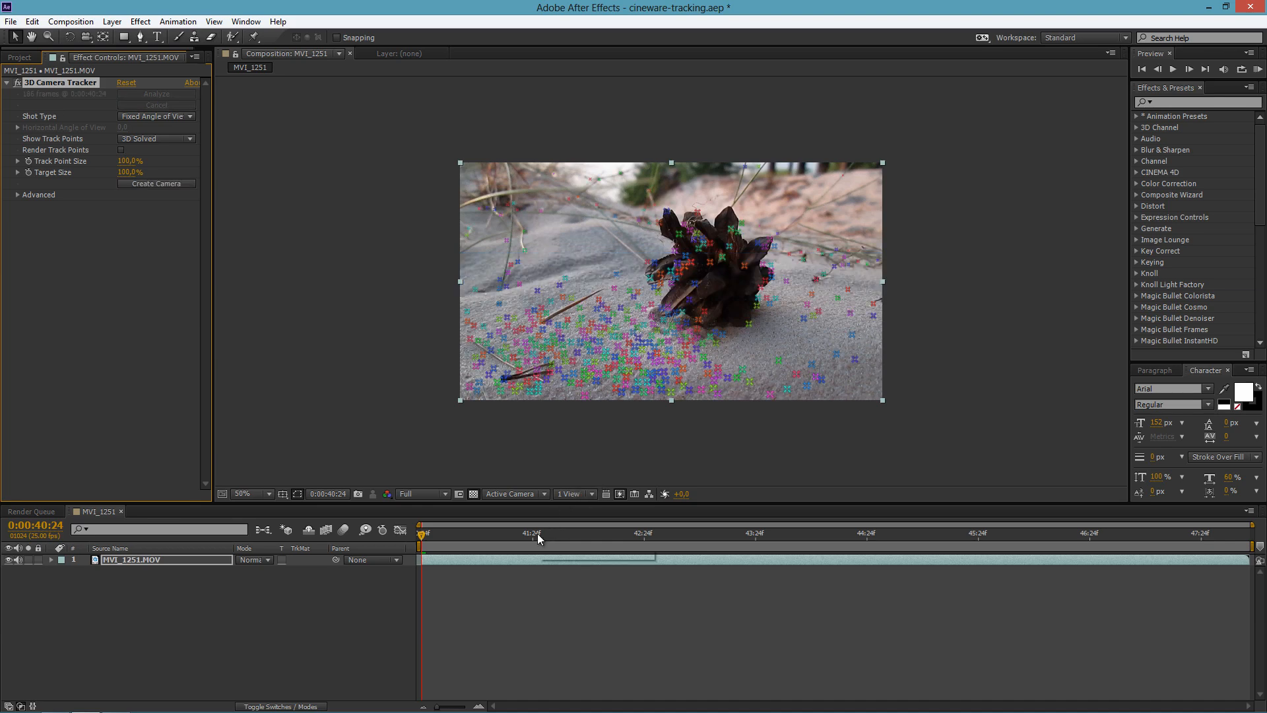
Step: At 0:00:43:22, set the ground plane and origin from track points on the sand beside the pine cone, and create a solid and camera there
left_click_drag(537, 533, 761, 521)
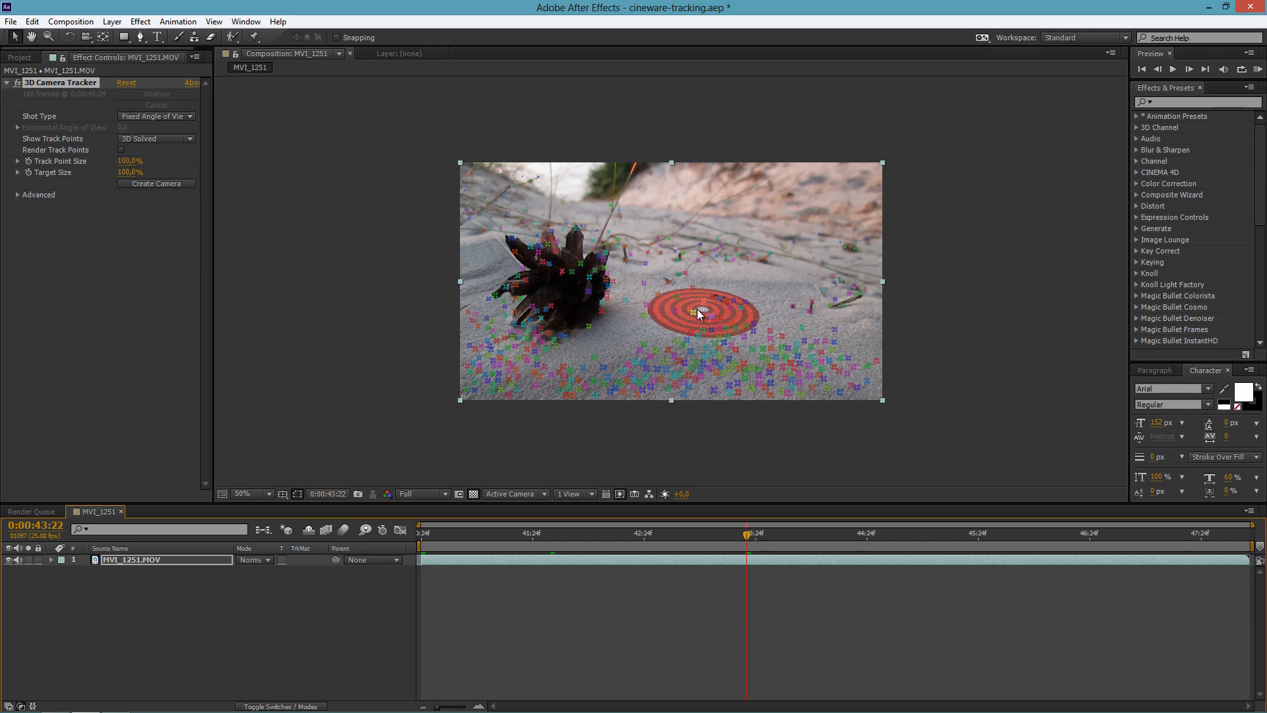
left_click(697, 309)
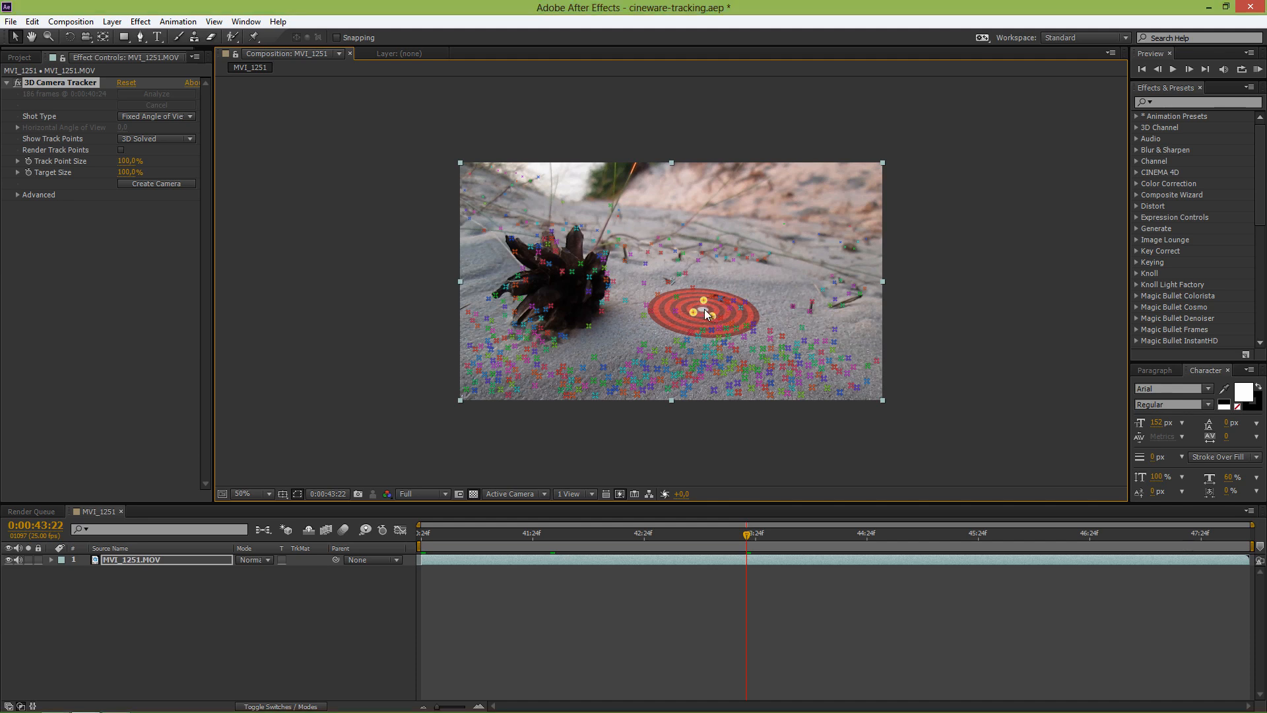
right_click(705, 310)
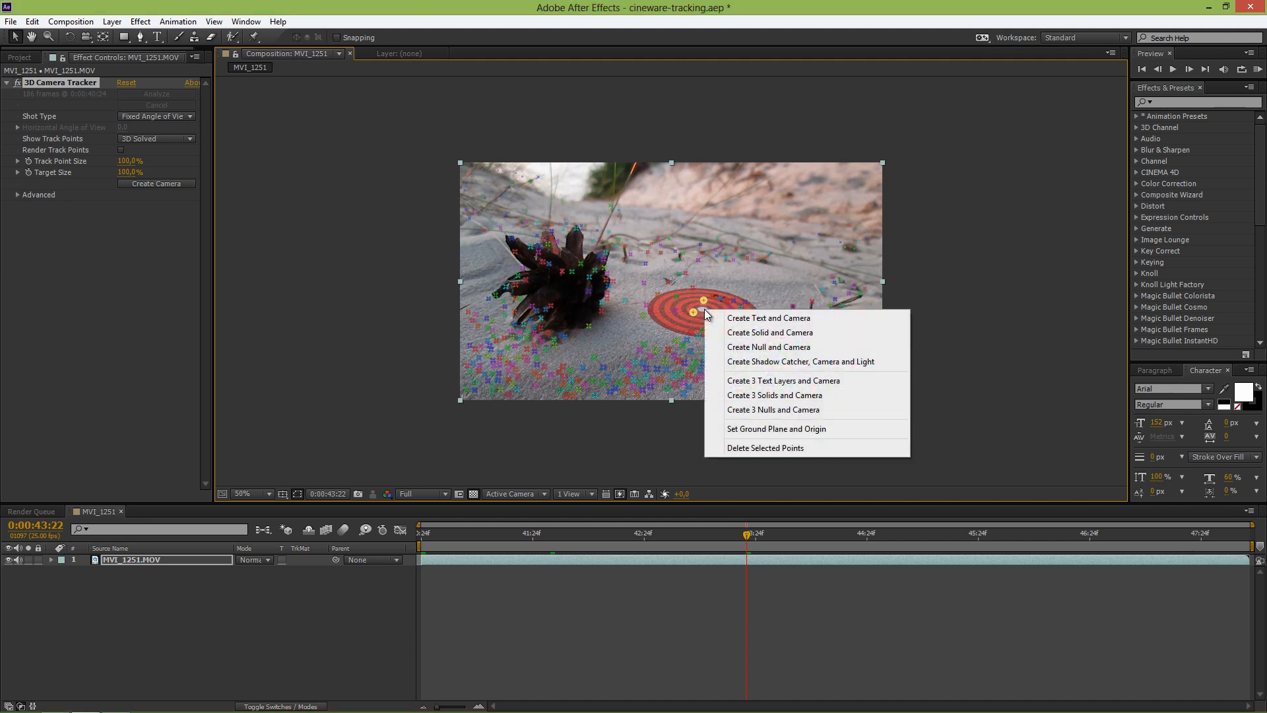
left_click(793, 429)
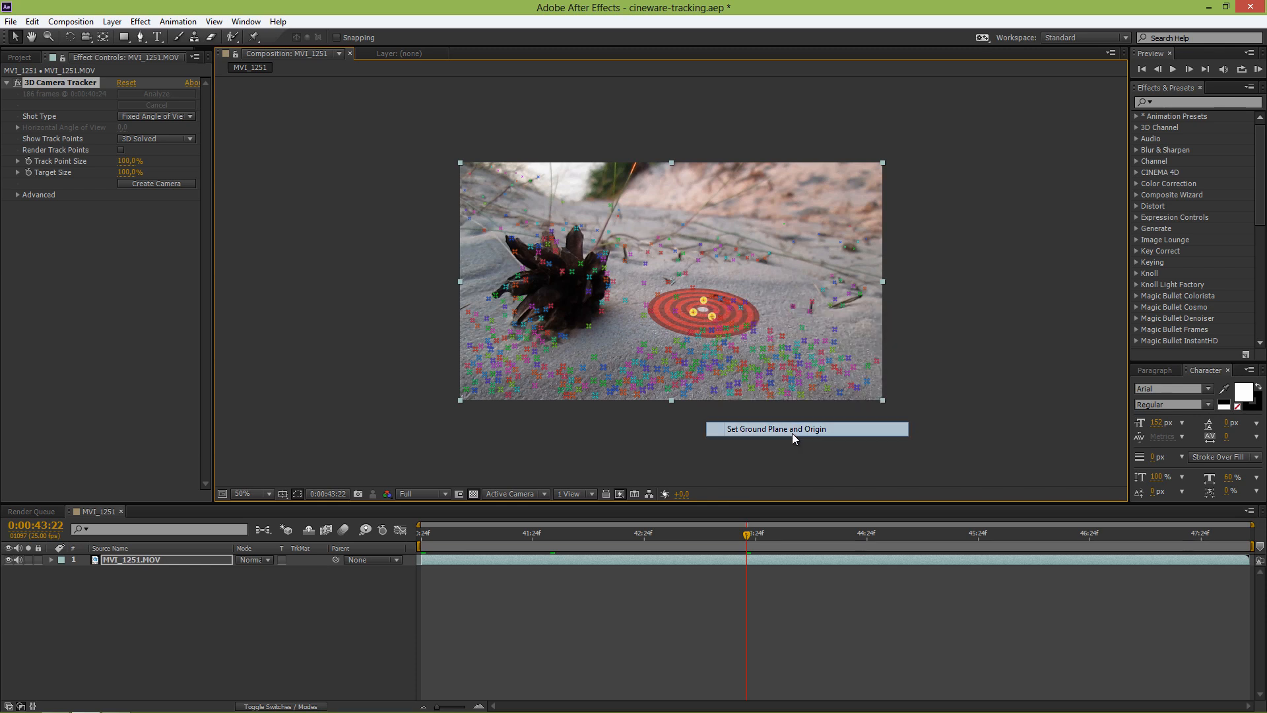
right_click(702, 309)
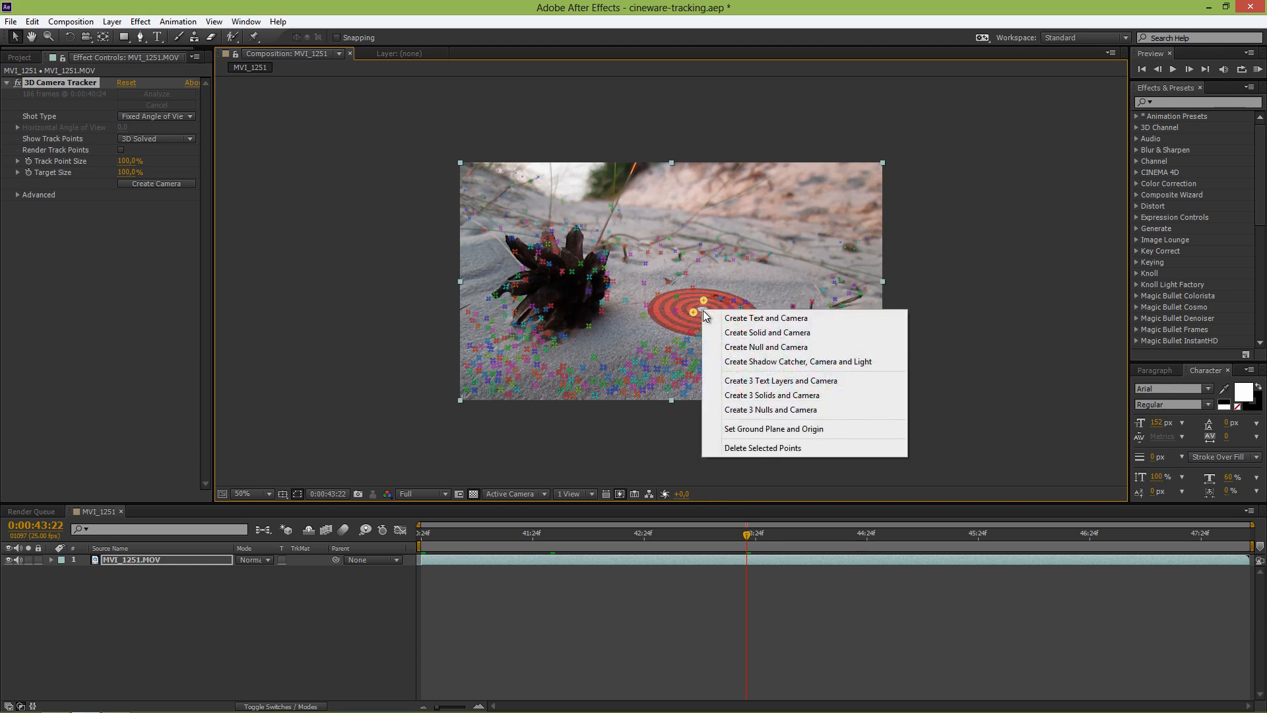
left_click(744, 336)
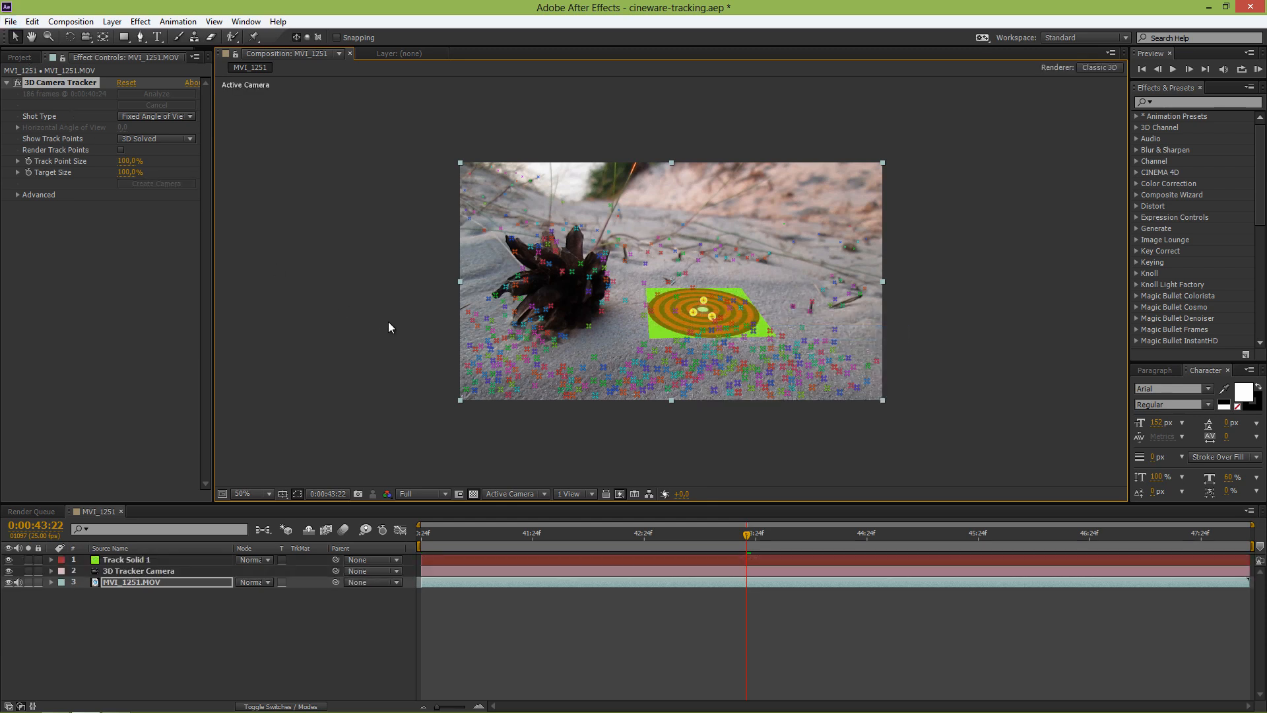
Step: Export the tracked scene with the MAXON CINEMA 4D Exporter as tutorial-tracking in the tracking-tutorial folder
left_click(18, 24)
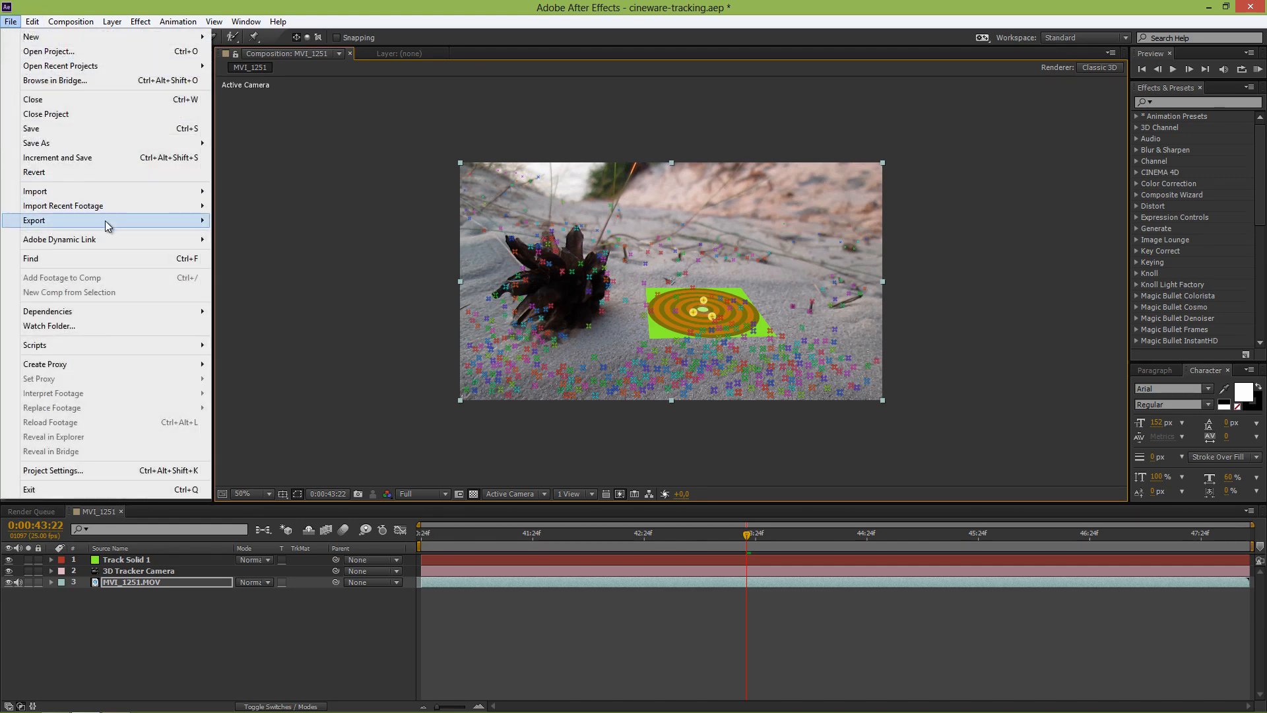
mouse_move(111, 225)
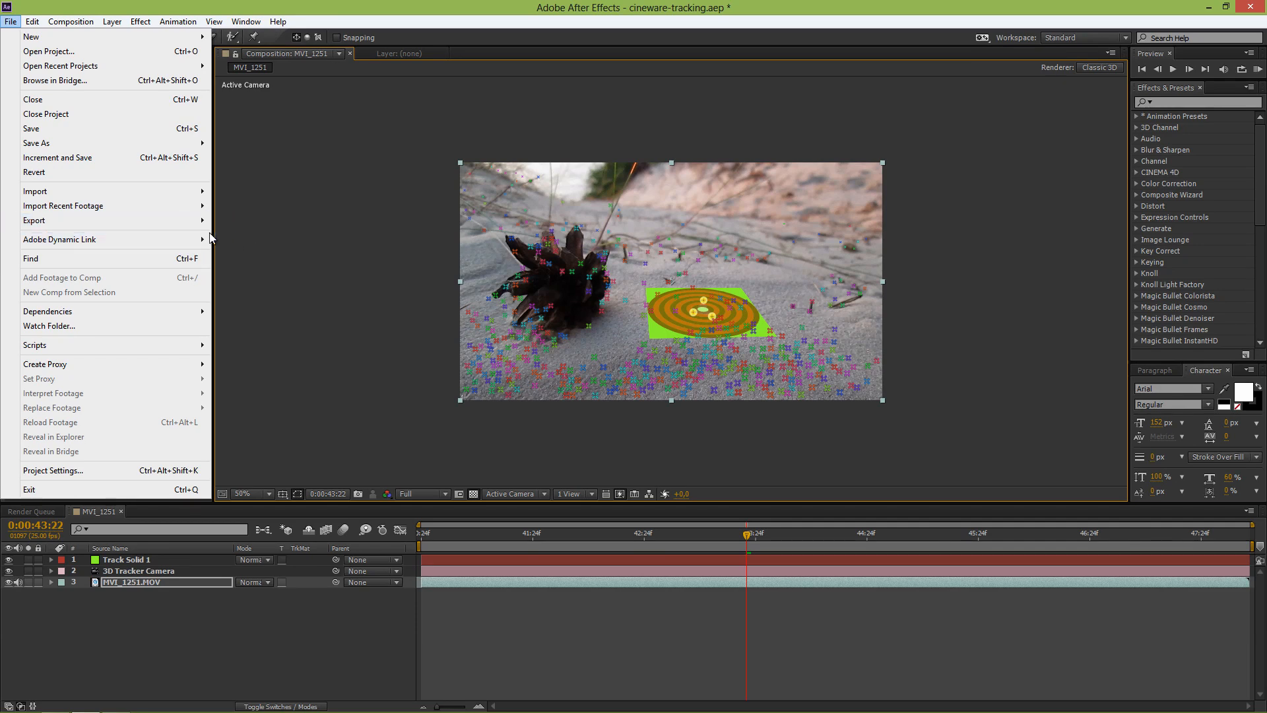
mouse_move(204, 221)
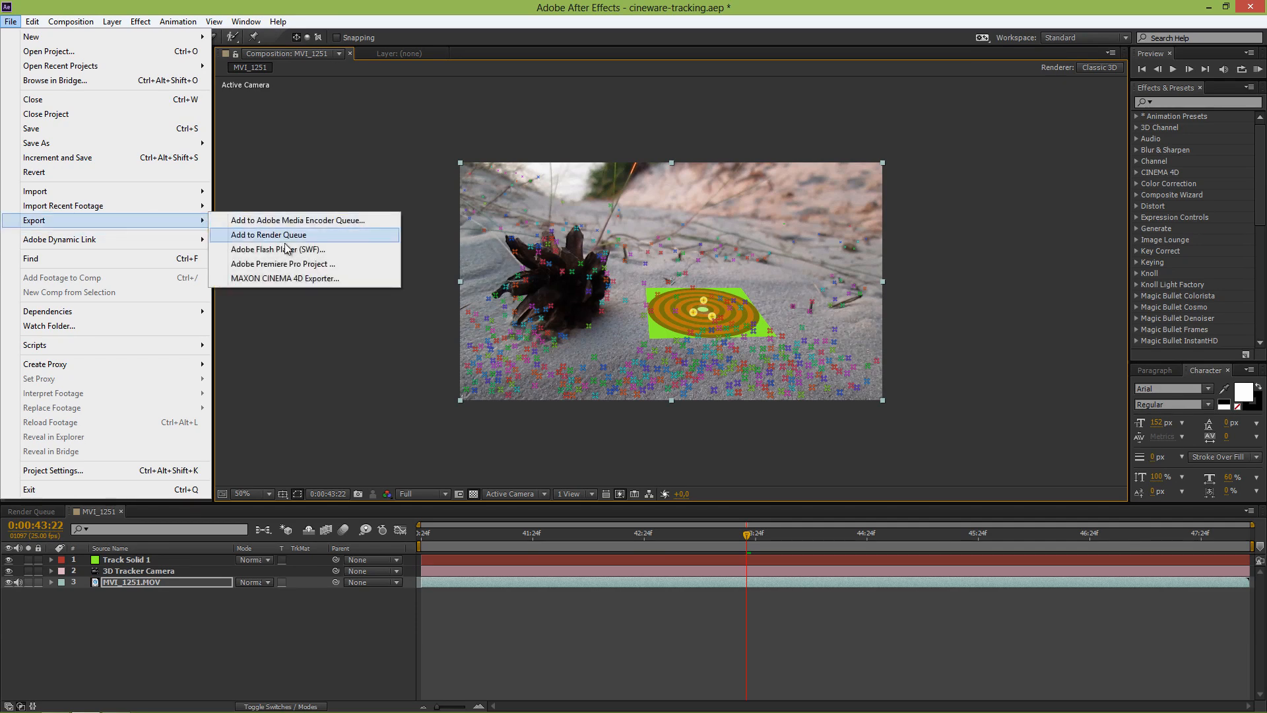
left_click(323, 281)
double_click(336, 263)
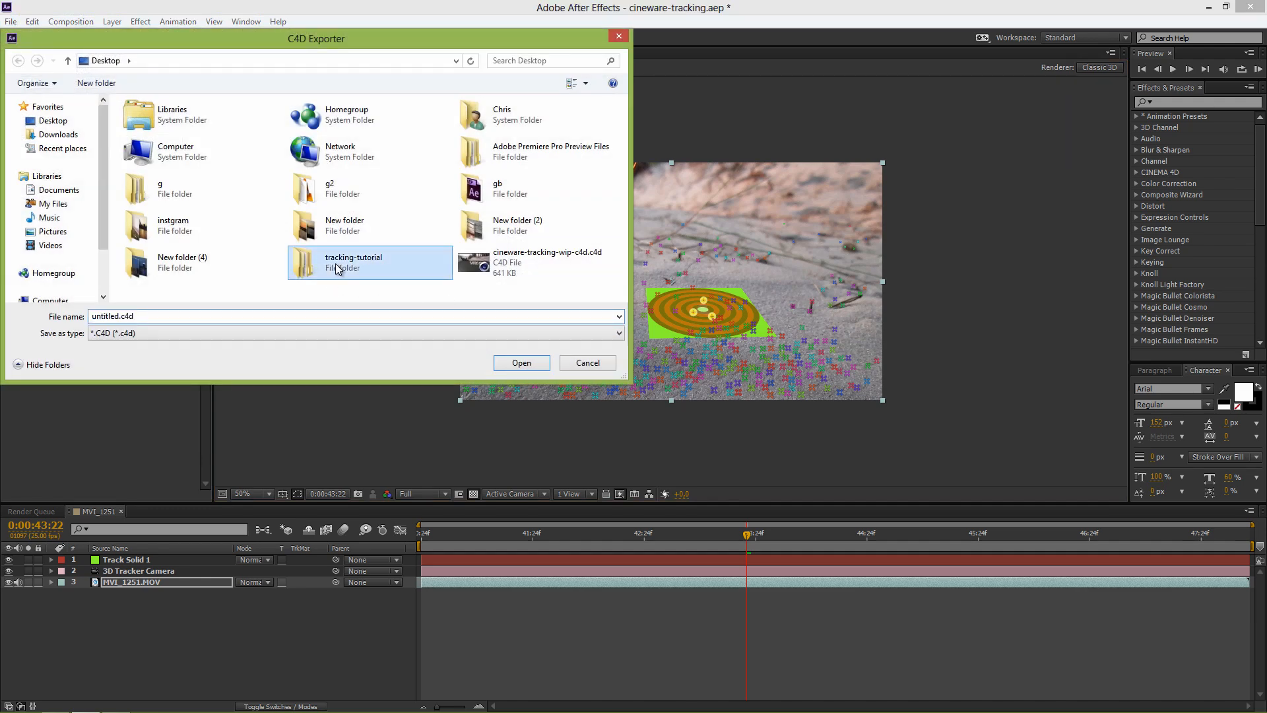
double_click(173, 315)
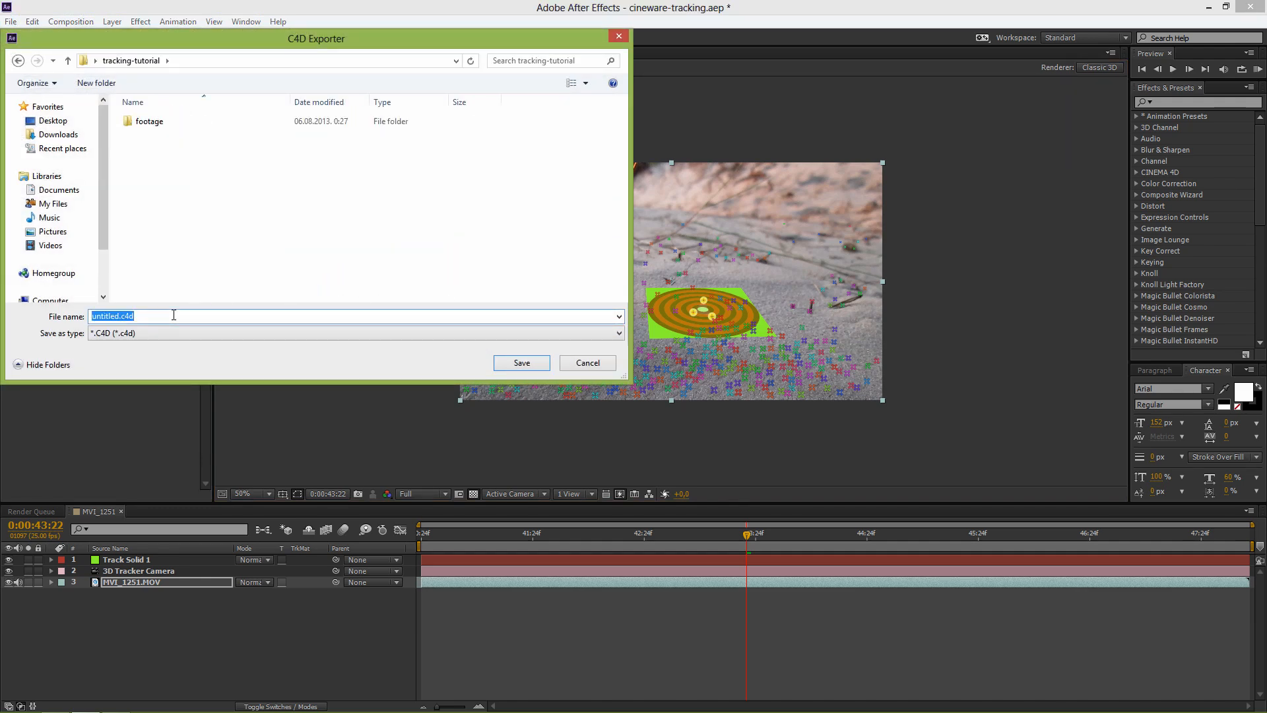
type("tutorial-tracking")
key("Return")
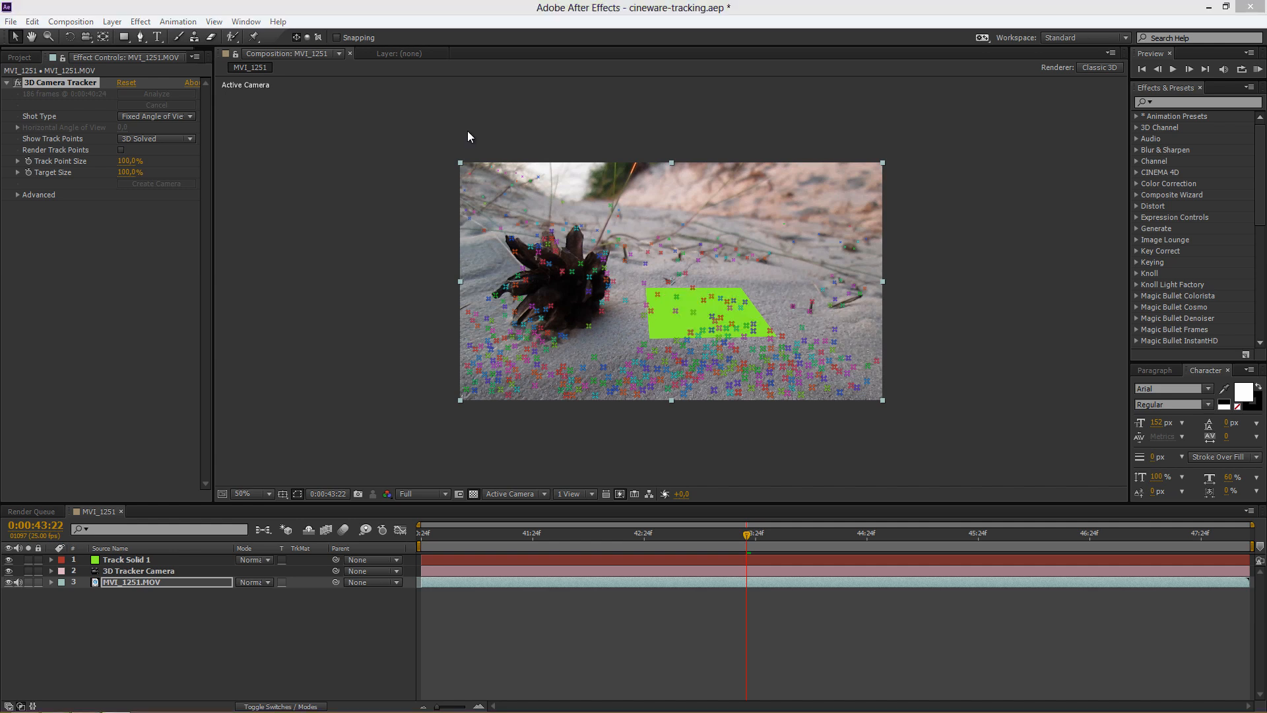
Step: Import tutorial-tracking.c4d into the project and add it as the top layer of the MVI_1251 composition
left_click(19, 58)
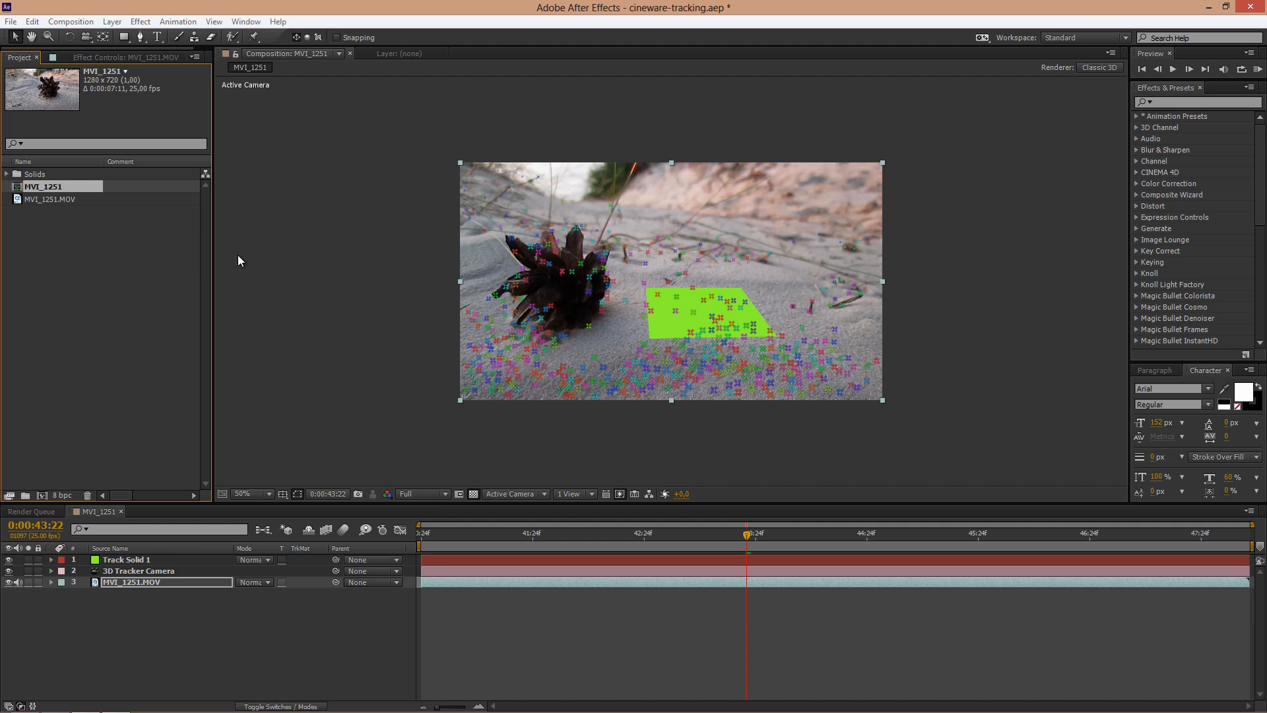
key("alt+Tab")
left_click_drag(449, 250, 65, 316)
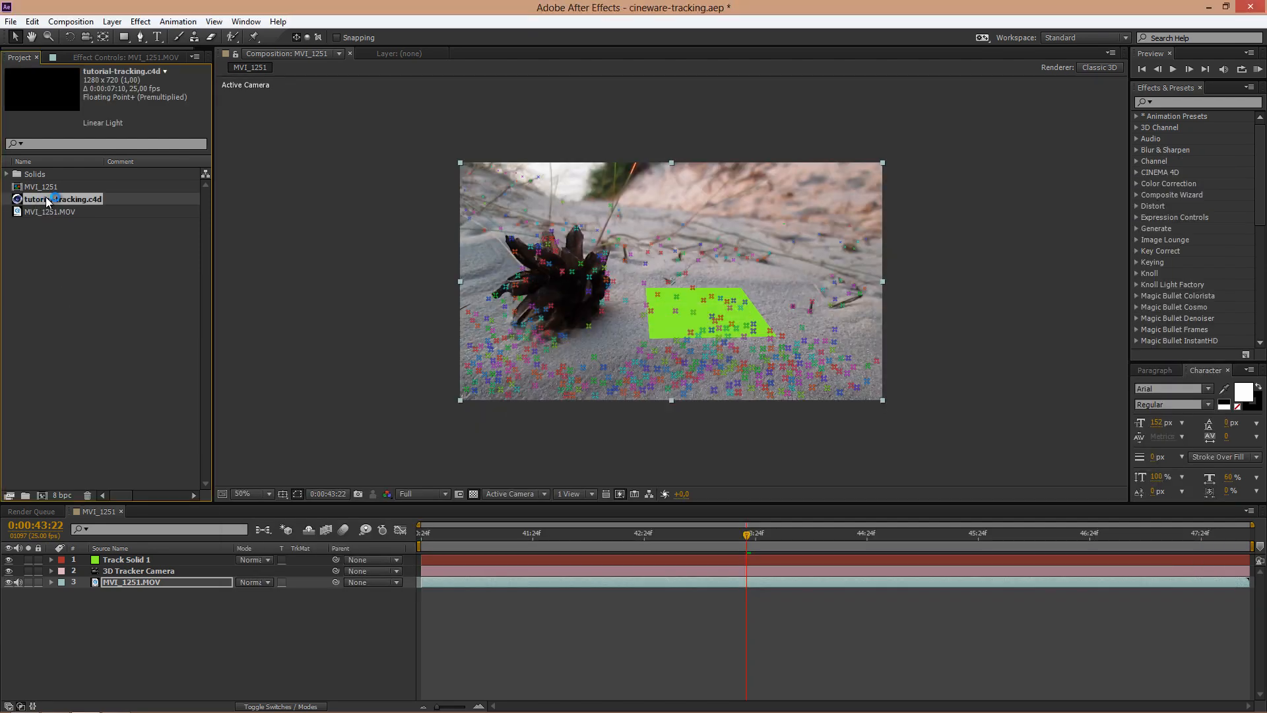
left_click_drag(46, 197, 162, 556)
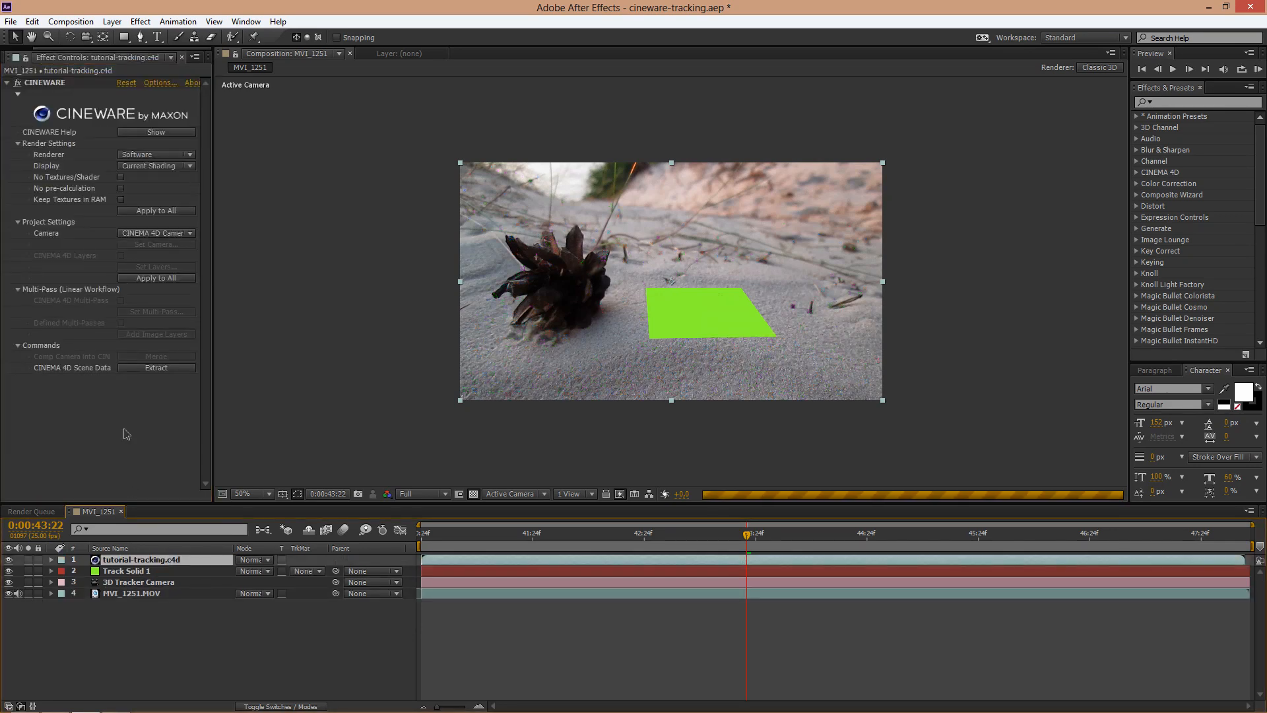
Step: Open the tutorial-tracking.c4d layer in Cinema 4D, expand the MVI_1251 object group, and scrub the timeline to check the tracked camera motion
left_click(33, 22)
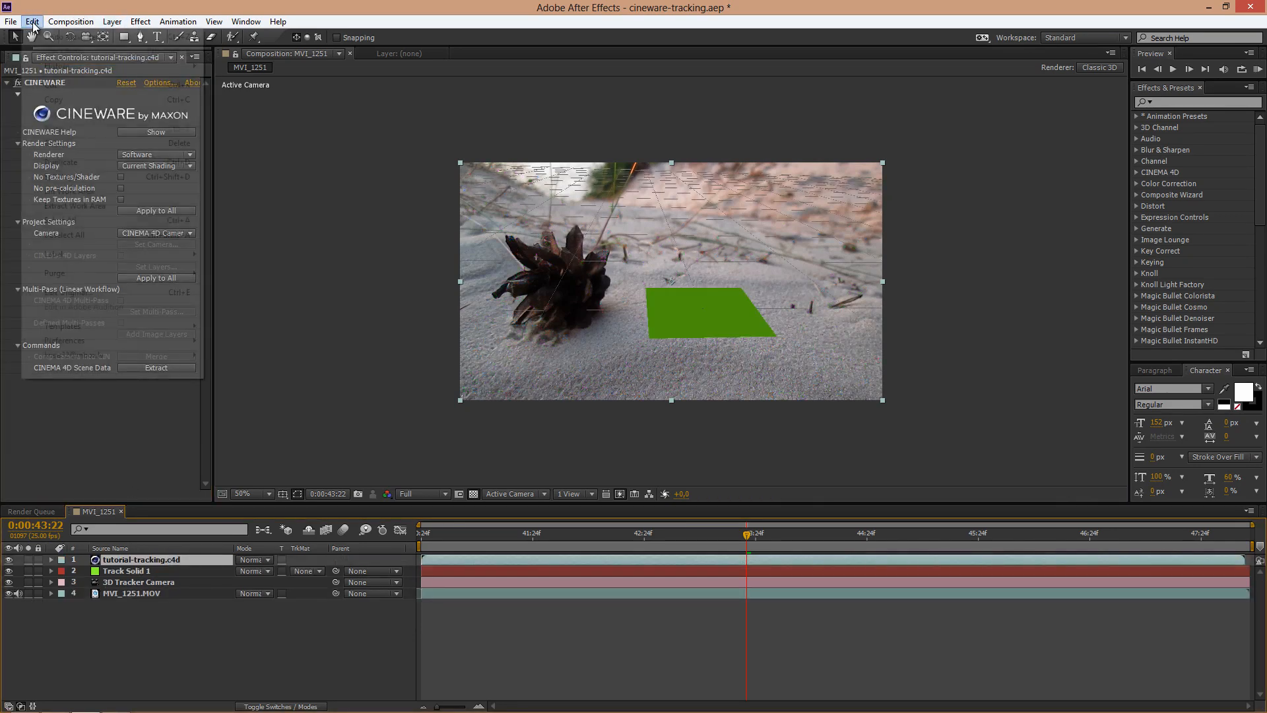
left_click(101, 292)
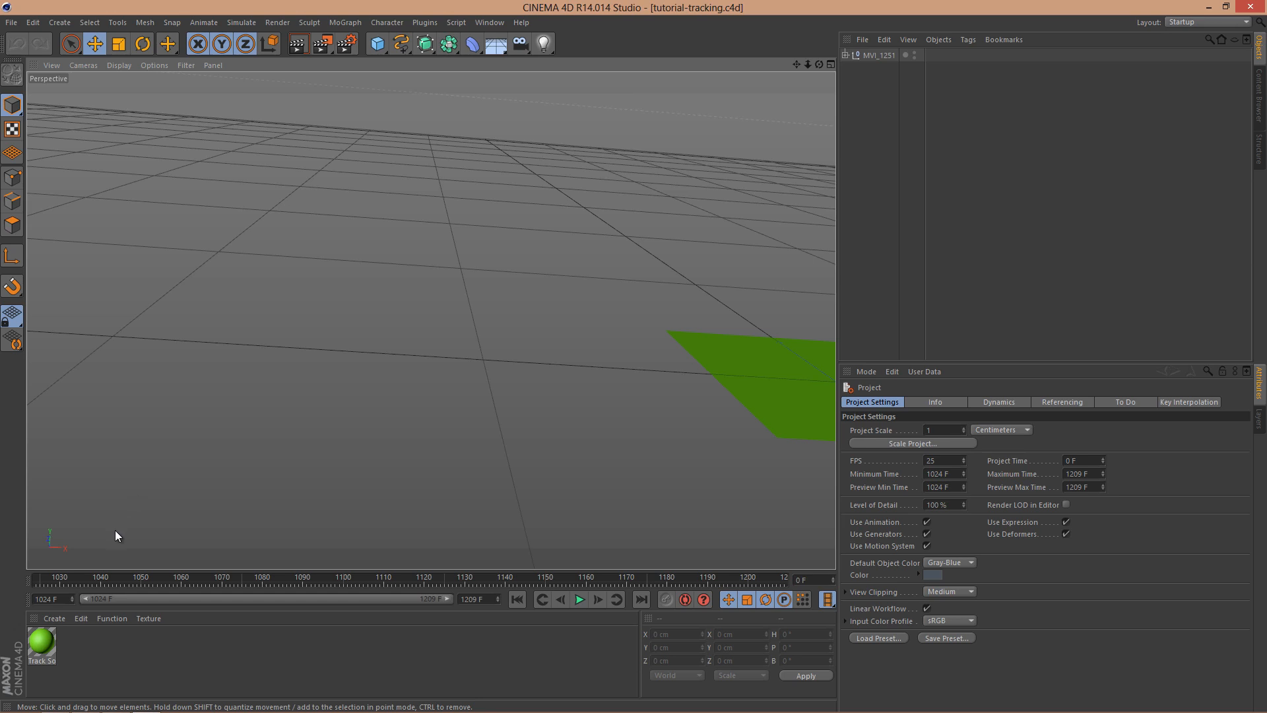
left_click_drag(54, 574, 274, 528)
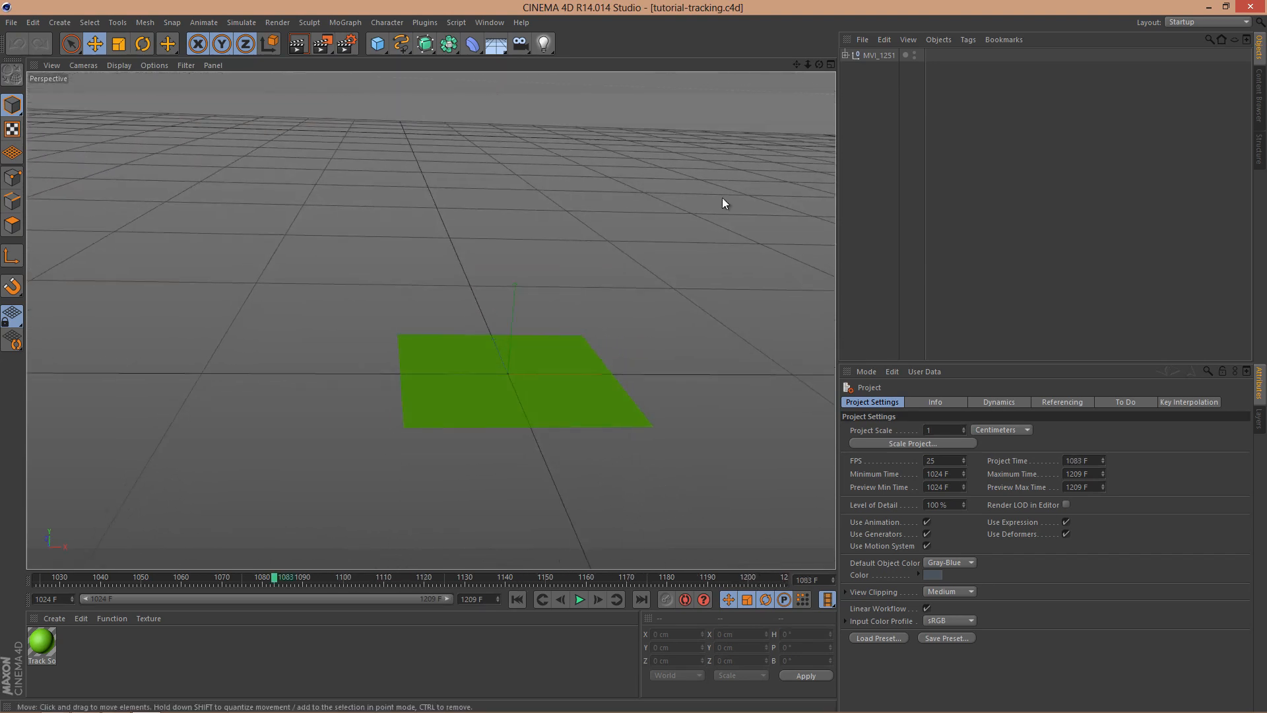
left_click(846, 54)
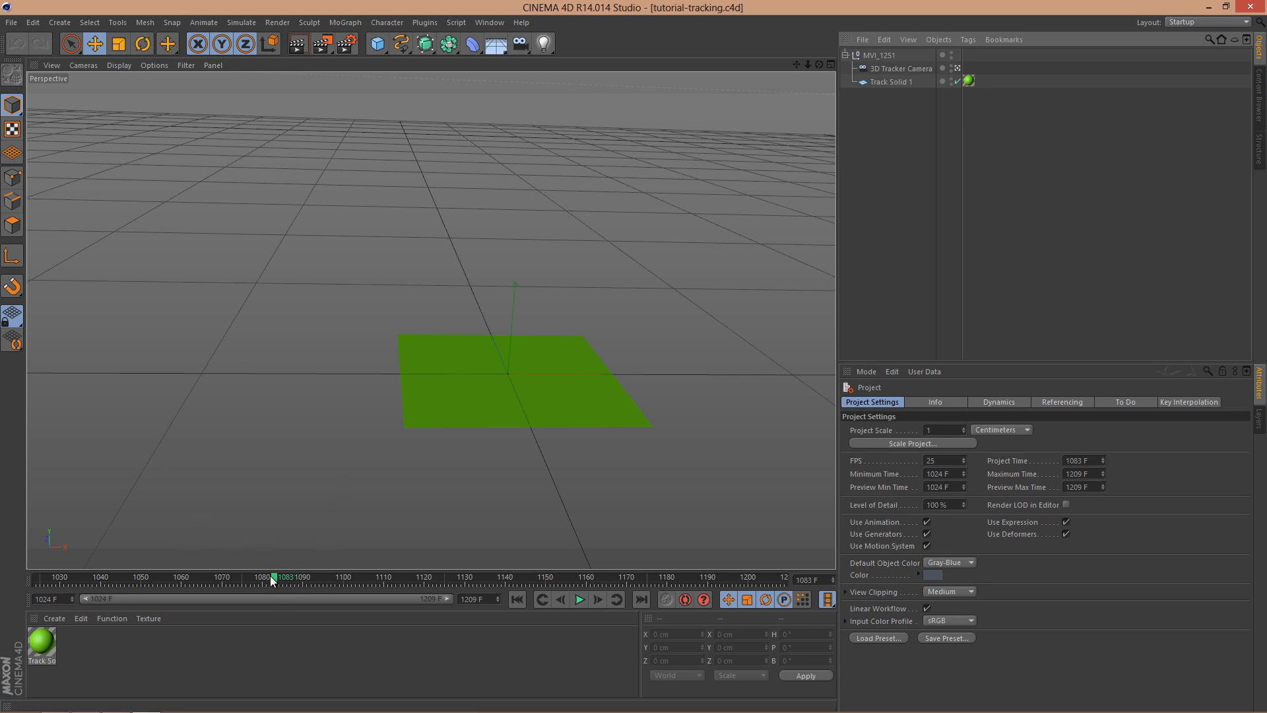
left_click_drag(275, 577, 236, 548)
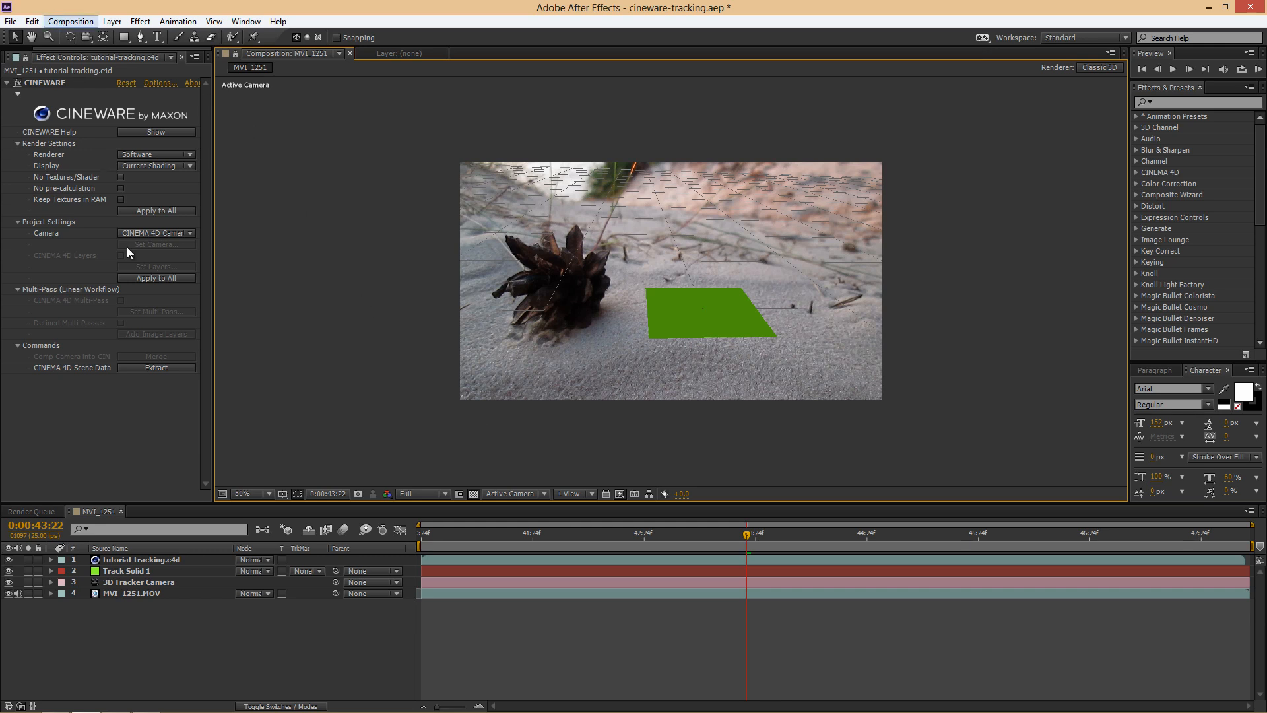
Step: Back in After Effects, hide the Track Solid 1 and tutorial-tracking.c4d layers and queue the current frame for saving as a Photoshop file
left_click(8, 571)
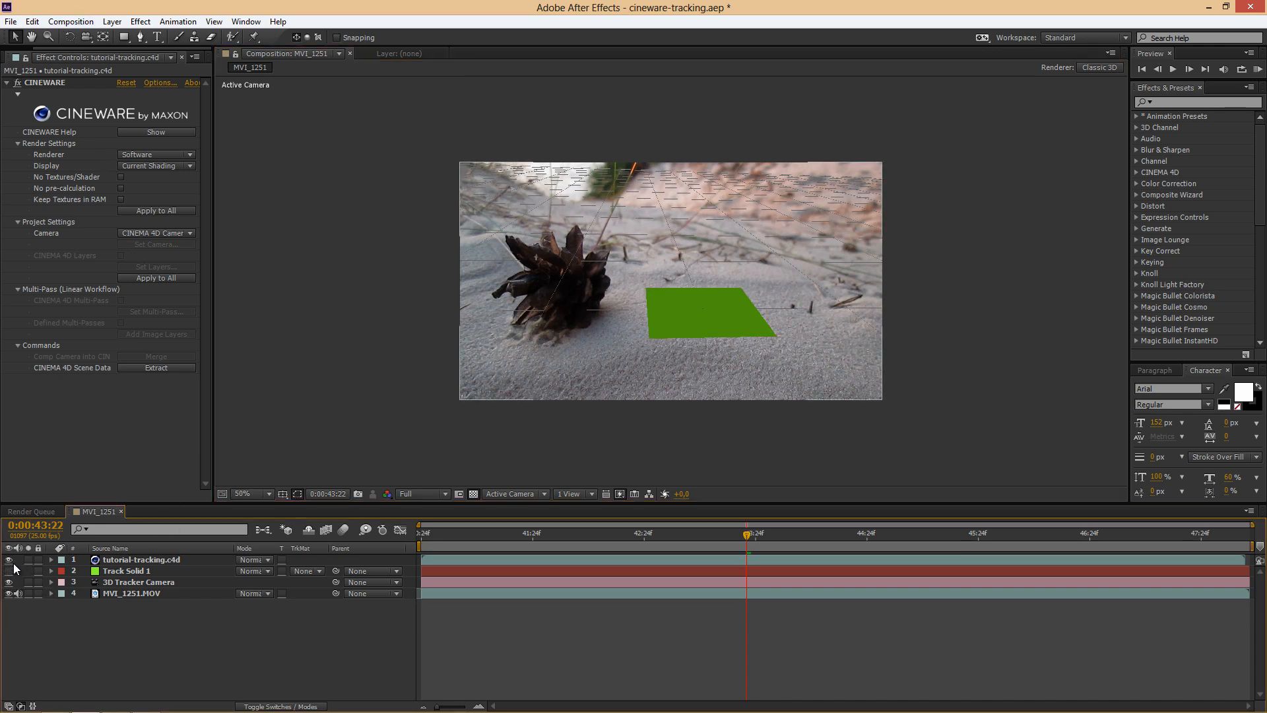
left_click(8, 560)
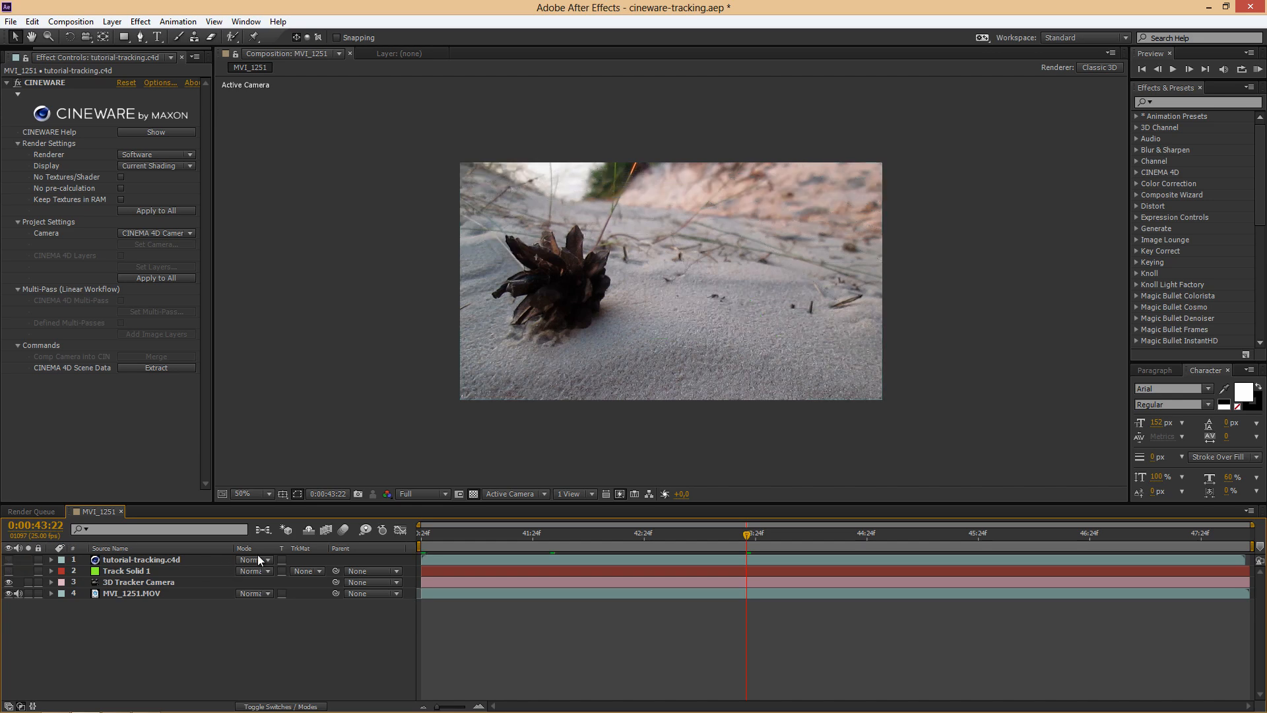
left_click(71, 21)
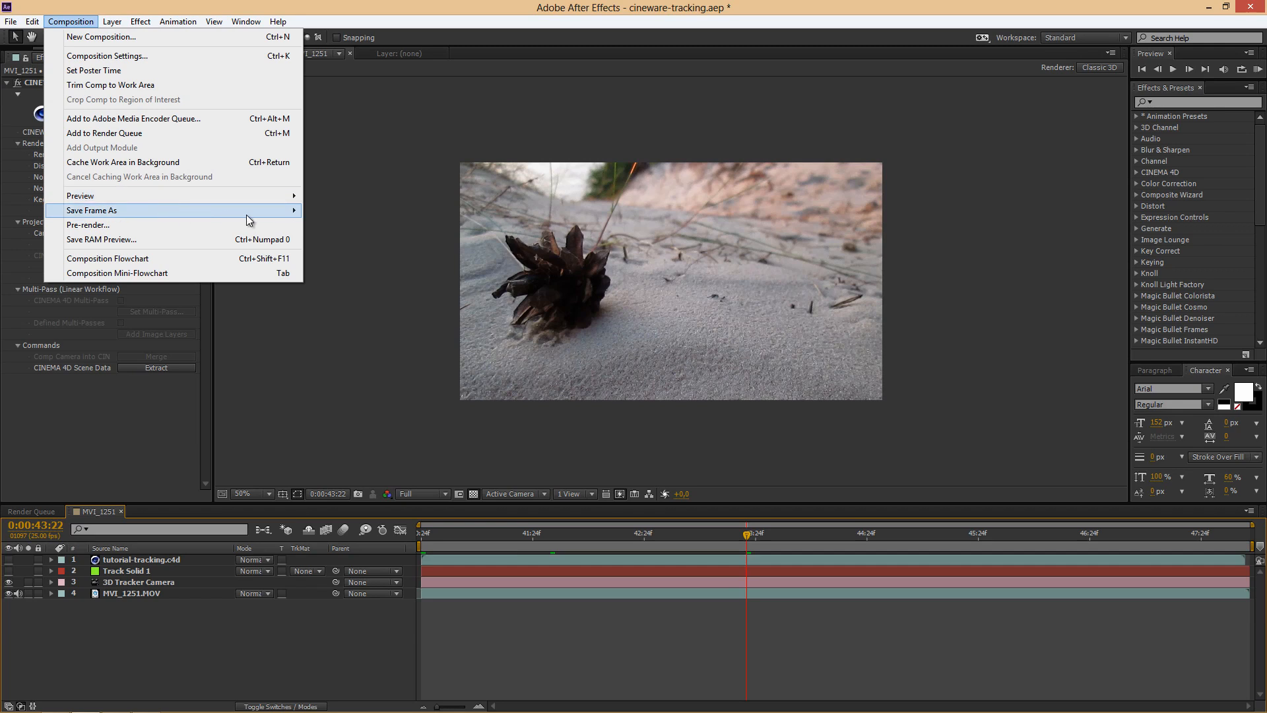
mouse_move(251, 212)
left_click(333, 210)
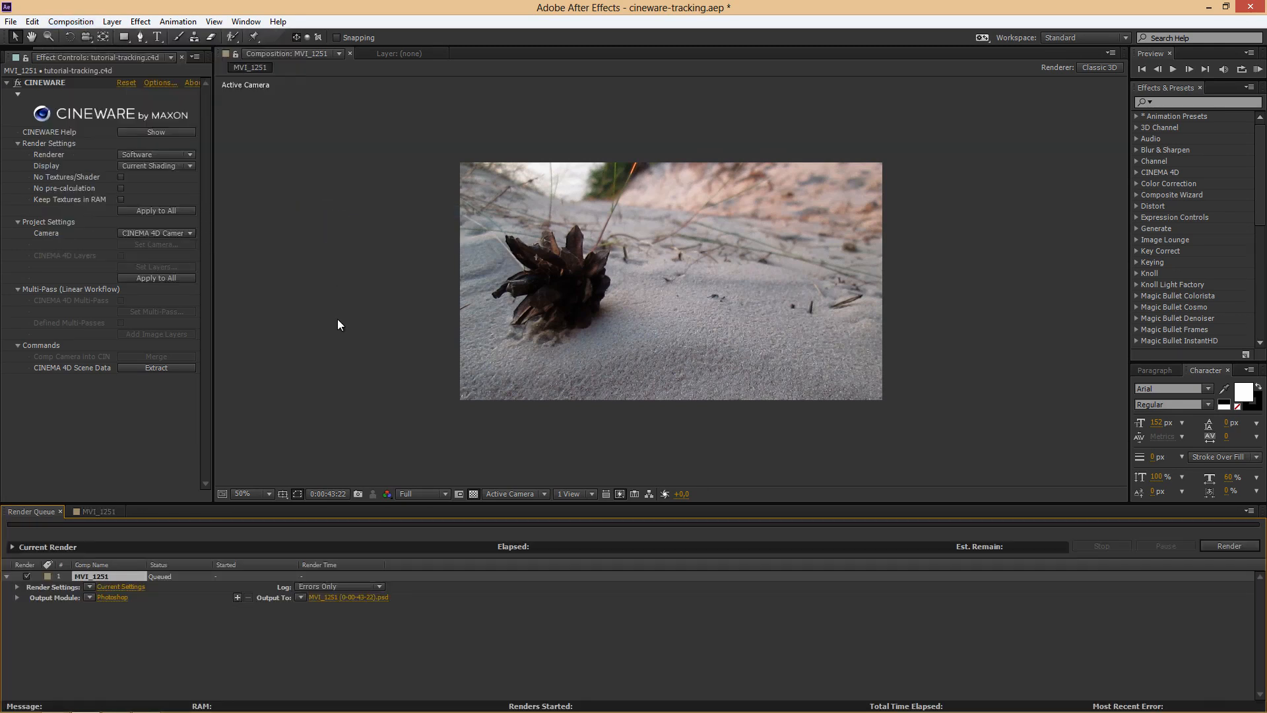
left_click(380, 598)
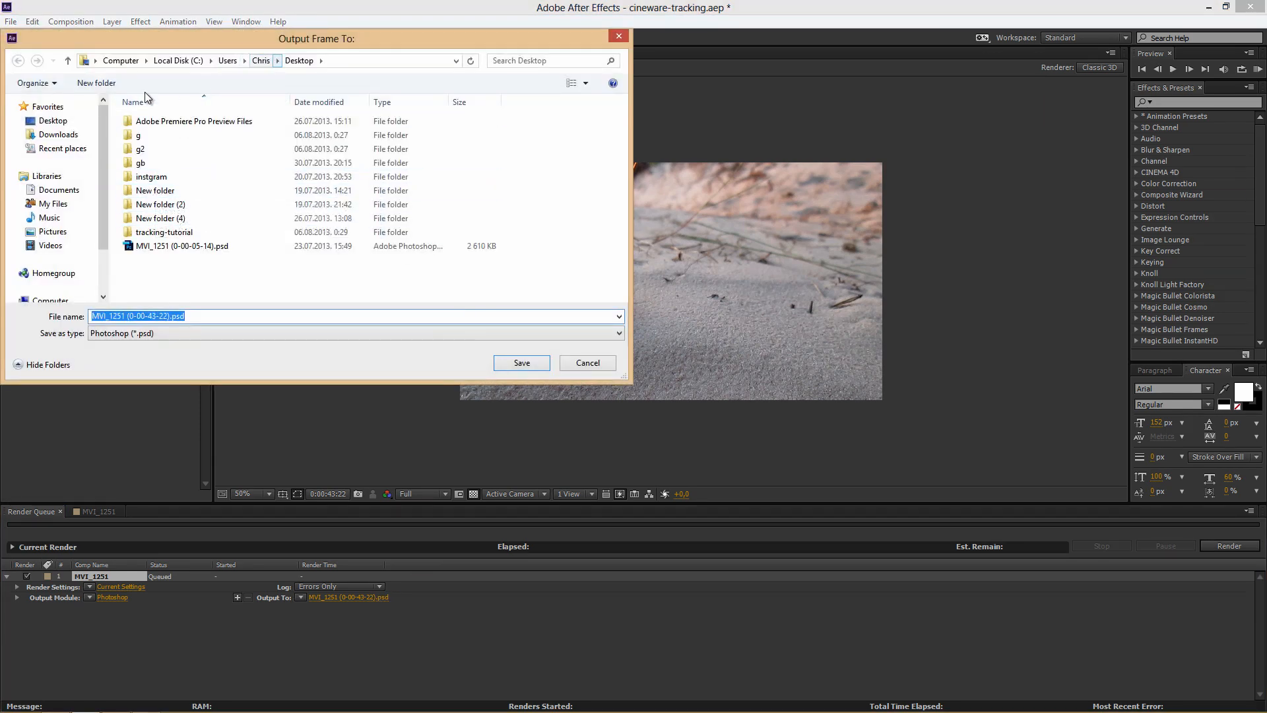
double_click(165, 231)
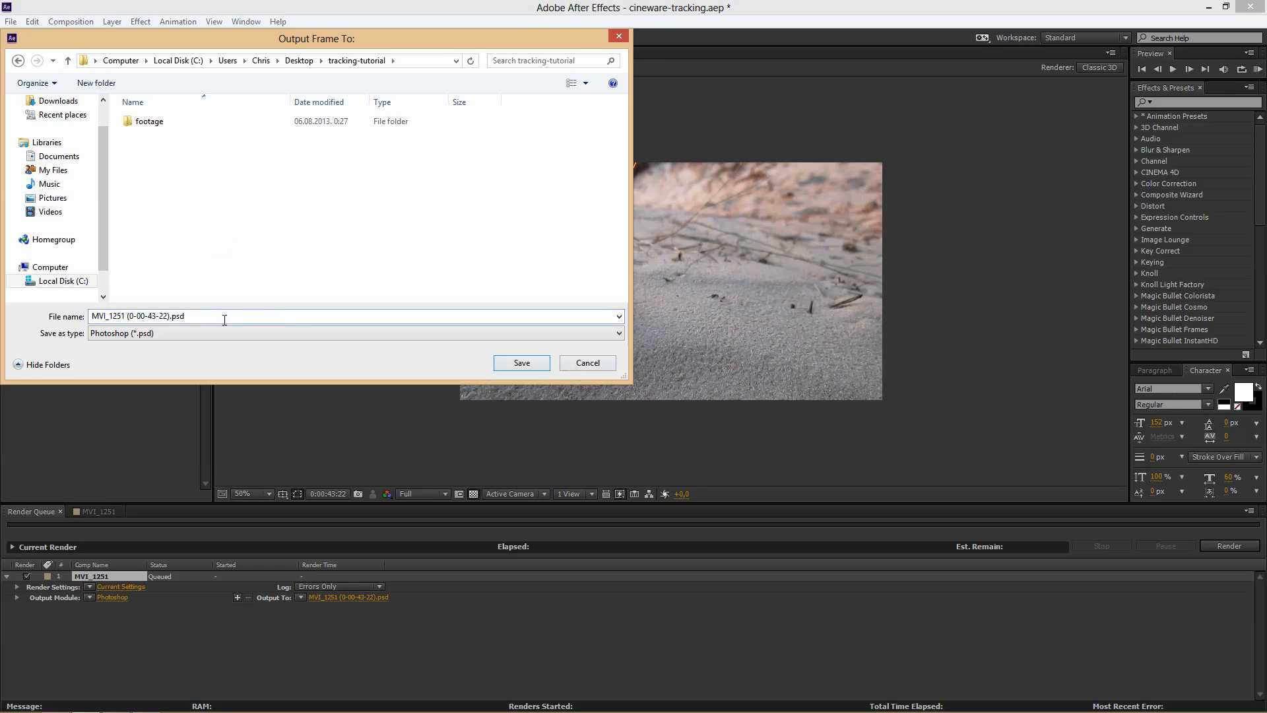
left_click(518, 364)
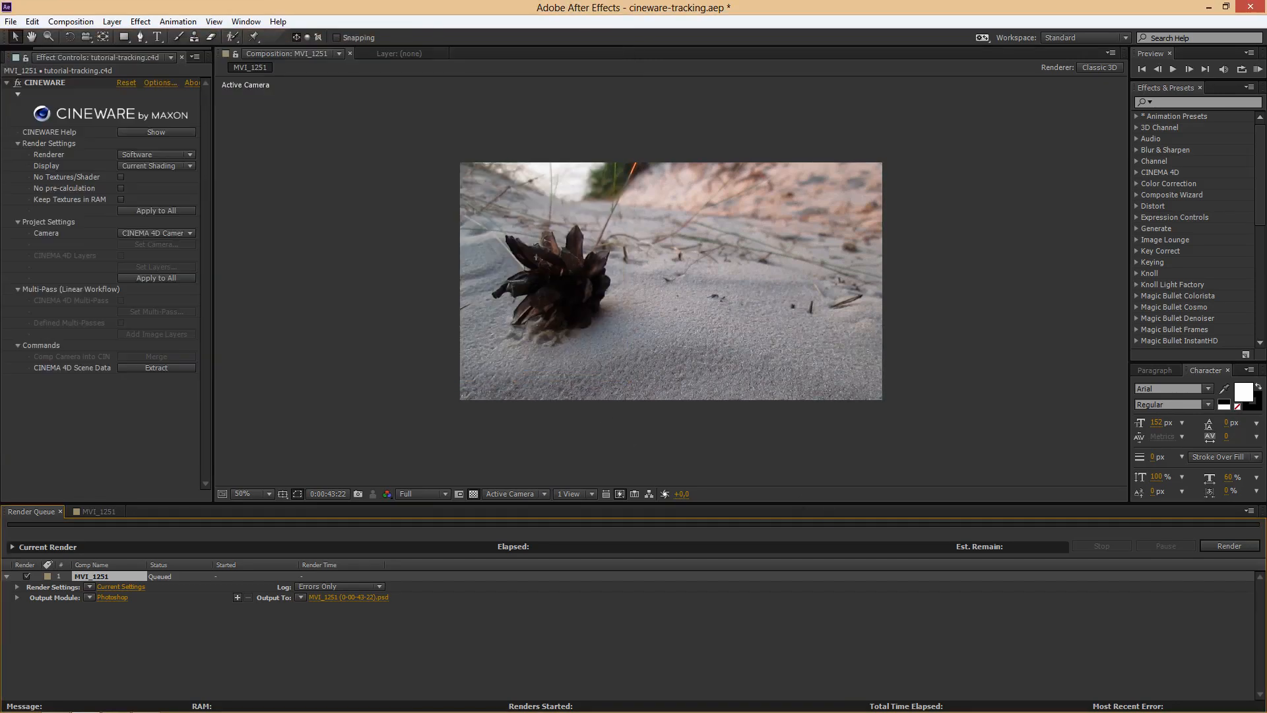
left_click(1233, 548)
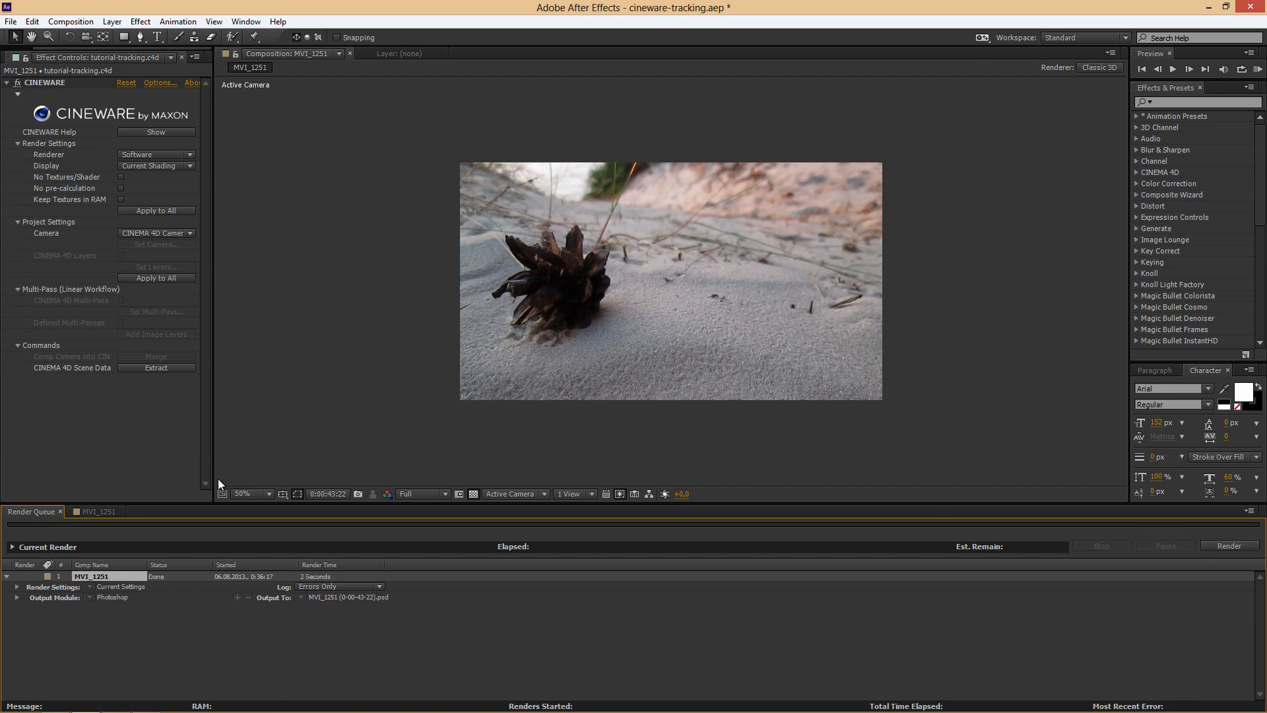
left_click(95, 512)
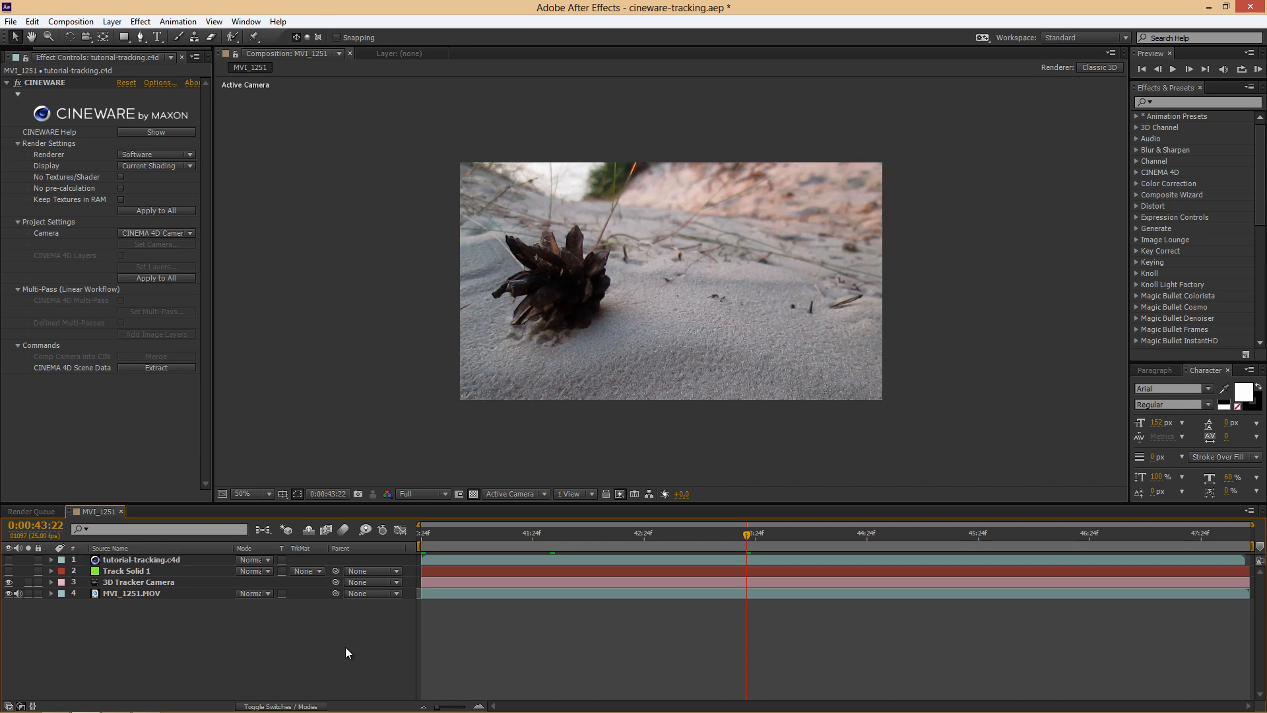
Step: Switch the MVI_1251 timeline's time display to frame numbers and undo the accidental shift of the MVI_1251.MOV layer
left_click(46, 526, "ctrl")
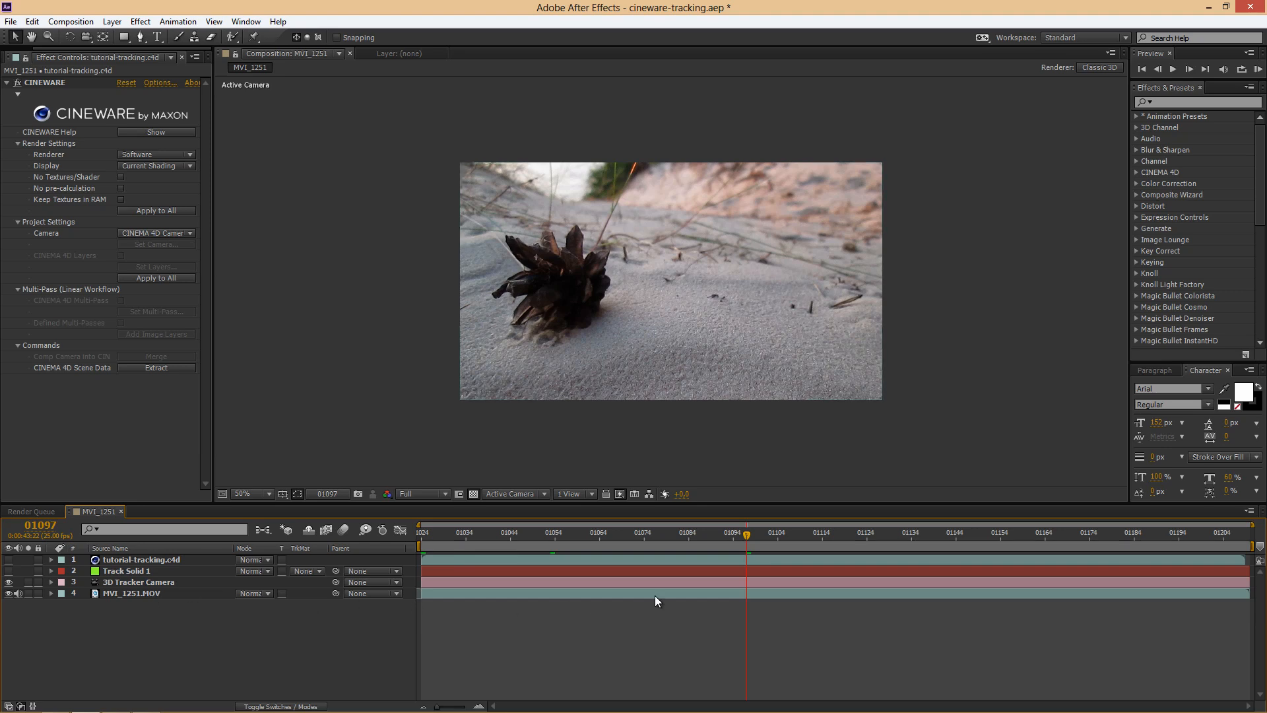
left_click_drag(441, 589, 661, 596)
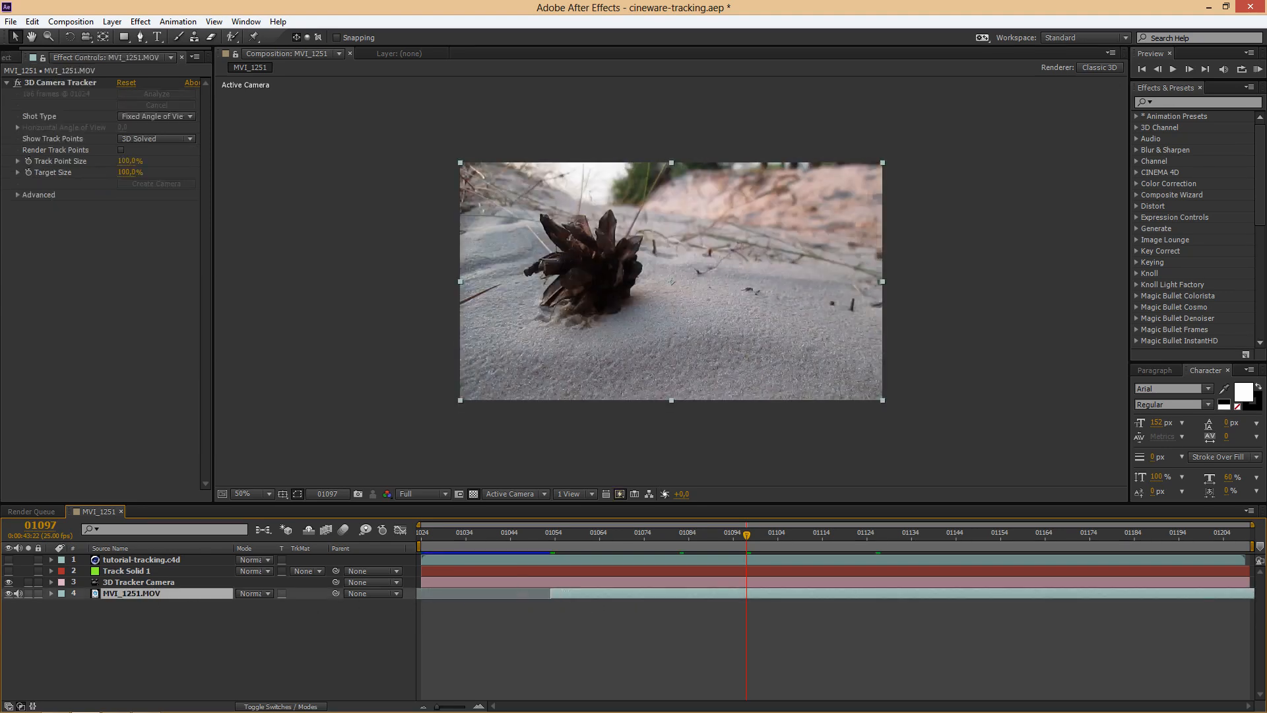
key("ctrl+z")
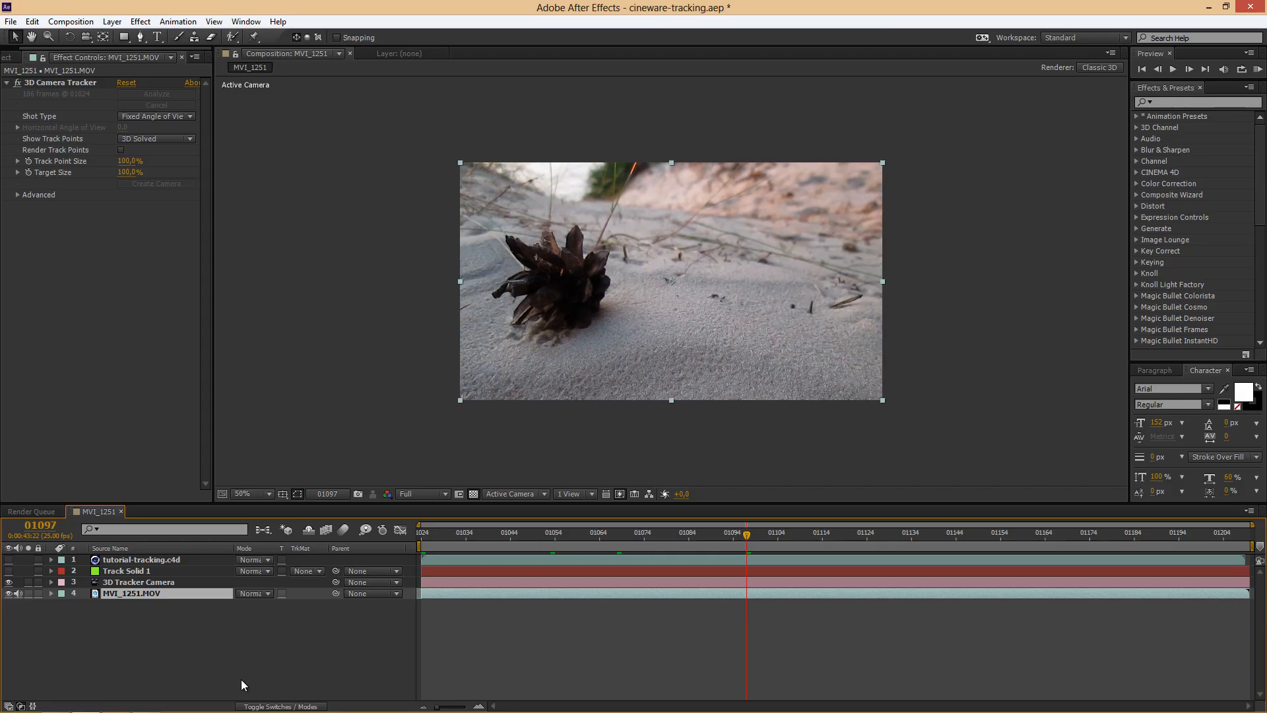
Step: Switch to Cinema 4D and create a new material named BG
key("alt+Tab")
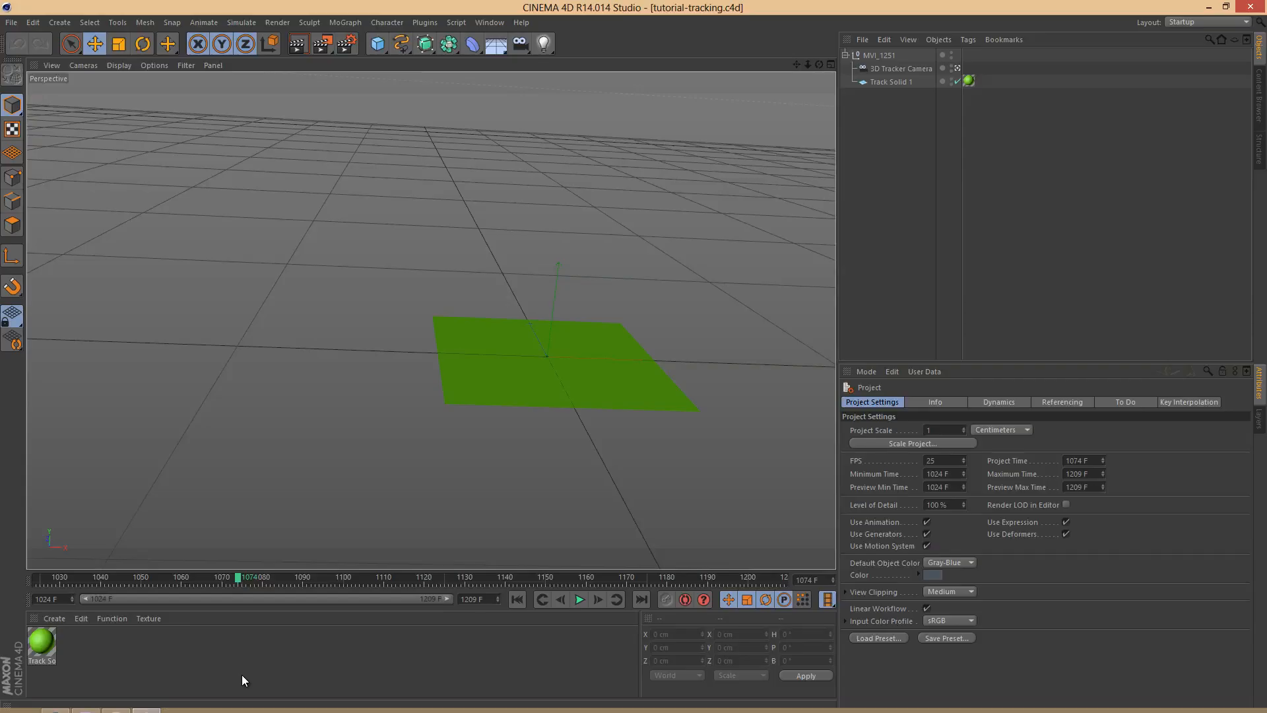
double_click(150, 651)
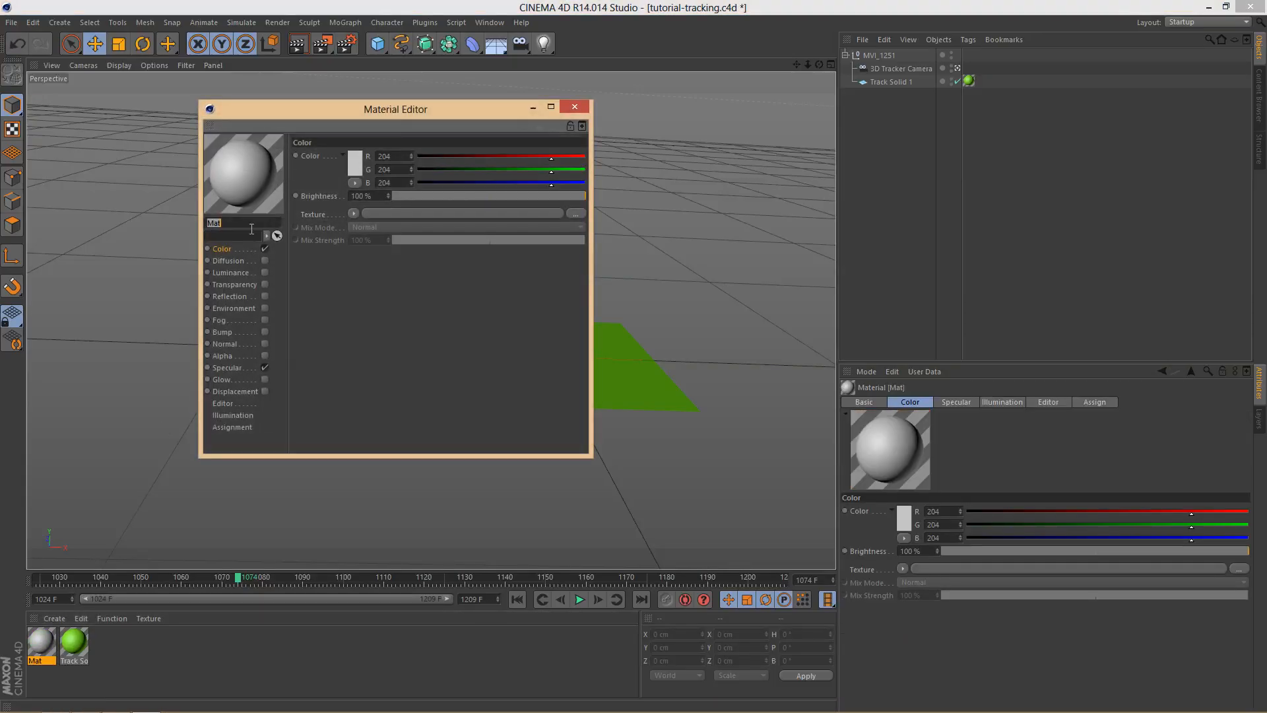
type("BG")
key("Return")
left_click(350, 214)
left_click(338, 213)
left_click(349, 212)
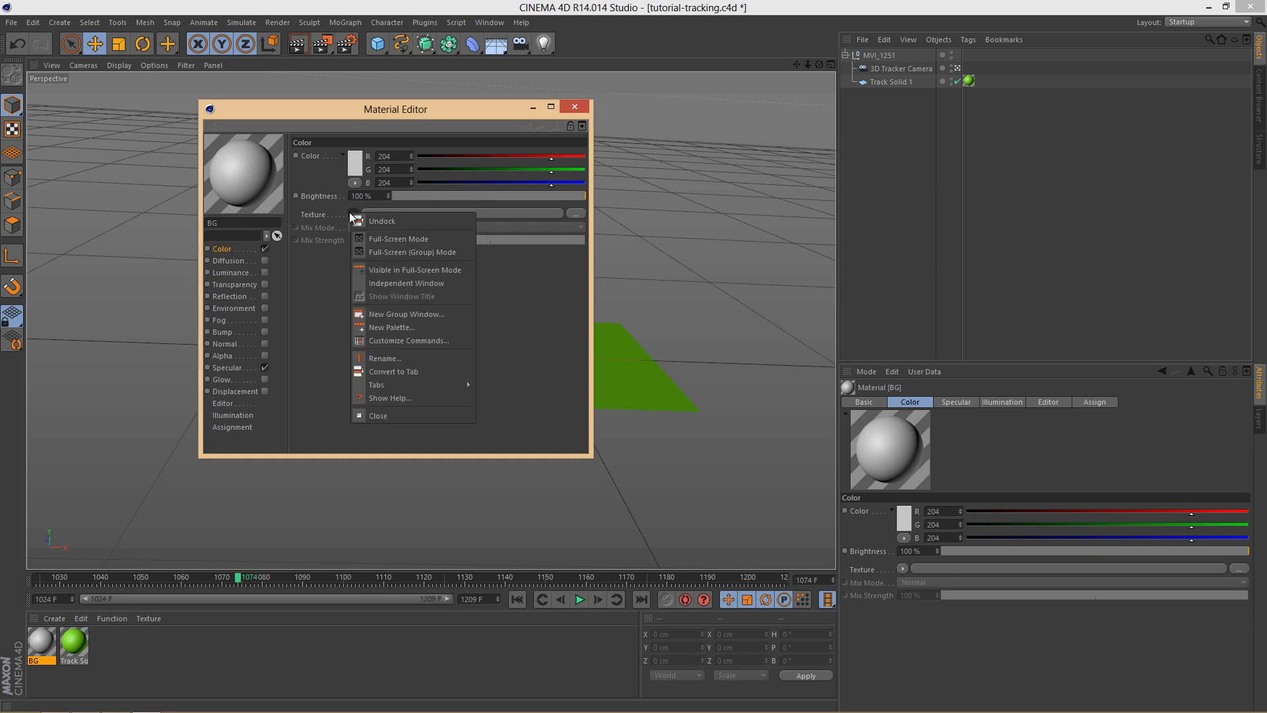
left_click(334, 209)
left_click(355, 215)
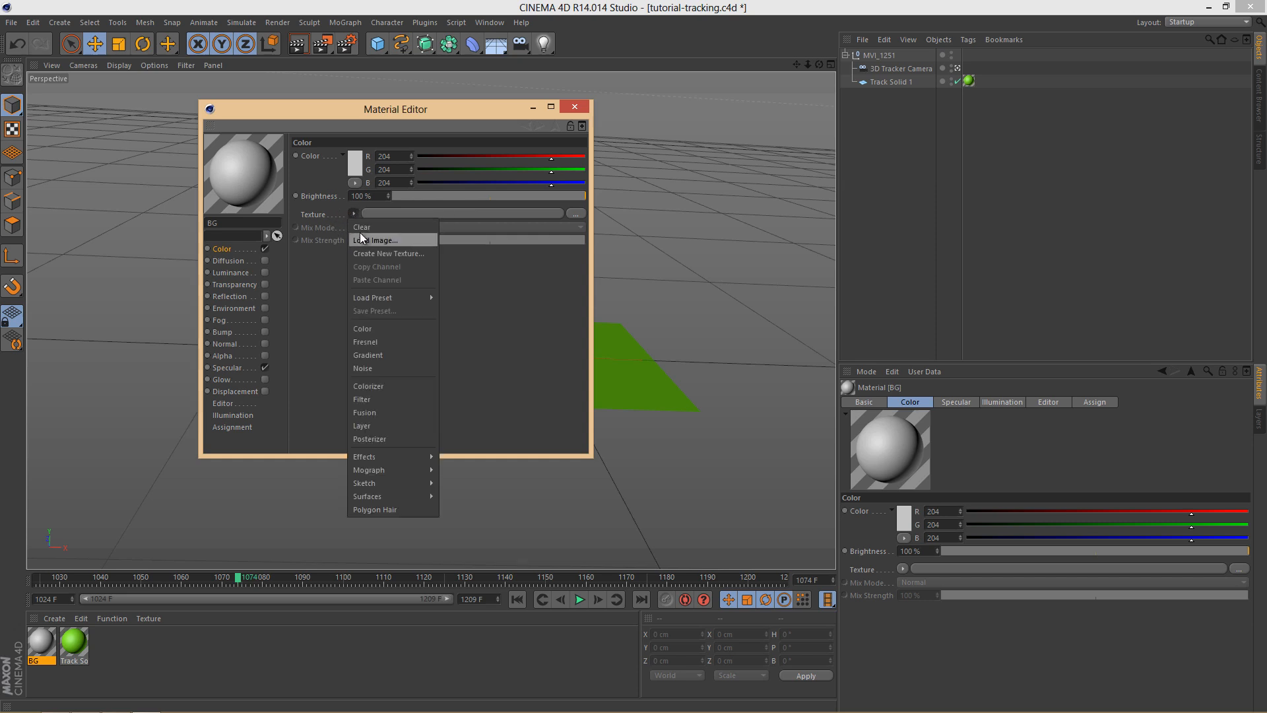
left_click(372, 241)
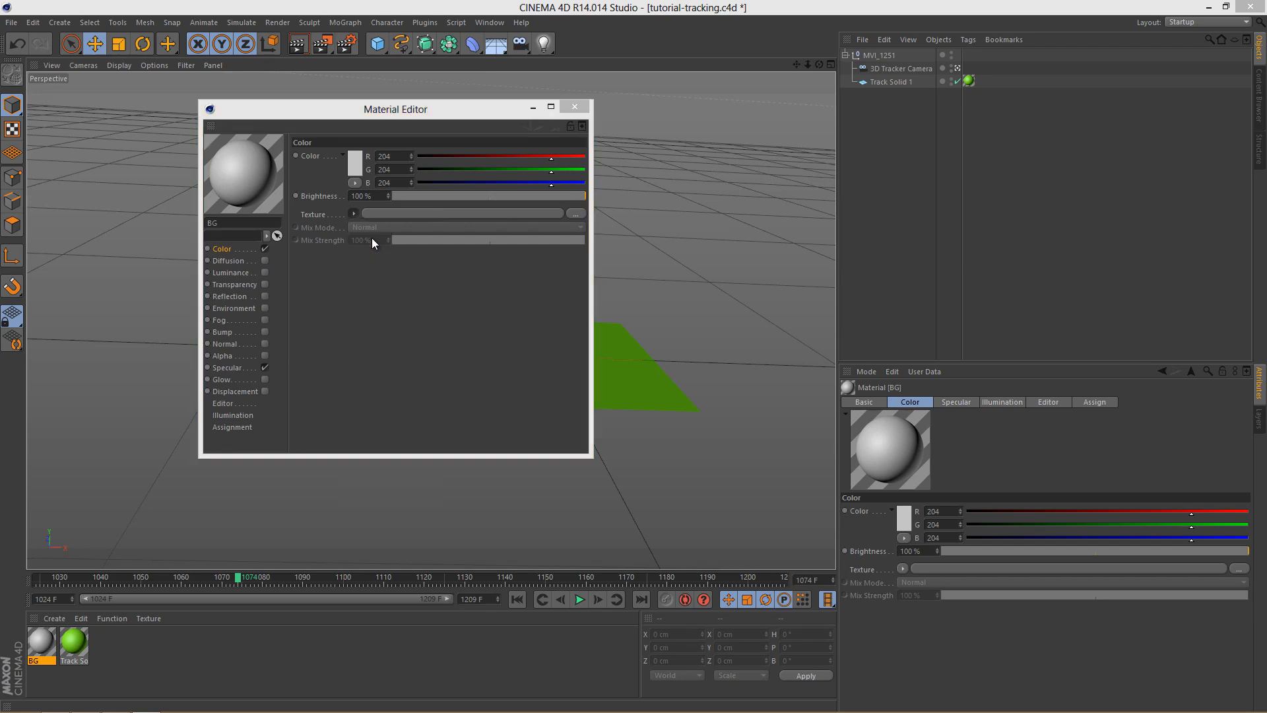
scroll(716, 347, "down", 5)
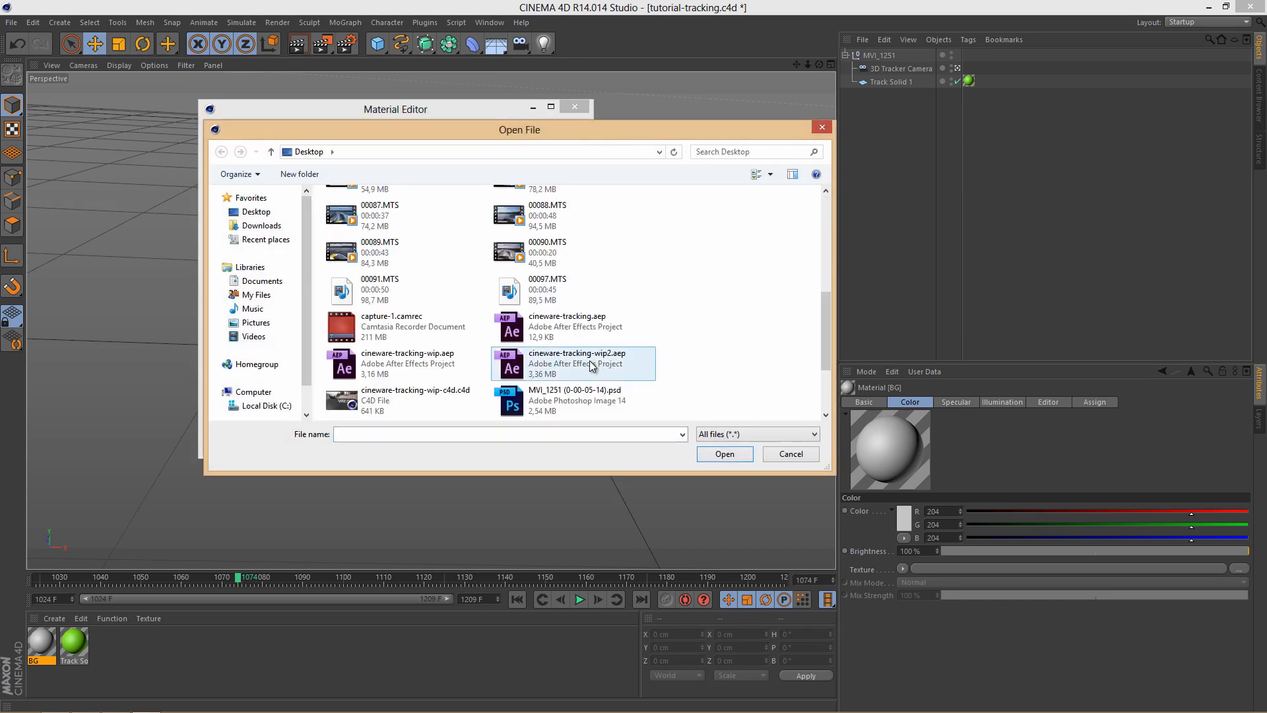
scroll(581, 350, "up", 3)
left_click(547, 354)
double_click(547, 354)
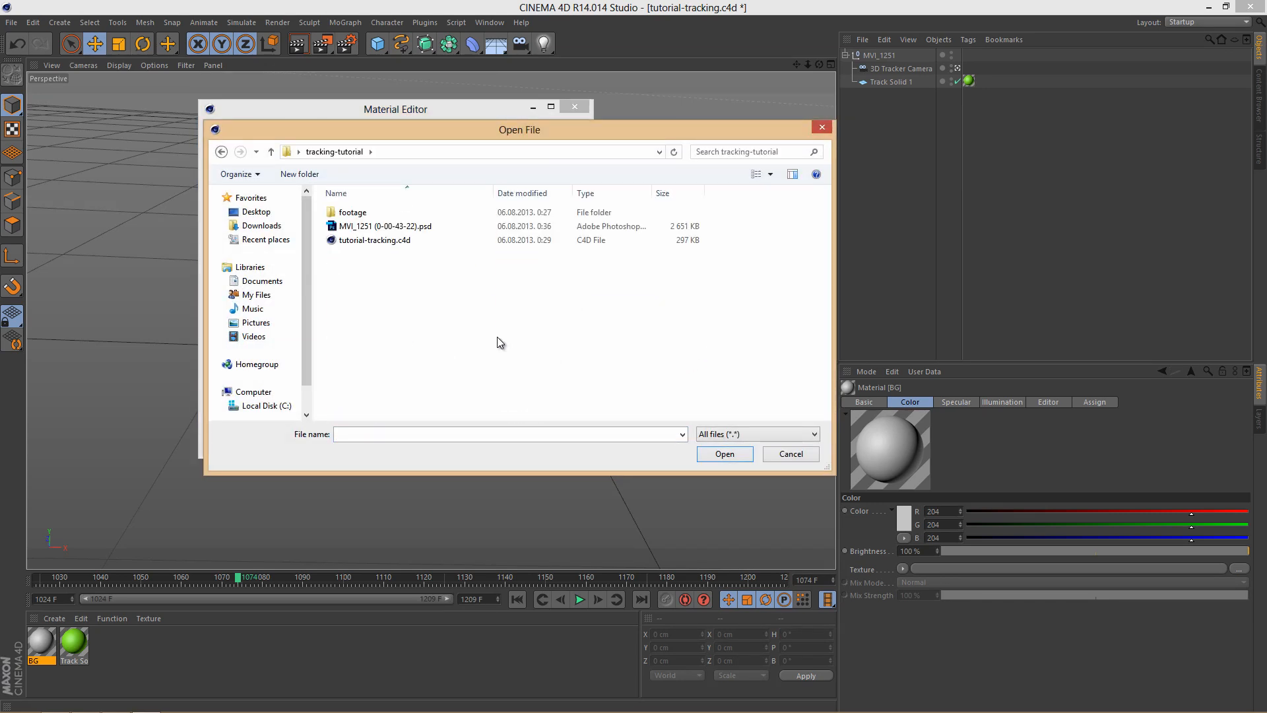
left_click(391, 231)
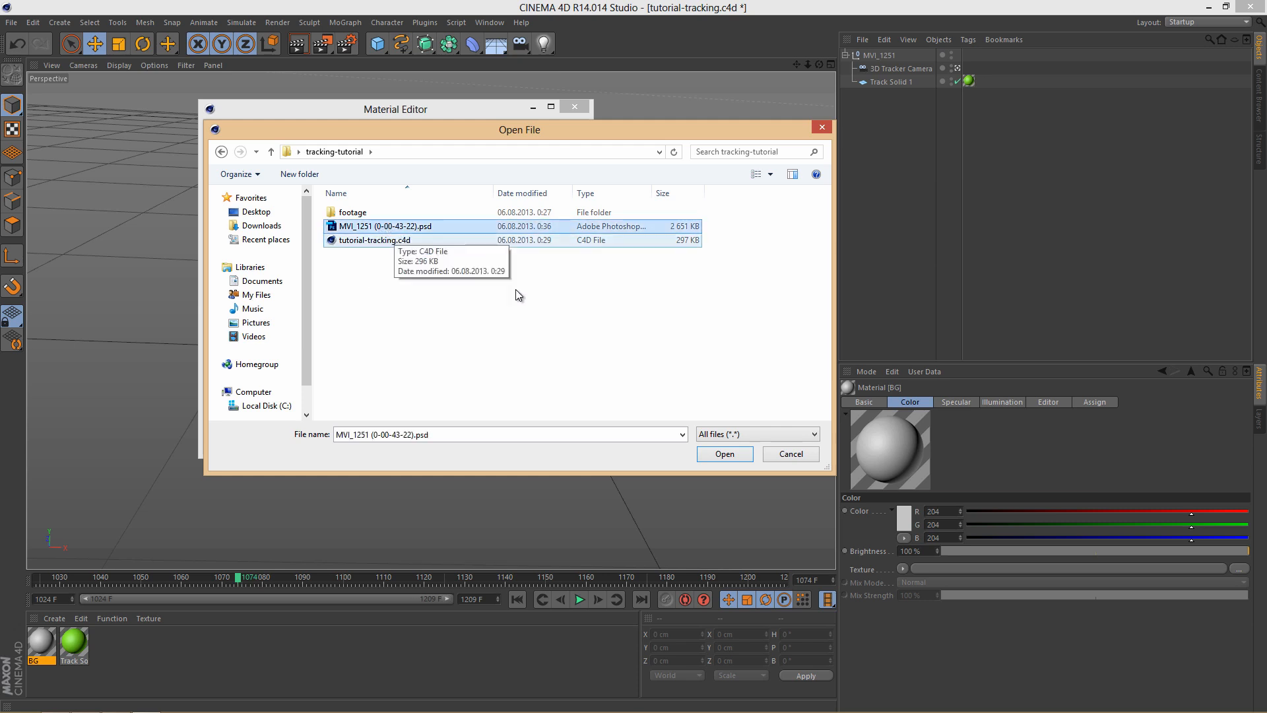
left_click(716, 454)
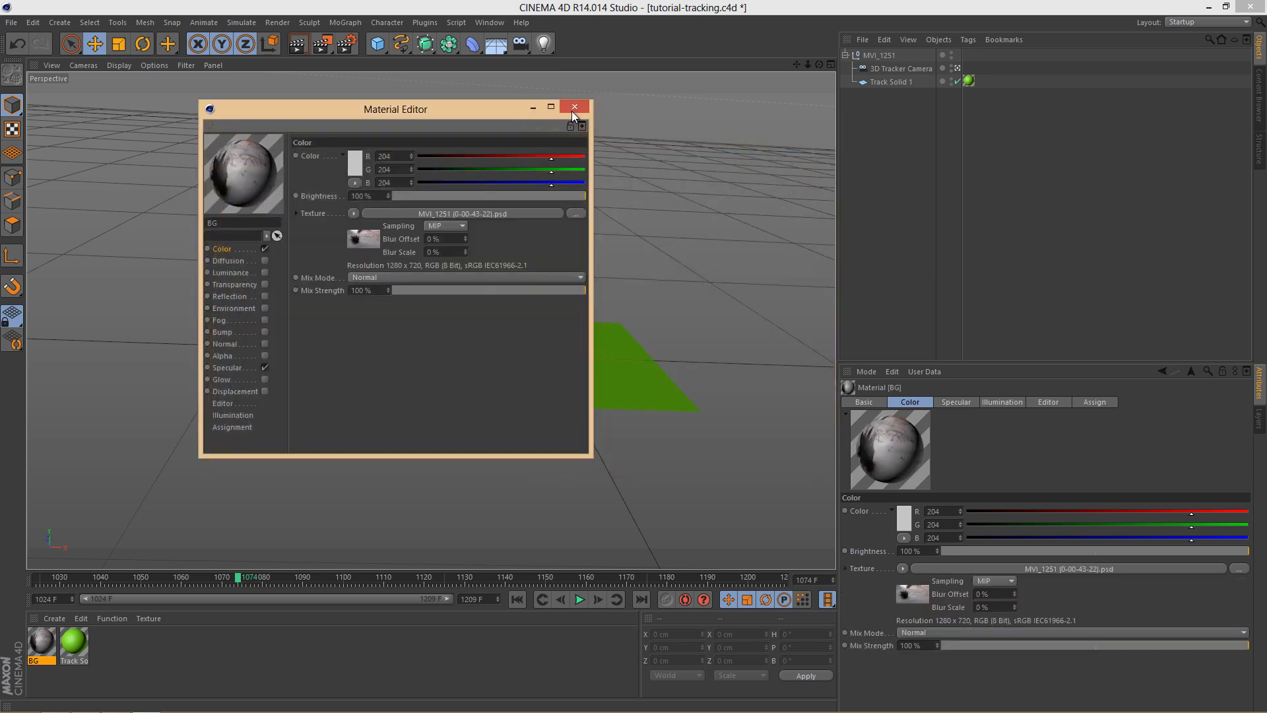
left_click(571, 111)
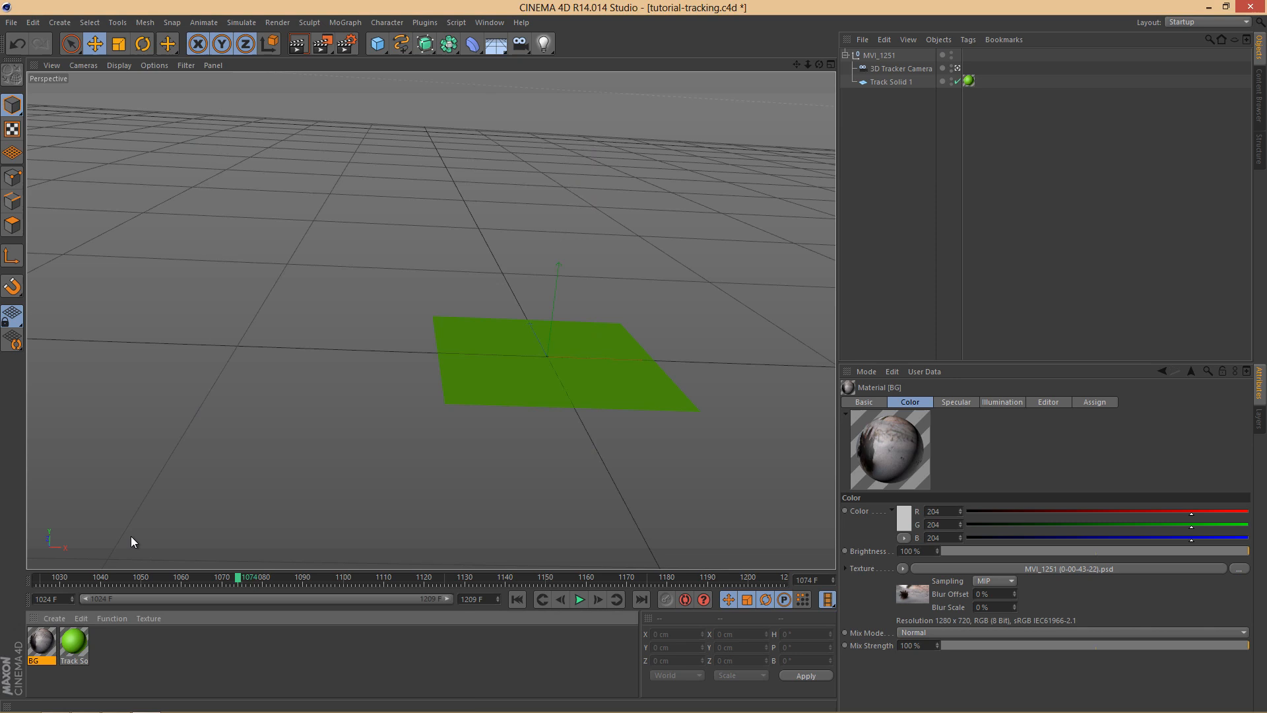
Step: Add a Background object to the scene and apply the BG material to it
left_click(497, 44)
left_click(574, 157)
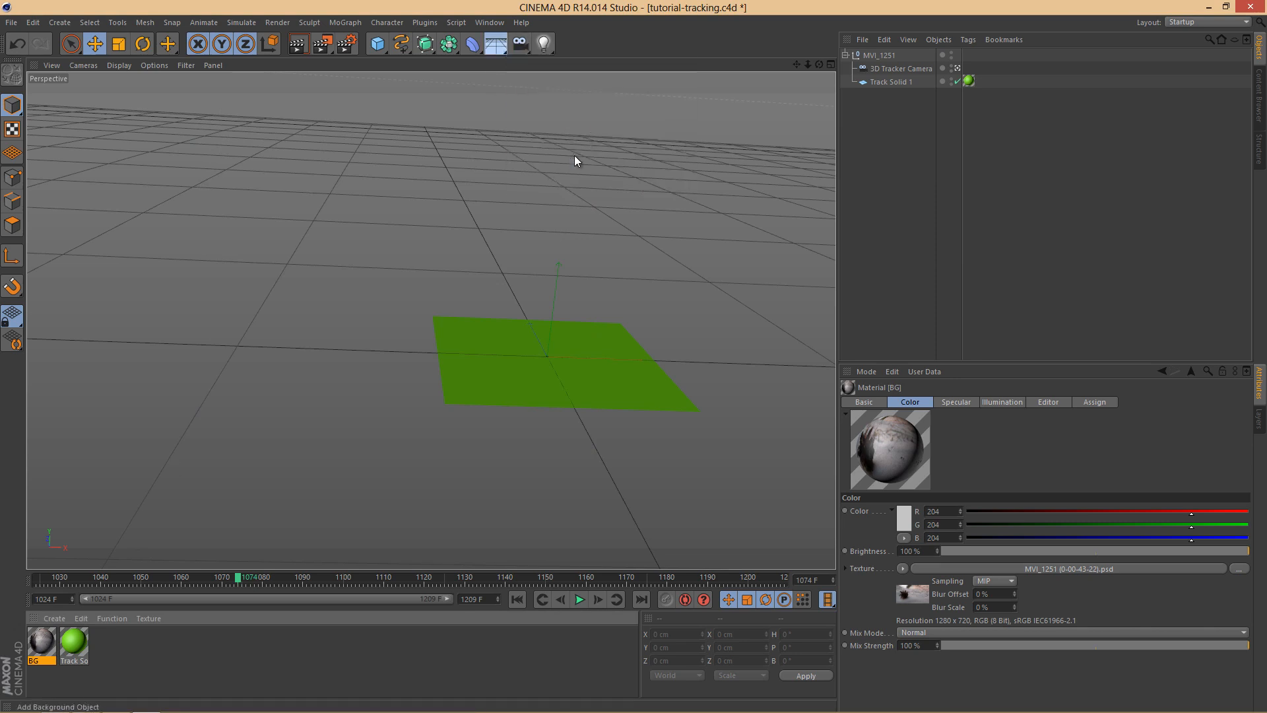
left_click_drag(82, 637, 879, 53)
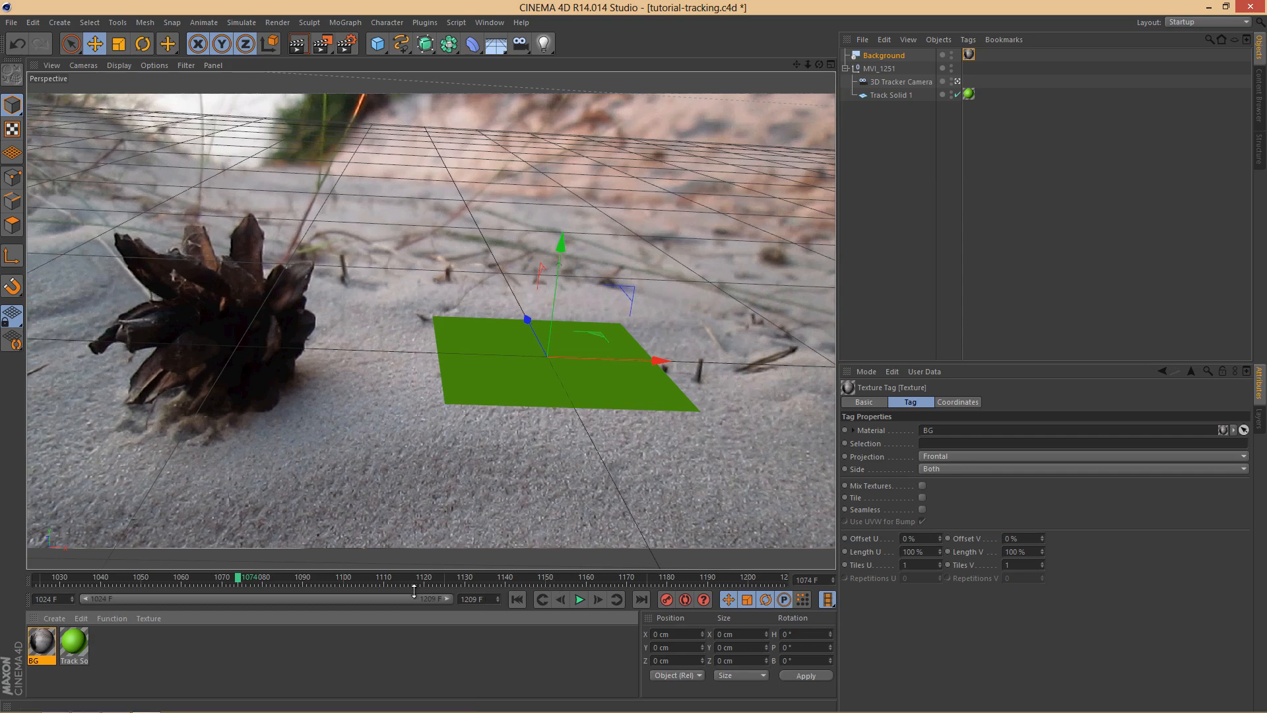
Step: Move the timeline to frame 1092 and delete the Track Solid 1 object
left_click_drag(243, 577, 306, 581)
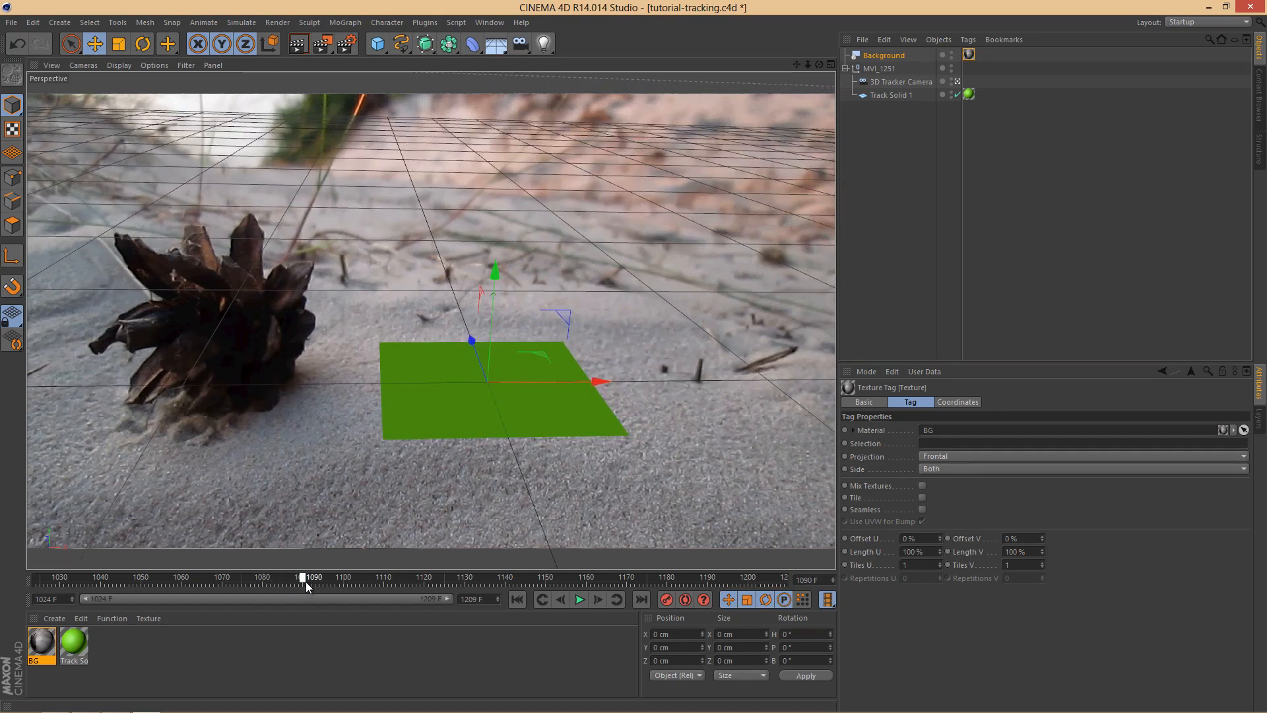
left_click(599, 604)
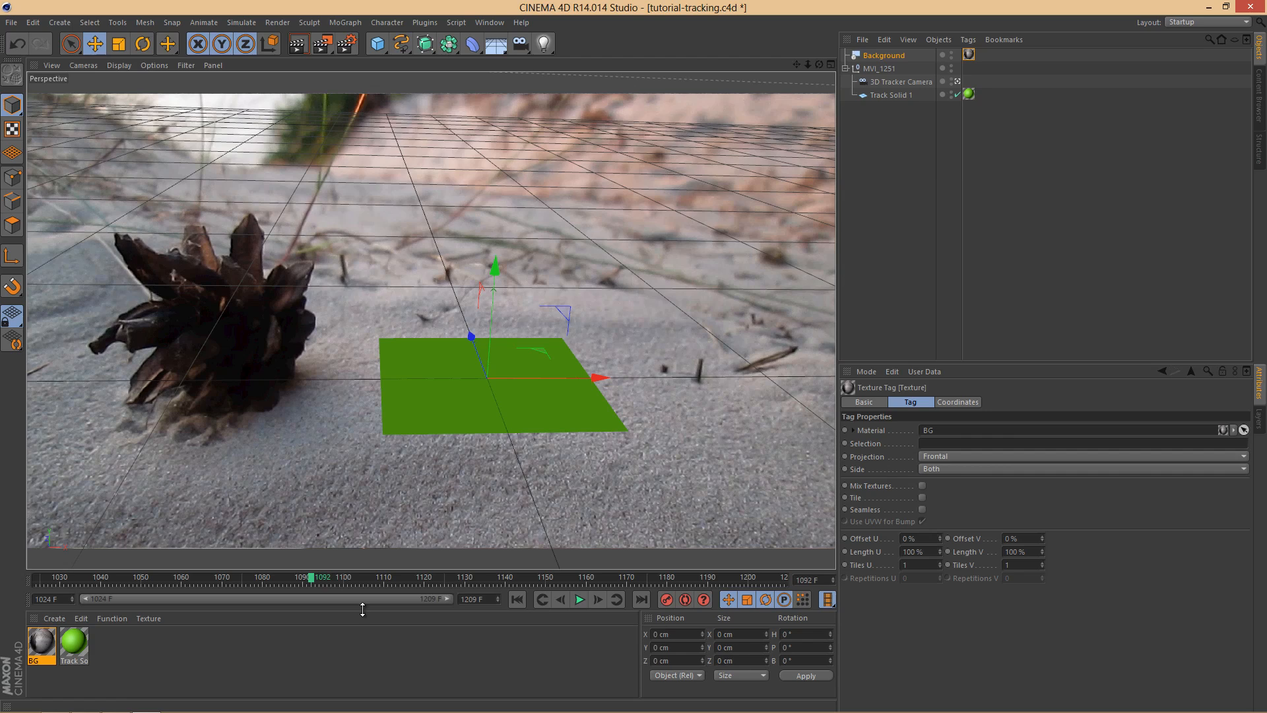
left_click(892, 95)
key("Delete")
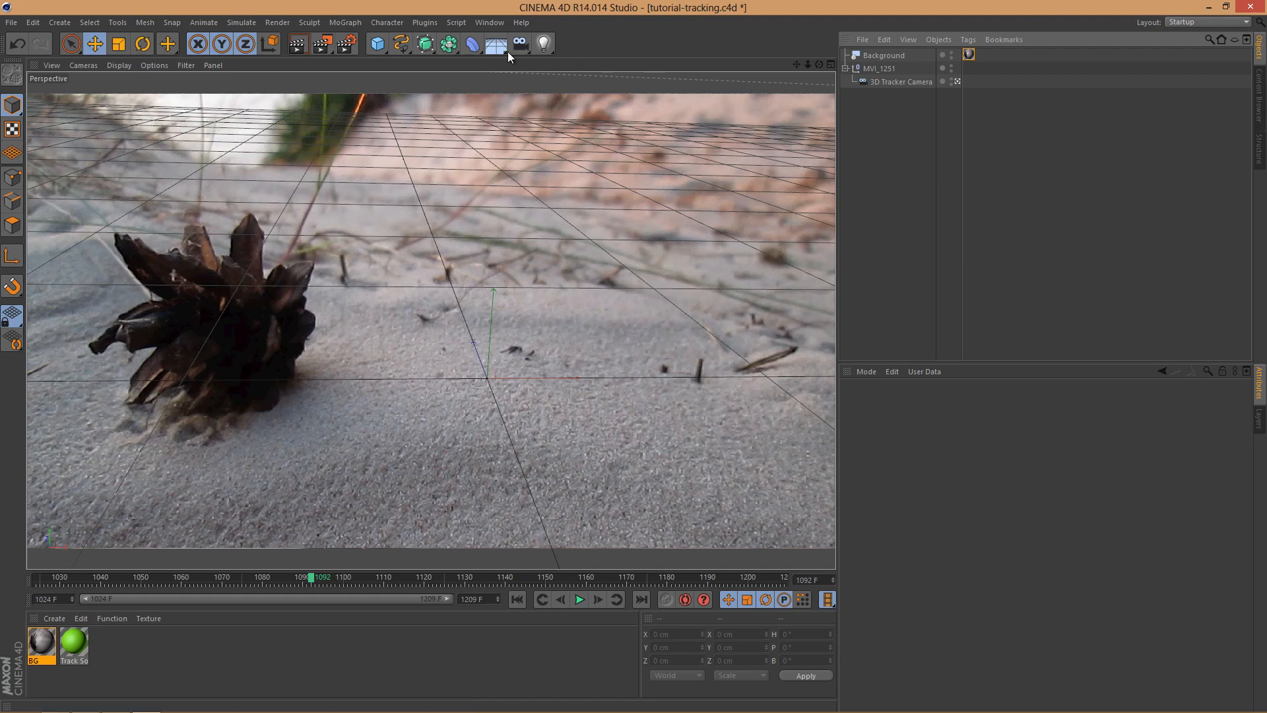
Step: Add a Text spline reading "VFX ON" and set its height to 287 cm
left_click(401, 43)
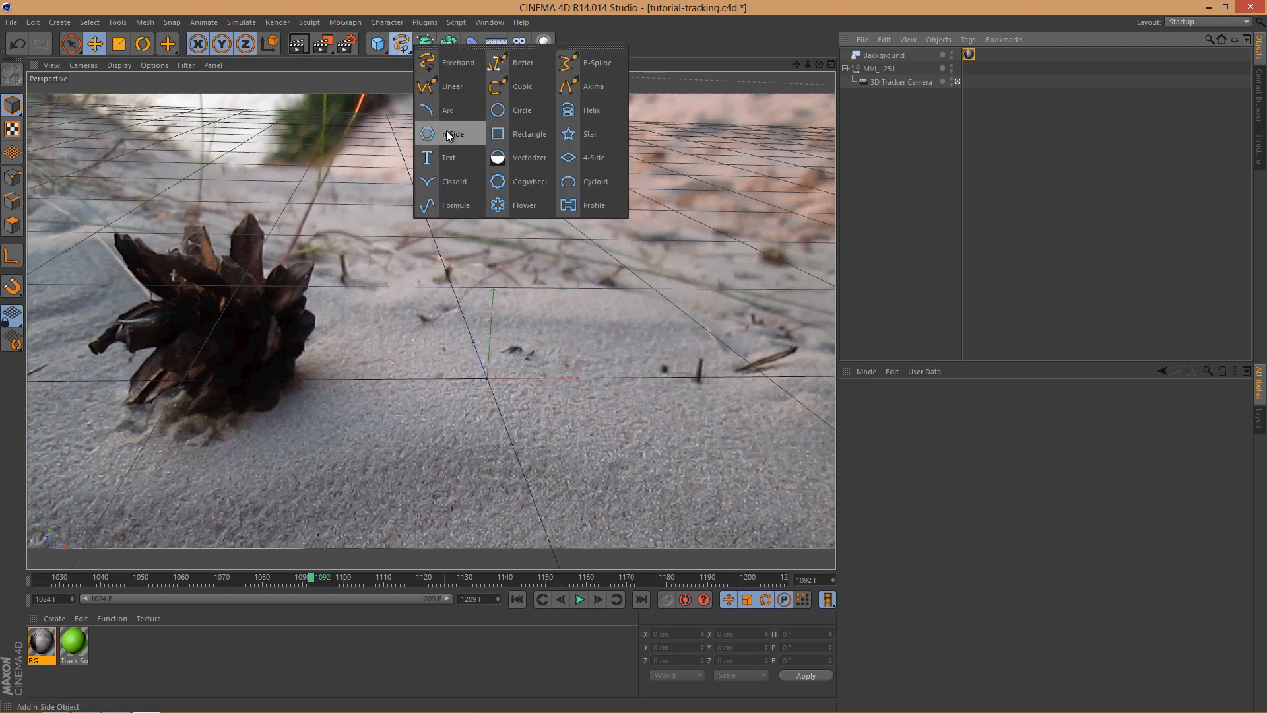
left_click(466, 161)
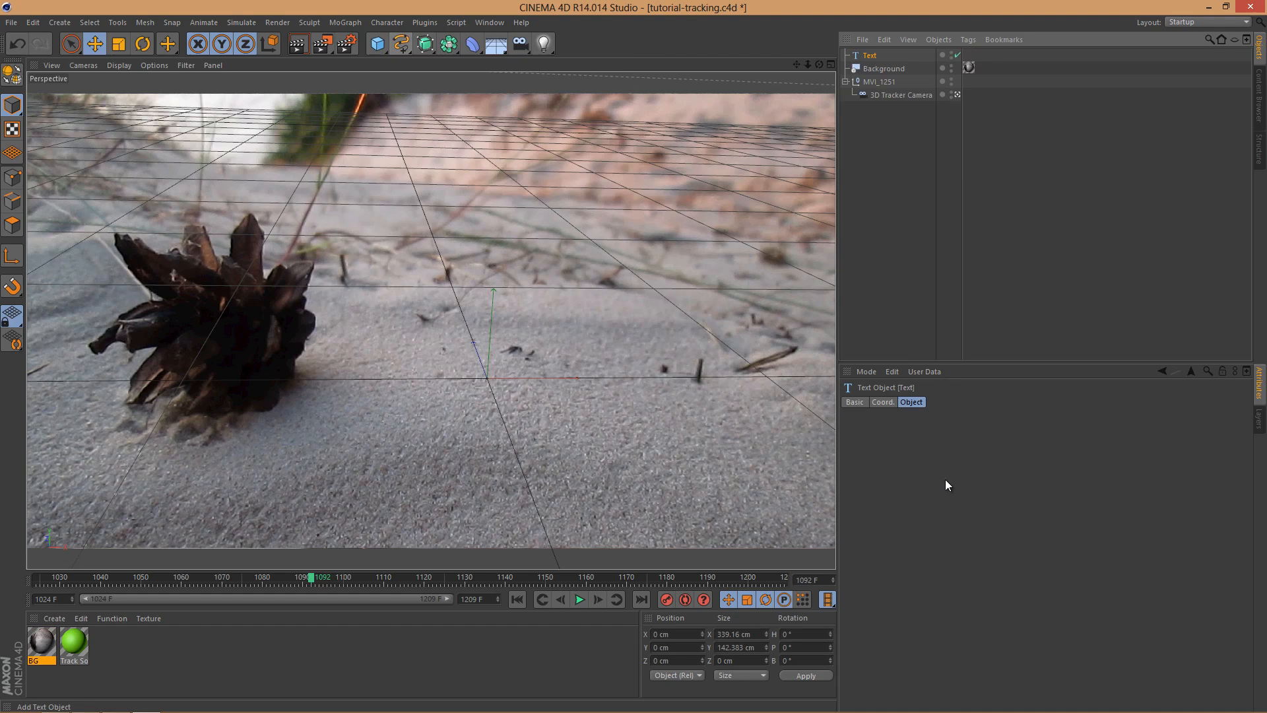
left_click(879, 427)
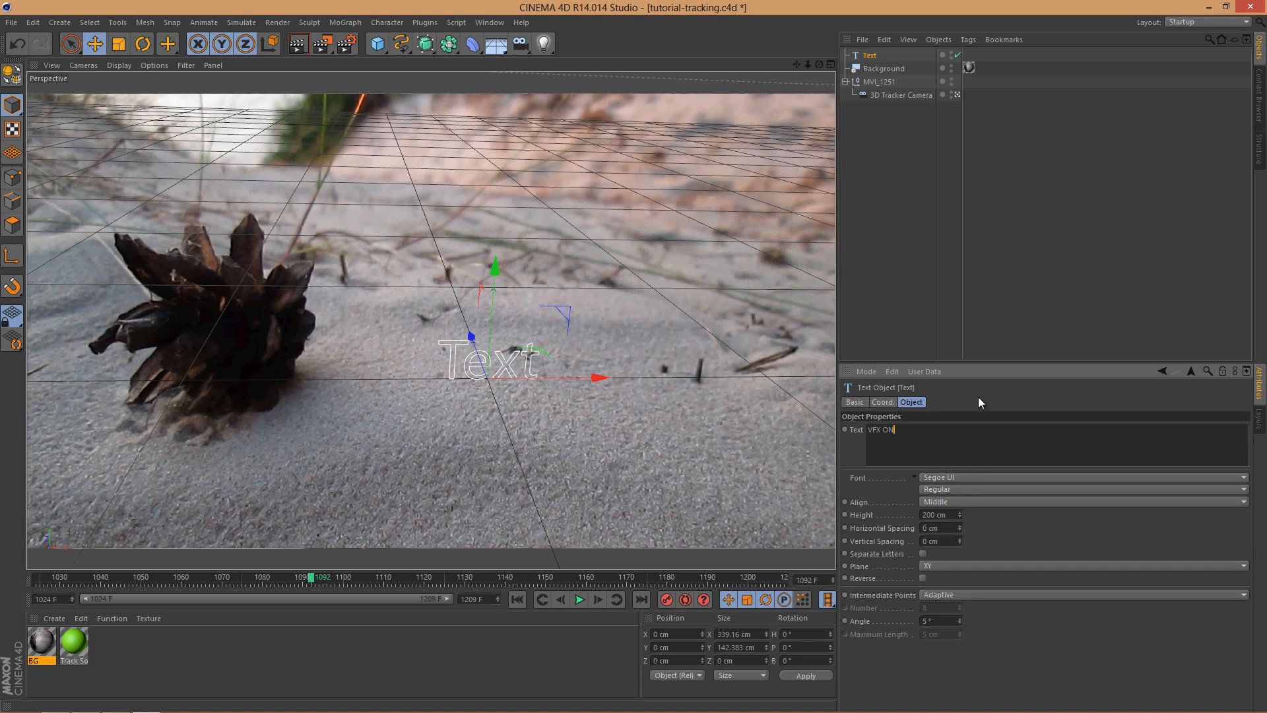
left_click(1000, 522)
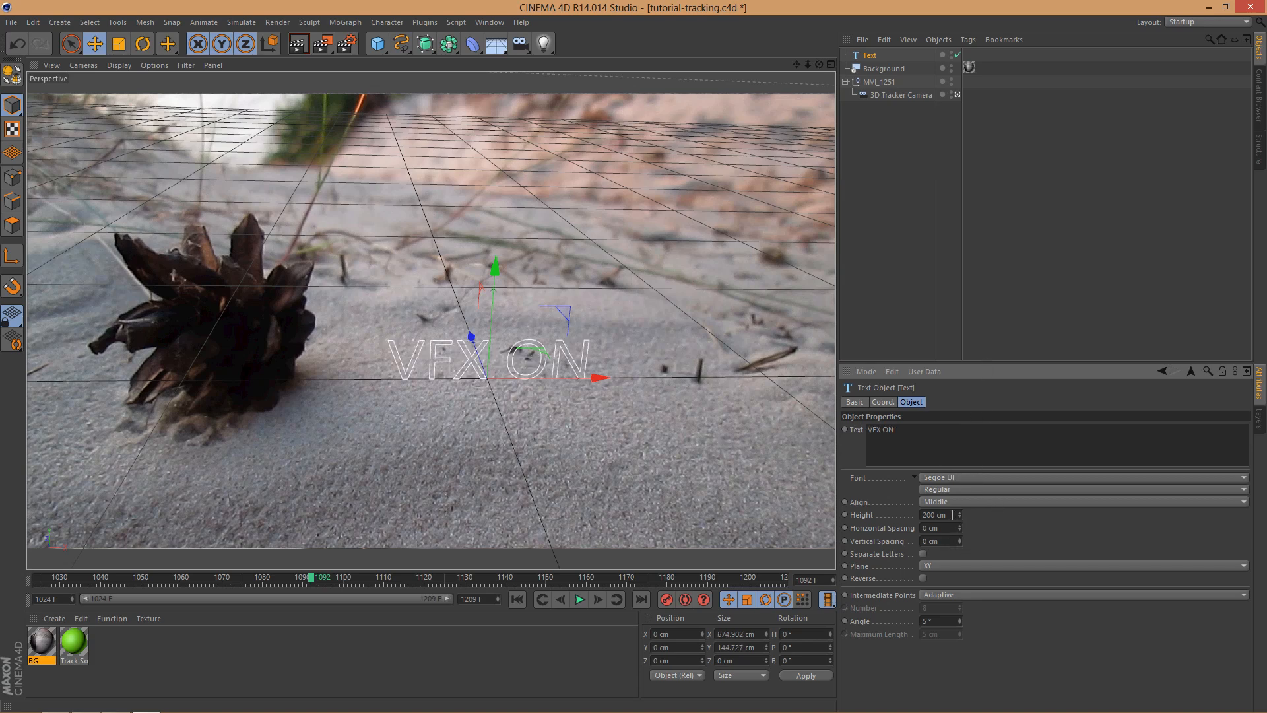
mouse_move(958, 510)
left_mouse_down()
mouse_move(956, 466)
mouse_move(959, 509)
left_mouse_up()
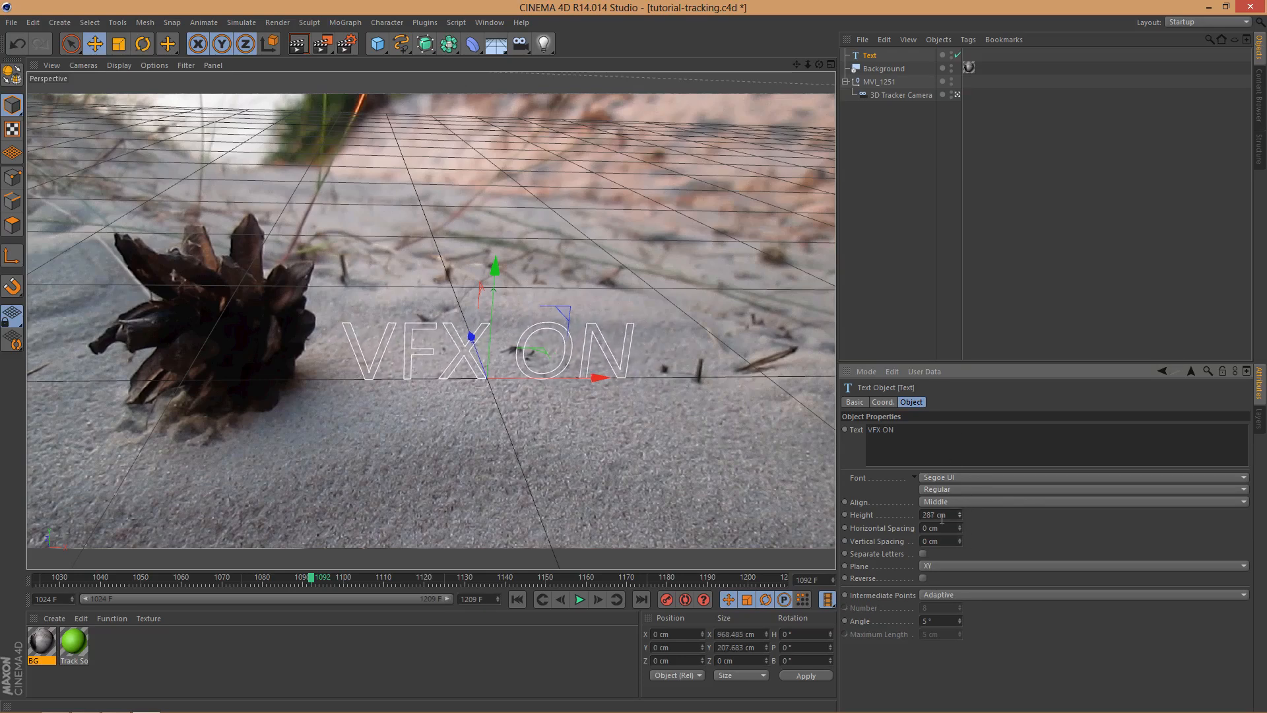
Step: Add an Extrude NURBS as the parent of the Text spline to turn it into 3D lettering
left_click(425, 43)
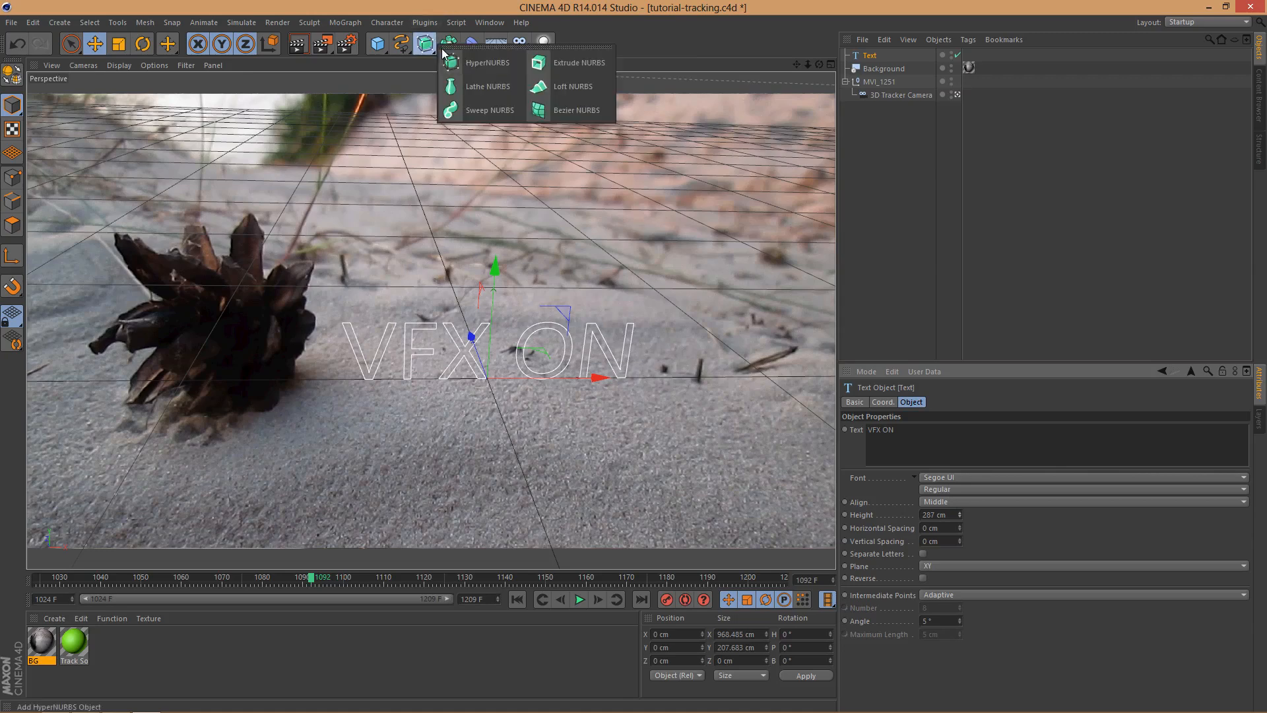
left_click(569, 62, "alt")
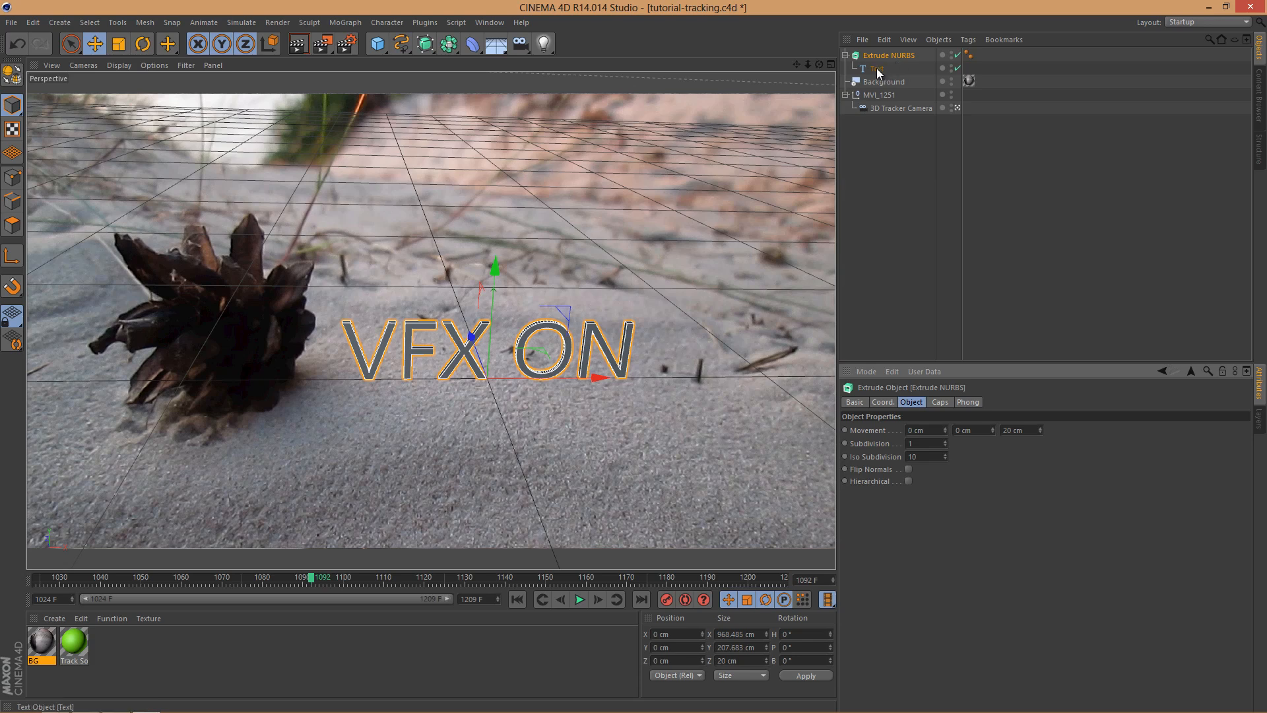
left_click(877, 68)
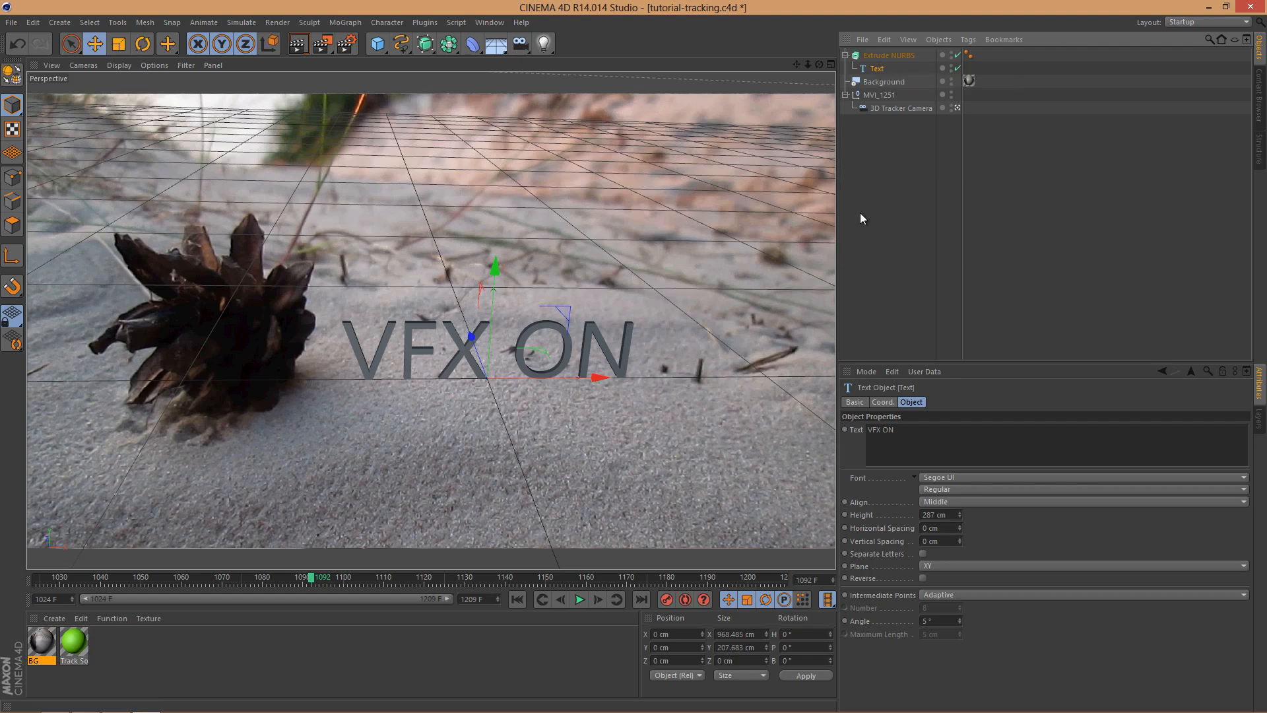
Step: Set the Extrude NURBS start and end caps to Fillet Cap and its Z movement to 65 cm
left_click(876, 55)
left_click(940, 403)
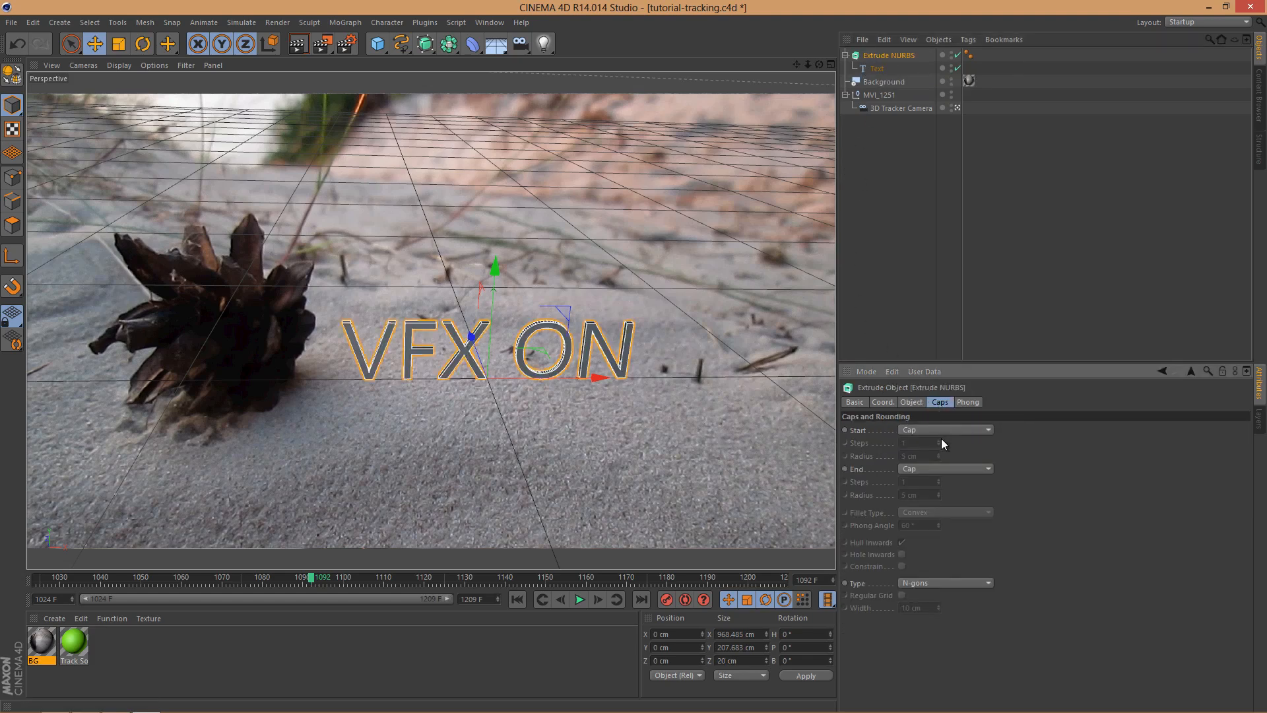
left_click(945, 430)
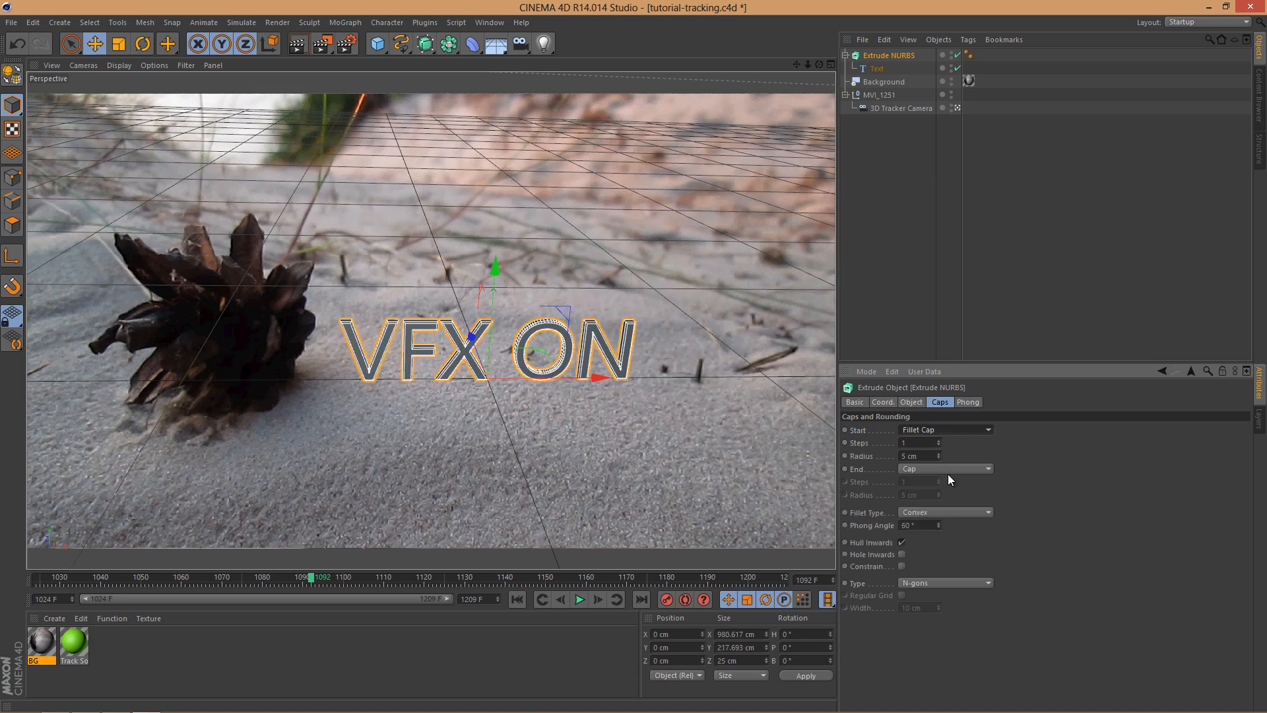
left_click(948, 472)
left_click(937, 515)
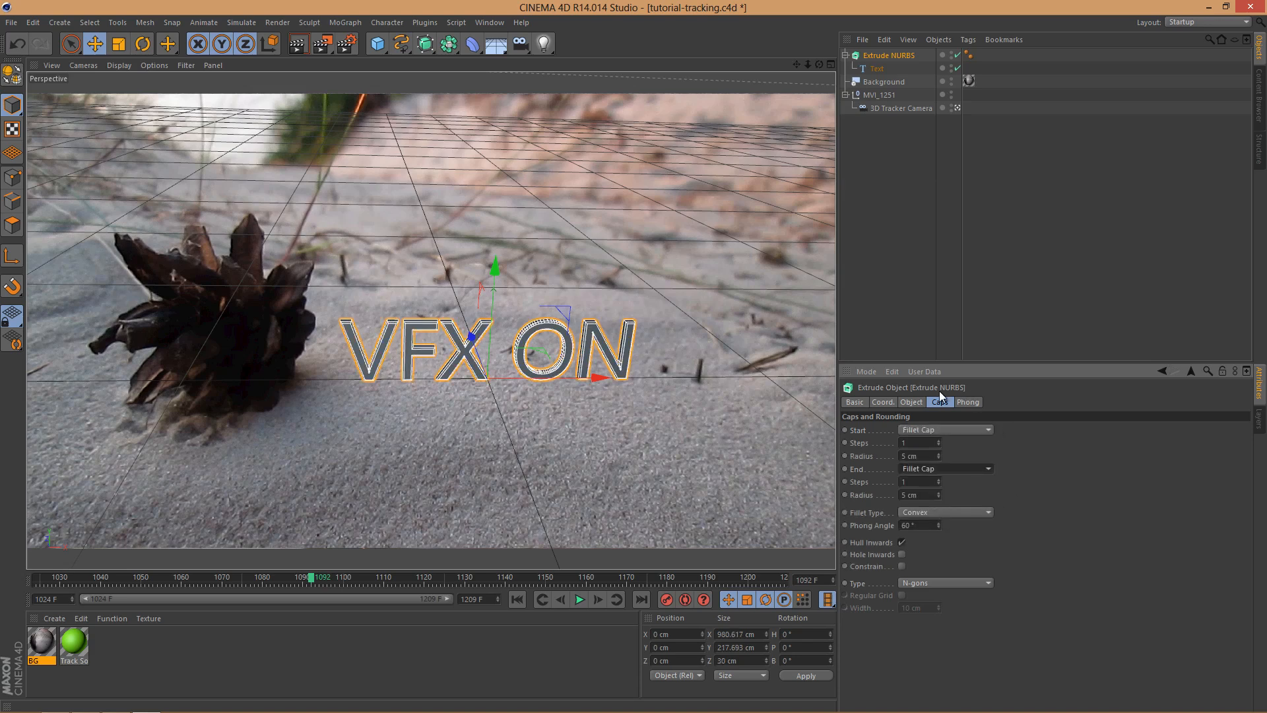
left_click(917, 403)
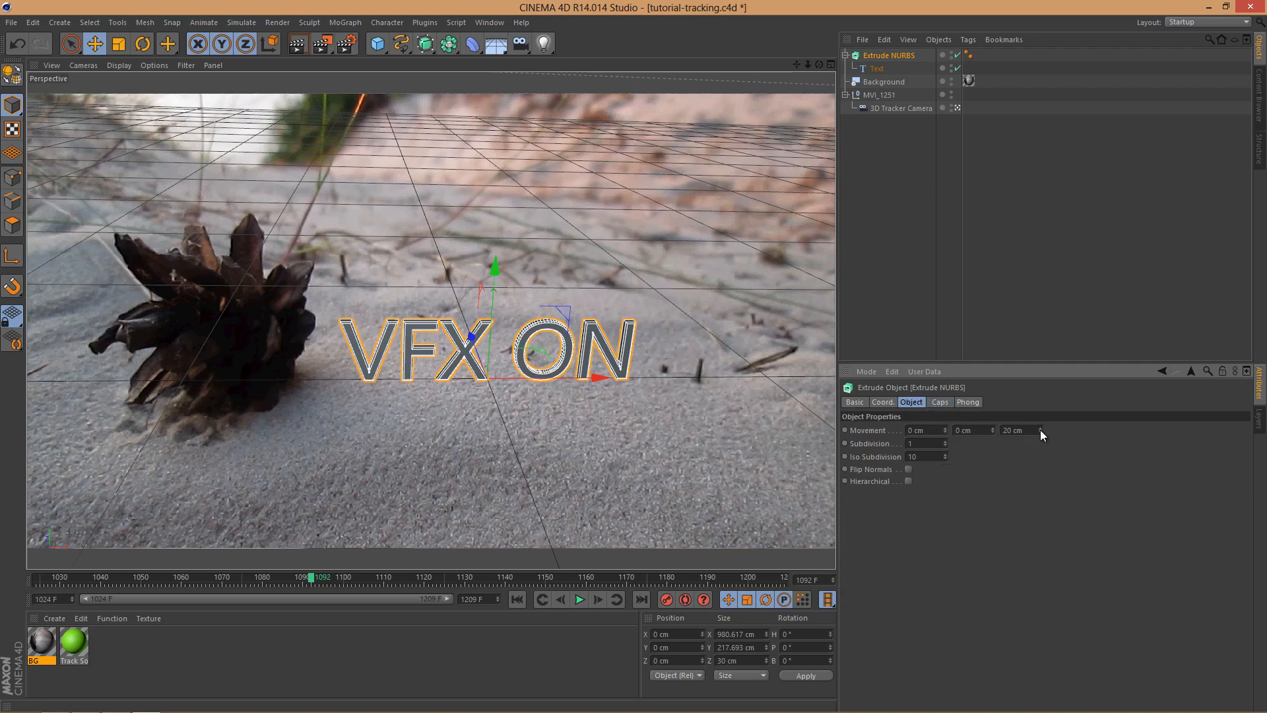
left_click_drag(1041, 426, 1040, 425)
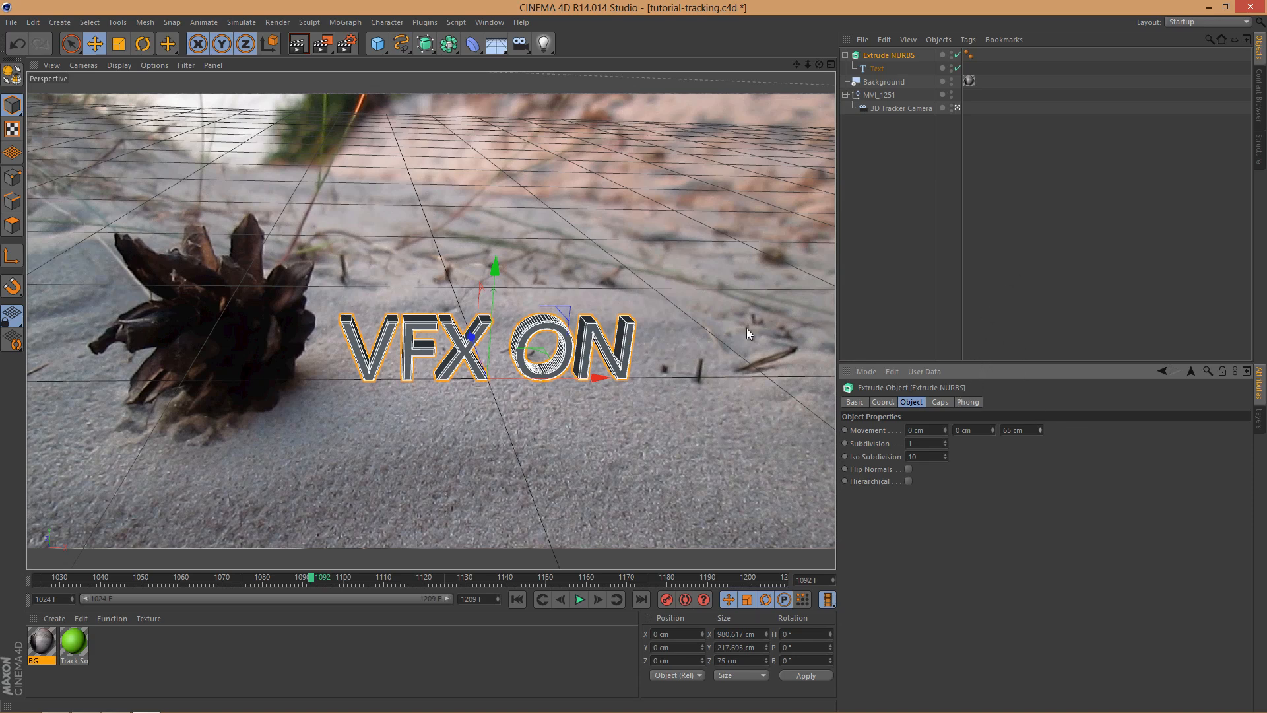
Step: Rotate the extruded text's heading to about -6° and reactivate the Move tool with the Extrude NURBS selected
left_click(143, 44)
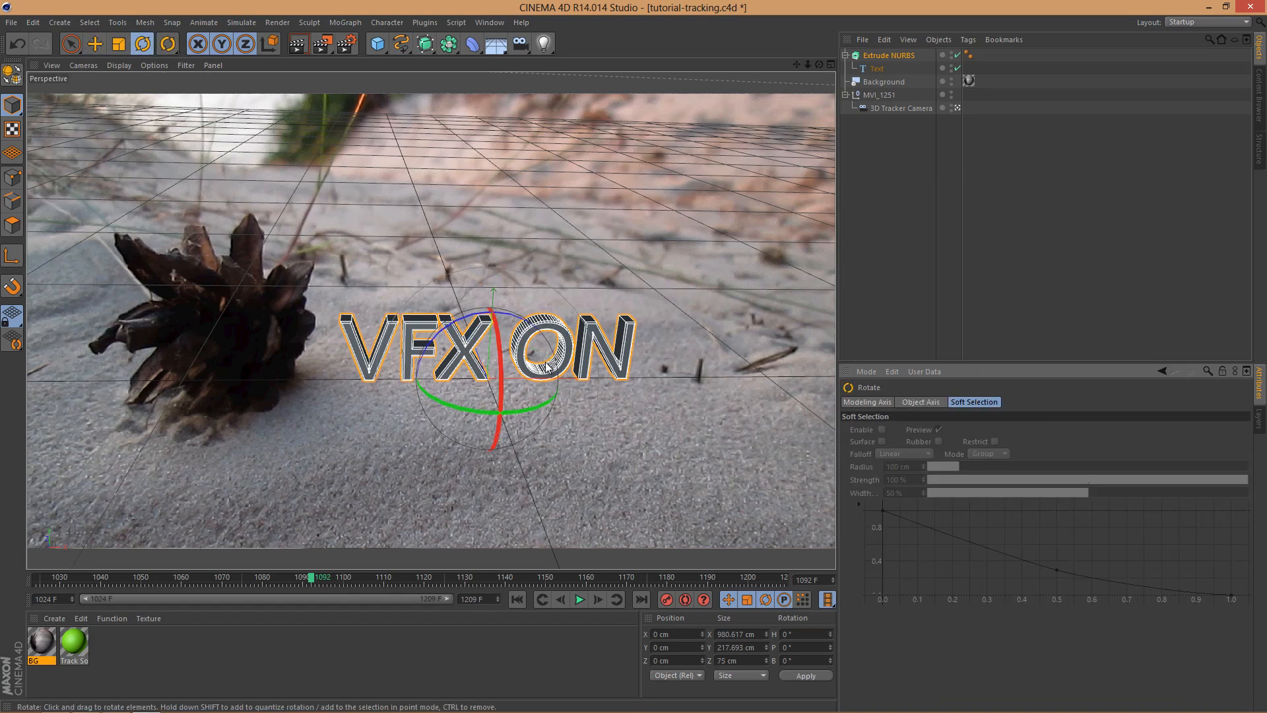
left_click_drag(540, 405, 528, 406)
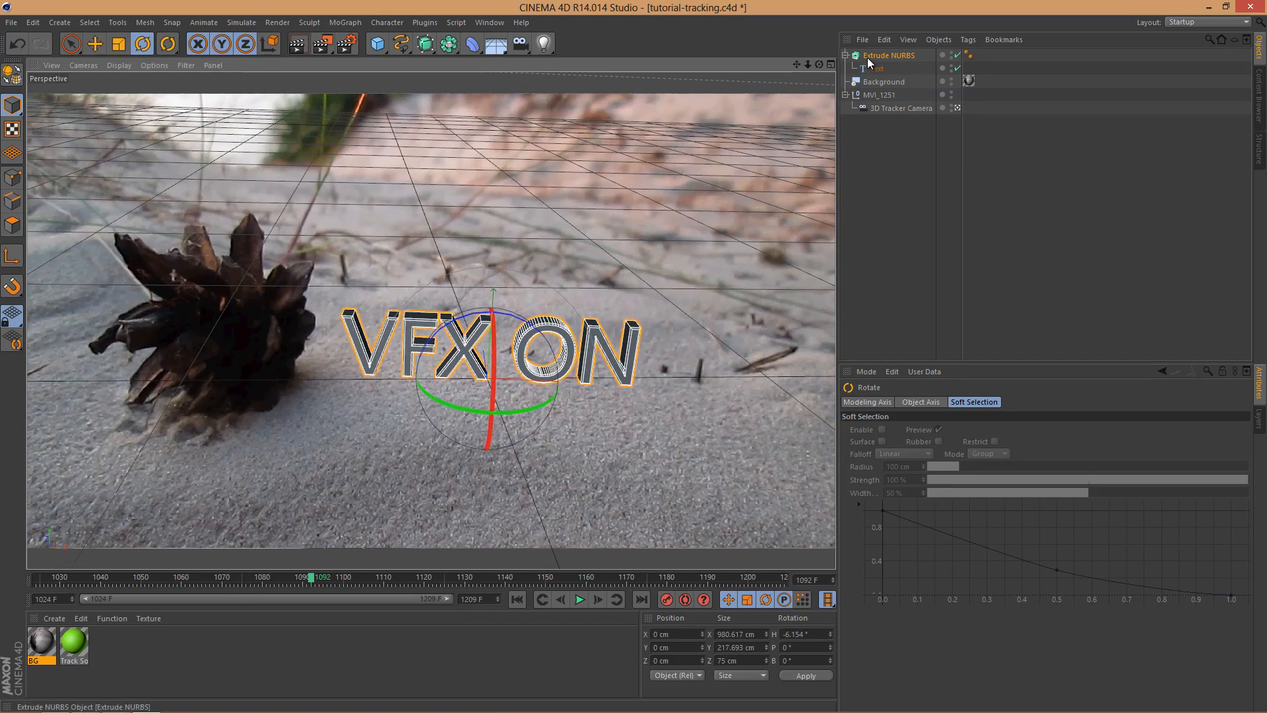
left_click(95, 44)
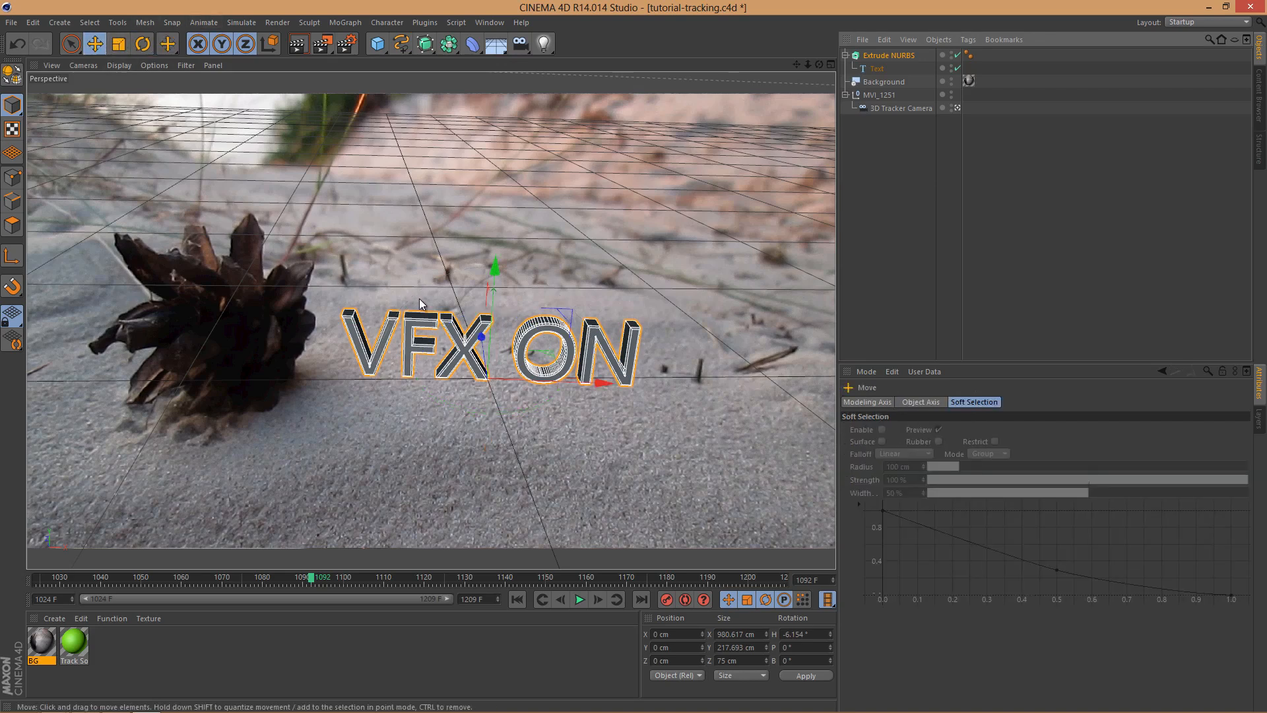
left_click(891, 55)
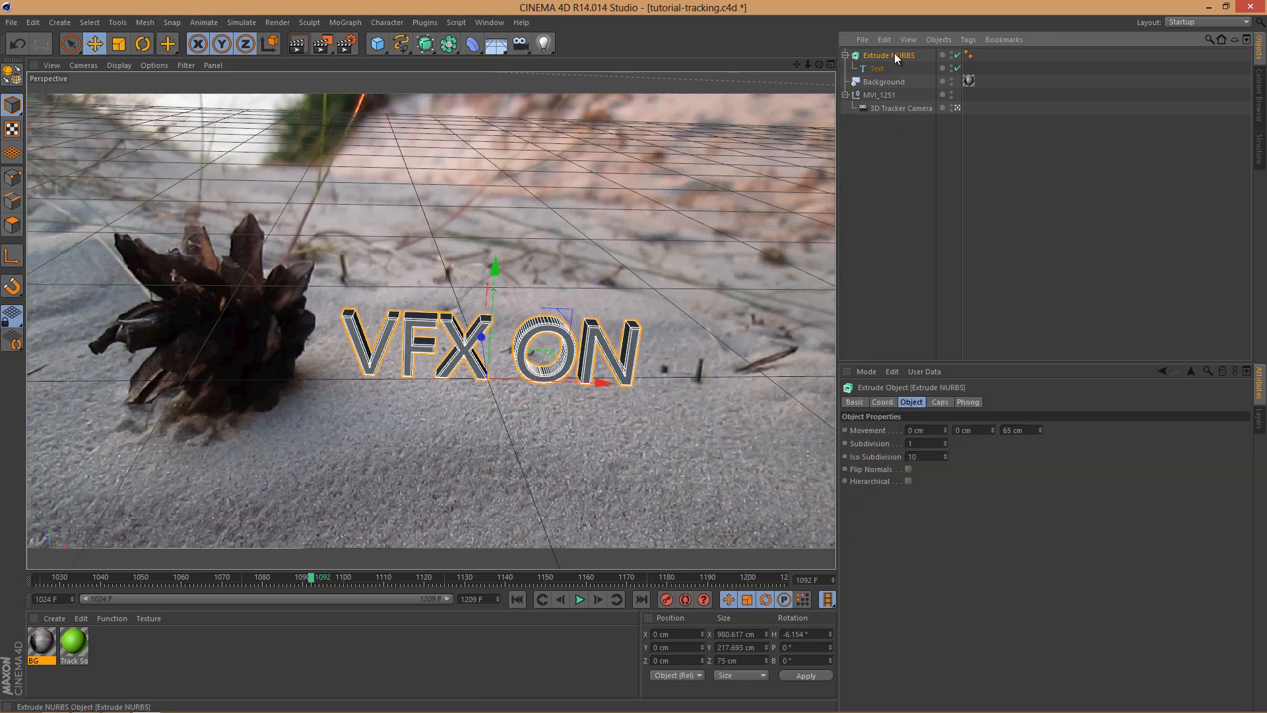
Step: Set the Extrude NURBS start and end fillet caps to 10 steps and a 13 cm radius
left_click(940, 402)
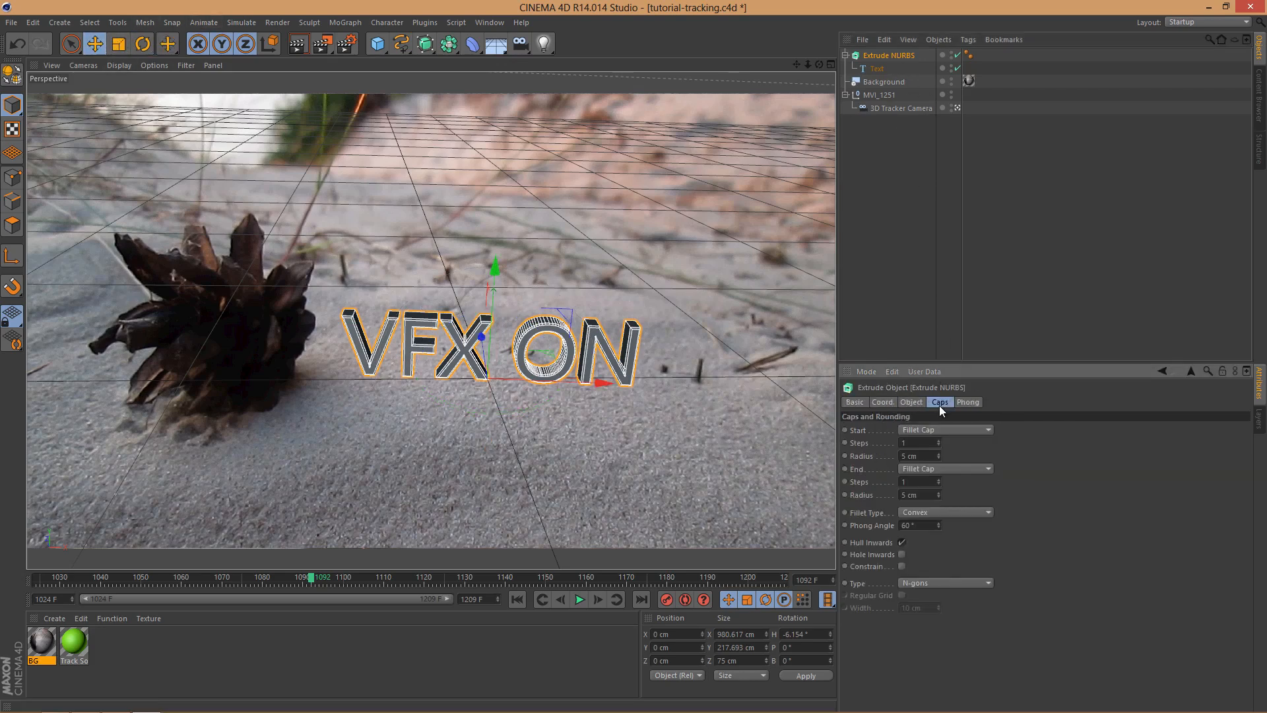
double_click(915, 443)
type("10")
key("Tab")
type("13")
left_click_drag(923, 483, 878, 493)
type("101")
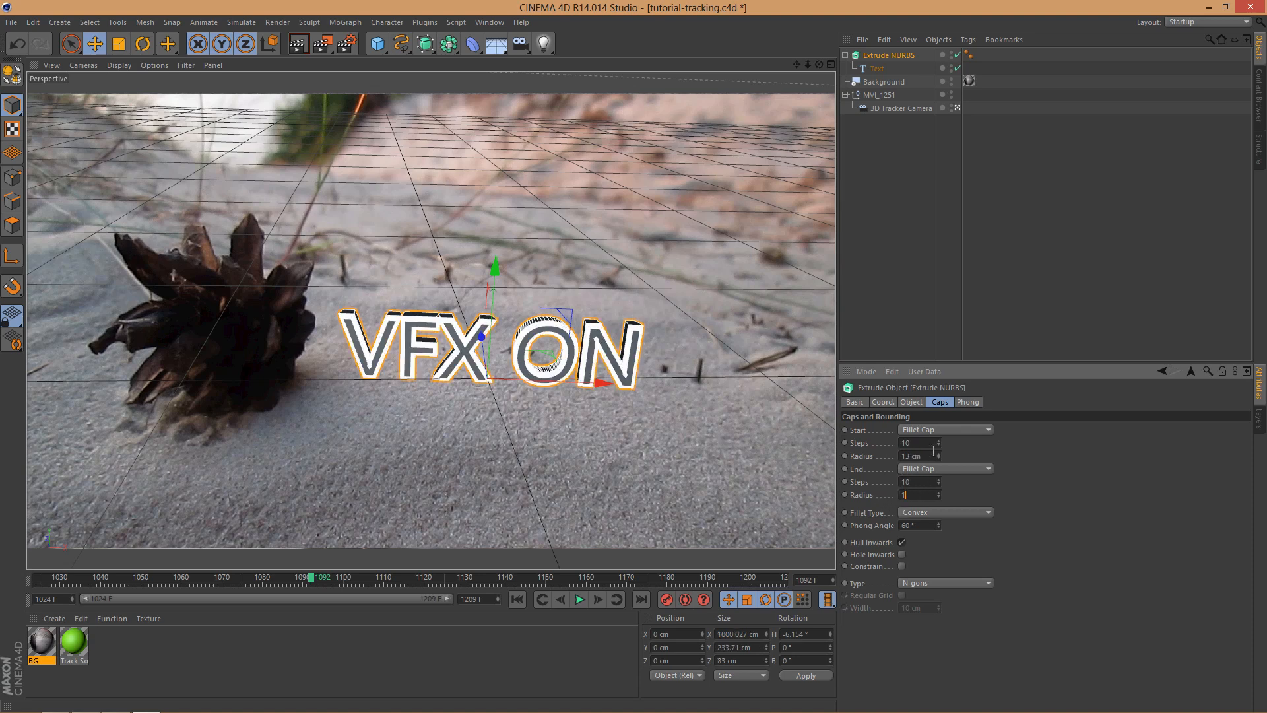
type("3")
left_click(1017, 282)
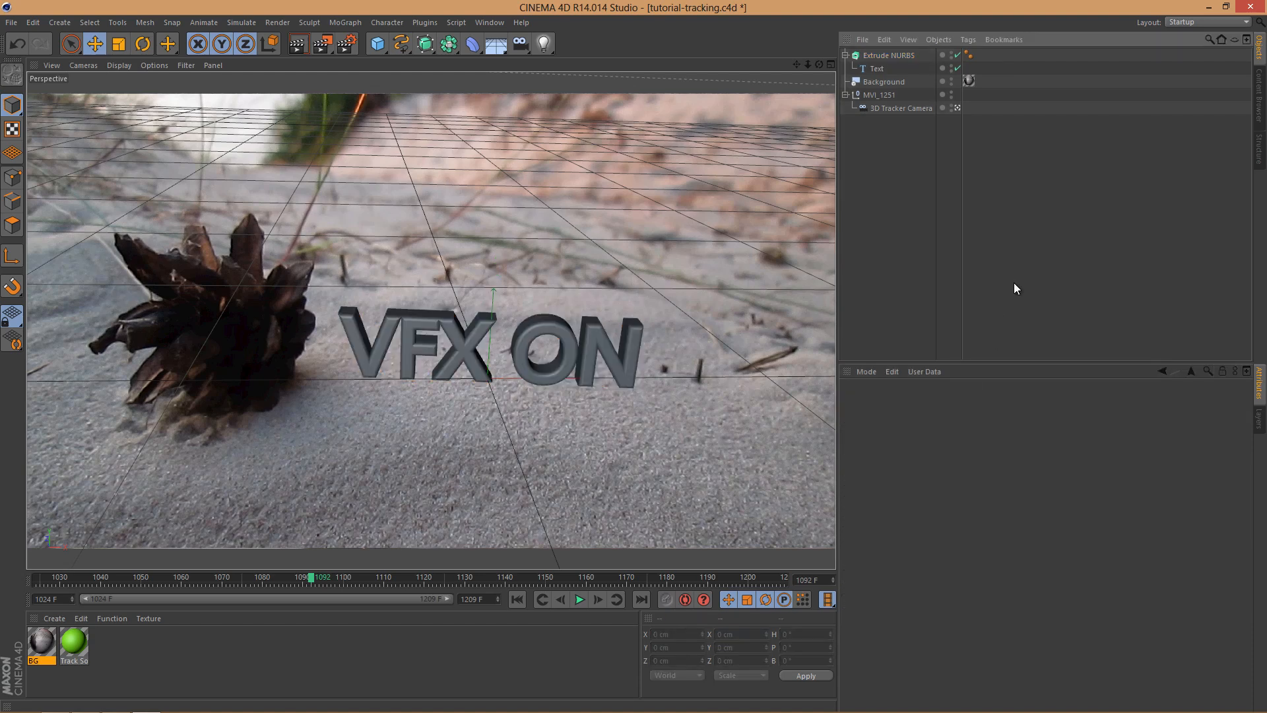
Step: Set the Extrude NURBS start and end fillet caps to 4 steps and a 6 cm radius
left_click(909, 54)
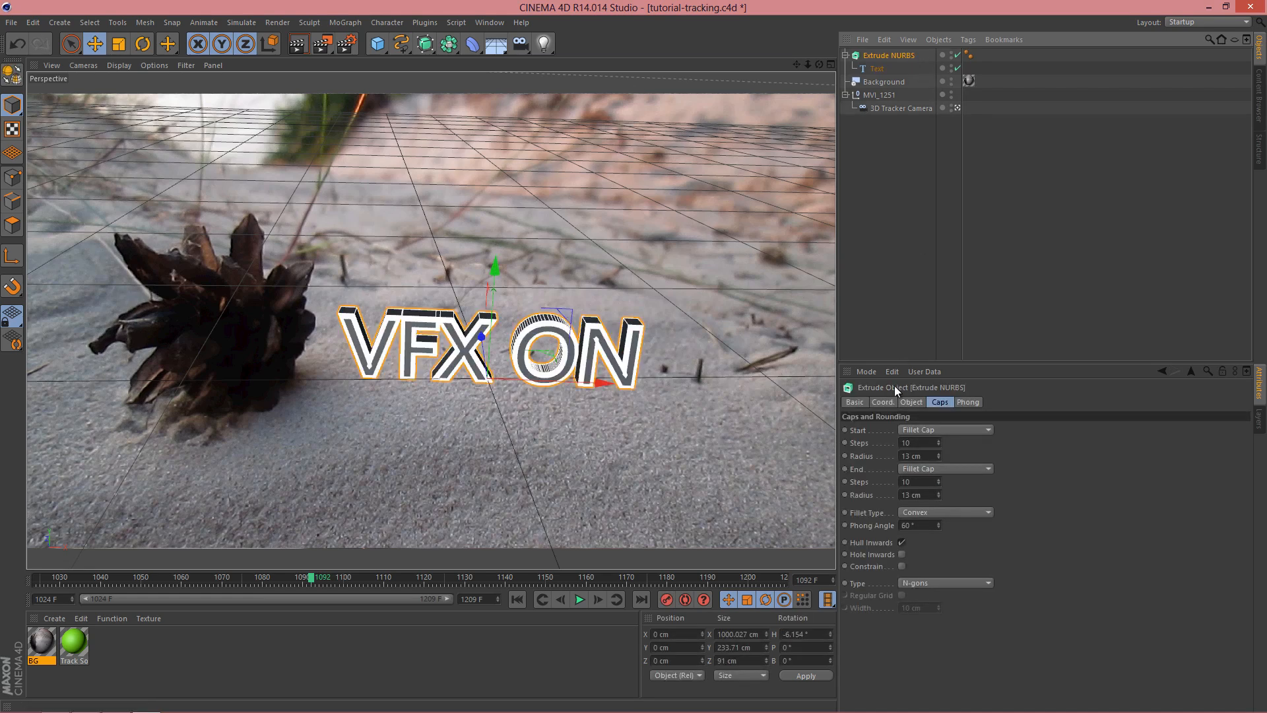
left_click(922, 447)
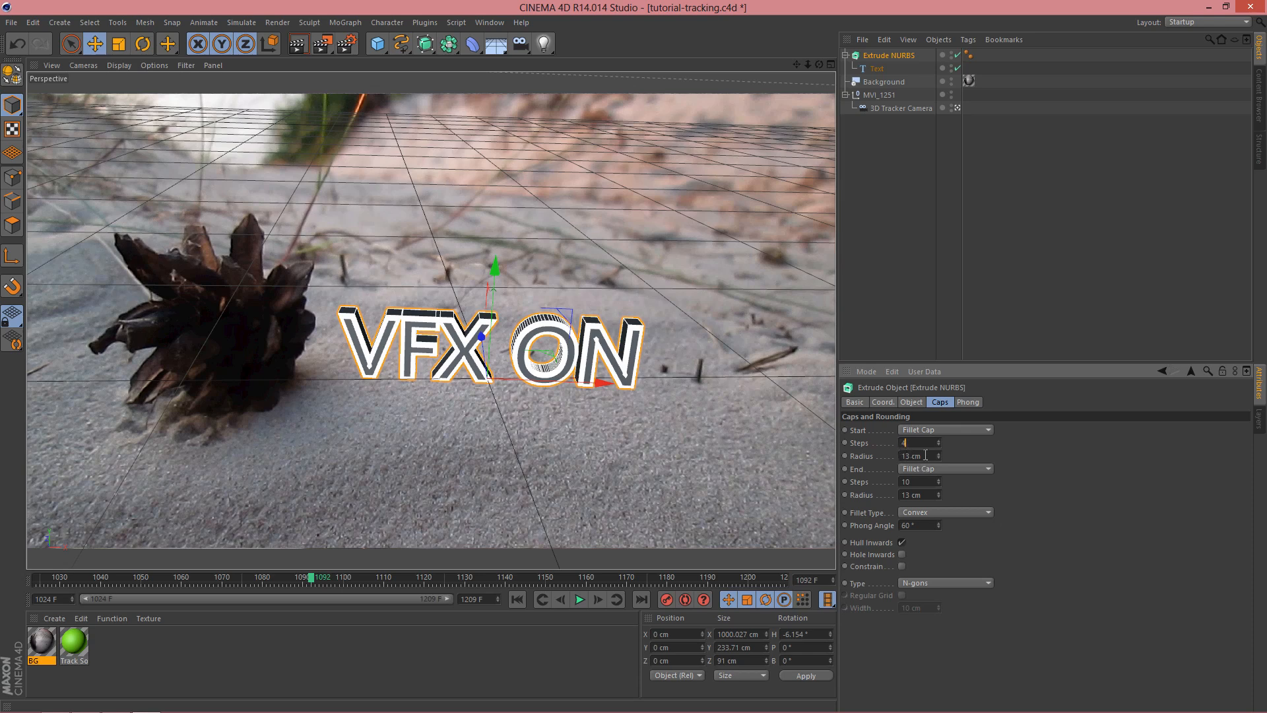
type("4")
key("Tab")
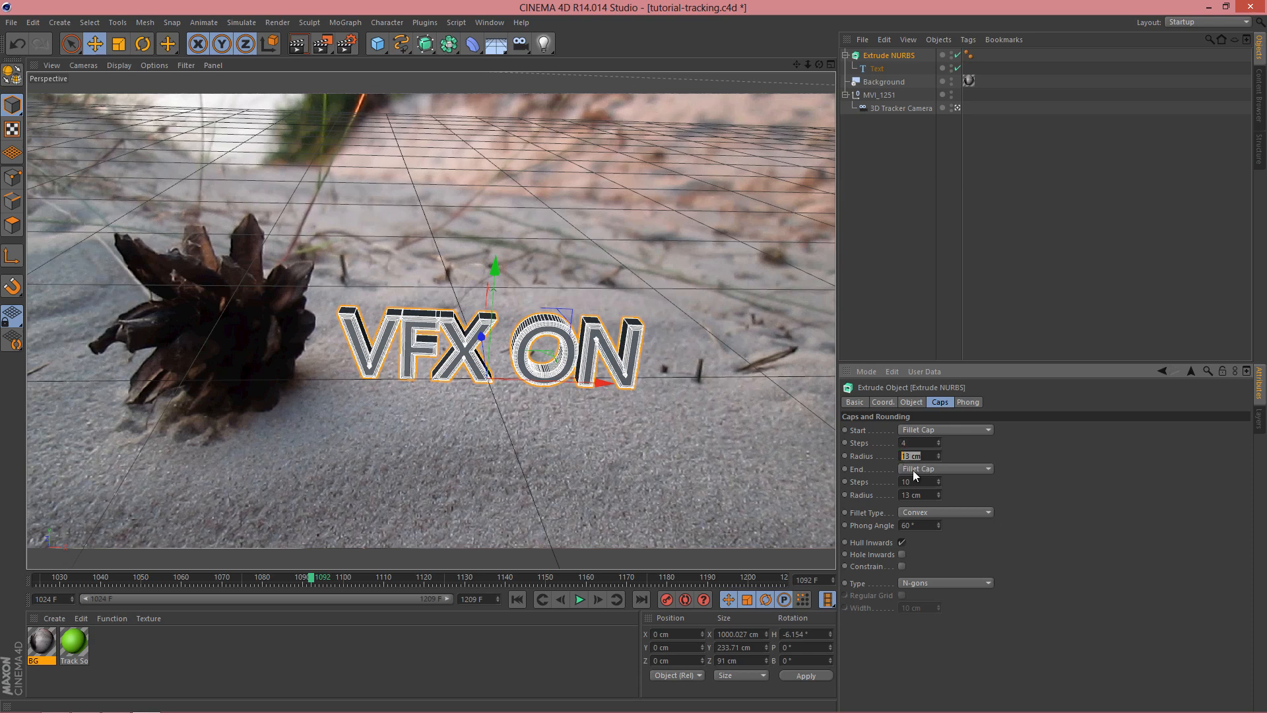
type("6")
key("Tab")
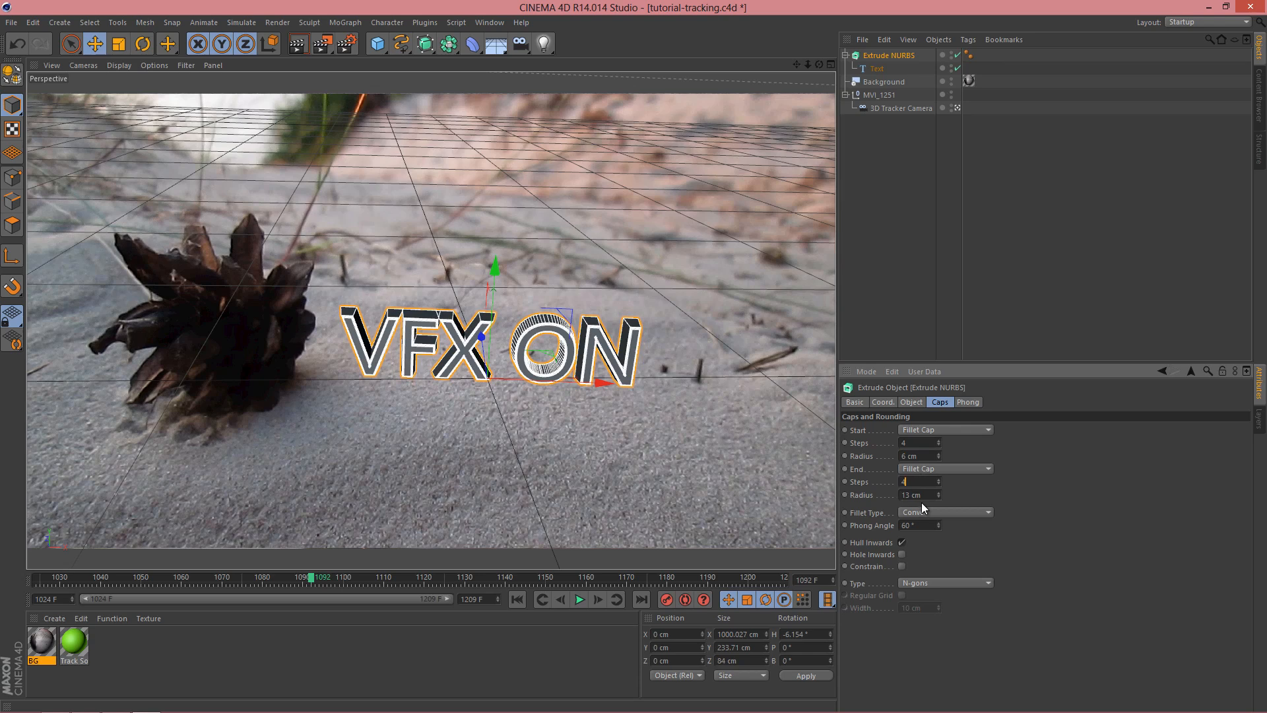
key("Tab")
type("6")
key("Tab")
left_click(1048, 241)
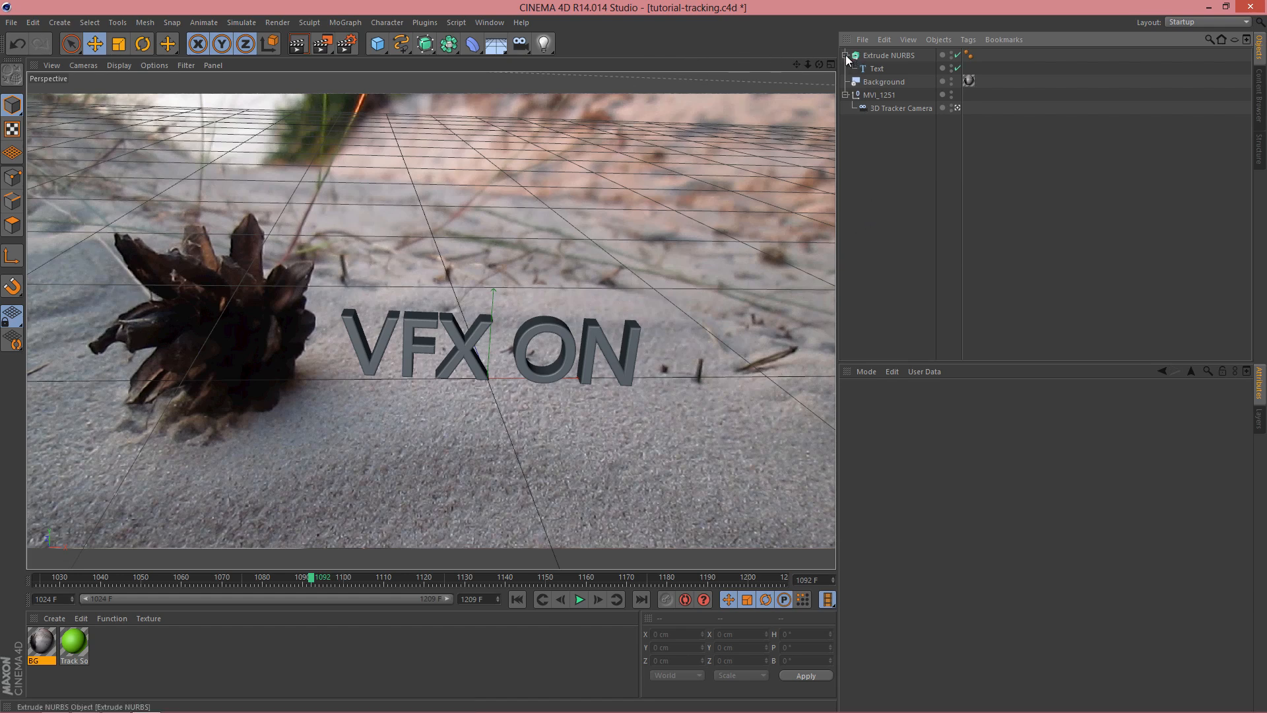
Step: Add an omni light and position it above the pine cone at about X -563, Y 665, Z -552 cm
left_click(544, 44)
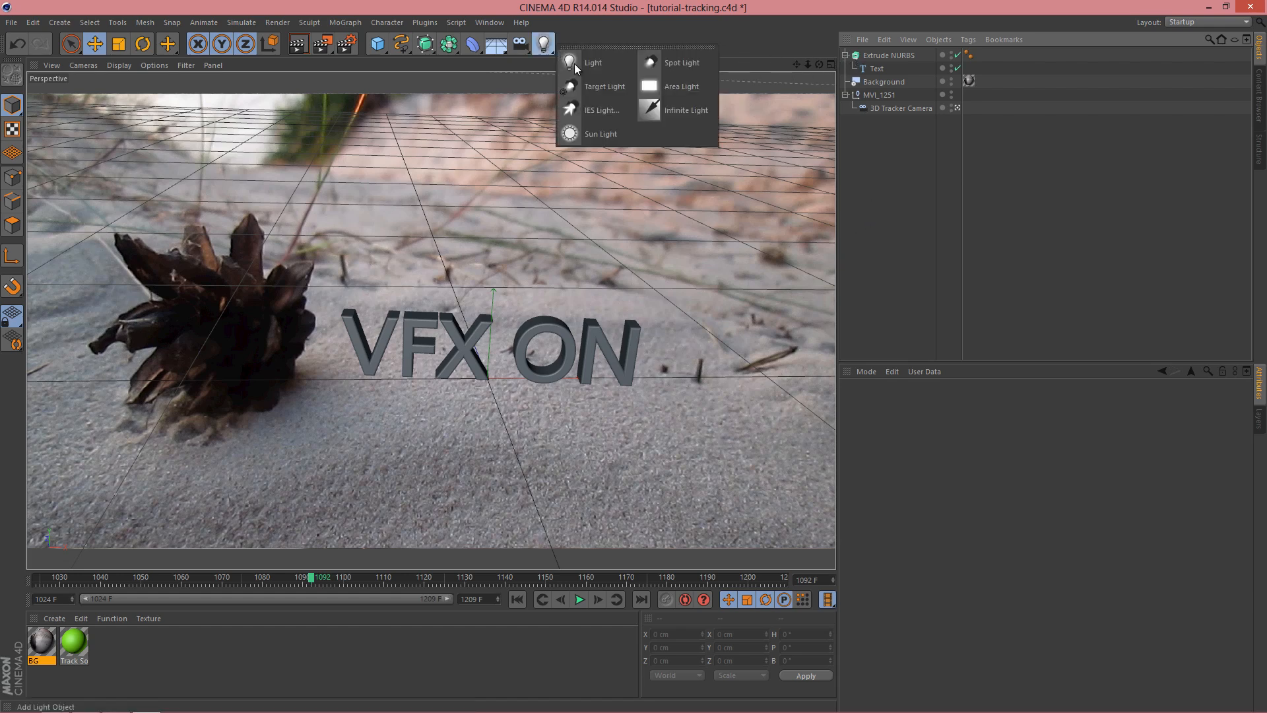
left_click(575, 66)
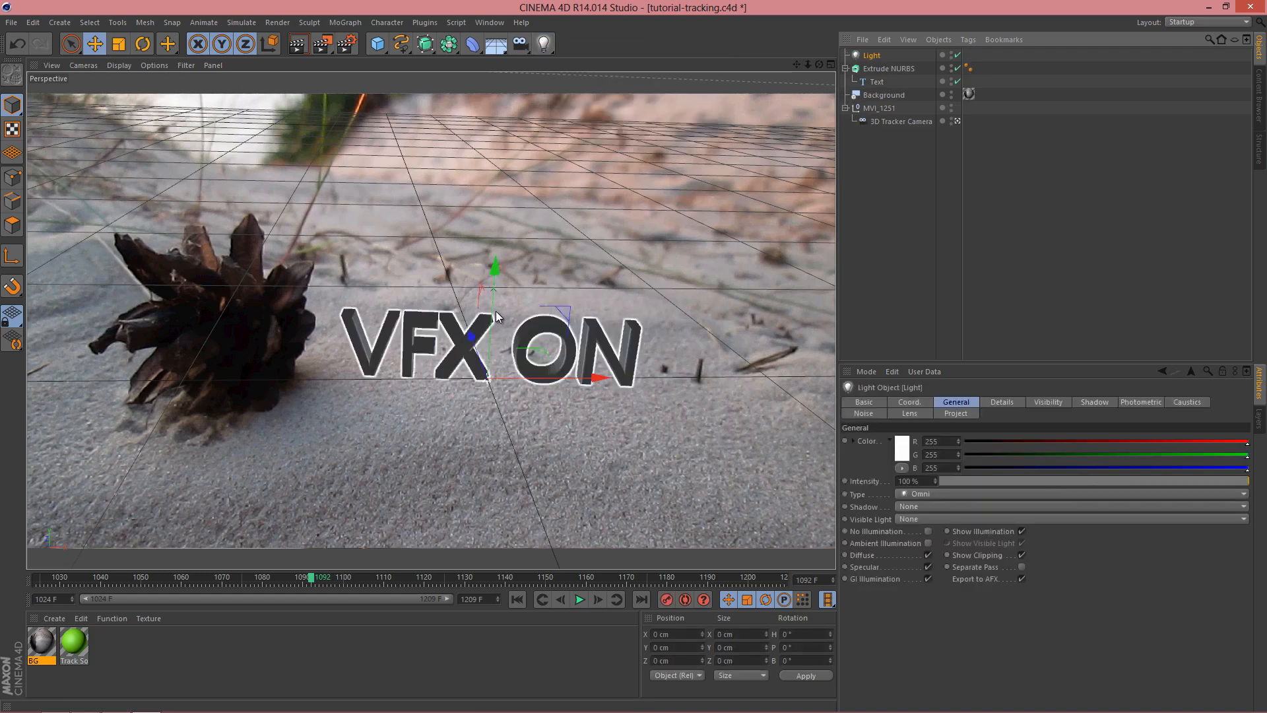
left_click_drag(496, 311, 524, 142)
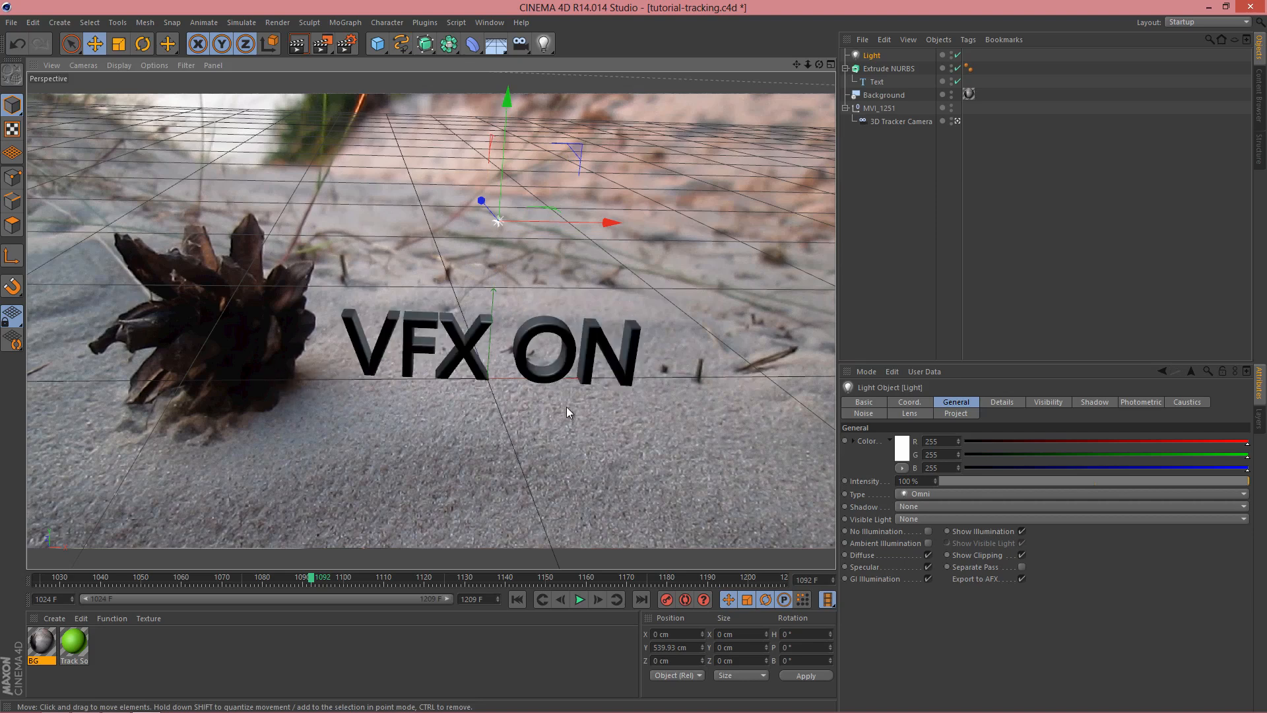
left_click_drag(481, 201, 531, 261)
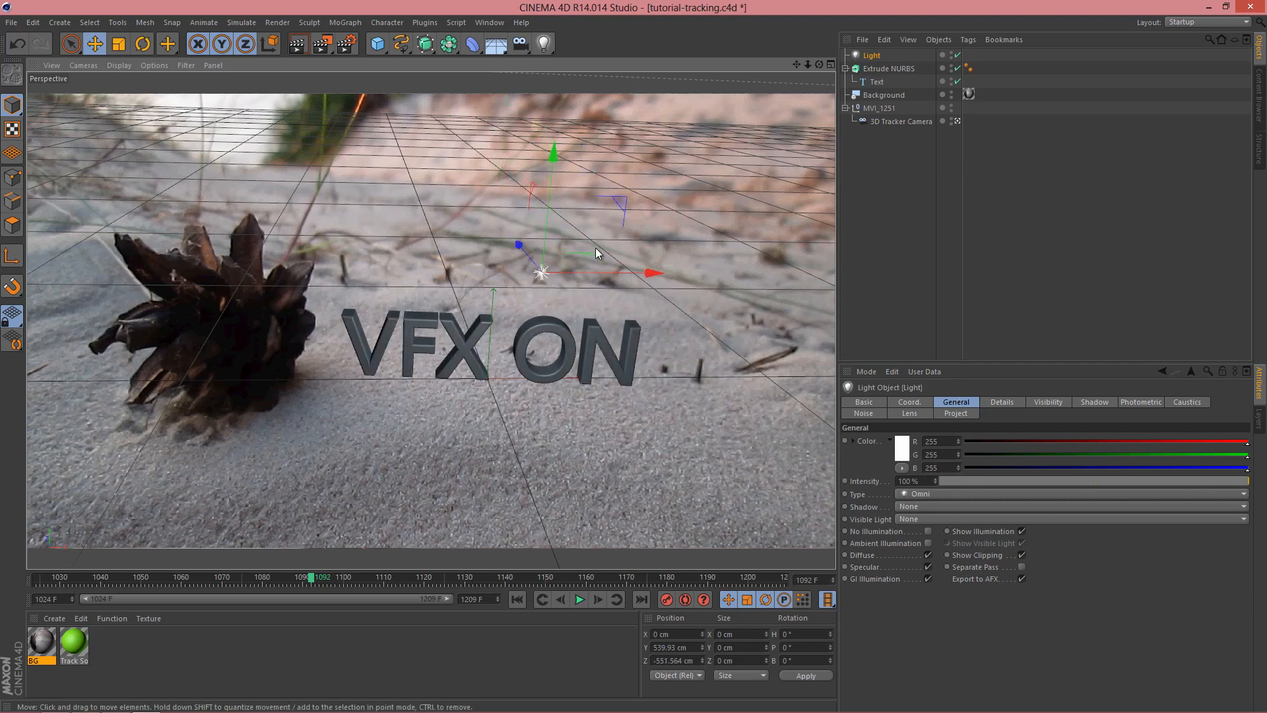
left_click_drag(632, 278, 351, 284)
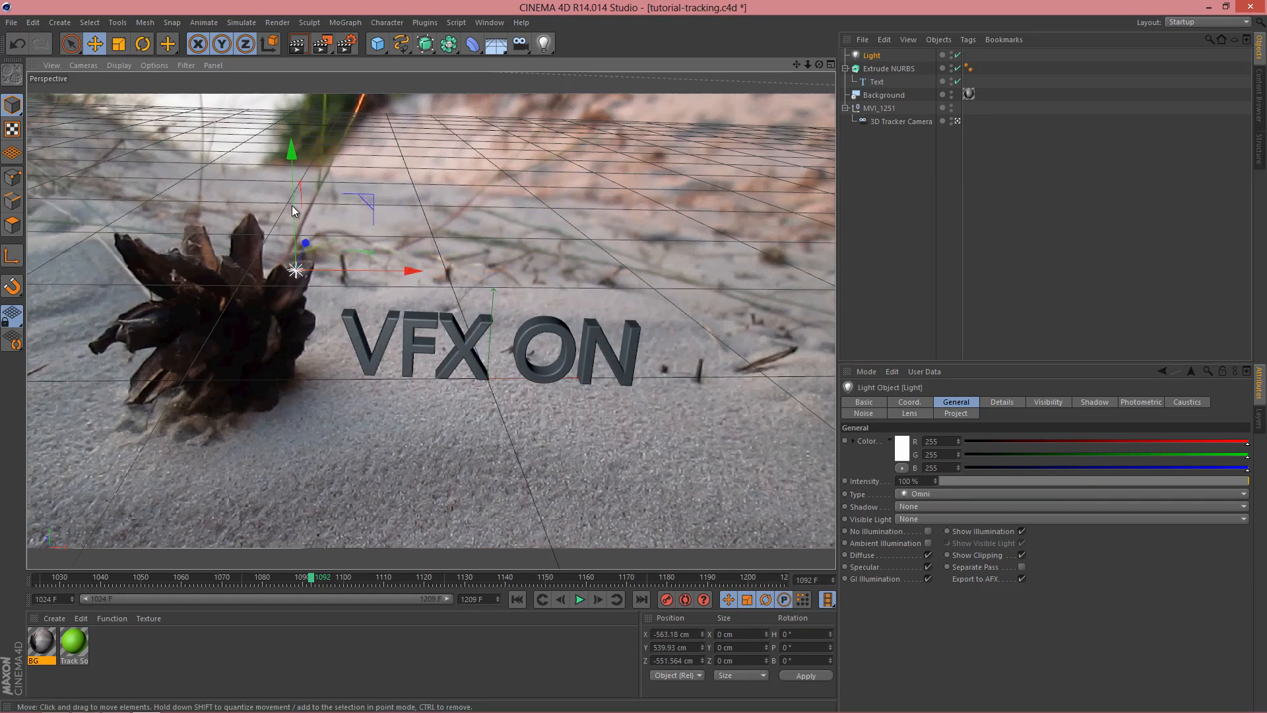
left_click_drag(295, 205, 289, 146)
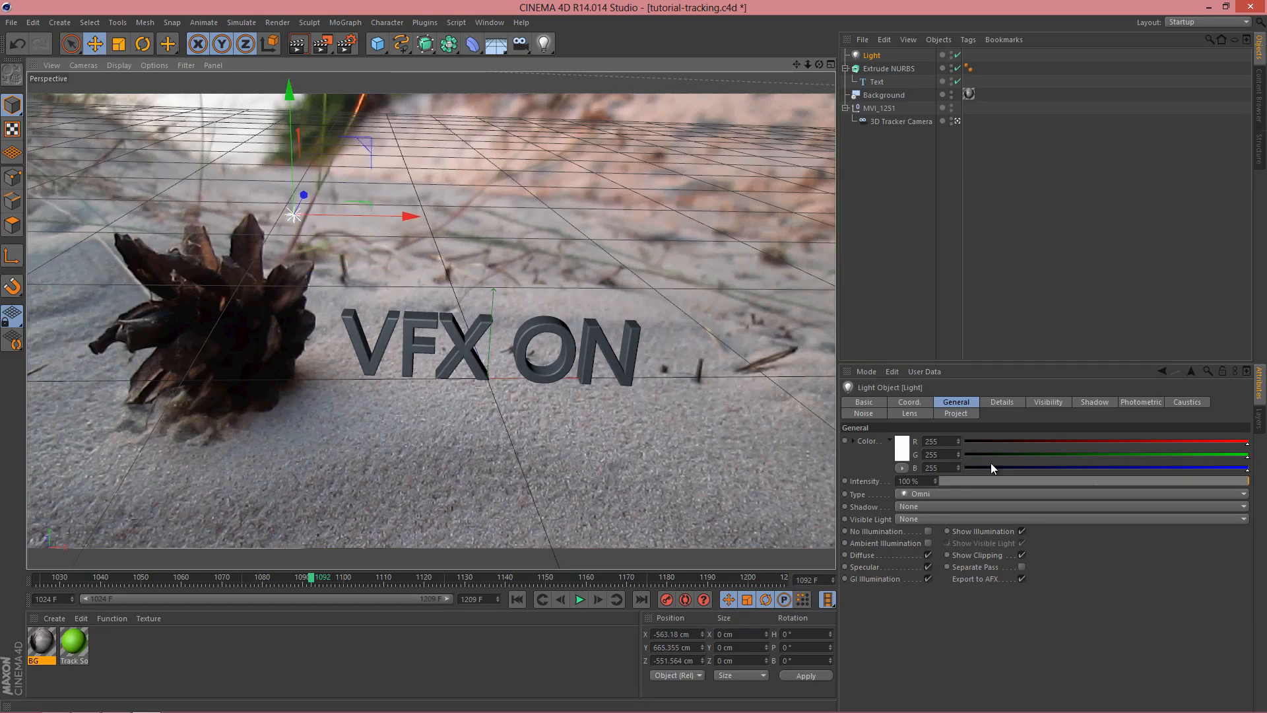
Step: Set the light's shadow to Shadow Maps (Soft) and make a copy of the light
left_click(940, 506)
left_click(934, 521)
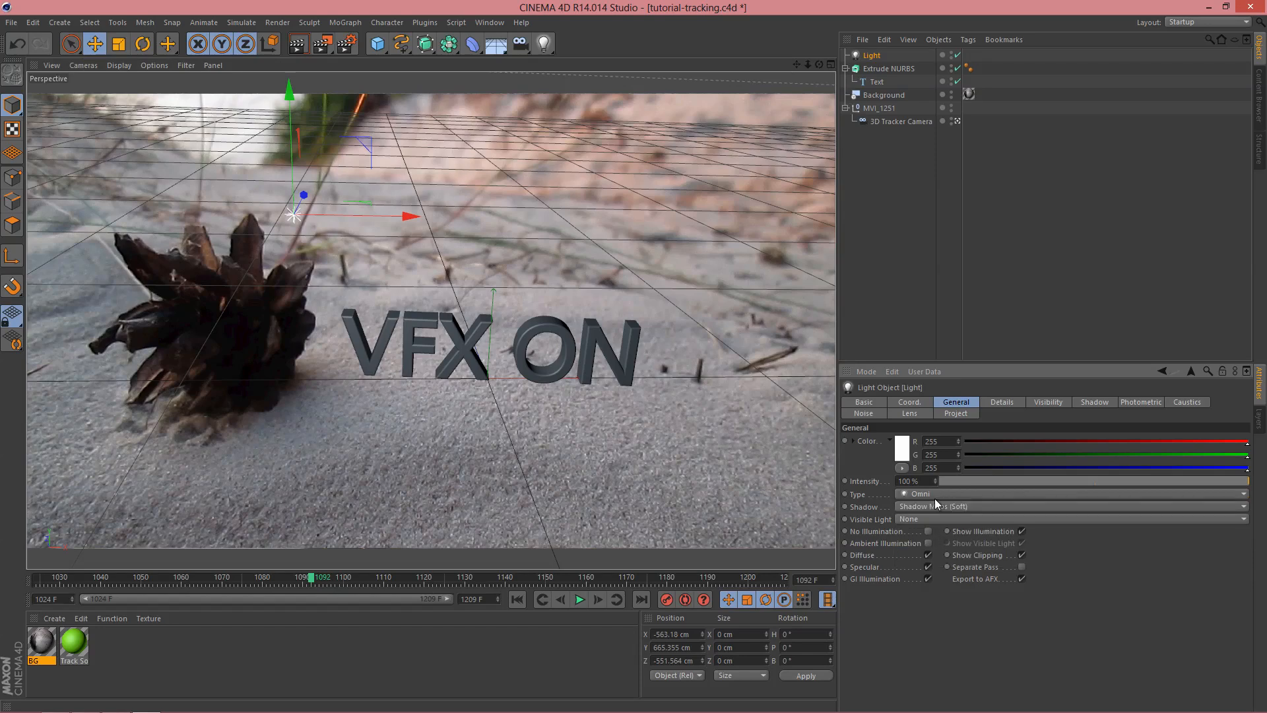
key("ctrl+d")
left_click(873, 58)
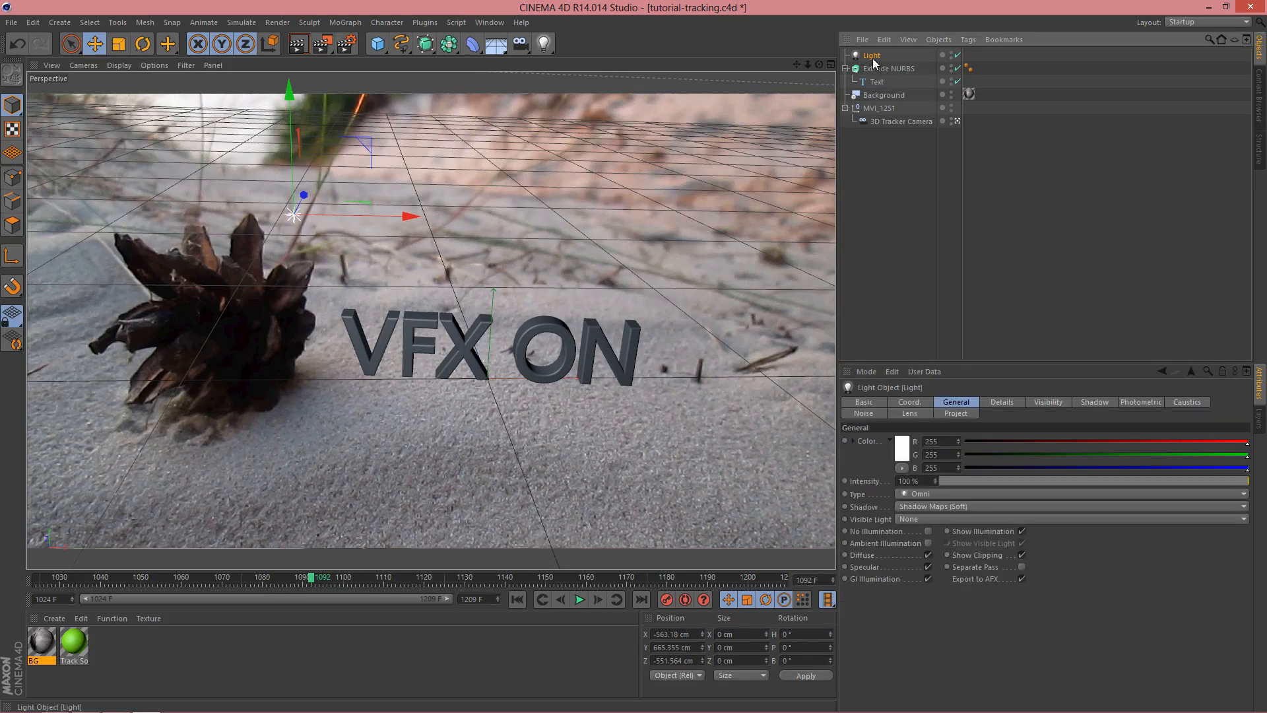
key("ctrl+c")
key("ctrl+v")
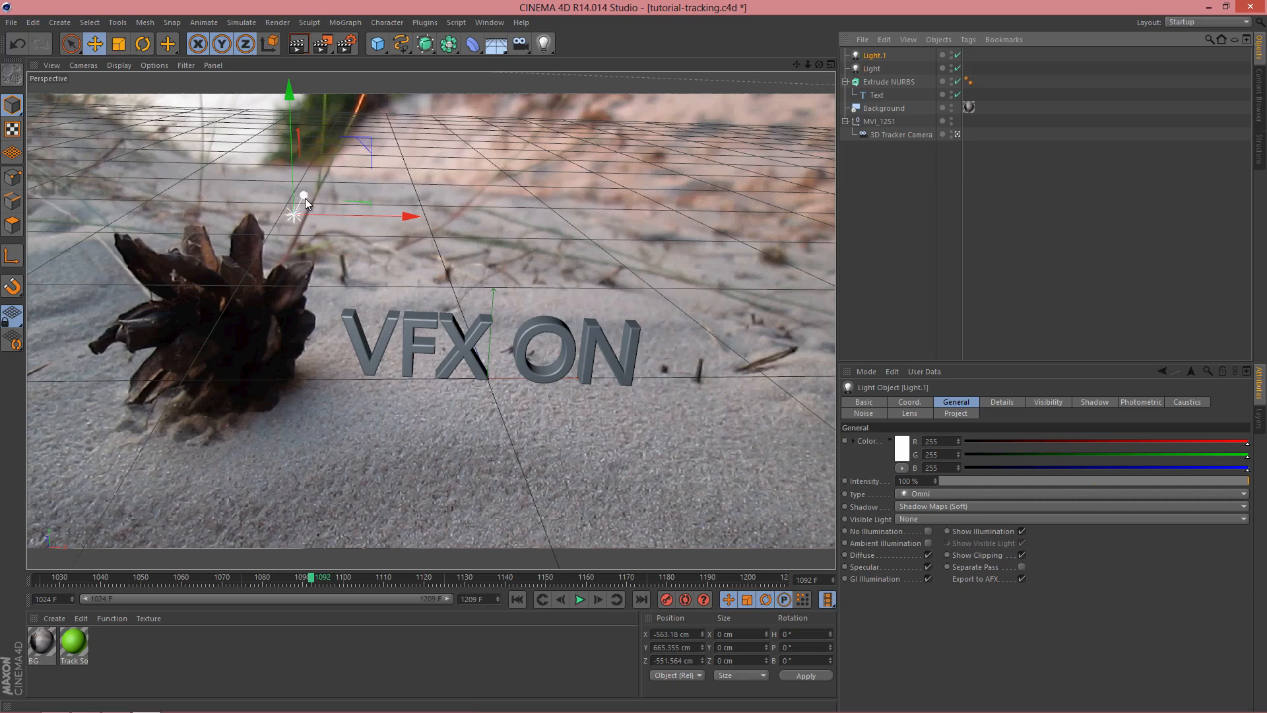
Step: Move the copied light in front of the text to about X -256, Z -1325 cm and set its intensity to 60%
left_click_drag(305, 198, 268, 286)
left_click_drag(326, 326, 599, 331)
left_click_drag(472, 303, 483, 334)
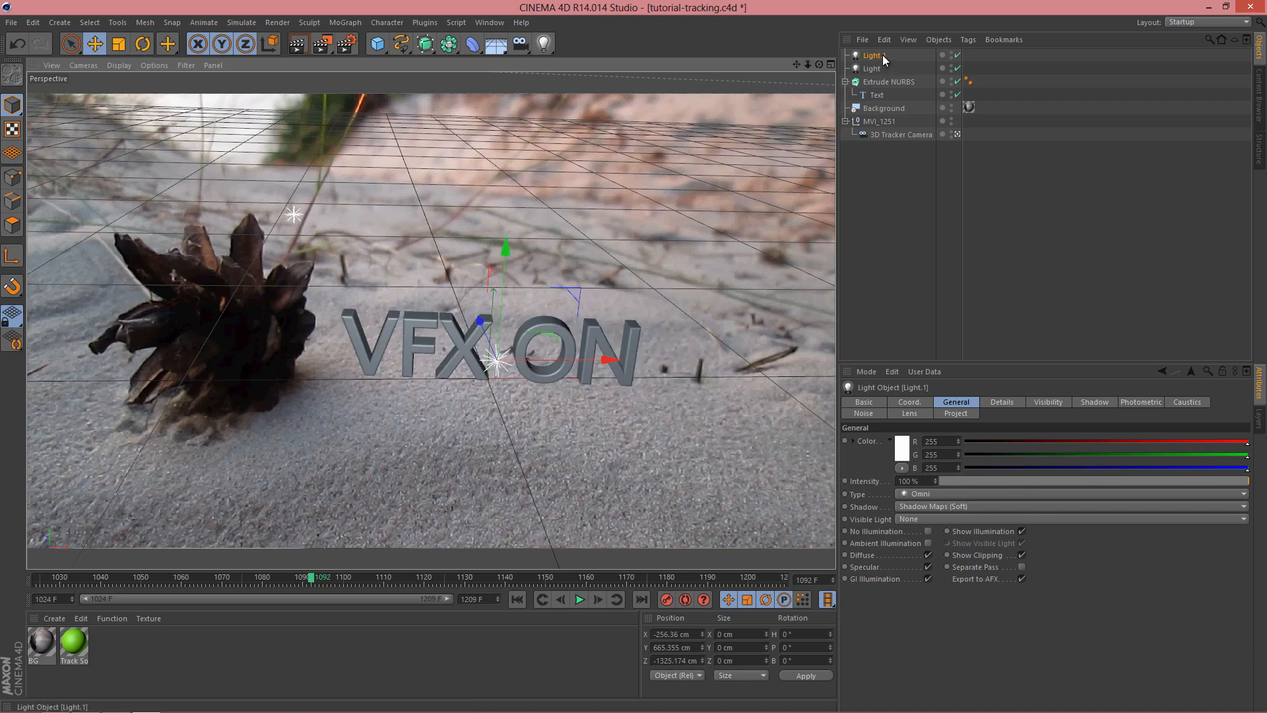
left_click_drag(1131, 480, 1127, 480)
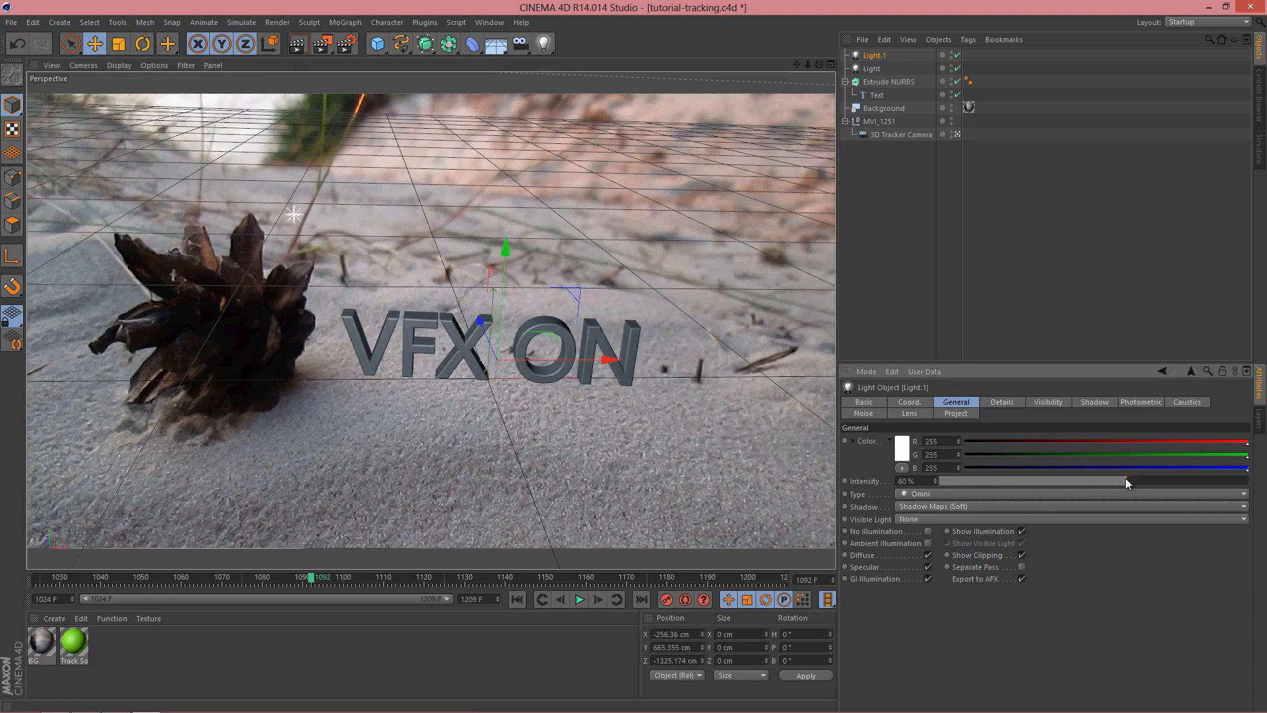
left_click(1049, 201)
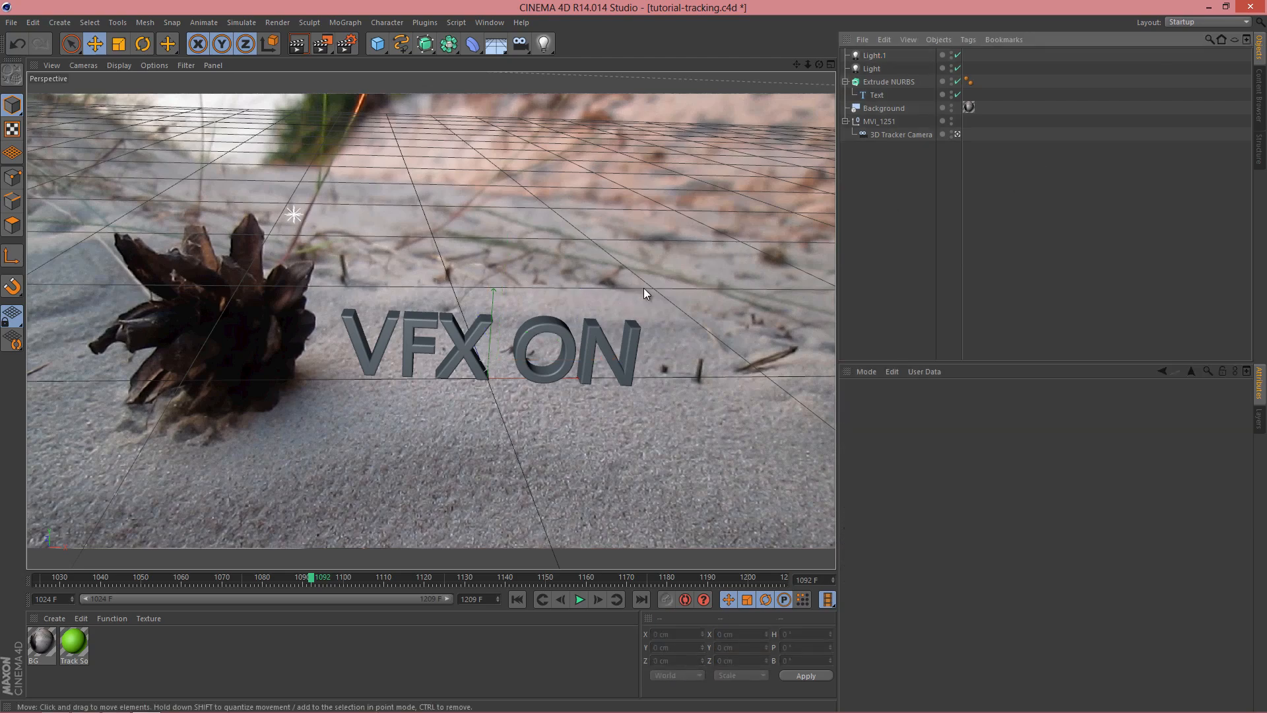
Step: Orbit away from the tracked camera view and restore it by scrubbing the timeline and returning to frame 1092
scroll(647, 282, "down", 6)
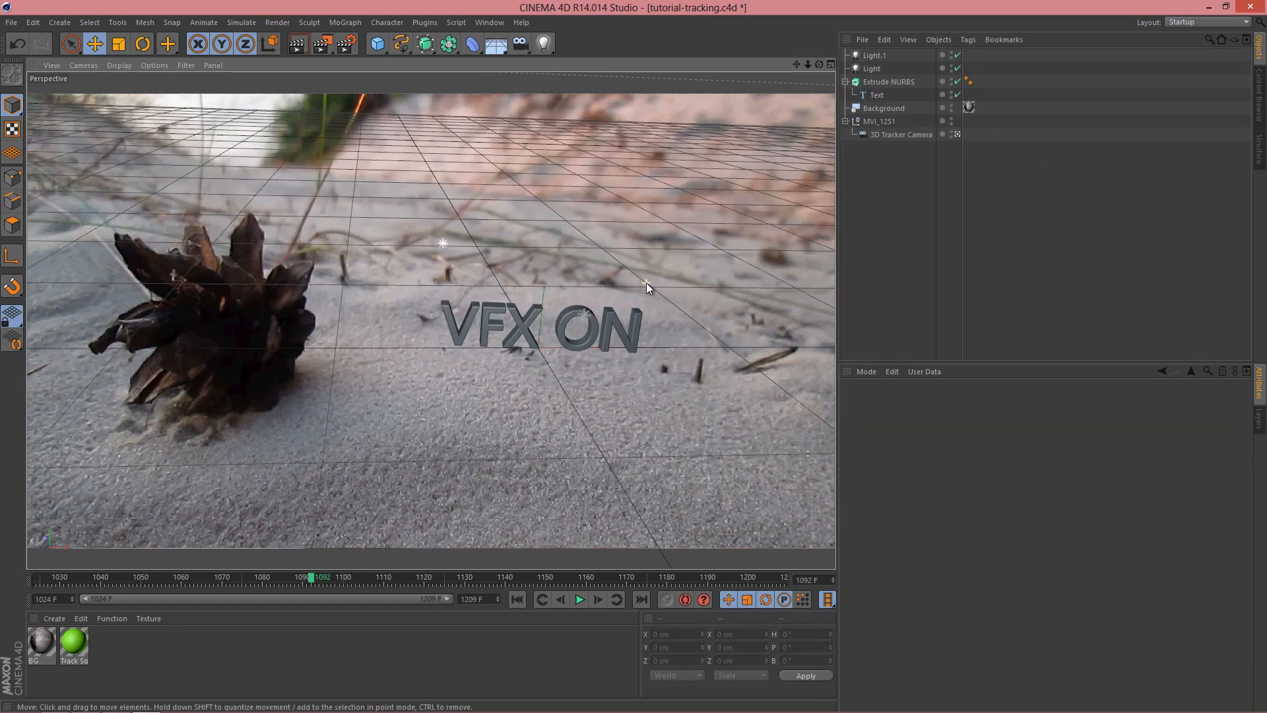
left_click_drag(620, 231, 387, 307)
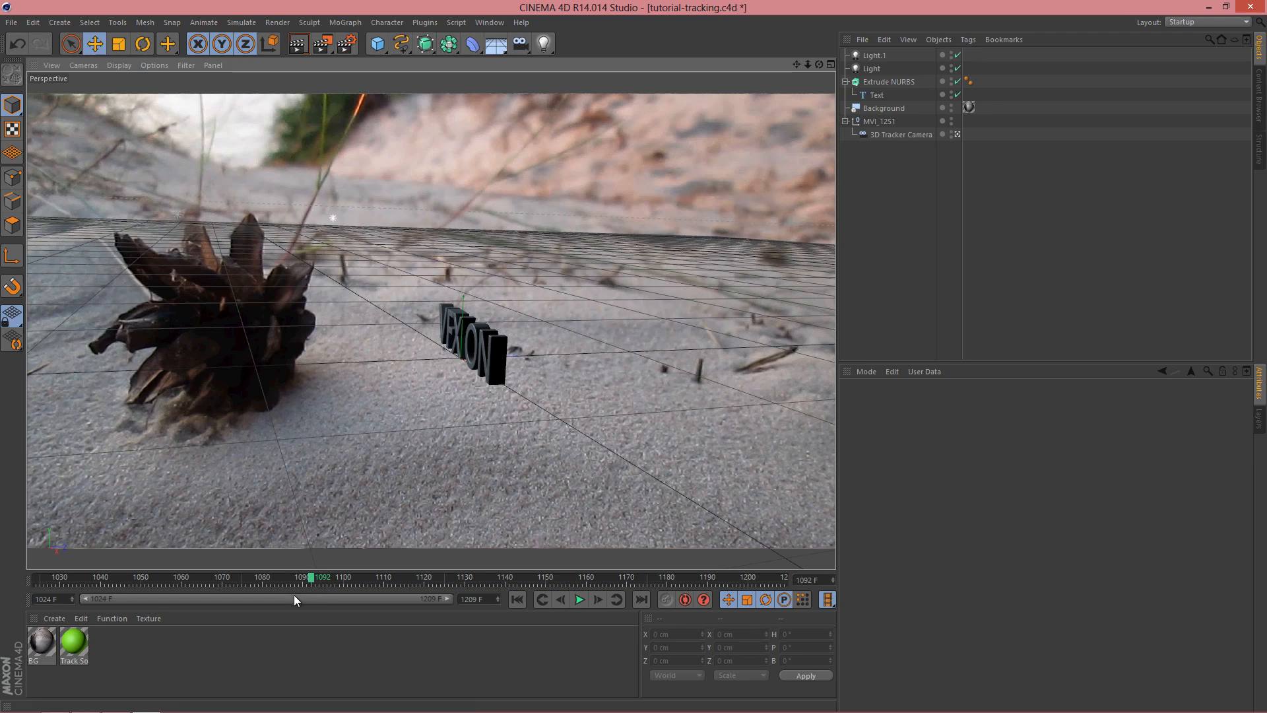
left_click(912, 131)
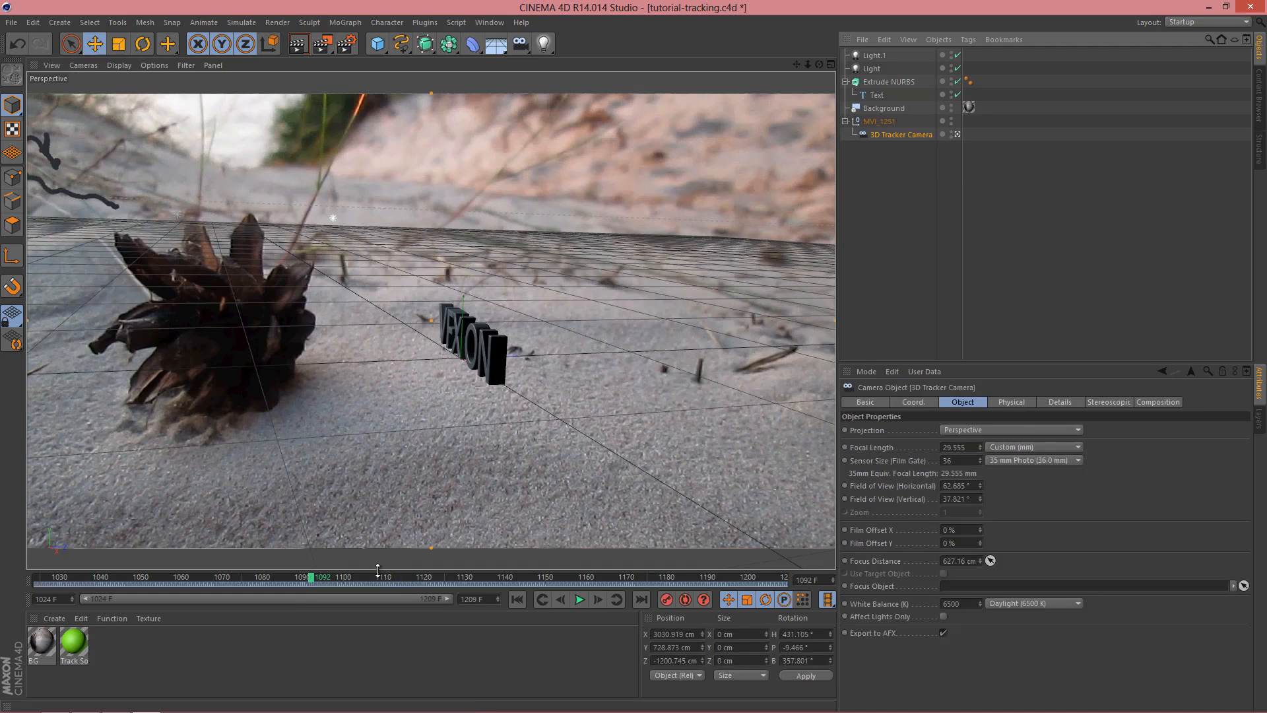
left_click(879, 122)
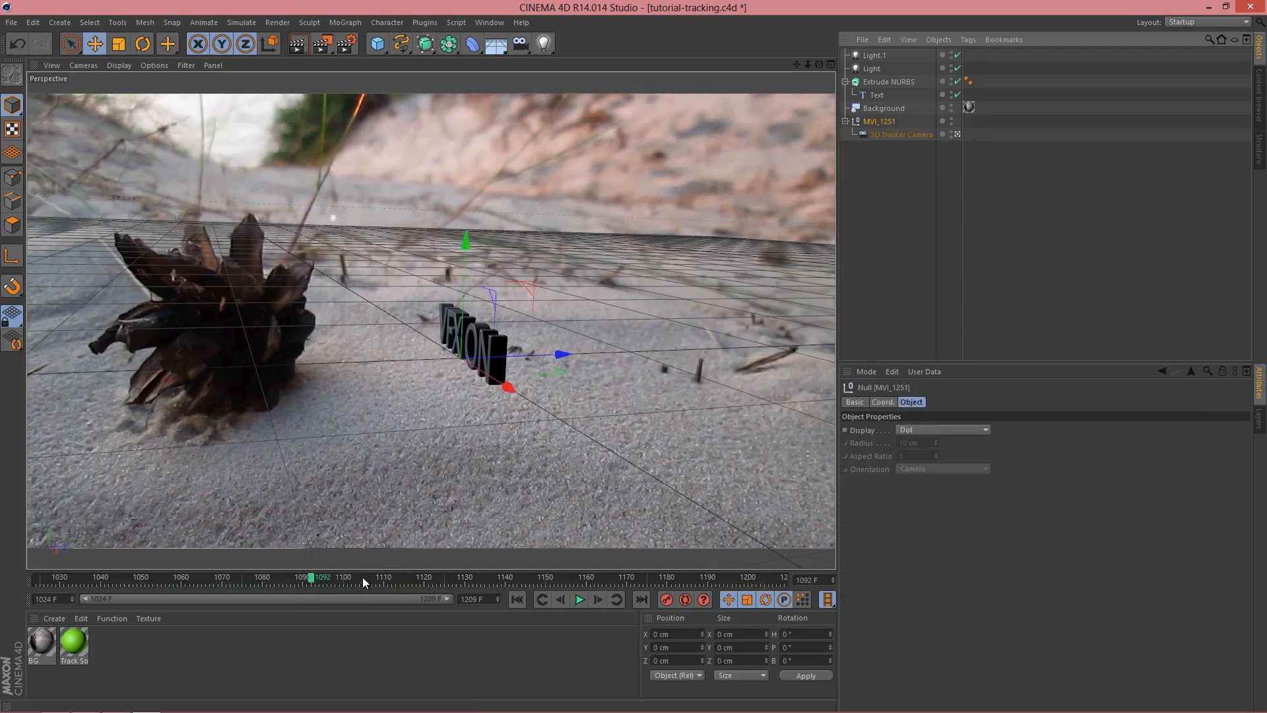
left_click_drag(311, 576, 318, 580)
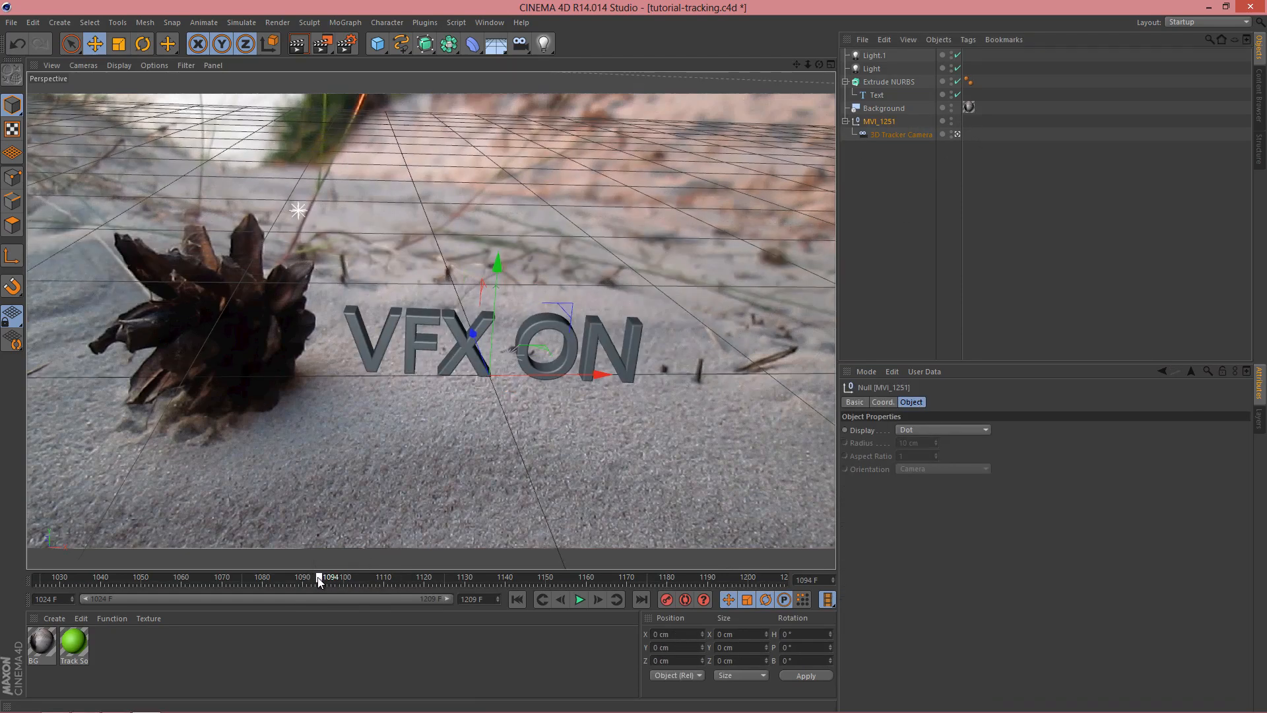
left_click(560, 600)
left_click(560, 599)
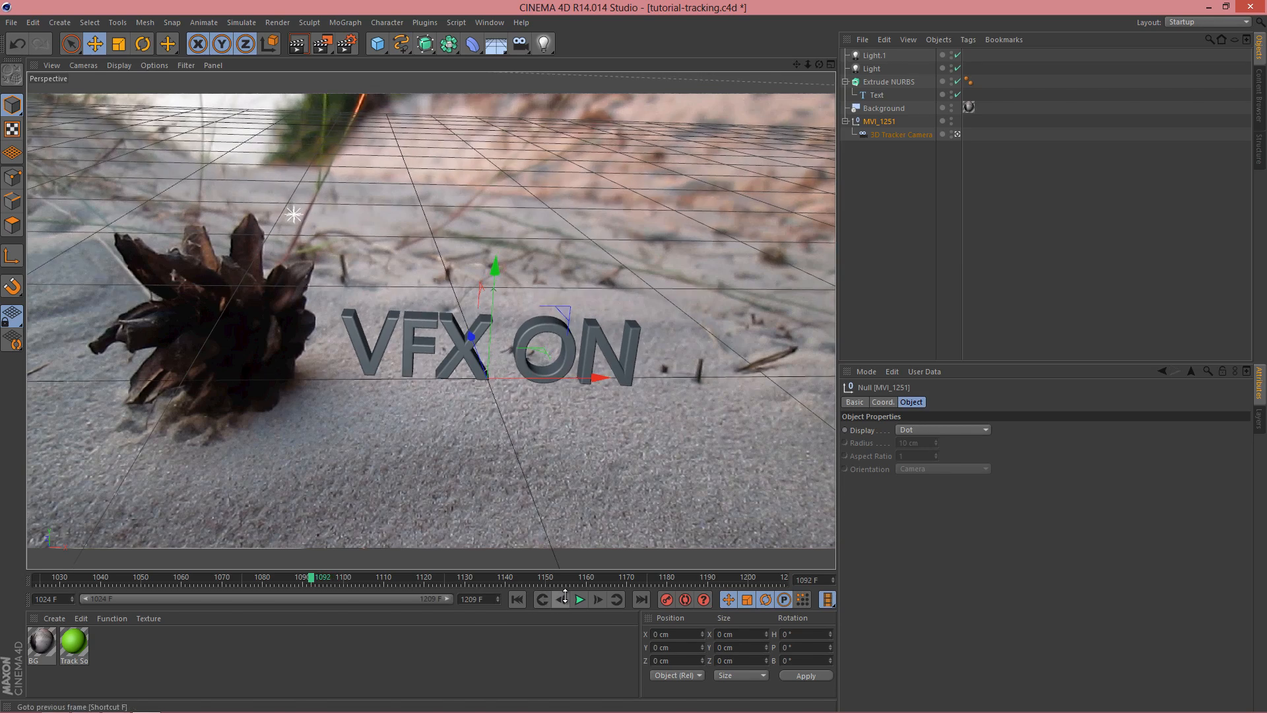
left_click(912, 136)
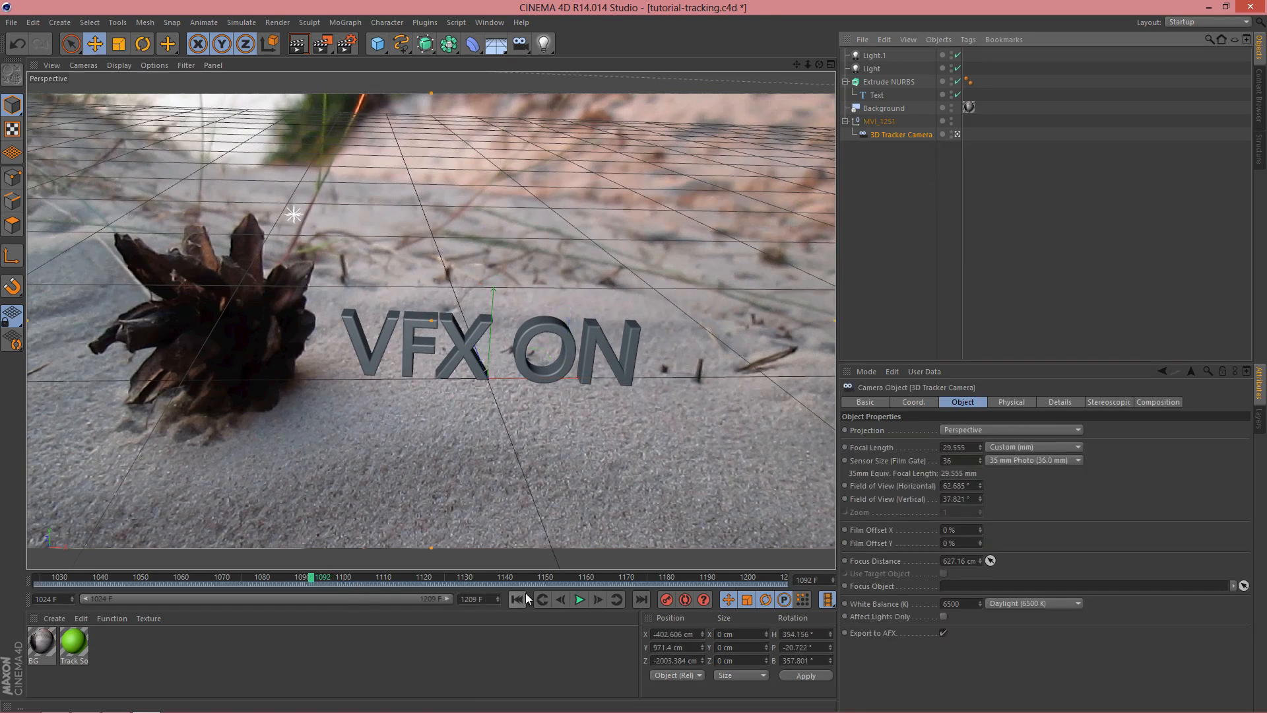
left_click(889, 124)
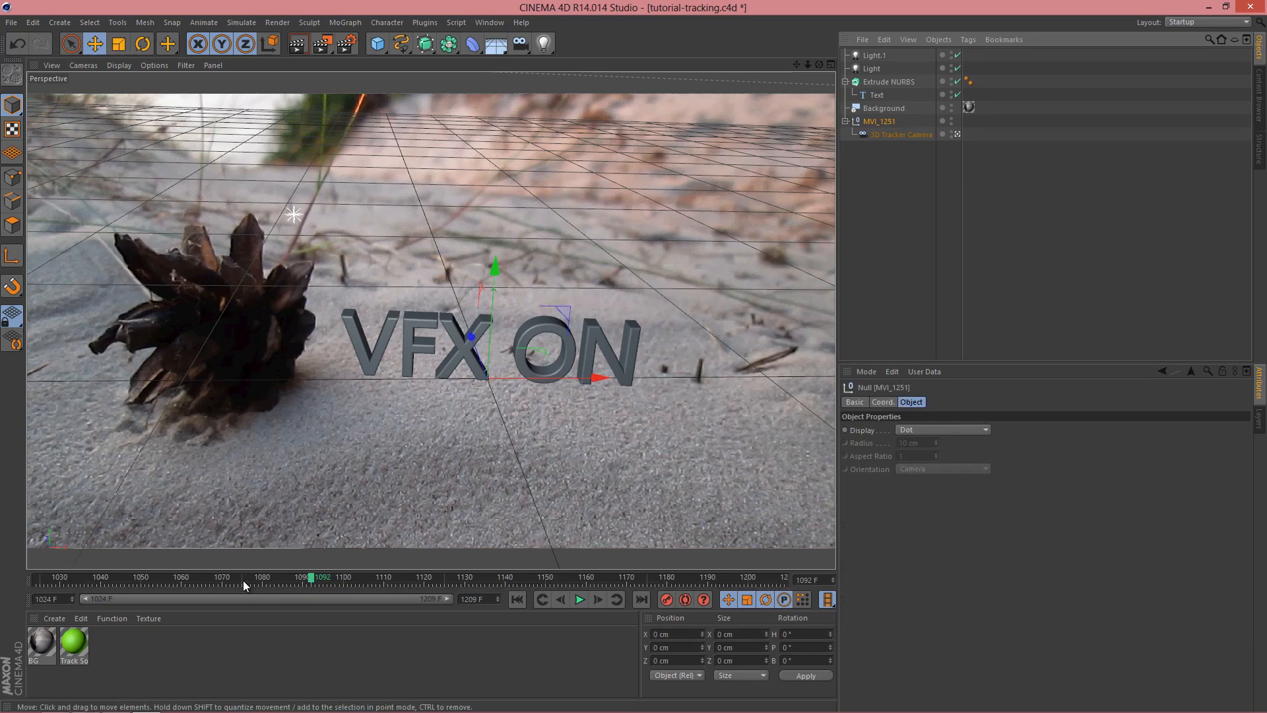
Step: Apply a new pure white material (RGB 255, 255, 255) to the Extrude NURBS and render the view
double_click(190, 660)
double_click(38, 643)
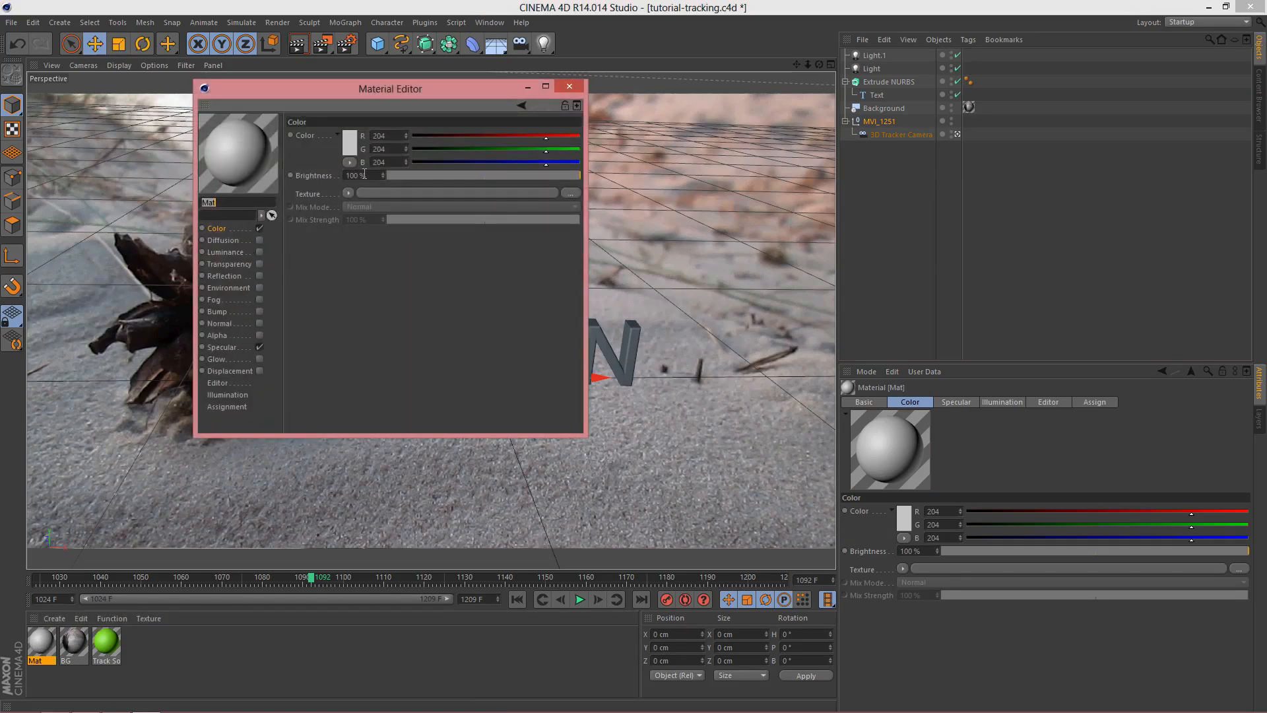
left_click_drag(567, 139, 591, 166)
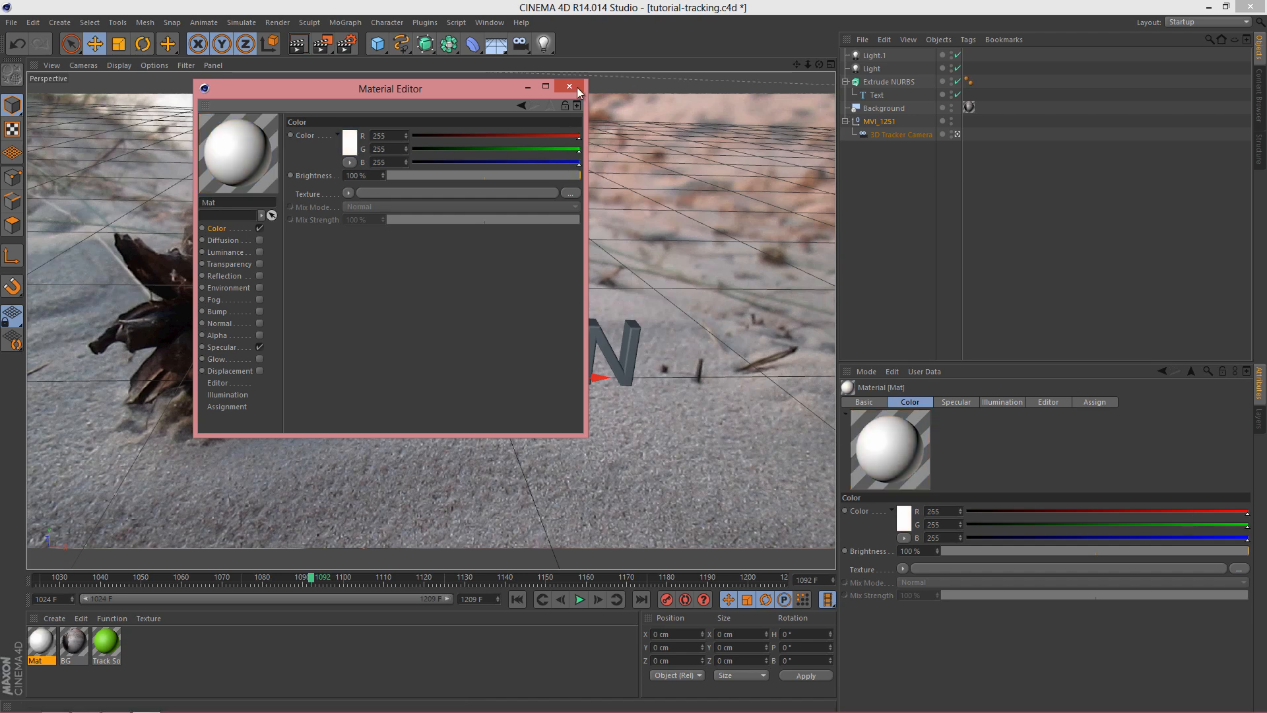
left_click(575, 87)
left_click_drag(51, 638, 899, 81)
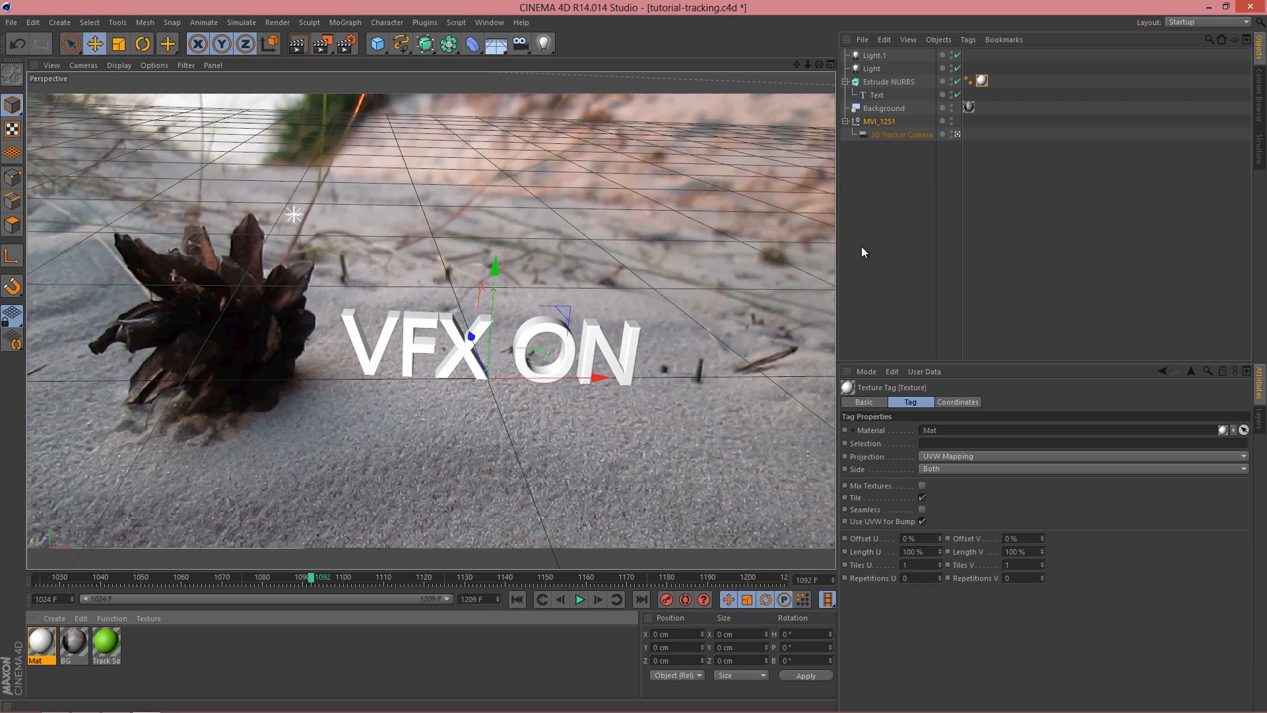
left_click(299, 45)
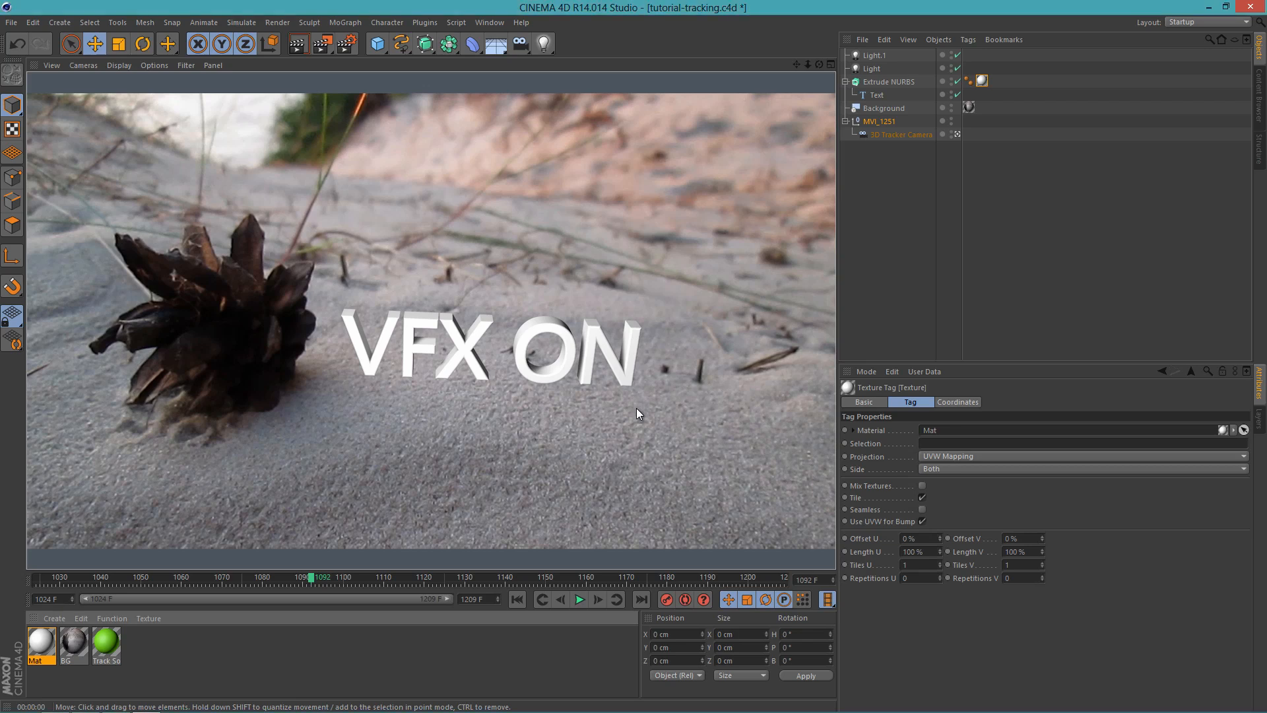
Step: Add a Plane under the text and enlarge it to about 2769 cm wide and 3098 cm high
left_click_drag(381, 50, 508, 87)
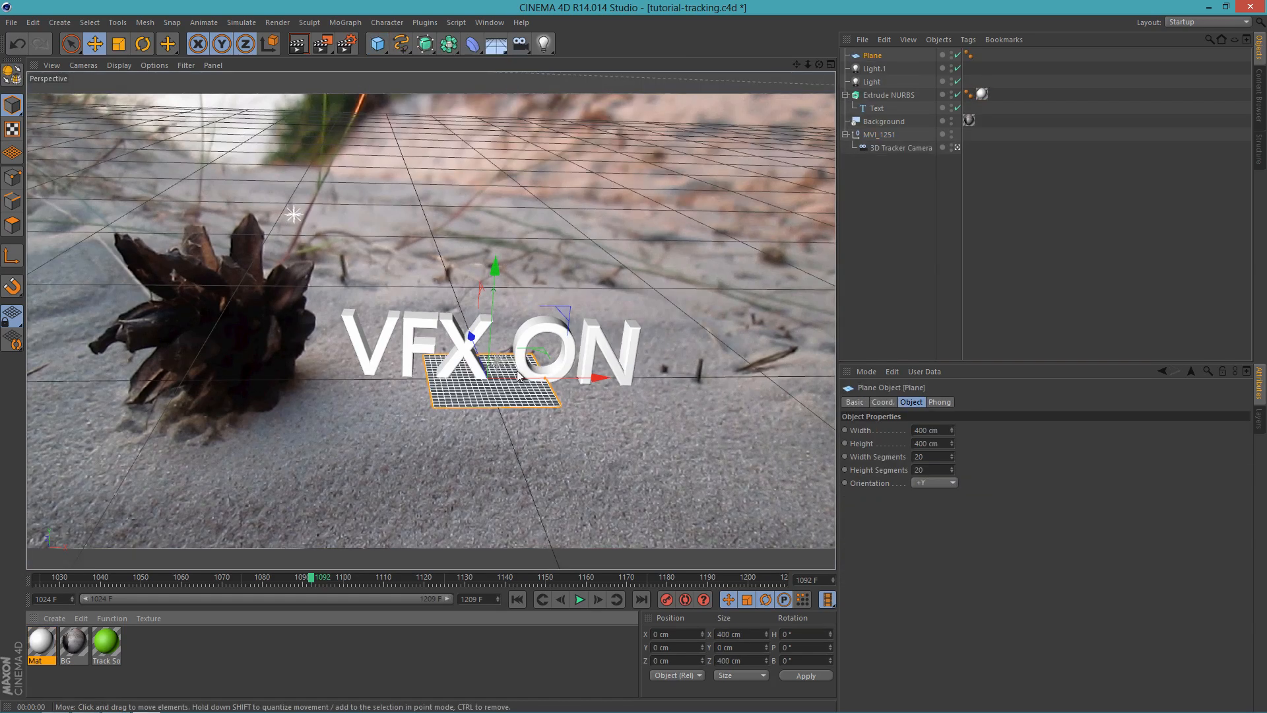
left_click_drag(548, 379, 831, 363)
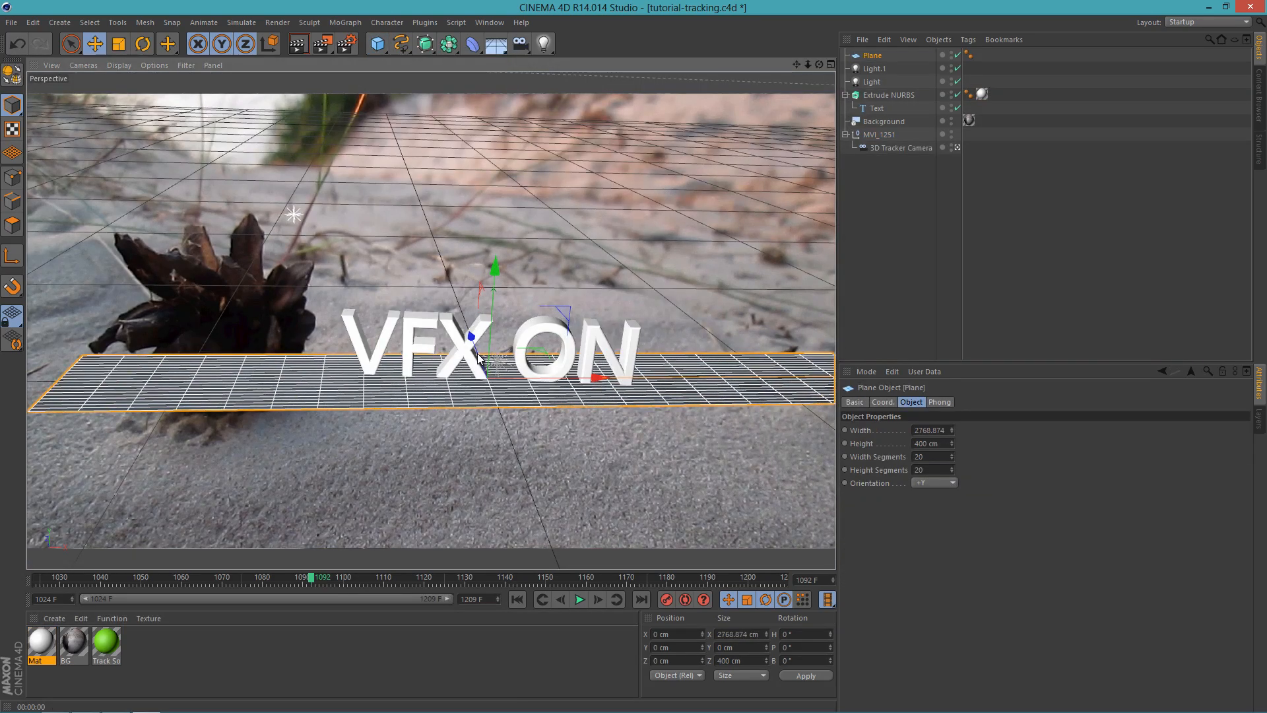
left_click_drag(474, 361, 474, 248)
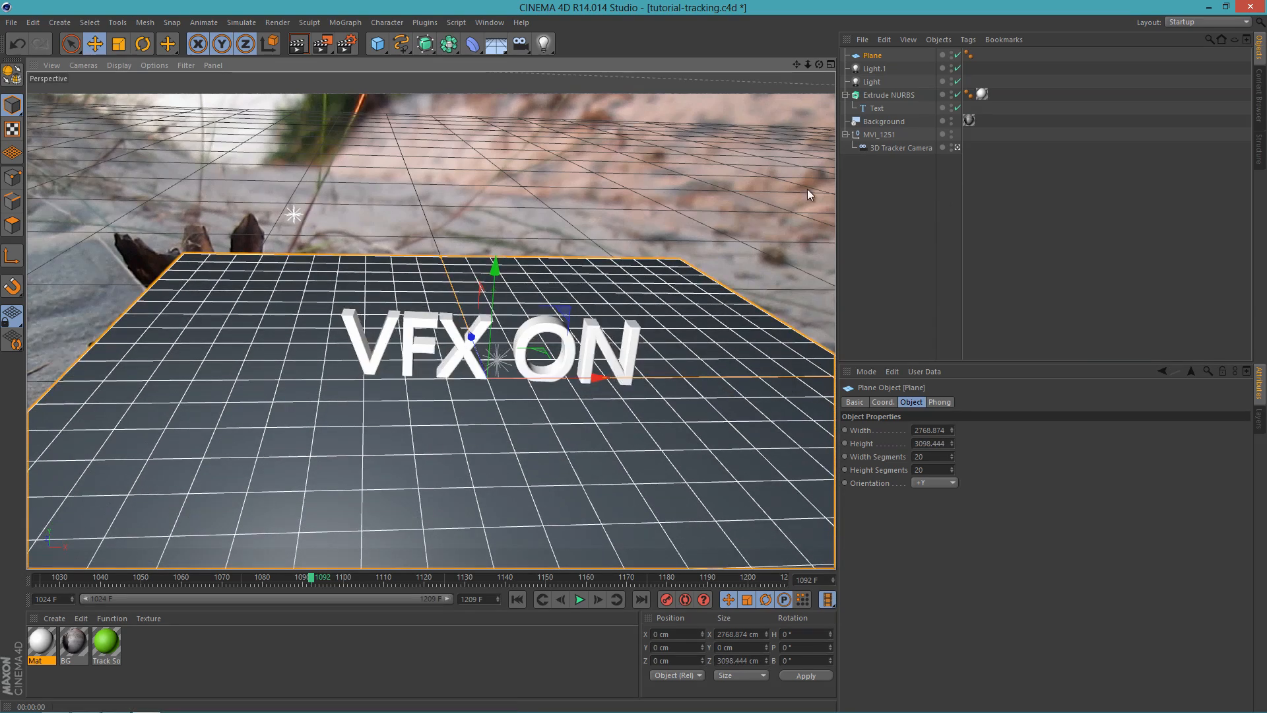
Step: Render the view, set the shadow of the copied front light to None, and render the view again
key("ctrl+r")
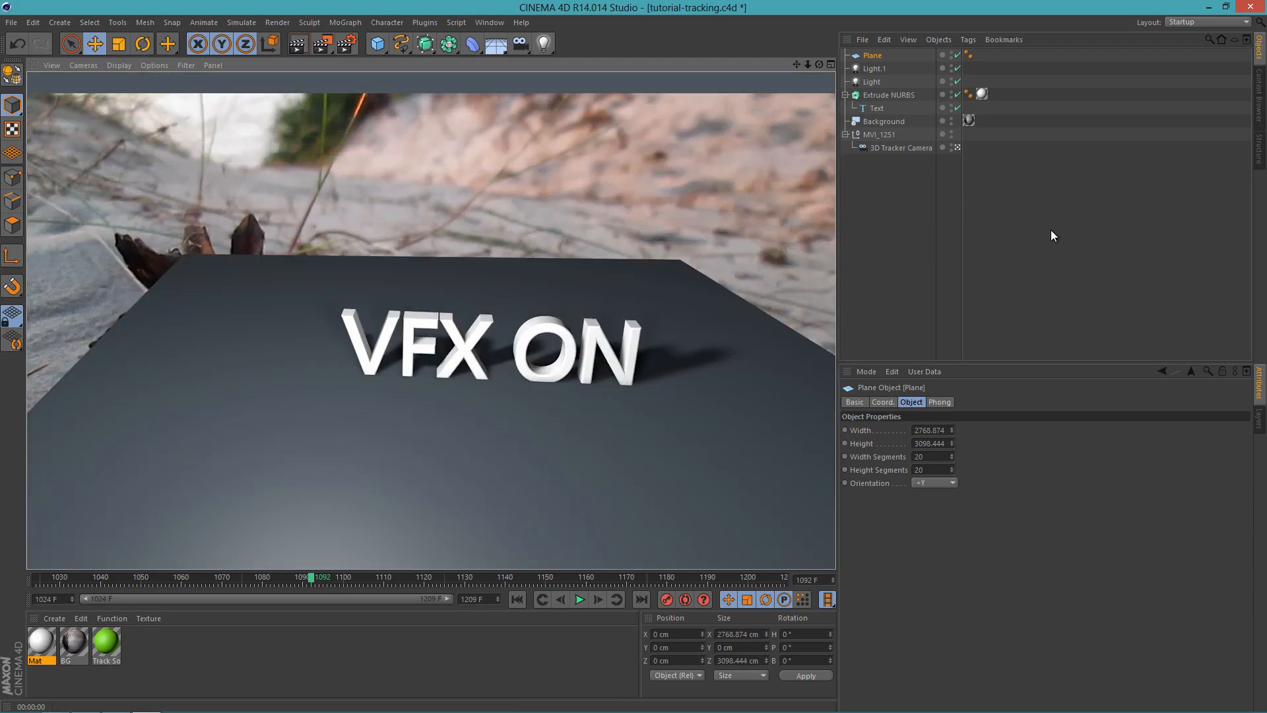
left_click(874, 68)
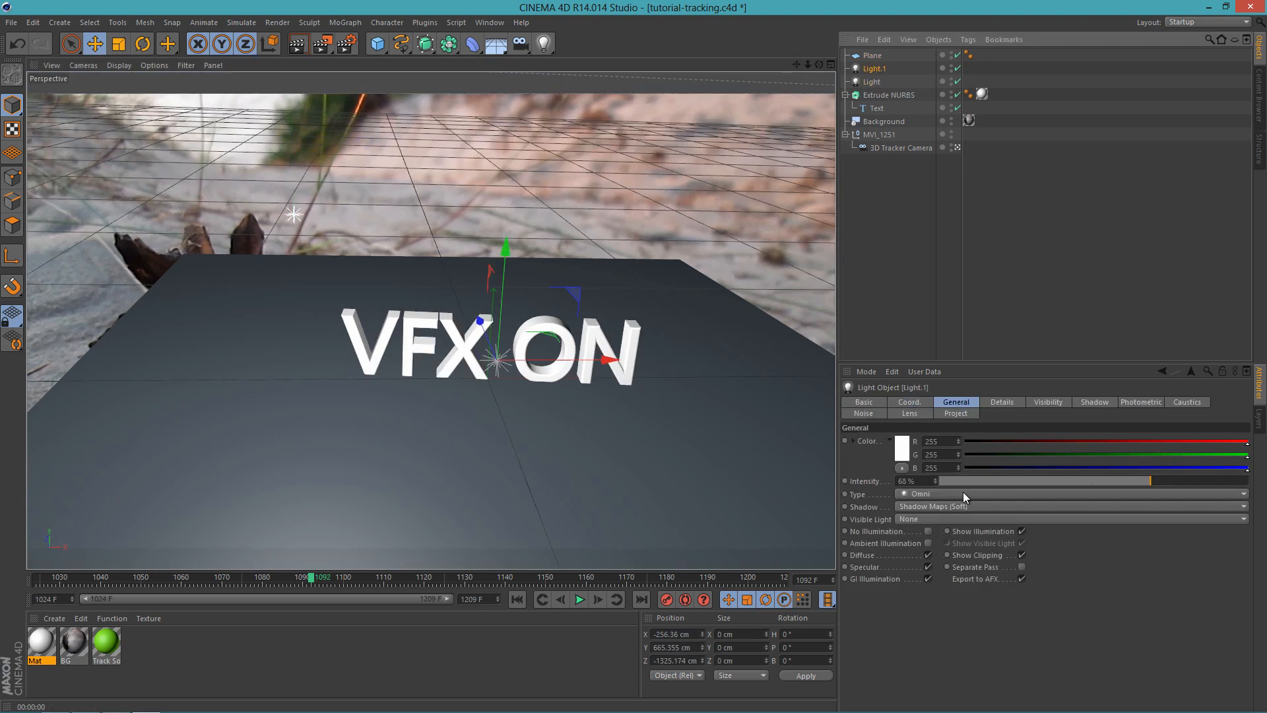
left_click(949, 506)
left_click(941, 519)
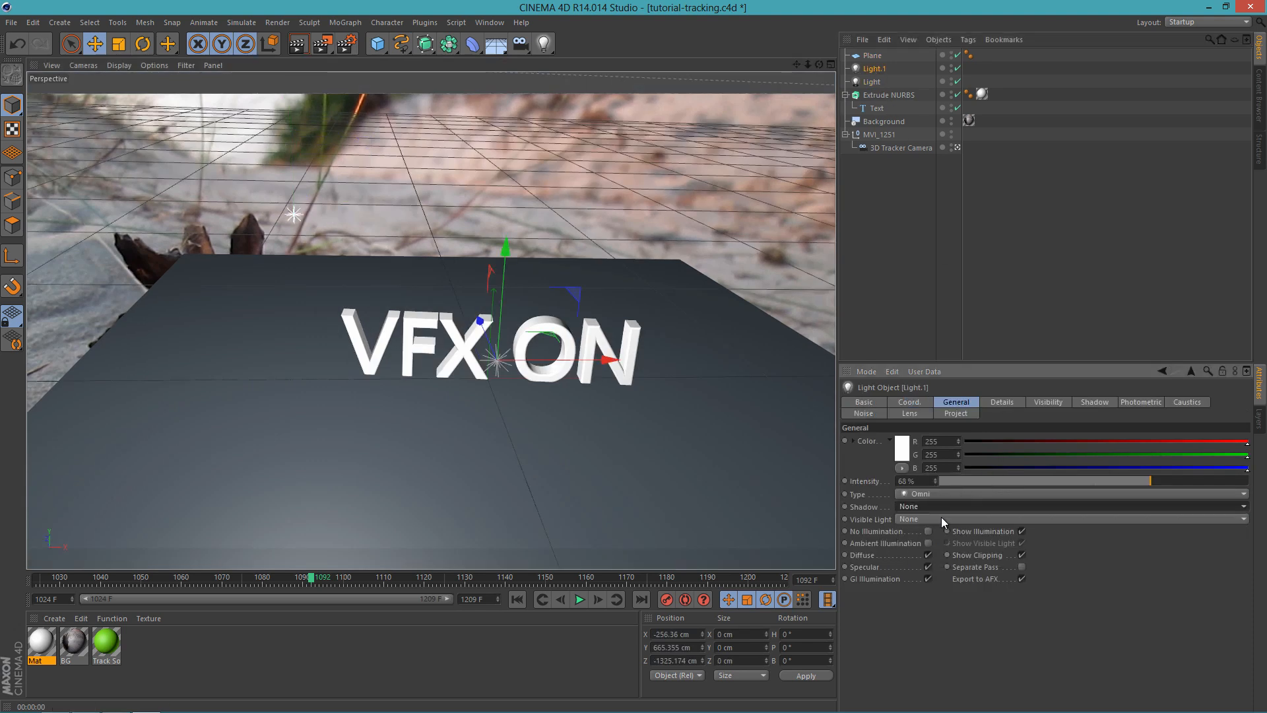
left_click(298, 46)
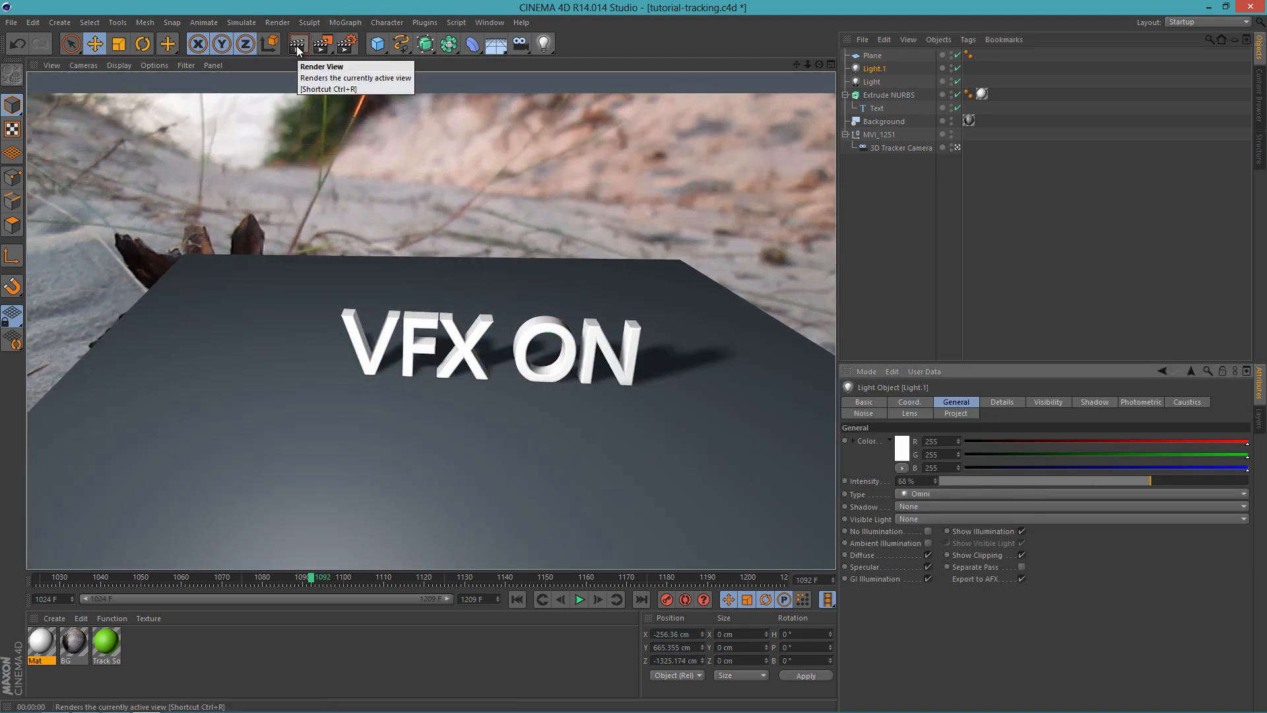
Step: Move the original light to about X -663, Y 805, Z -990 cm and render the view
left_click(882, 81)
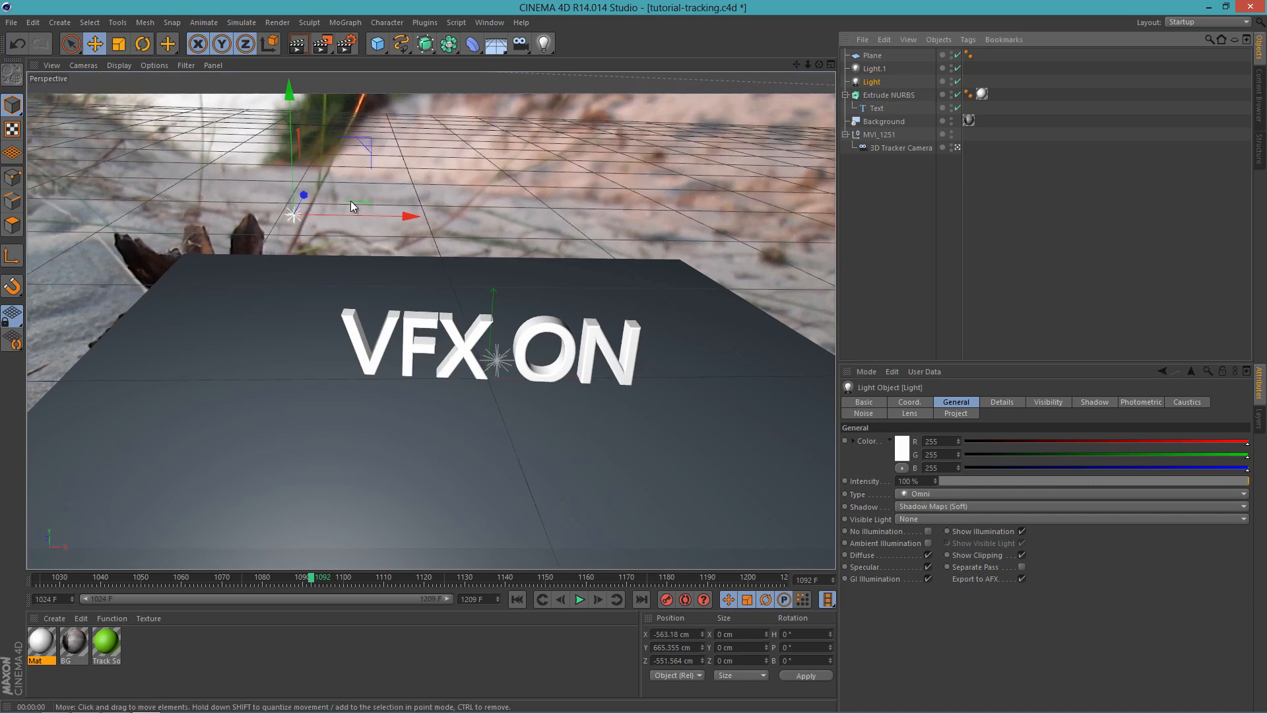
left_click_drag(309, 193, 261, 278)
left_click_drag(188, 179, 177, 91)
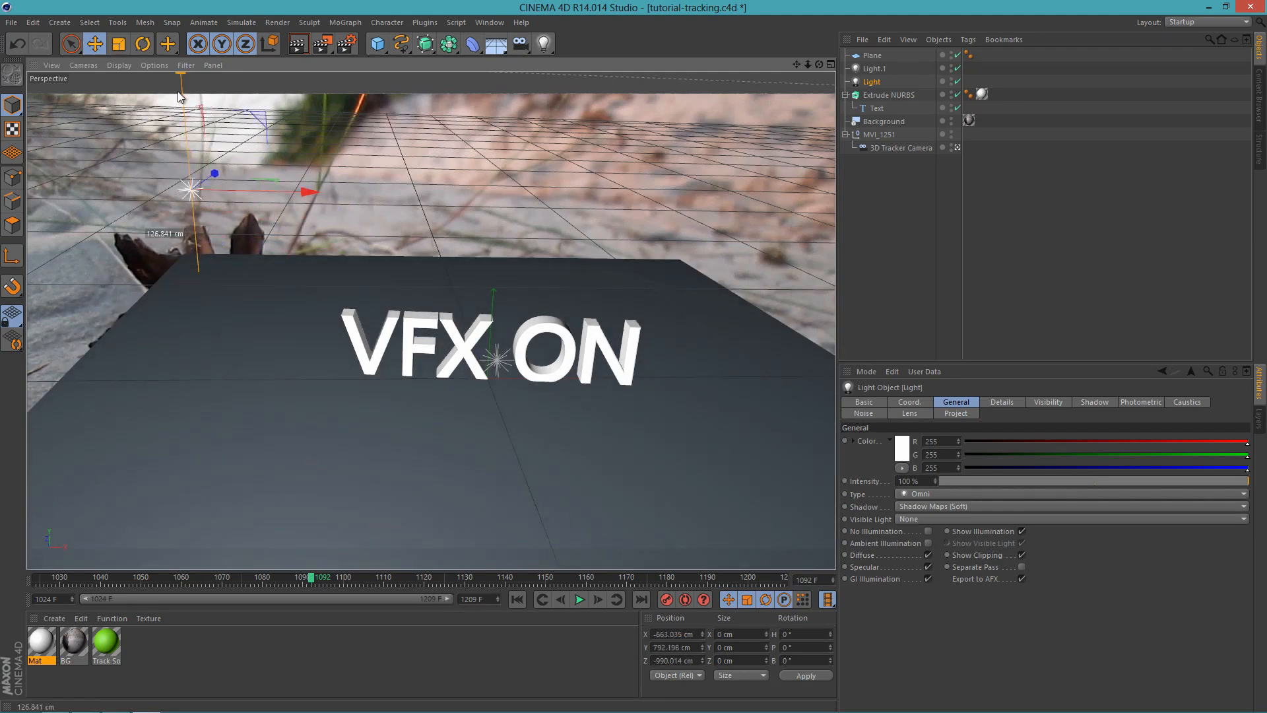
left_click(298, 44)
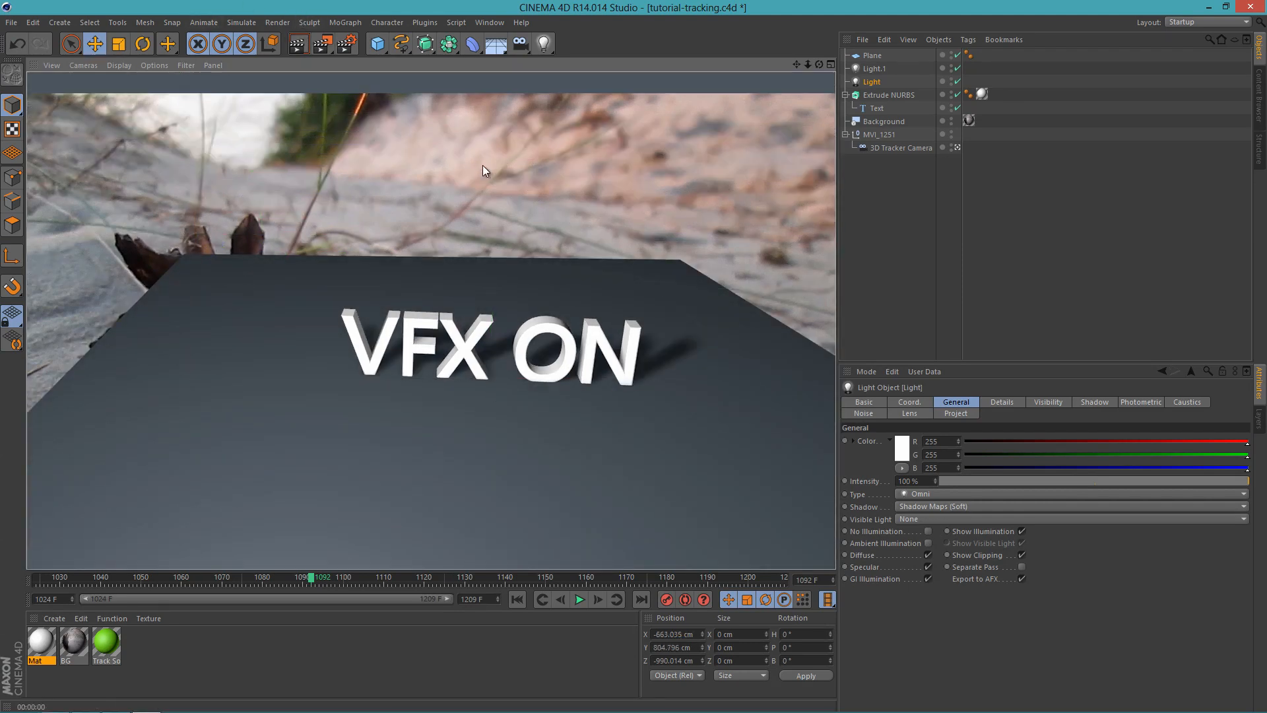
Step: Lower the original light to about Y 578 cm, shift it to about X -509 cm, and render the view
left_click(871, 80)
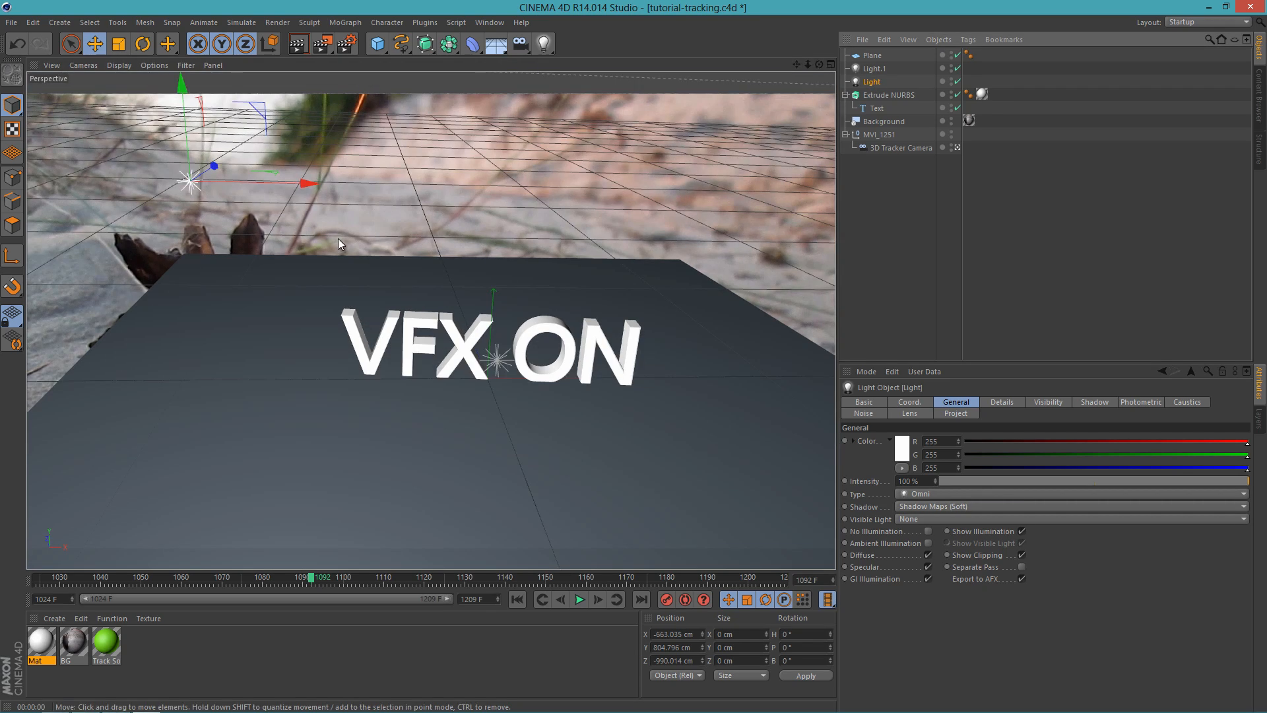
left_click_drag(206, 262, 208, 317)
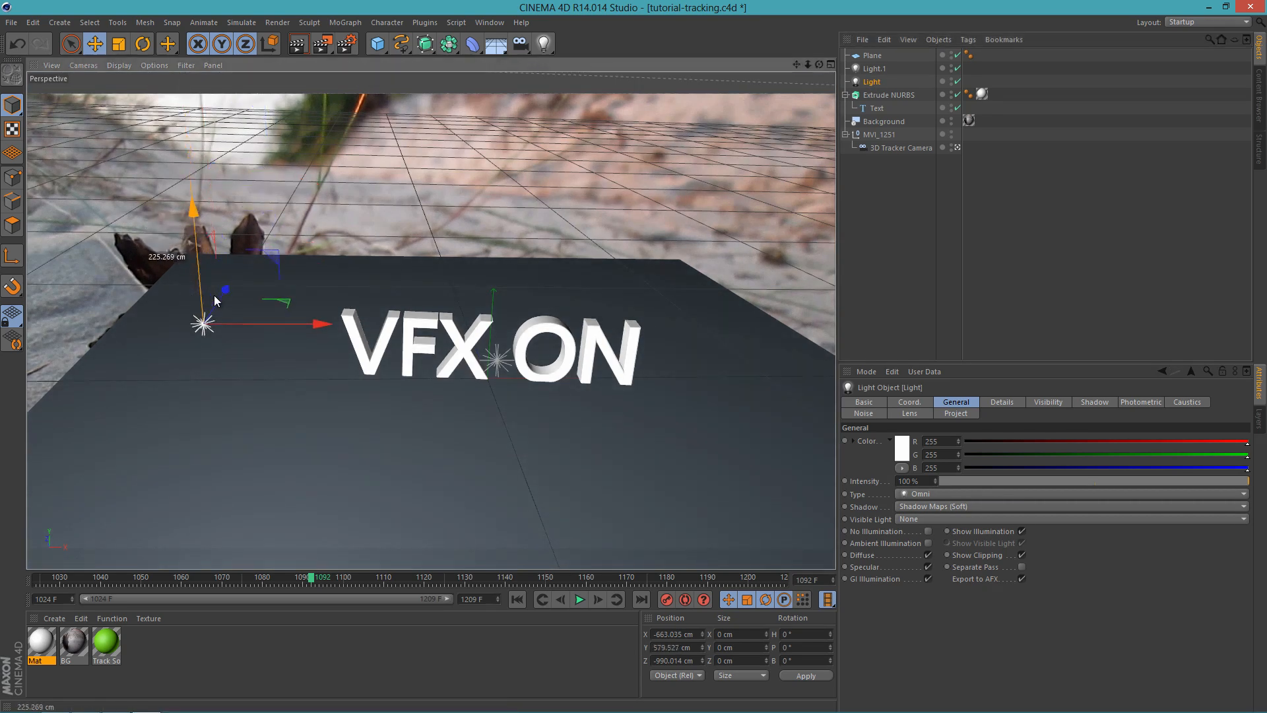
left_click_drag(335, 330, 430, 339)
key("ctrl+r")
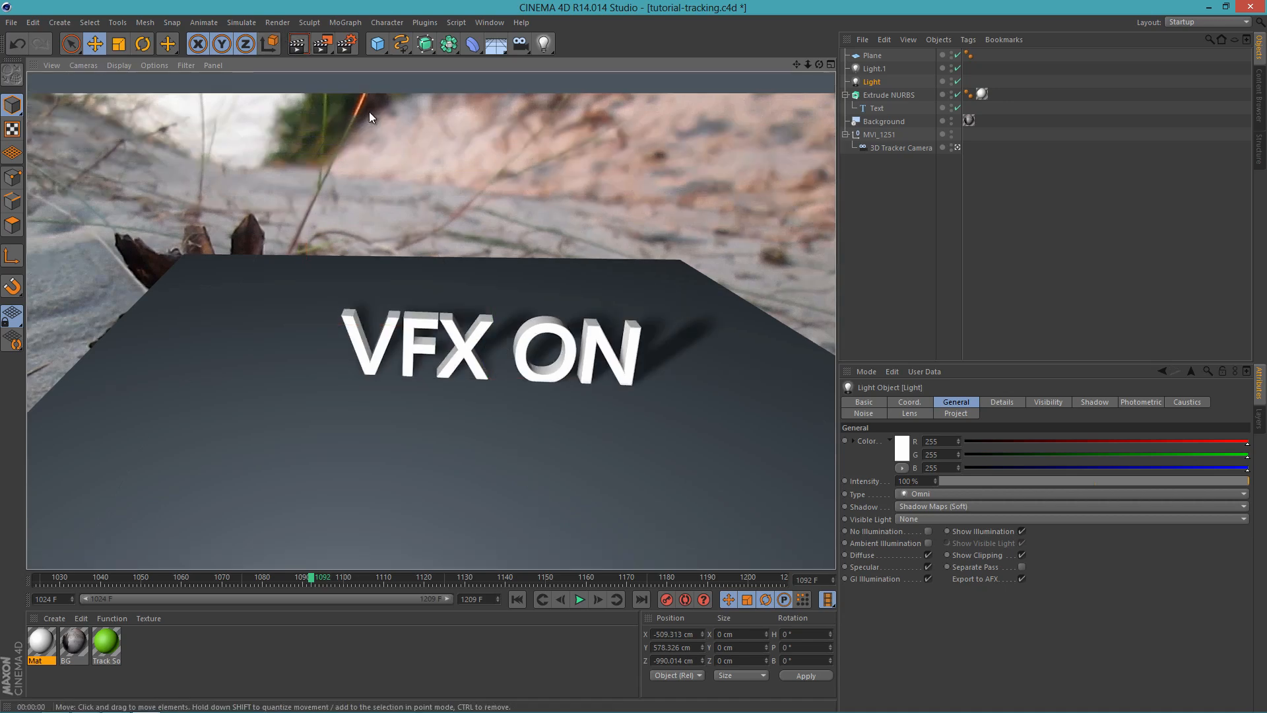
Step: Disable the copied front light and render the view with only the original light
left_click(875, 69)
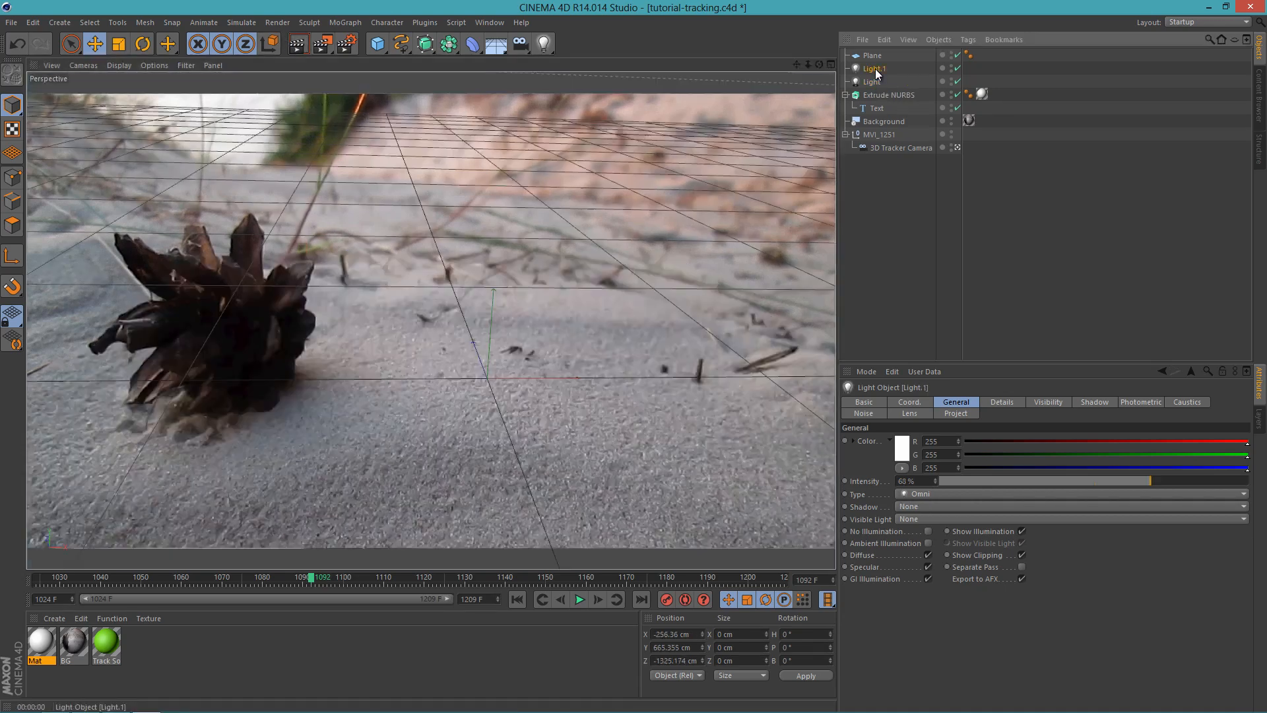
left_click(958, 68)
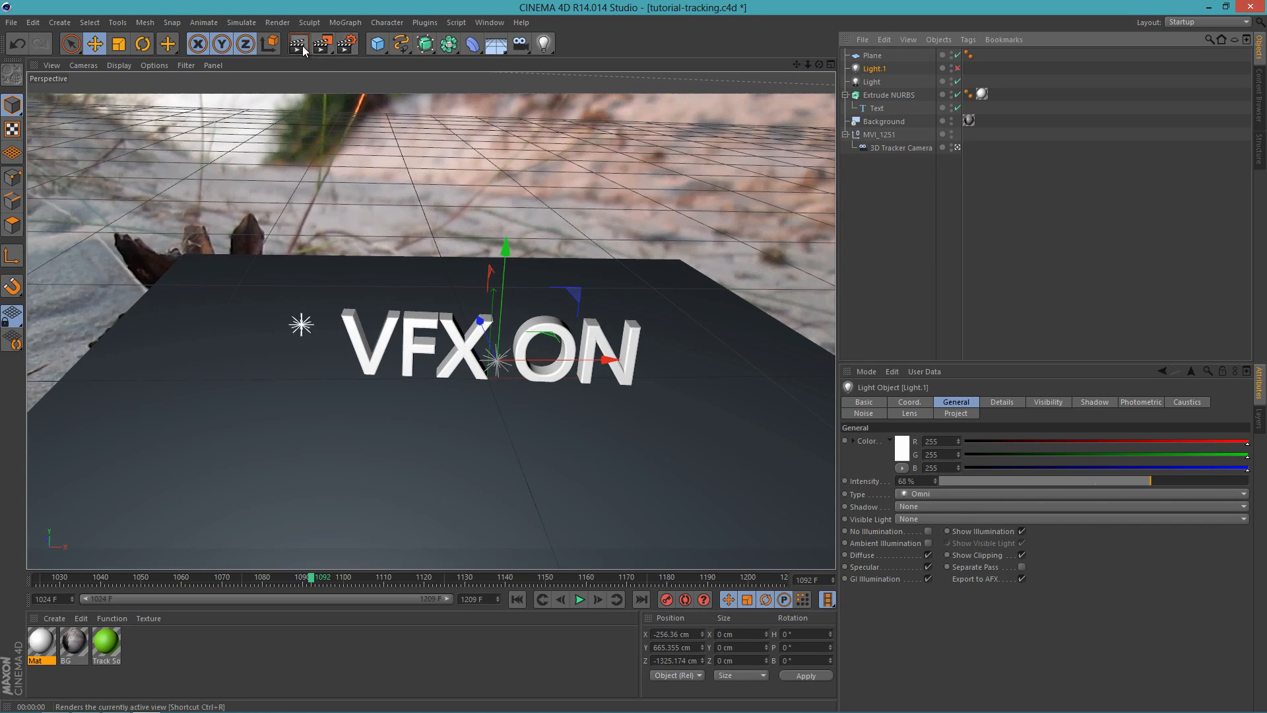
left_click(303, 45)
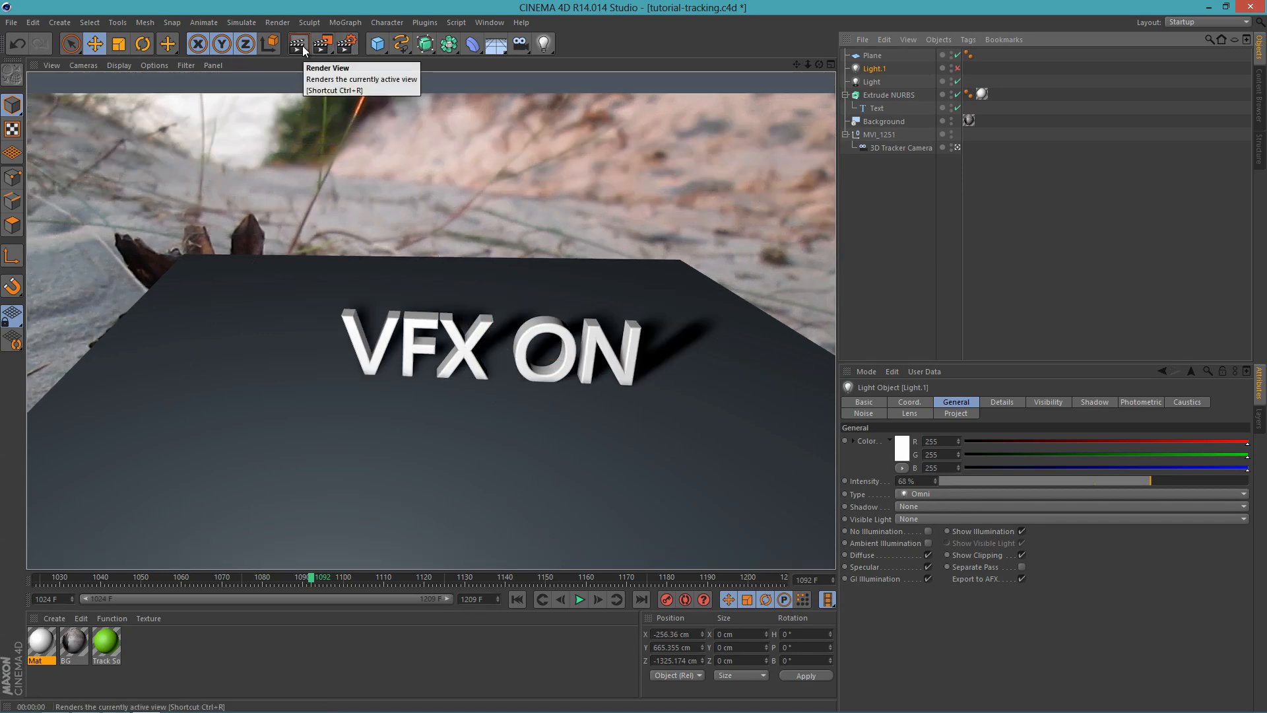
Step: Move the original light to about X -619, Y 667, Z -751 cm and render the view
left_click(870, 82)
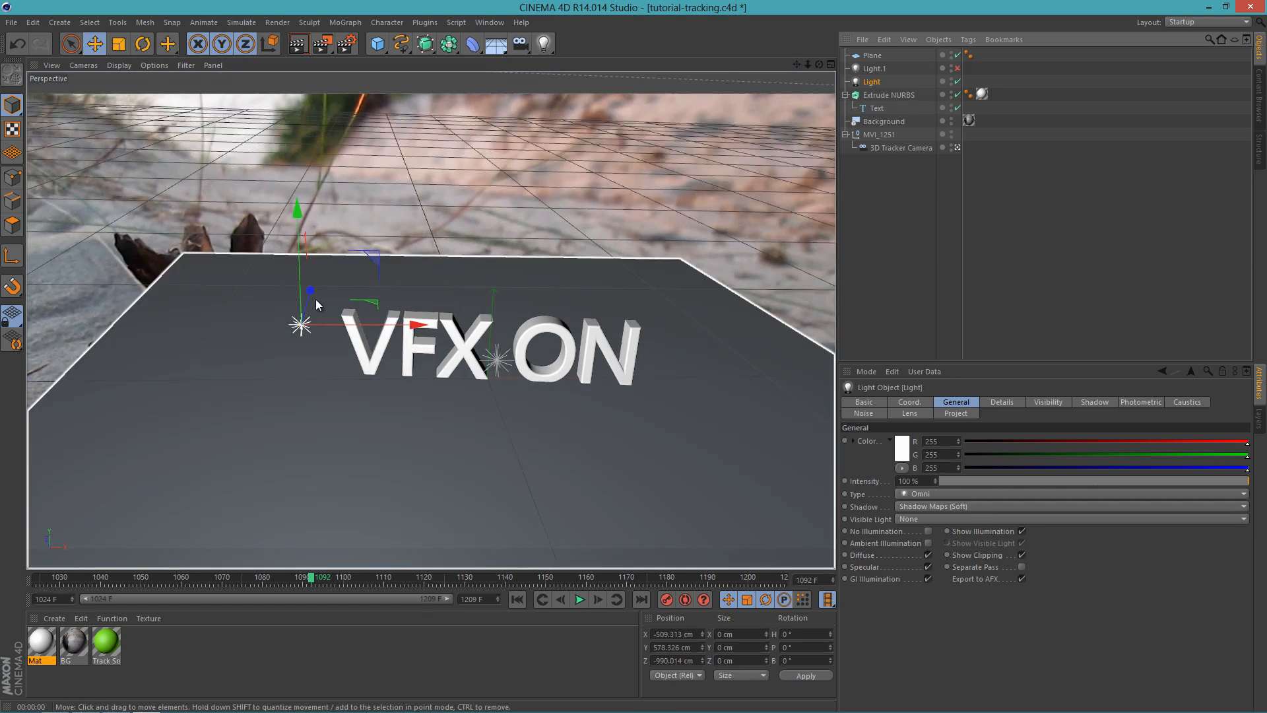
left_click_drag(317, 303, 263, 211)
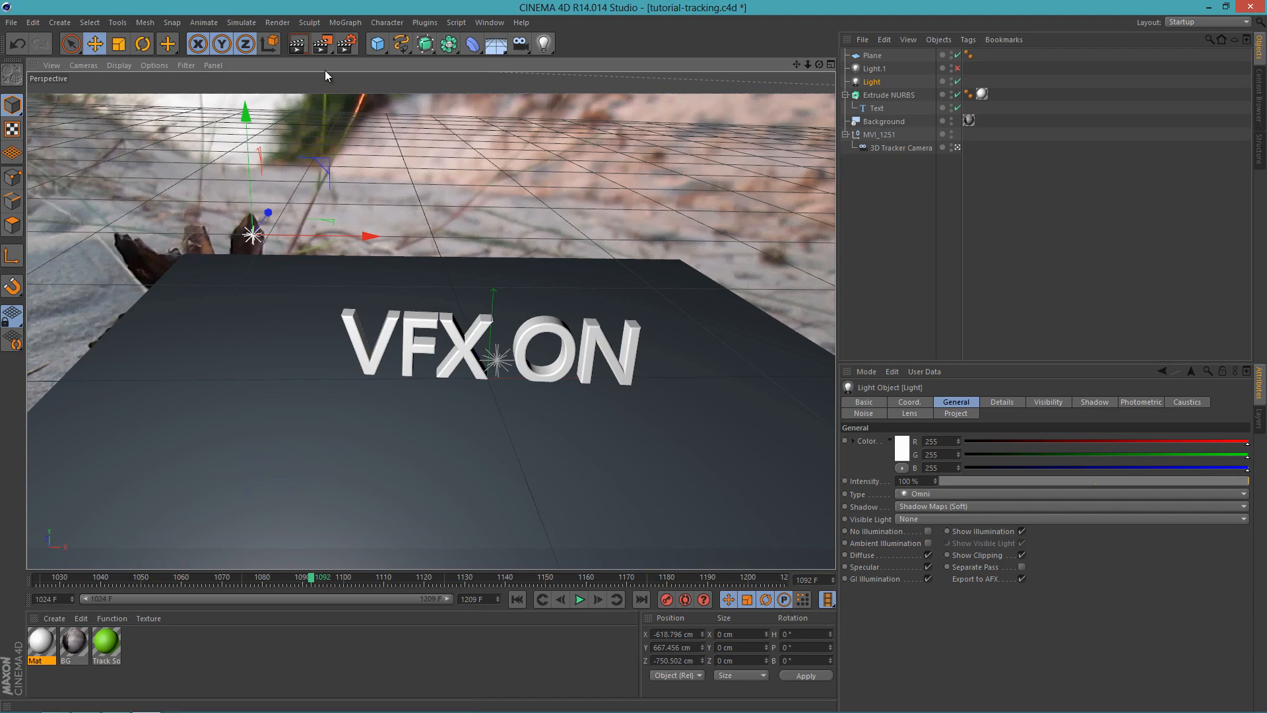
left_click(297, 44)
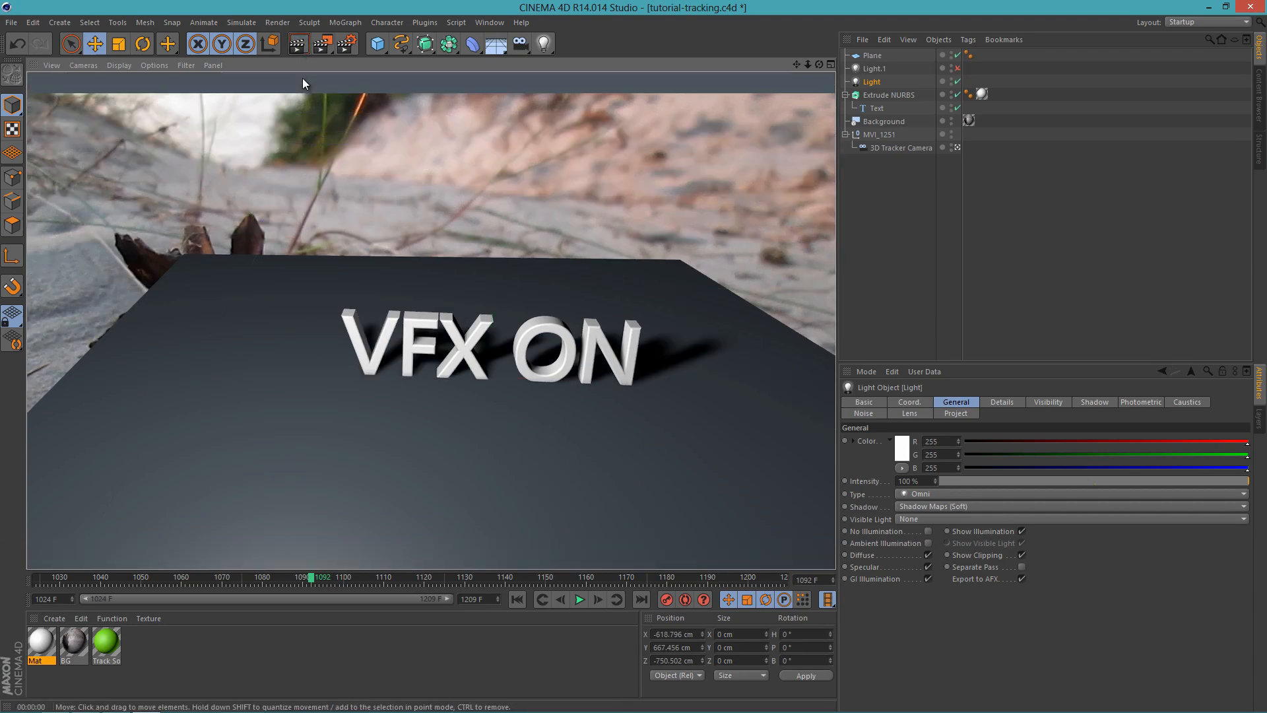
Step: Push the original light back behind the text to about Z 106 cm and render the view
left_click(880, 81)
left_click_drag(267, 211, 309, 130)
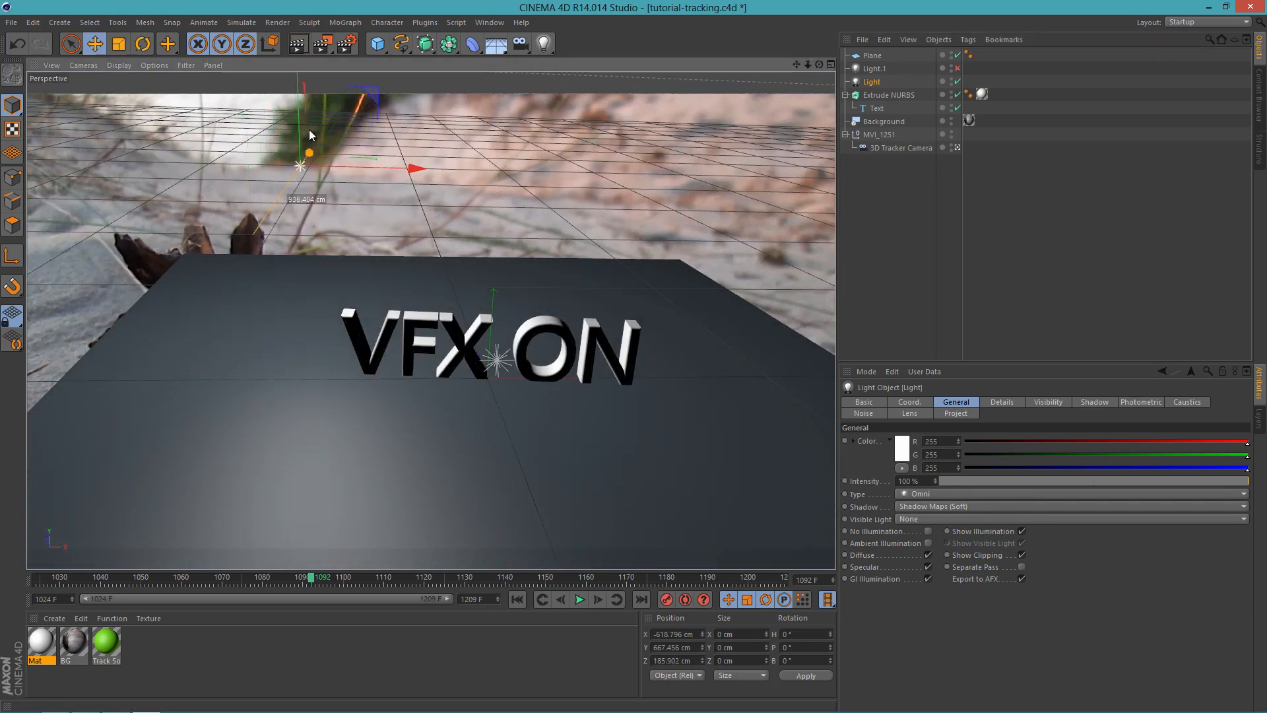
left_click(304, 54)
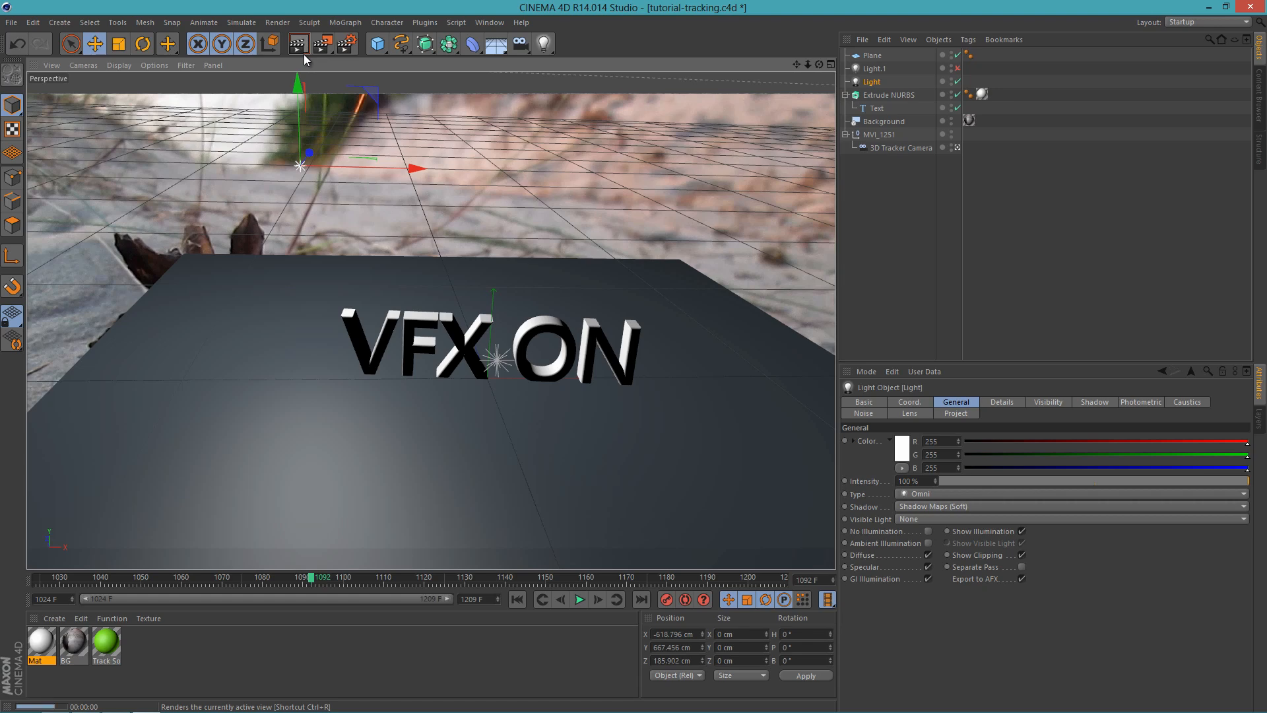
Step: Bring the original light forward to about Z -58 cm, re-enable the copied front light, and render the view
left_click(875, 79)
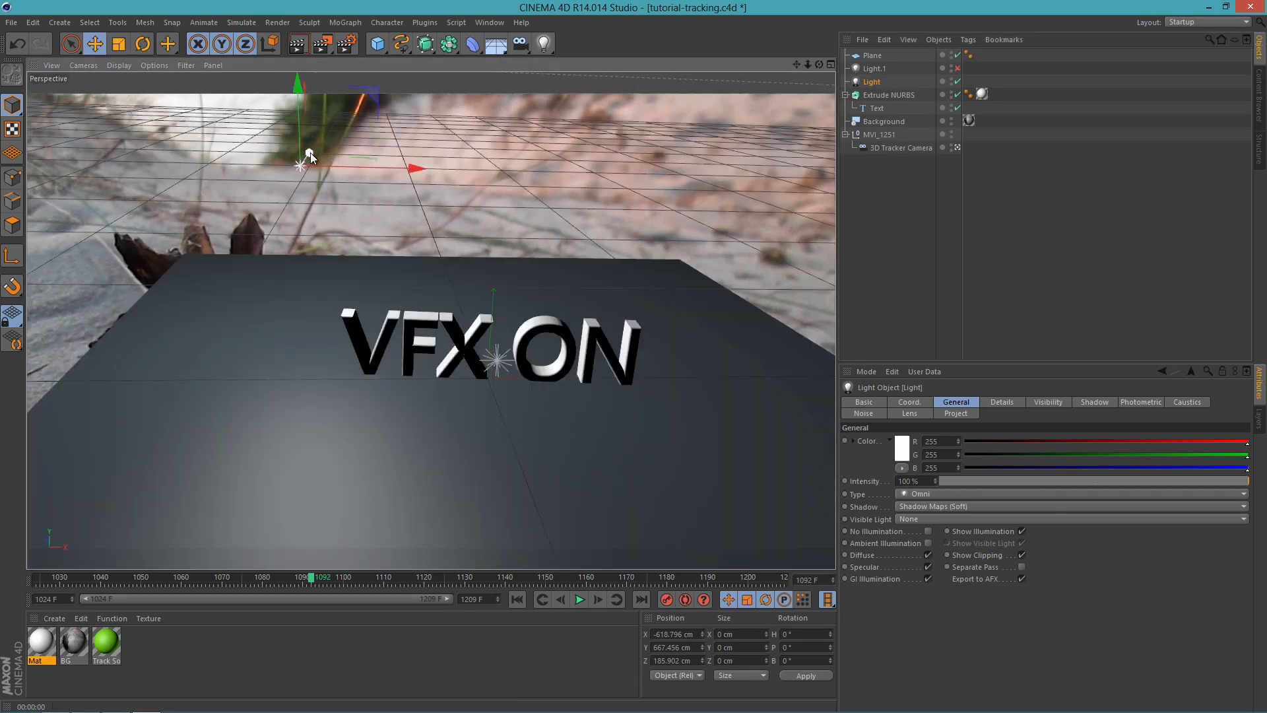
left_click_drag(305, 155, 307, 161)
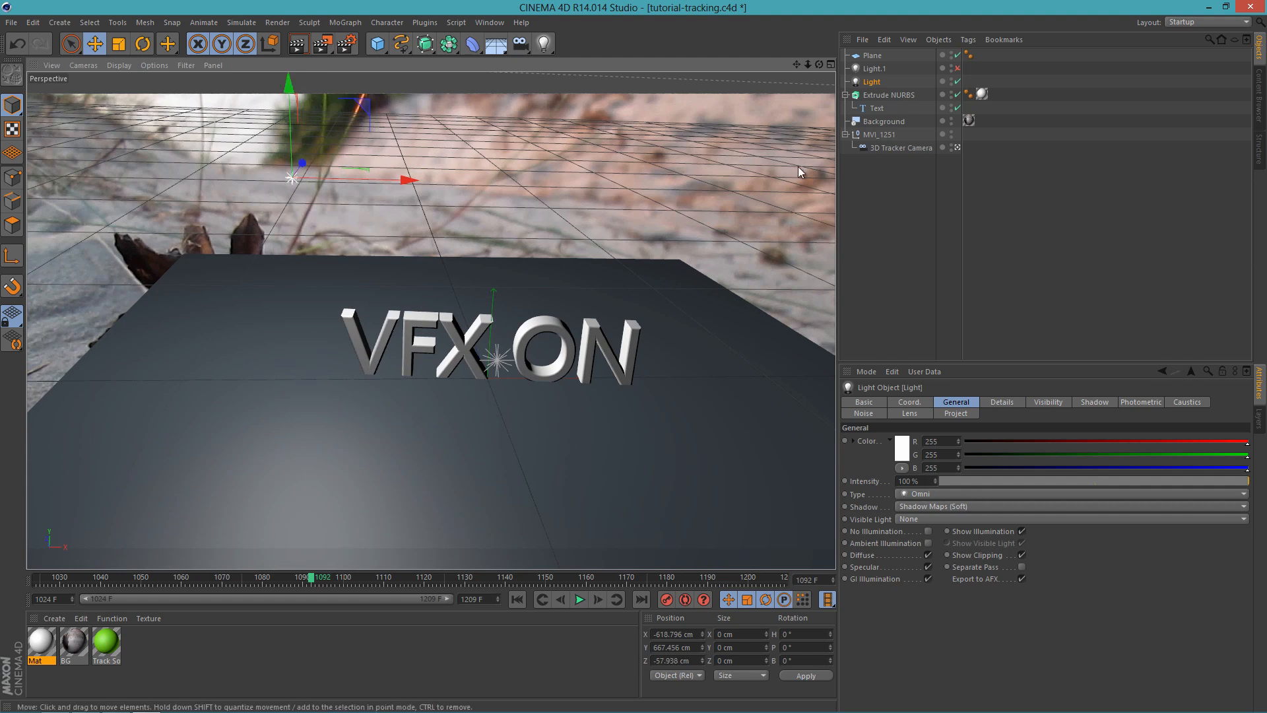
left_click(957, 68)
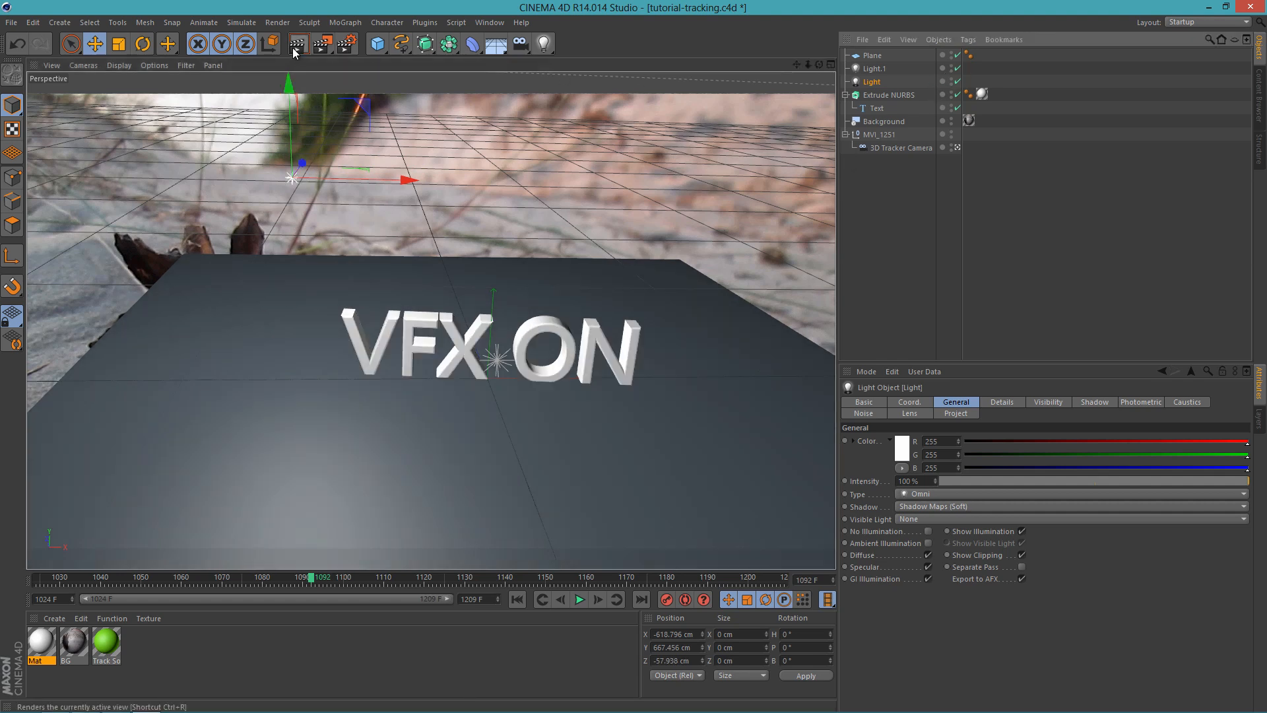
left_click(294, 50)
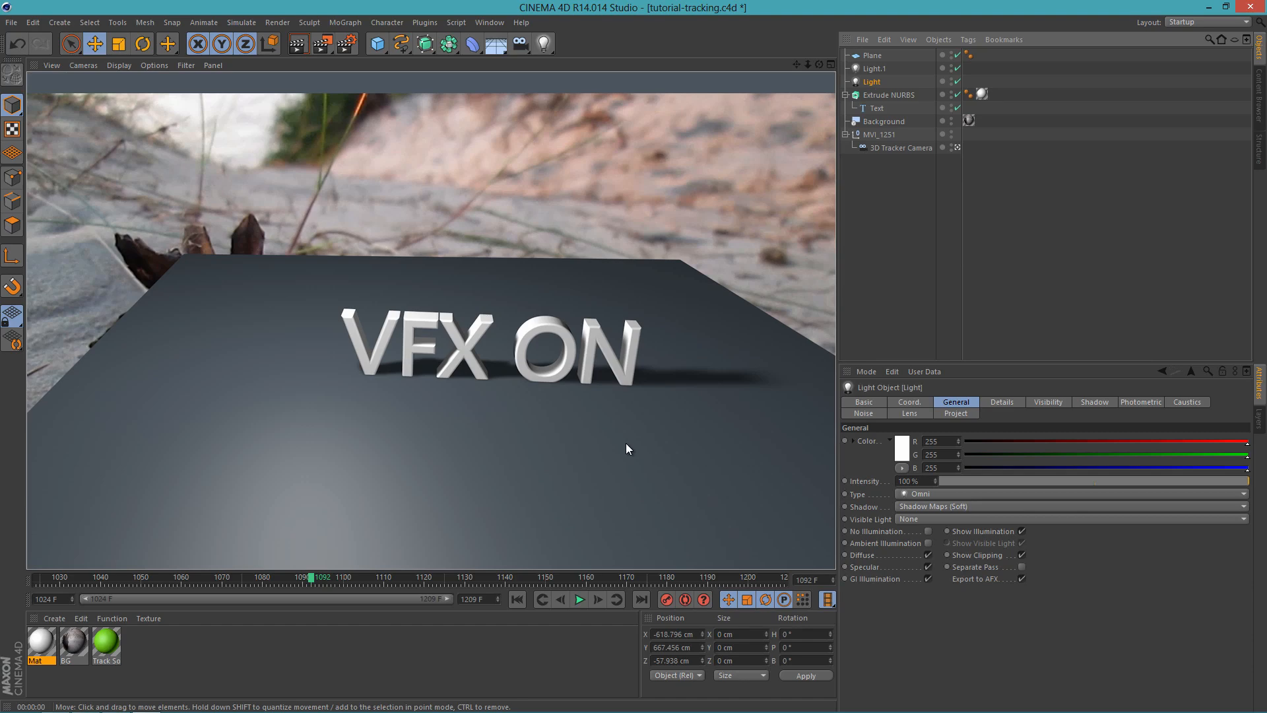
Step: Disable the Plane to check the text directly against the footage, and re-enable it
left_click(957, 55)
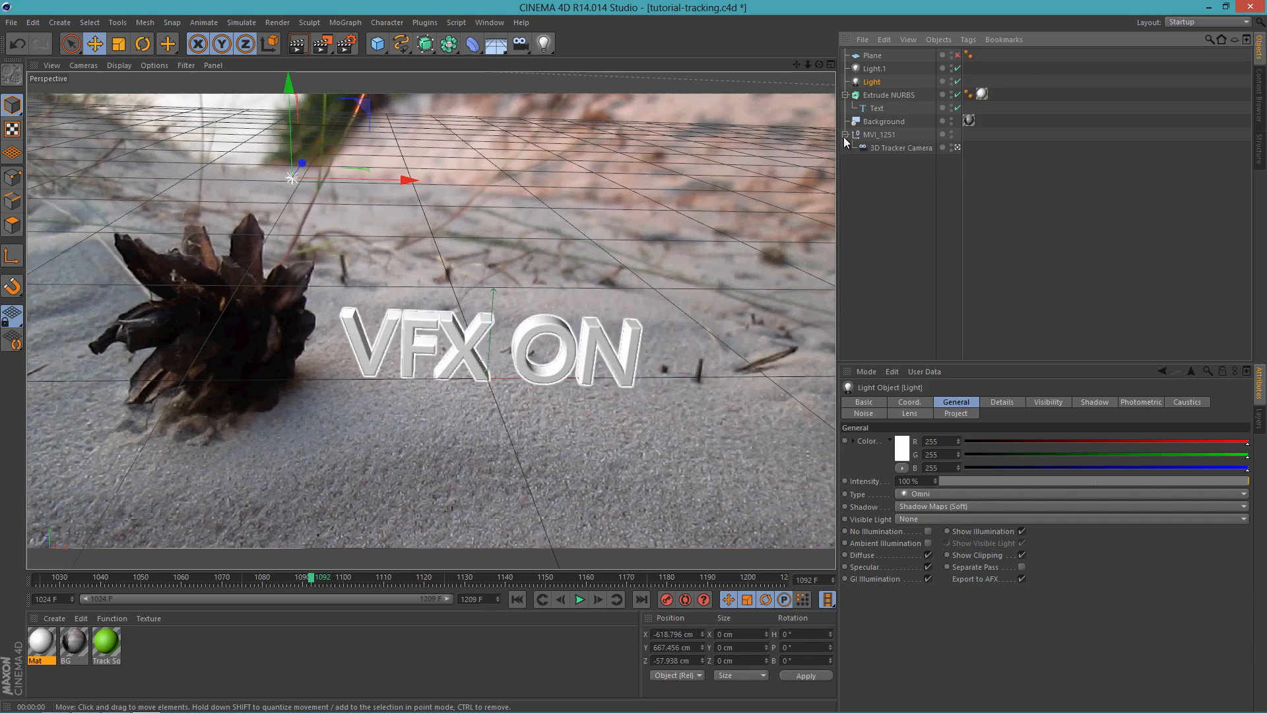
left_click(957, 55)
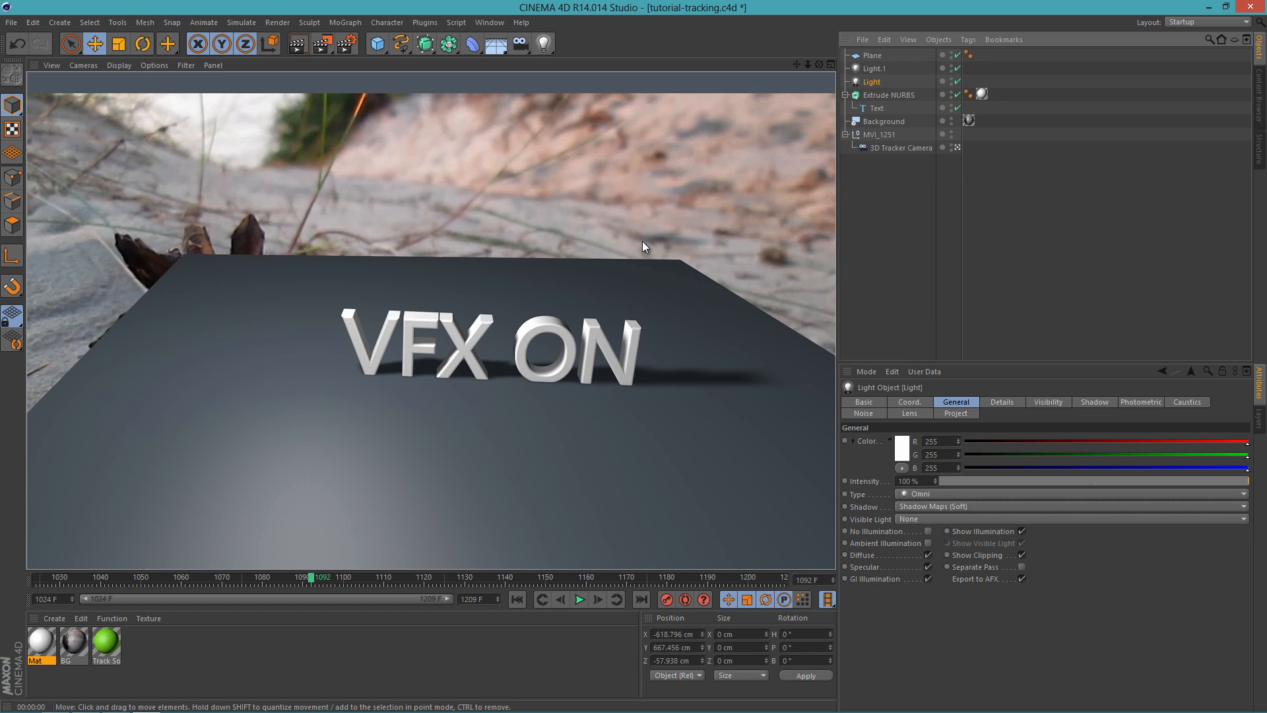
Step: Save the 3D project and switch to After Effects to make the tutorial-tracking.c4d layer visible
key("ctrl+s")
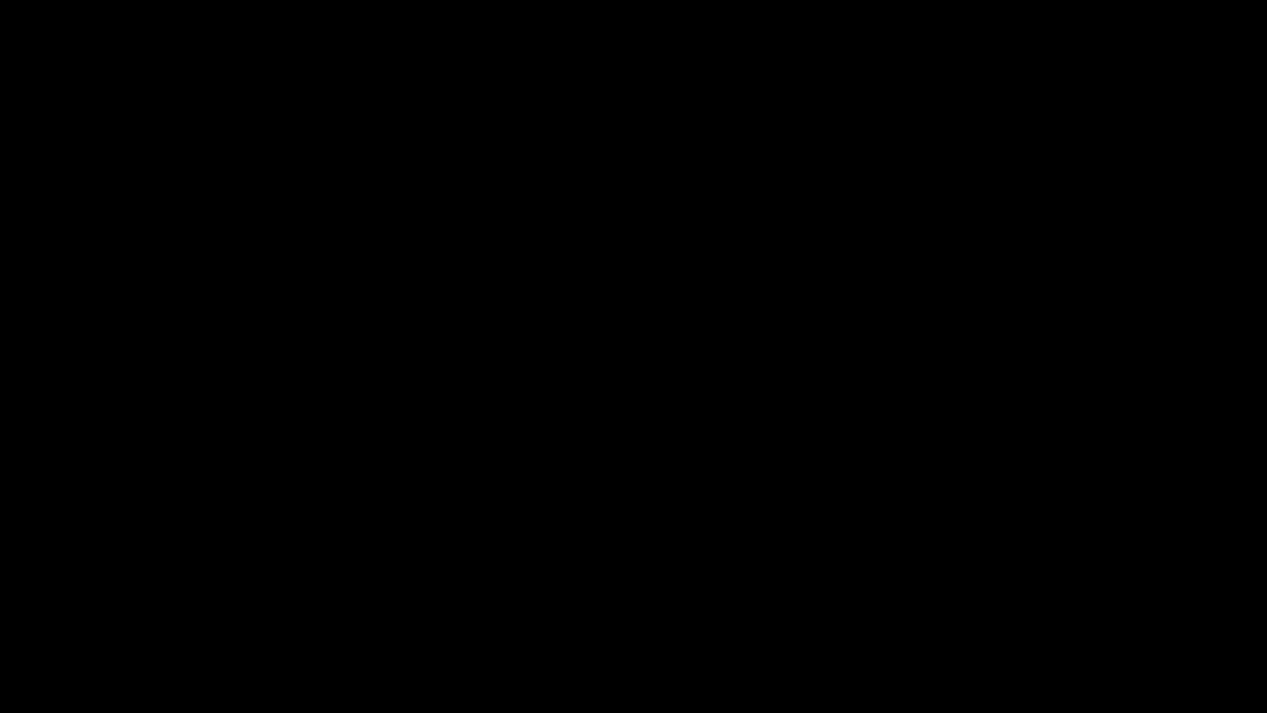
key("alt+Tab")
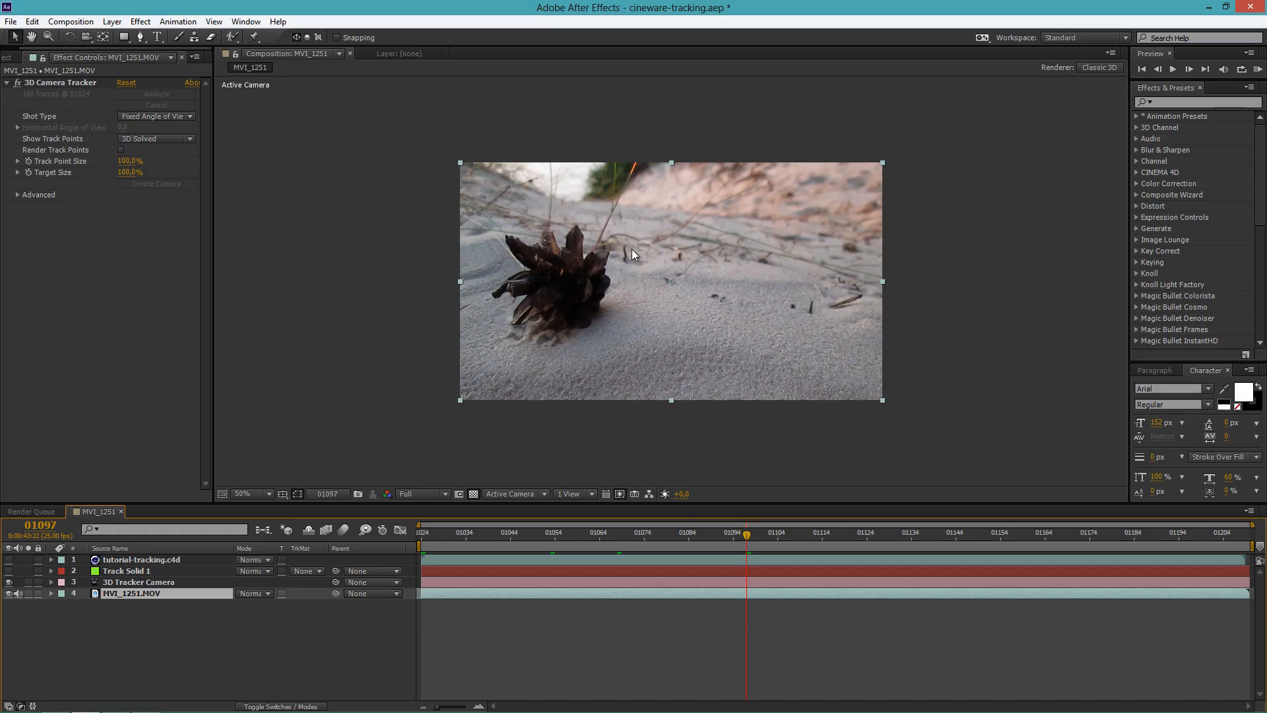
left_click(10, 560)
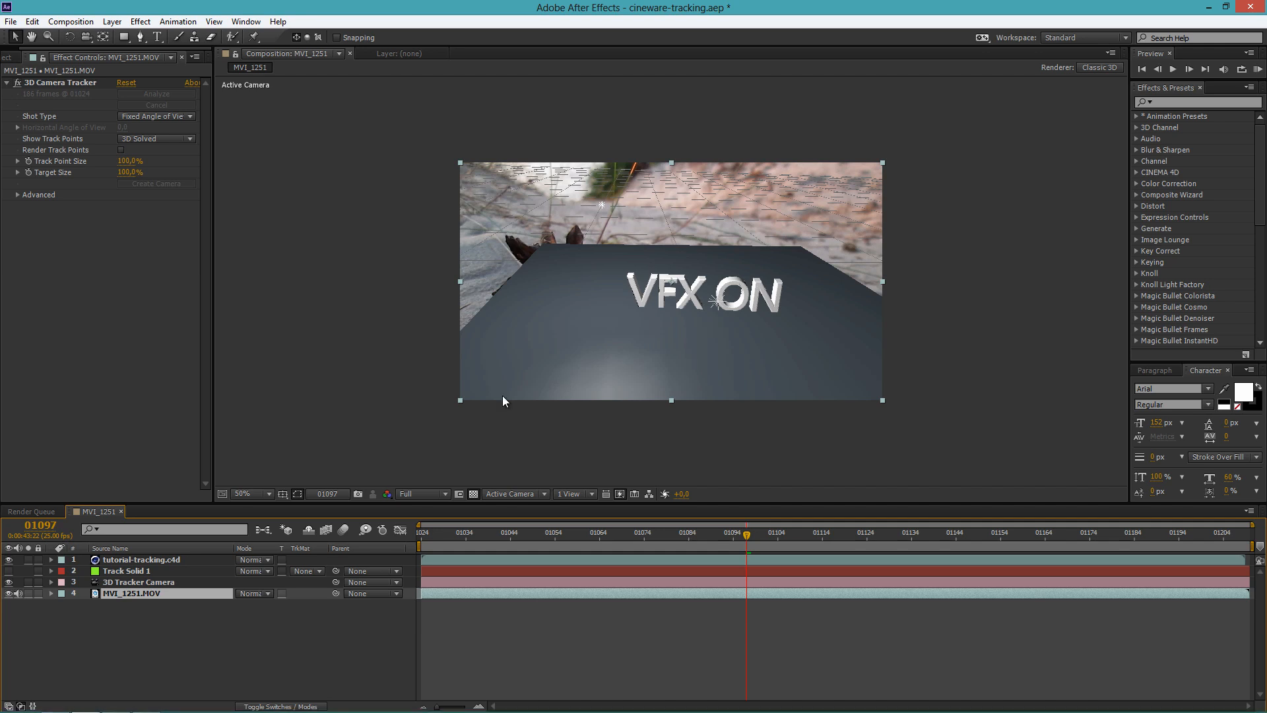
Step: Switch back to Cinema 4D, add the Ambient Occlusion effect to the render settings, and render the view
key("alt+Tab")
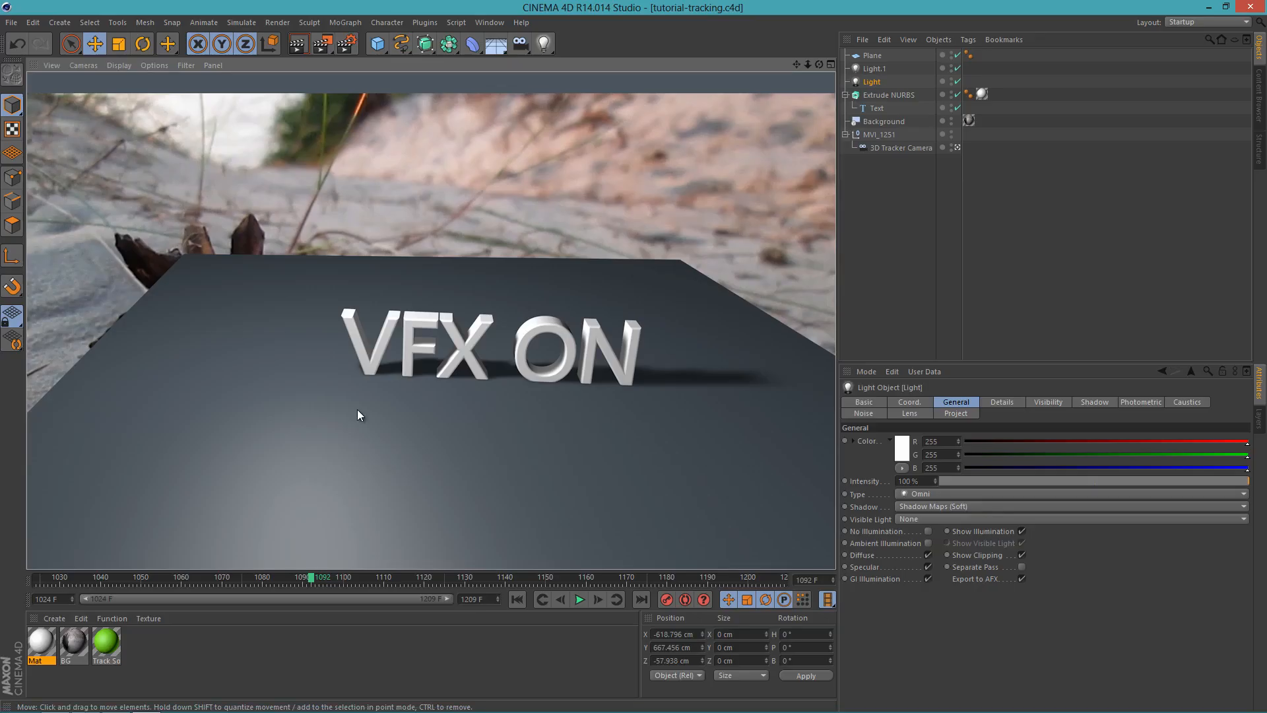
left_click(361, 44)
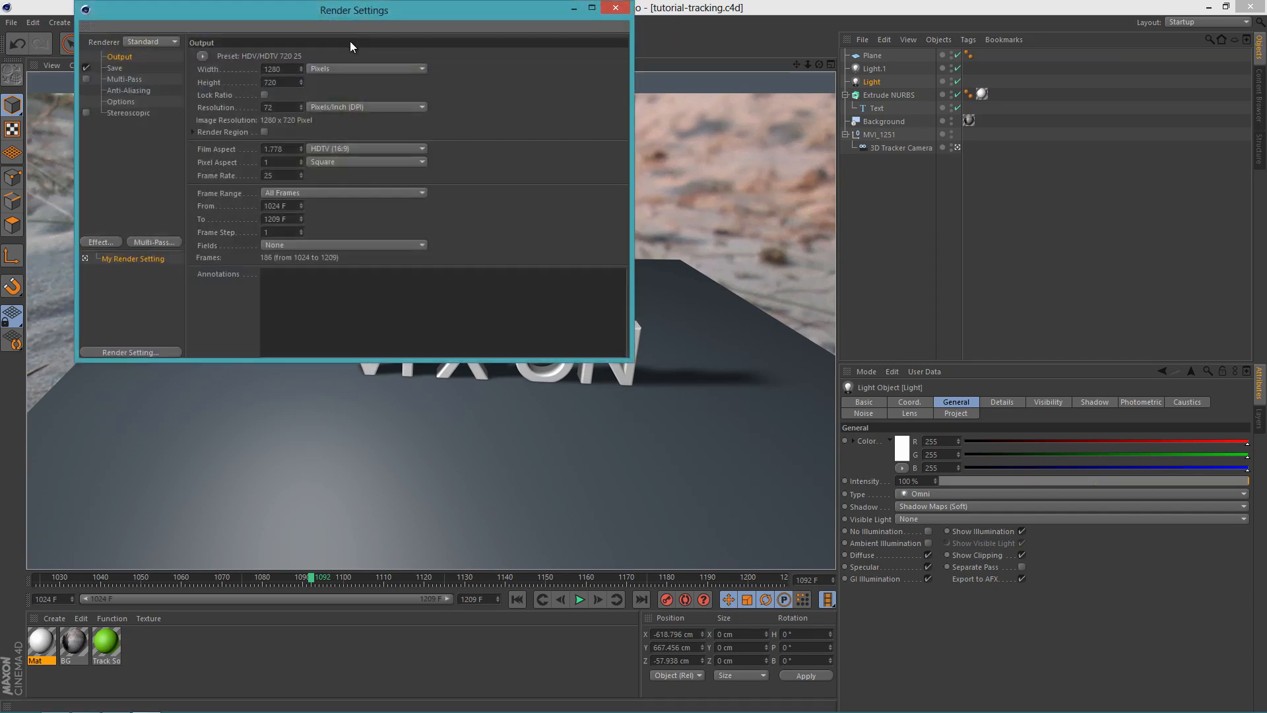
left_click(106, 242)
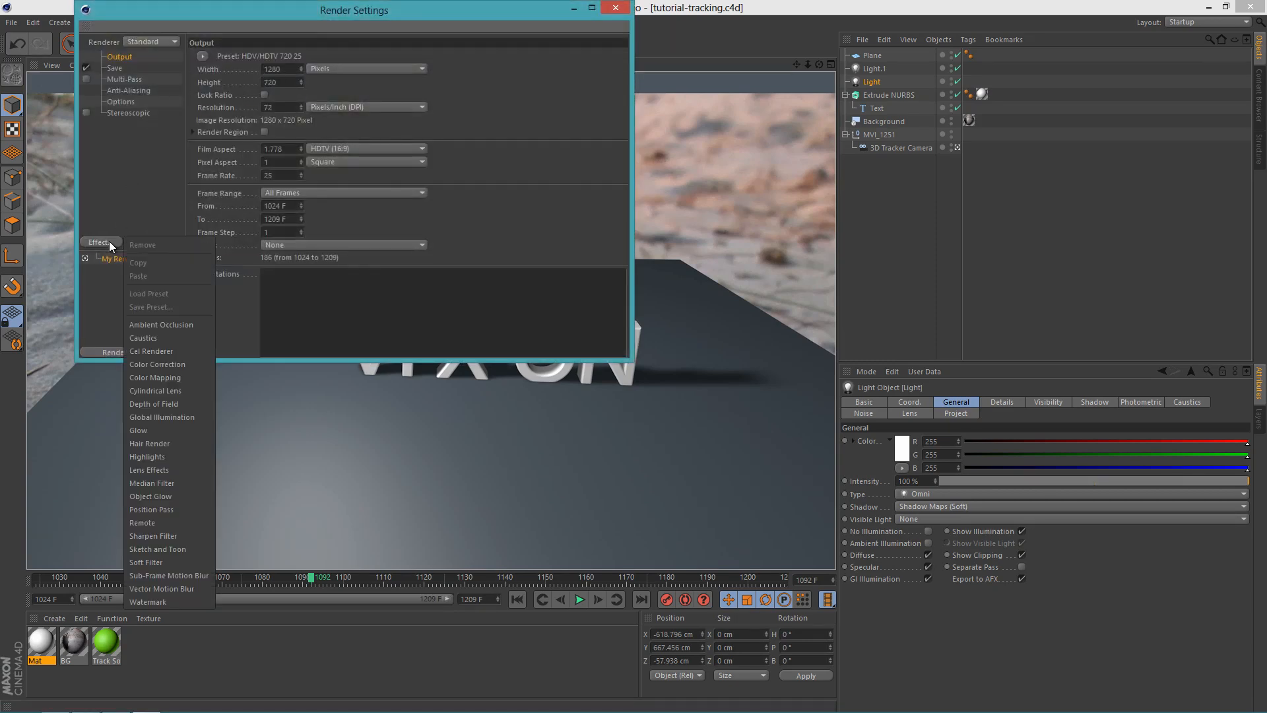
left_click(124, 263)
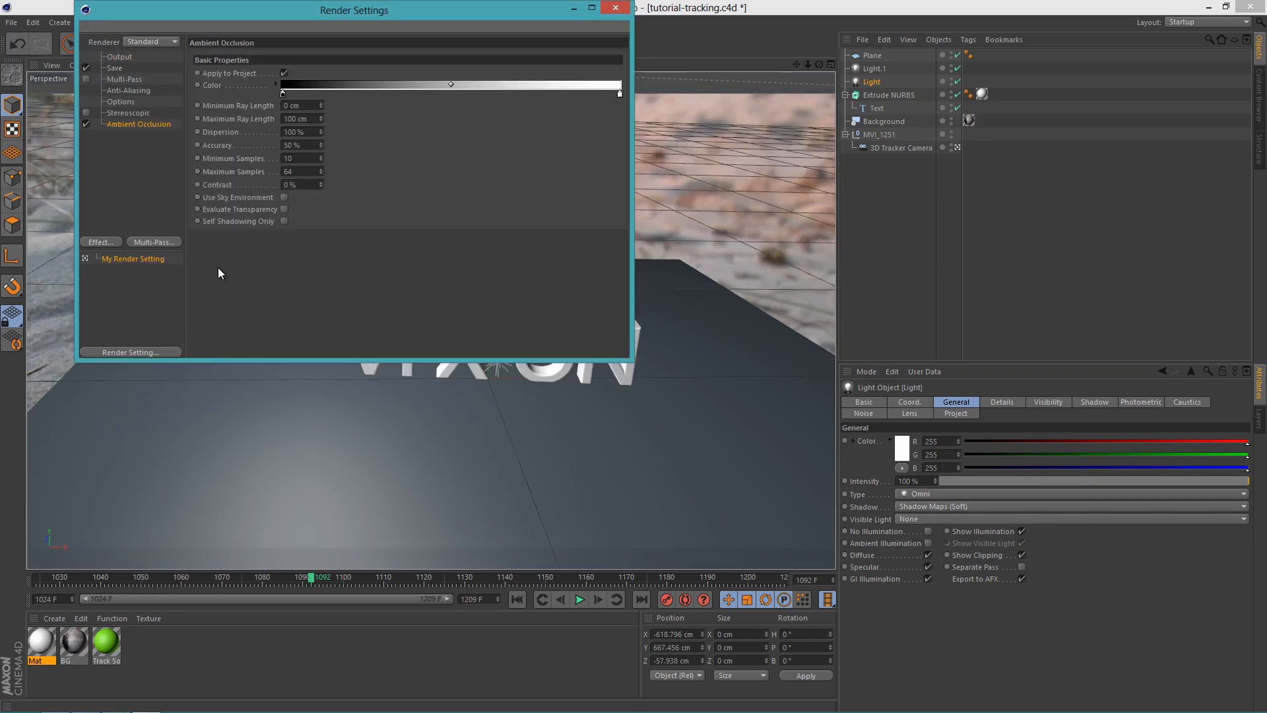
left_click(616, 7)
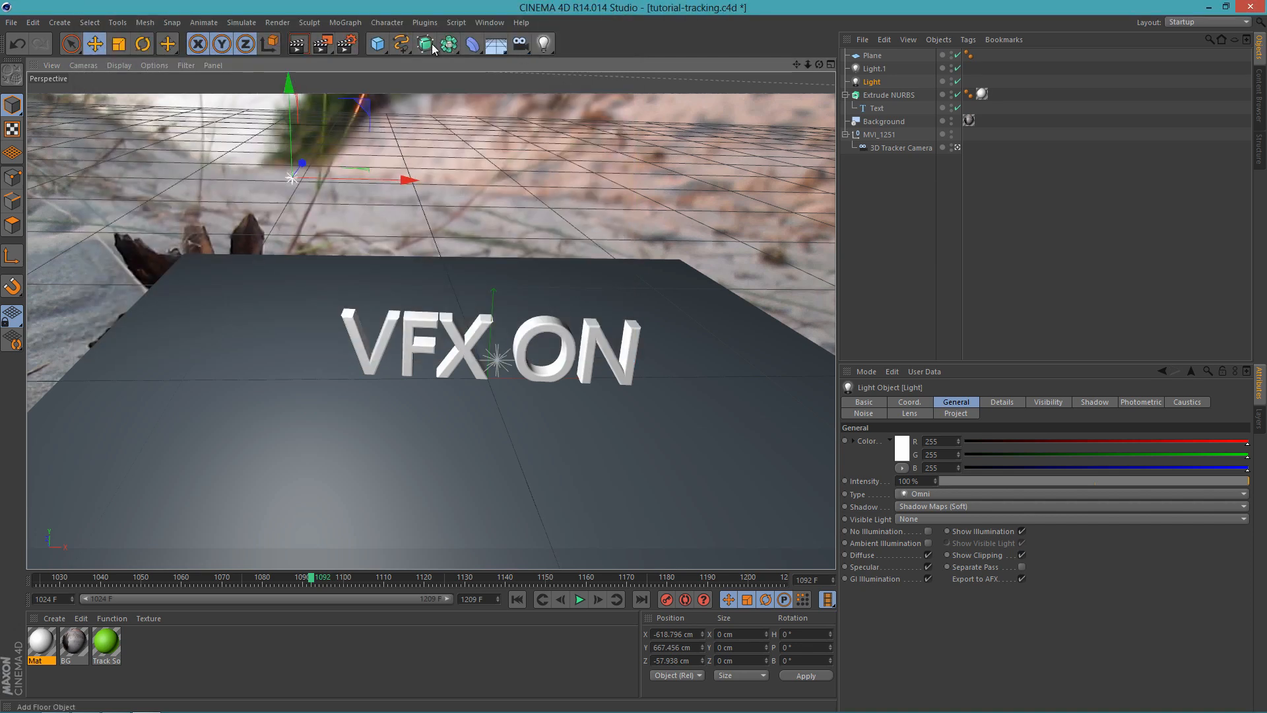
left_click(302, 45)
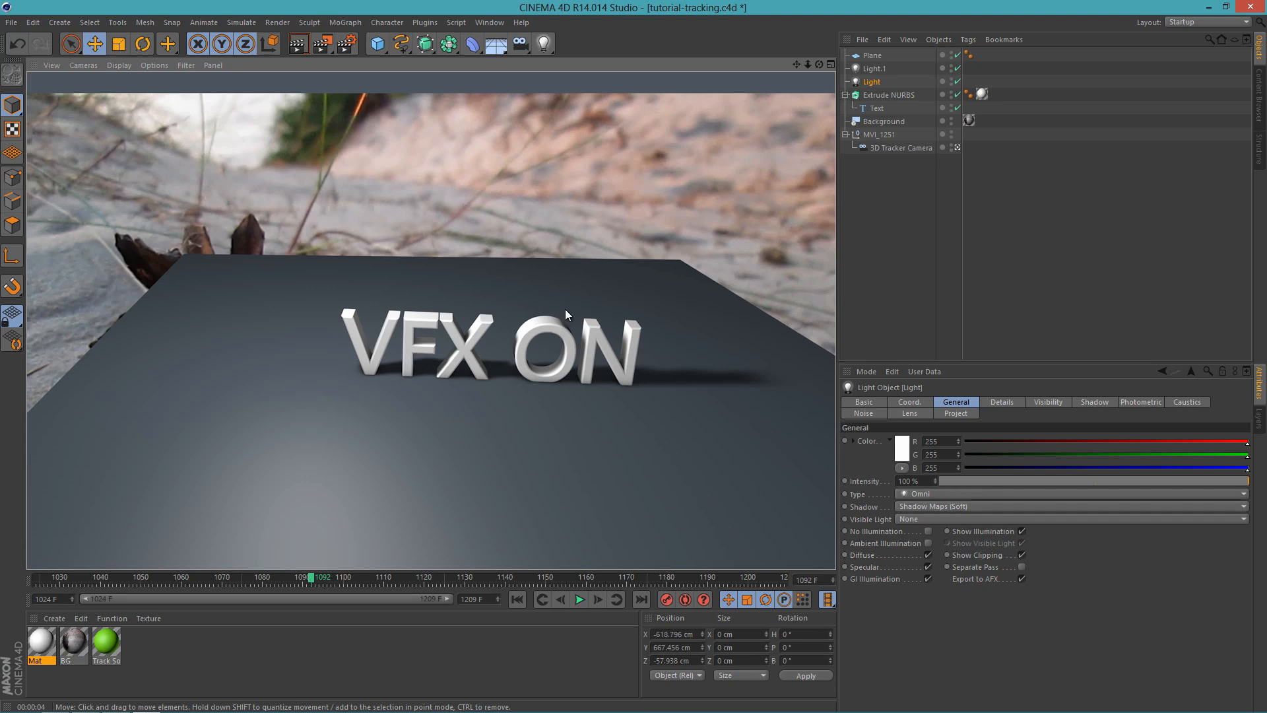
Step: Add a Compositing tag to the Extrude NURBS object and enable object buffer 1 in it
left_click(894, 93)
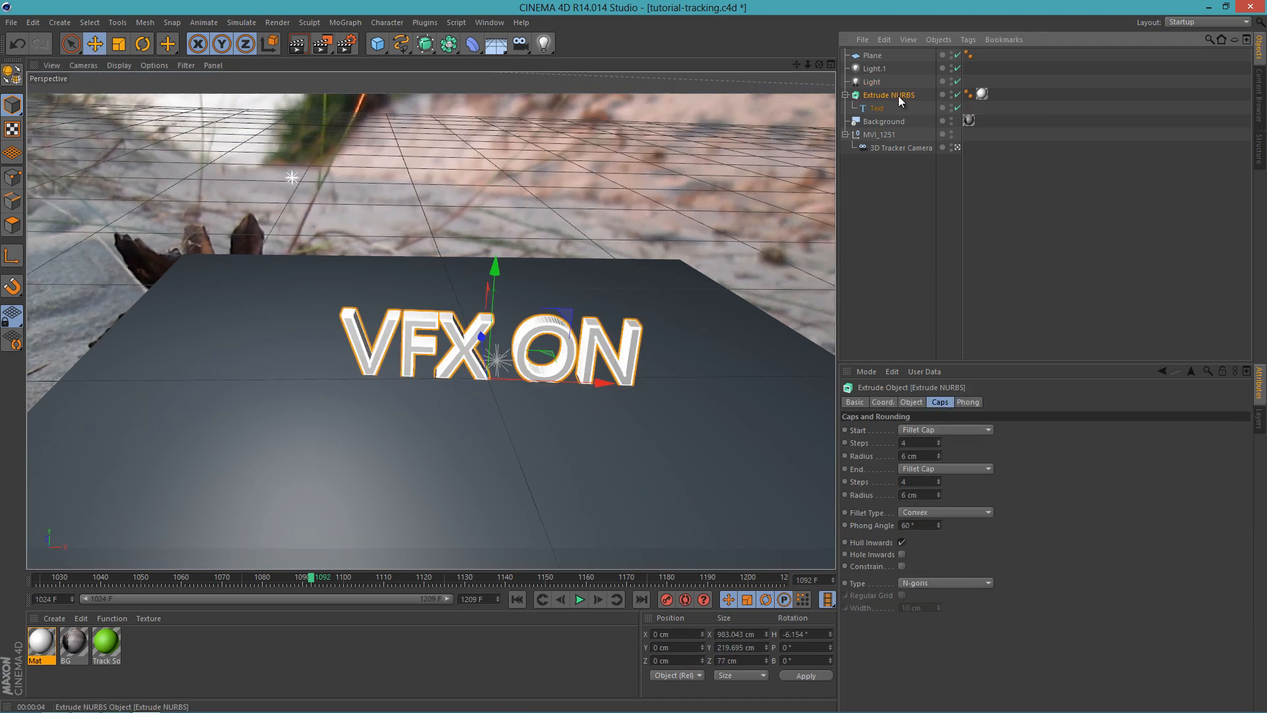
right_click(898, 96)
mouse_move(944, 109)
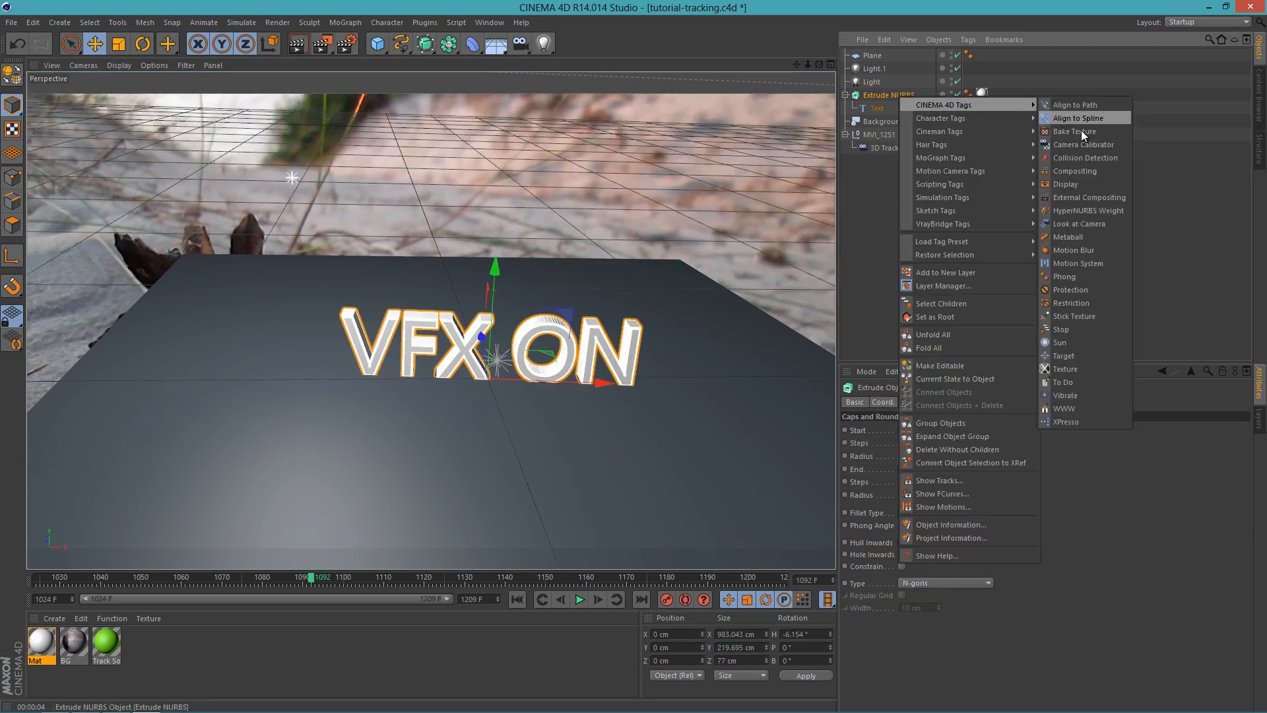
left_click(1102, 171)
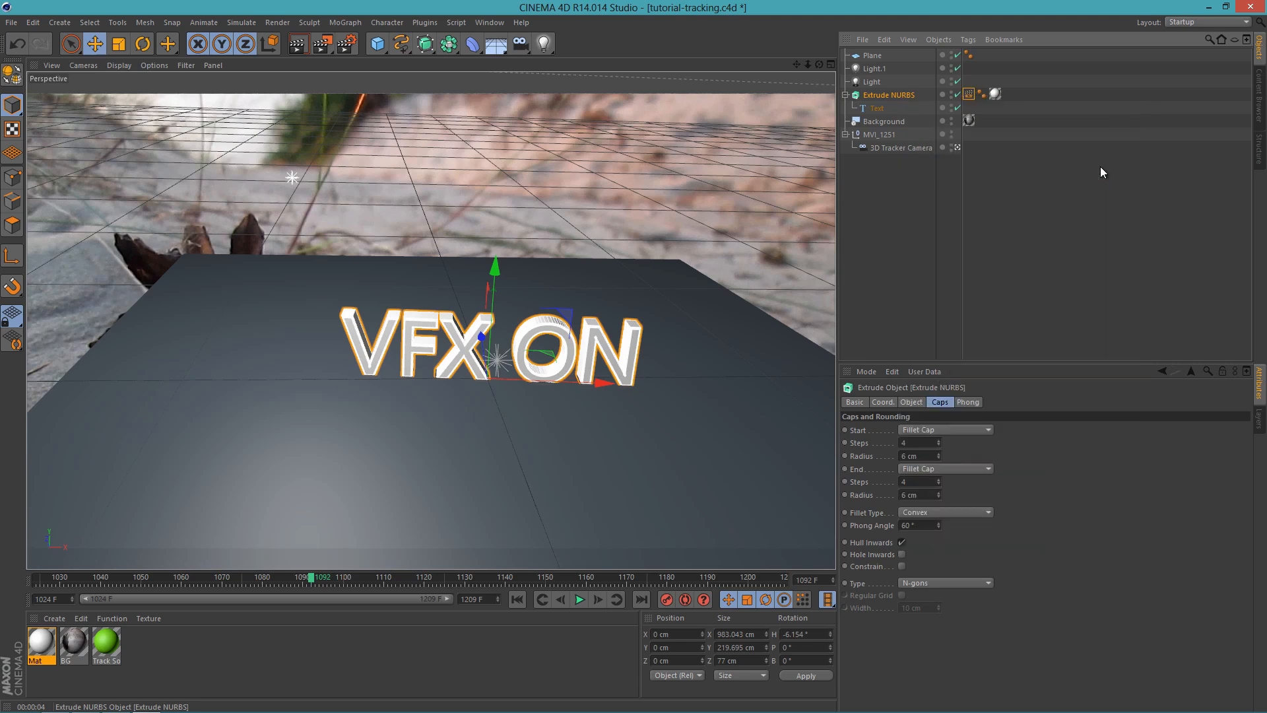
left_click(1076, 402)
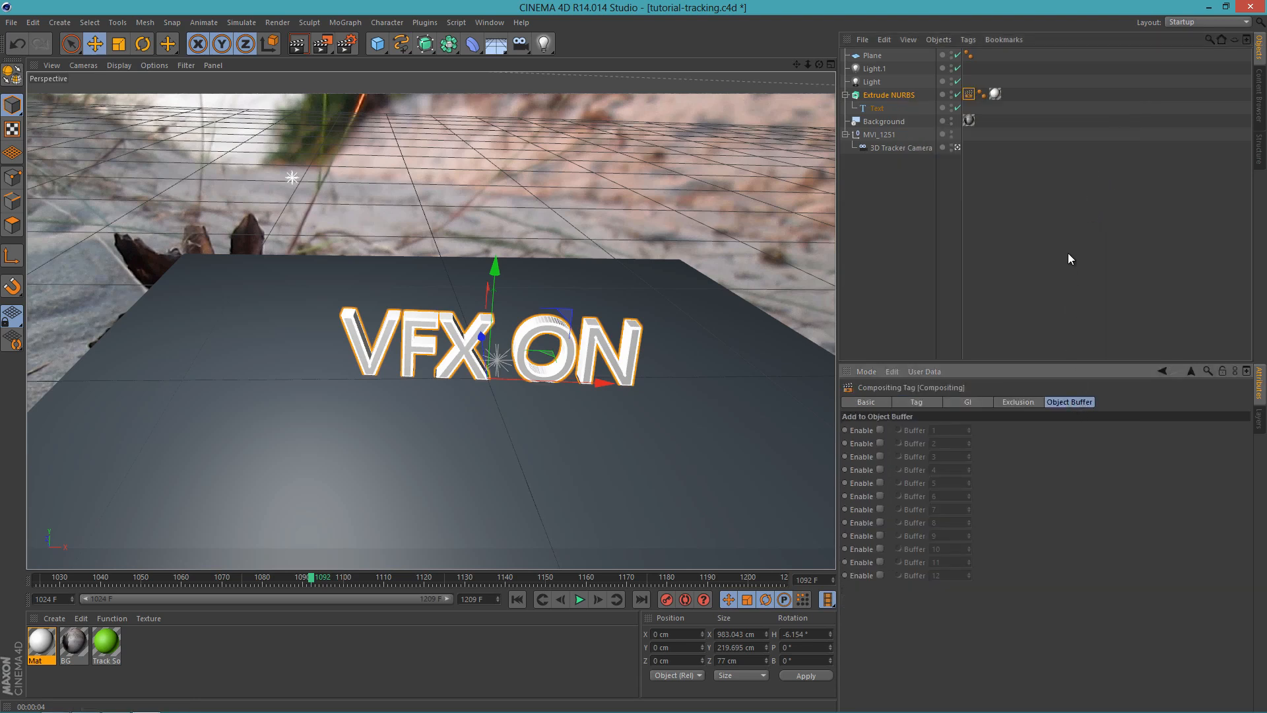
left_click(881, 430)
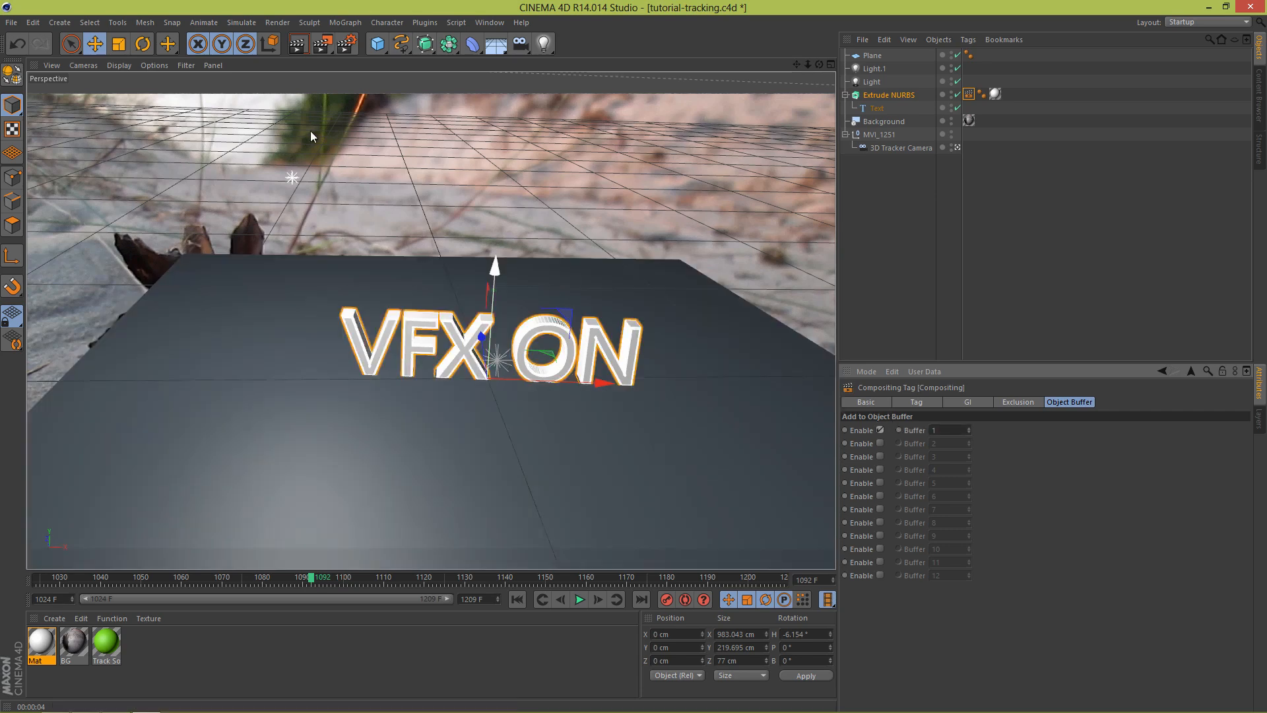
Step: Enable Multi-Pass in the render settings and add Shadow and Ambient Occlusion passes
left_click(345, 44)
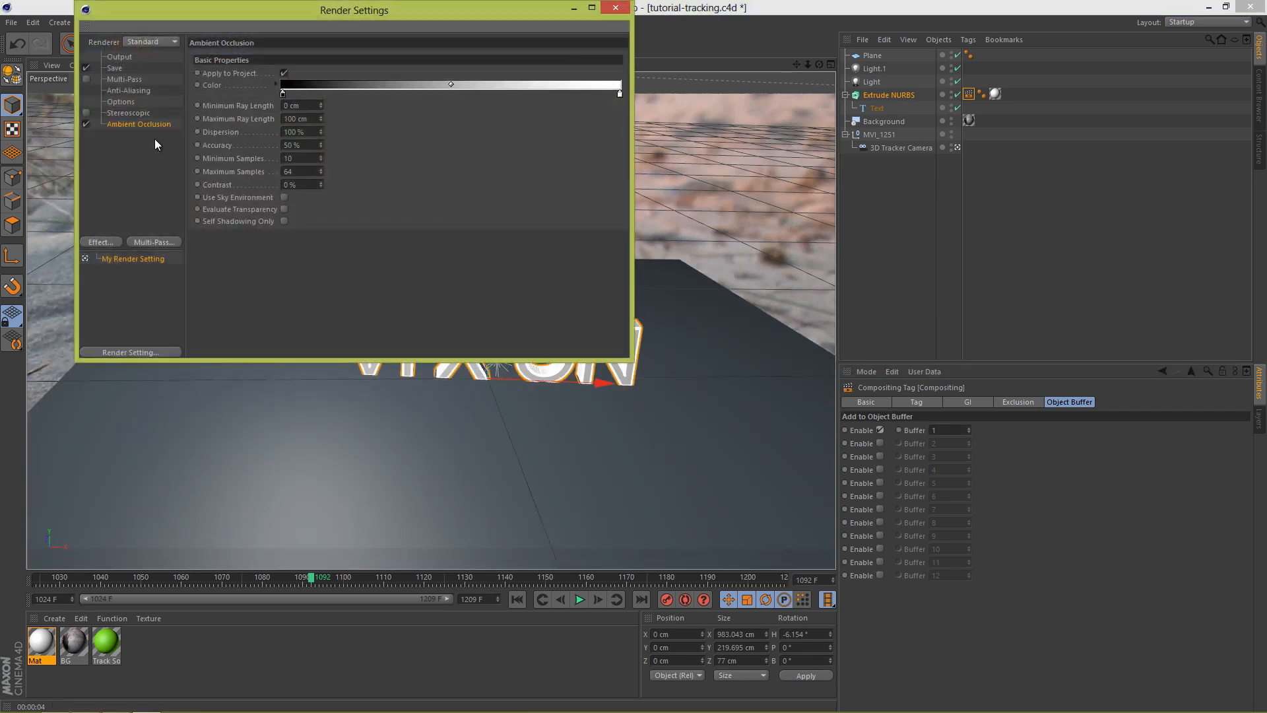
left_click(124, 79)
left_click(89, 78)
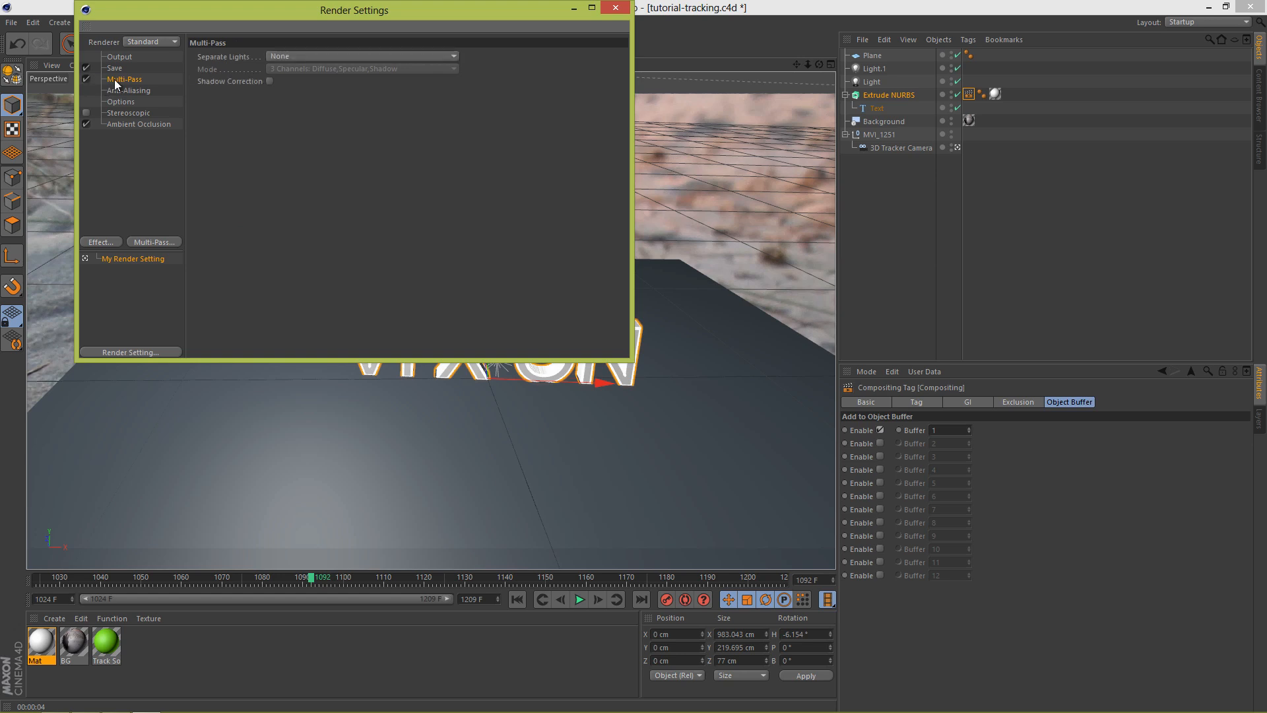
right_click(115, 81)
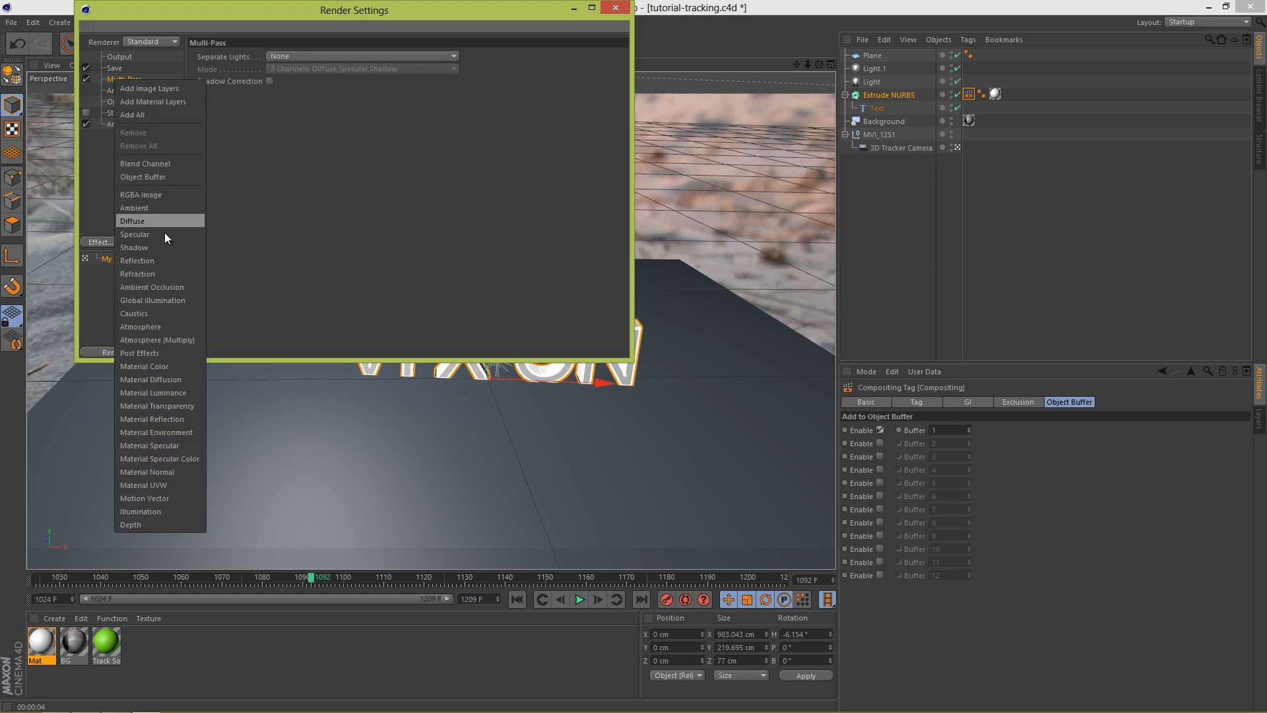
left_click(164, 247)
left_click(126, 81)
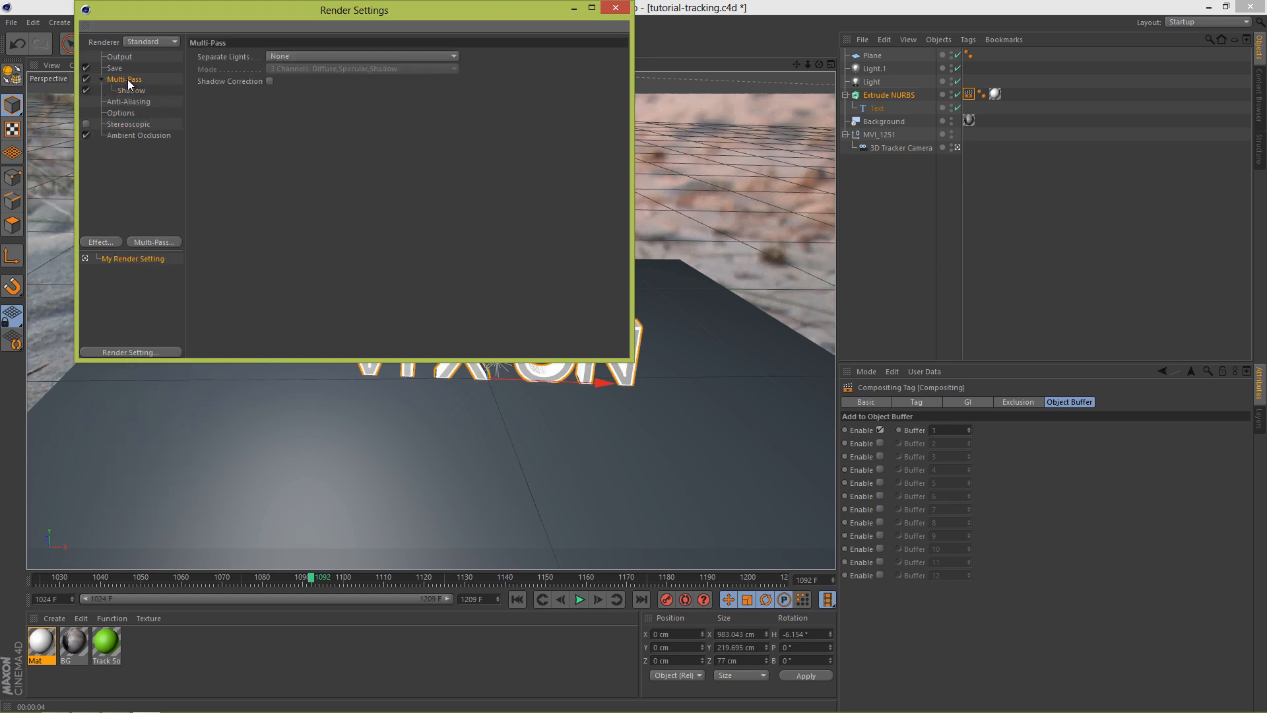
right_click(129, 83)
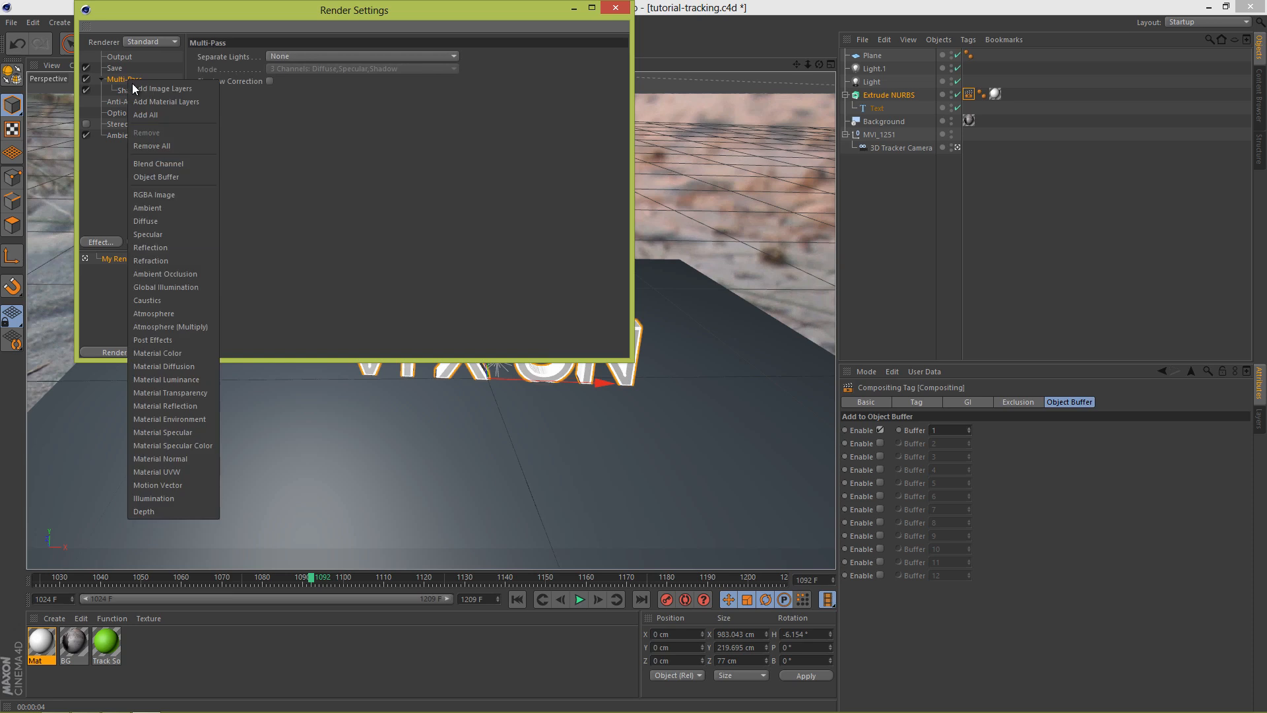
left_click(180, 276)
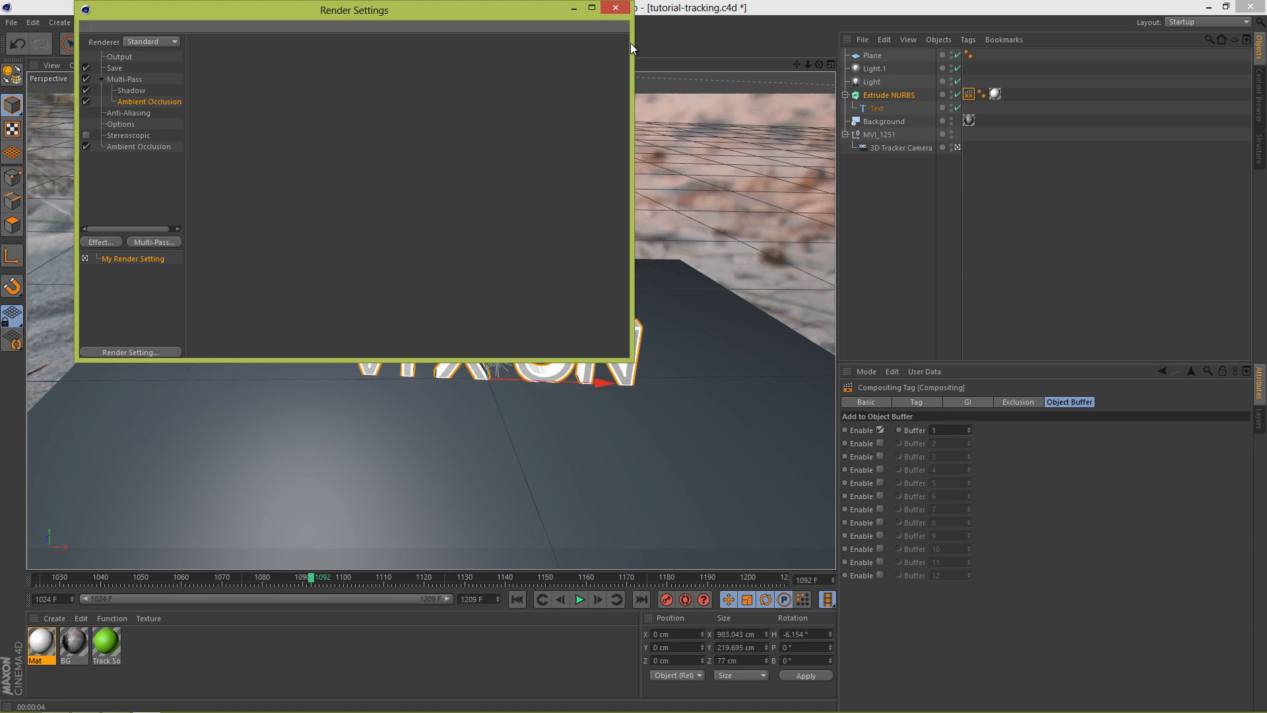
left_click(616, 7)
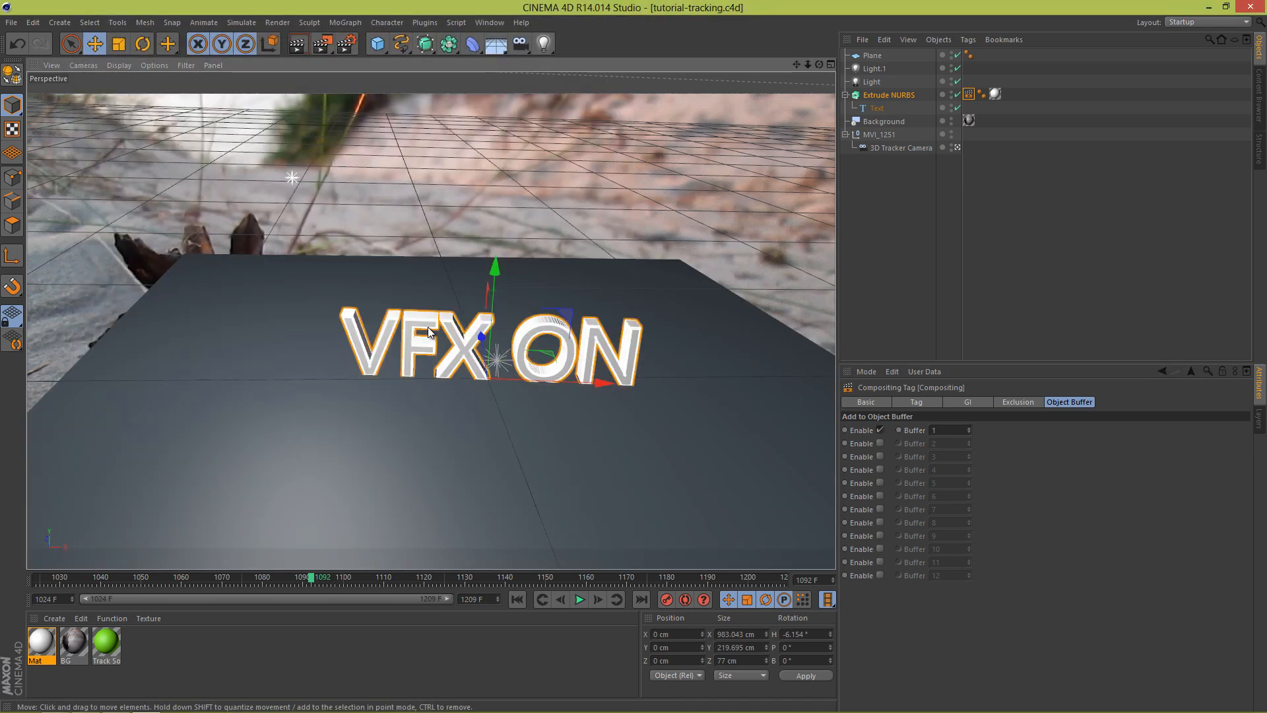
Step: Switch to After Effects and set the Cineware renderer of the tutorial-tracking.c4d layer to Standard (Final)
key("alt+Tab")
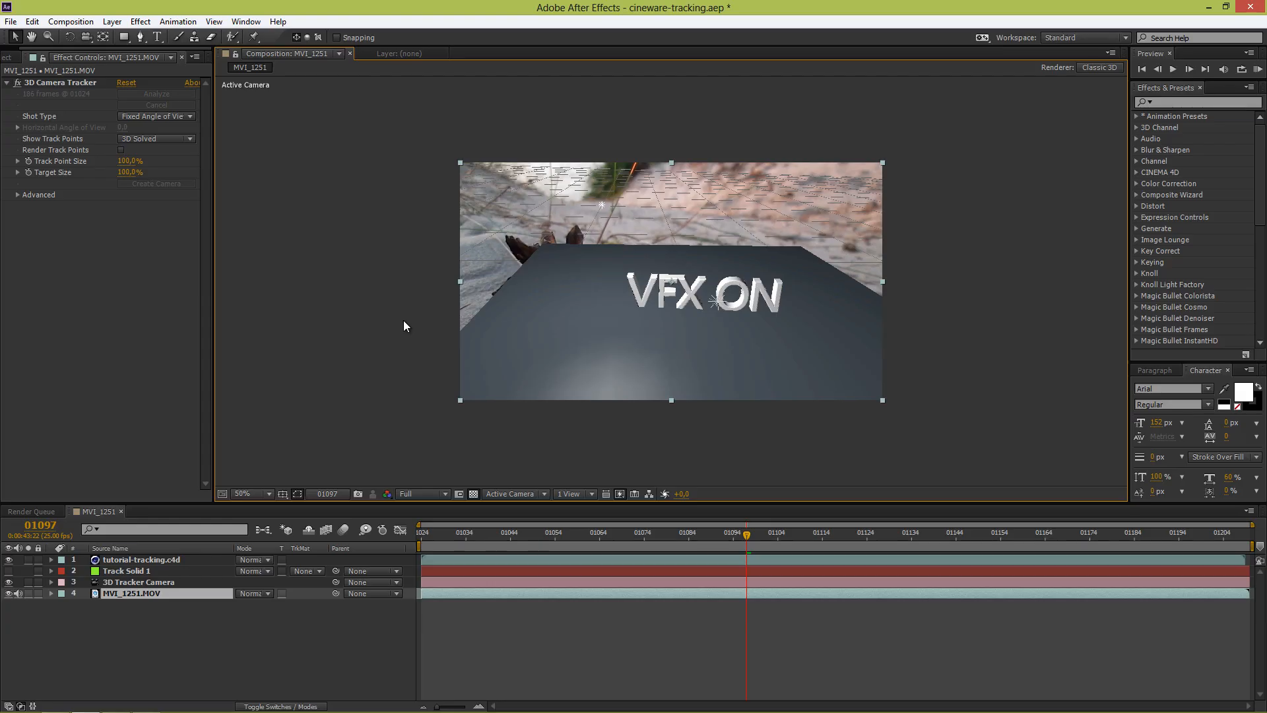
left_click(165, 559)
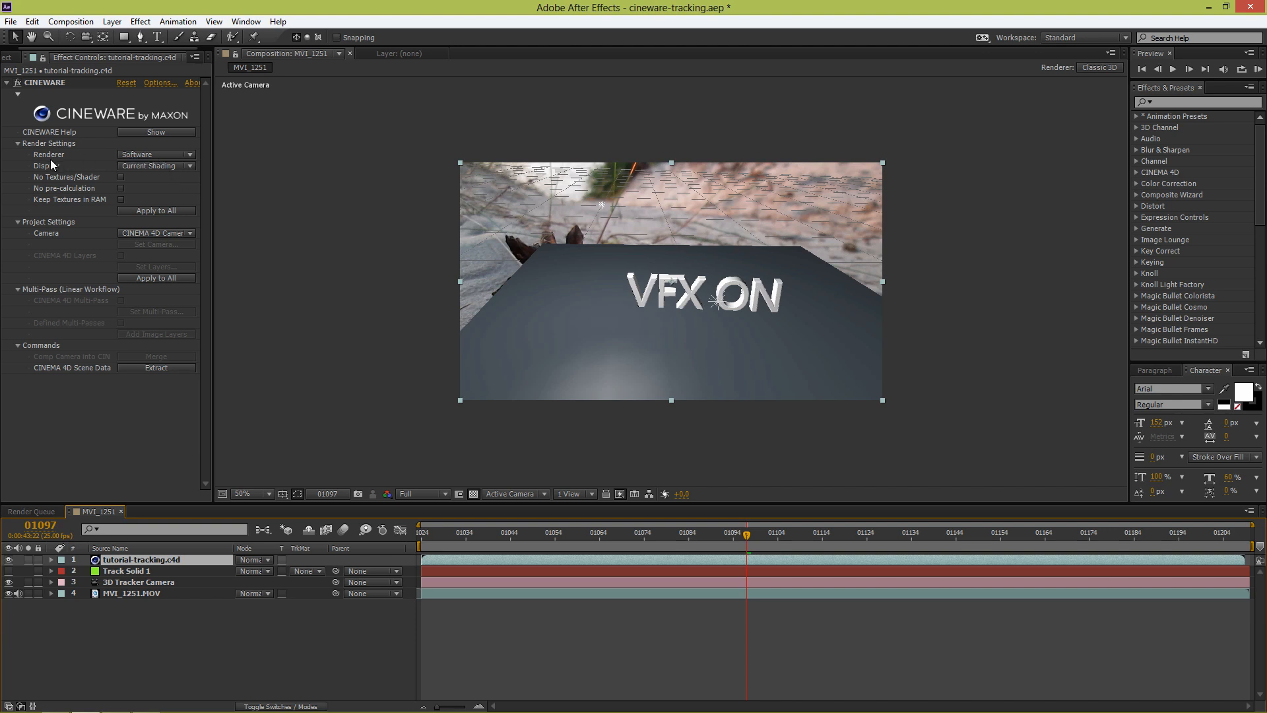
left_click(143, 157)
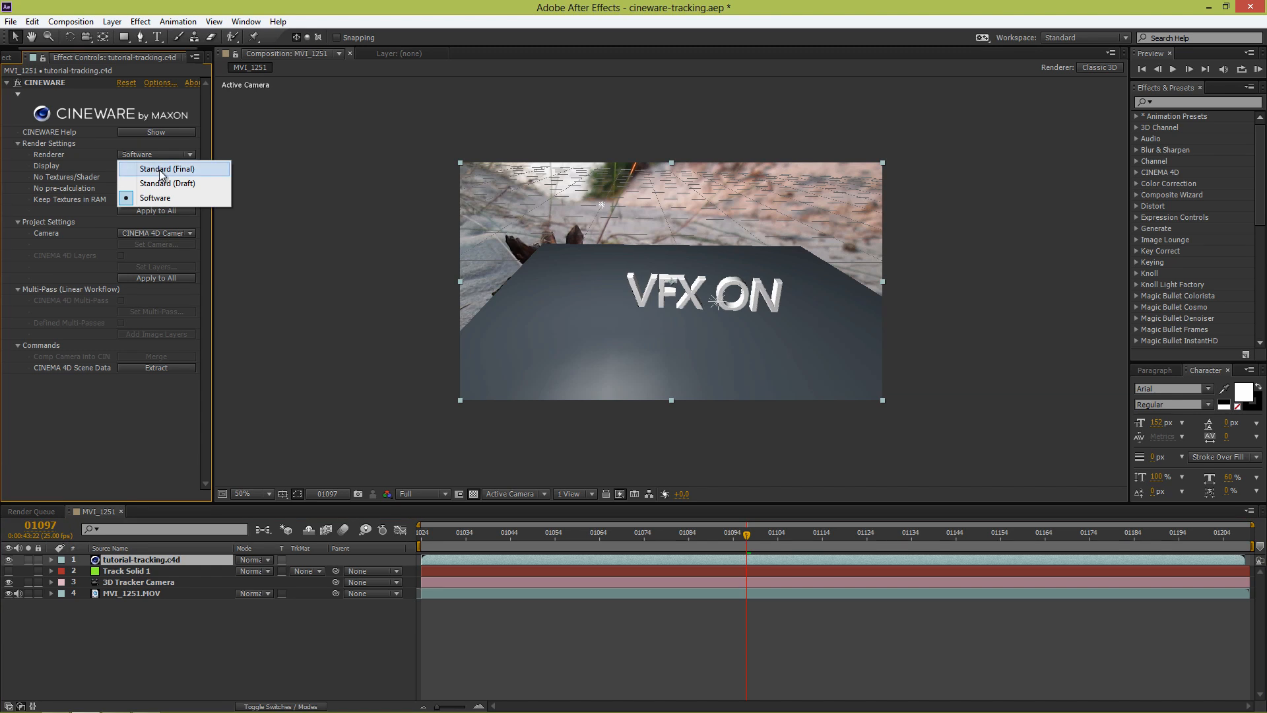
left_click(162, 170)
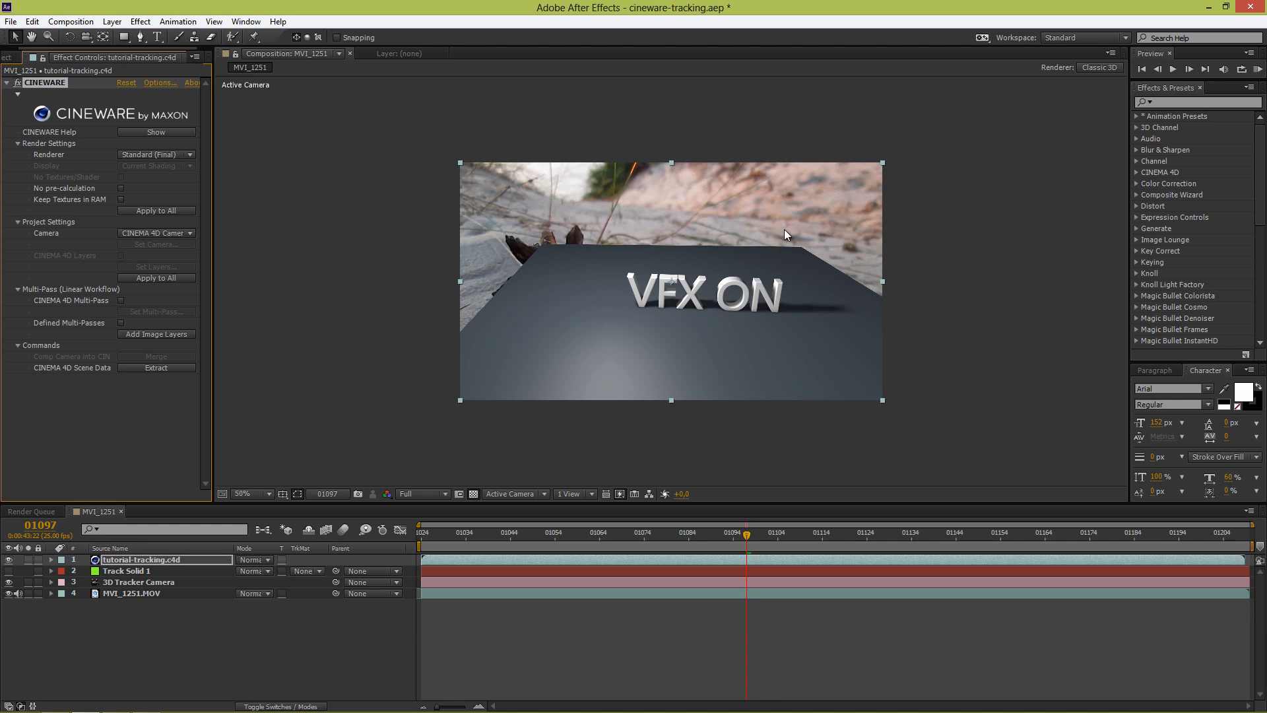
Step: Rename the tutorial-tracking.c4d layer as Text 3D
left_click(163, 564)
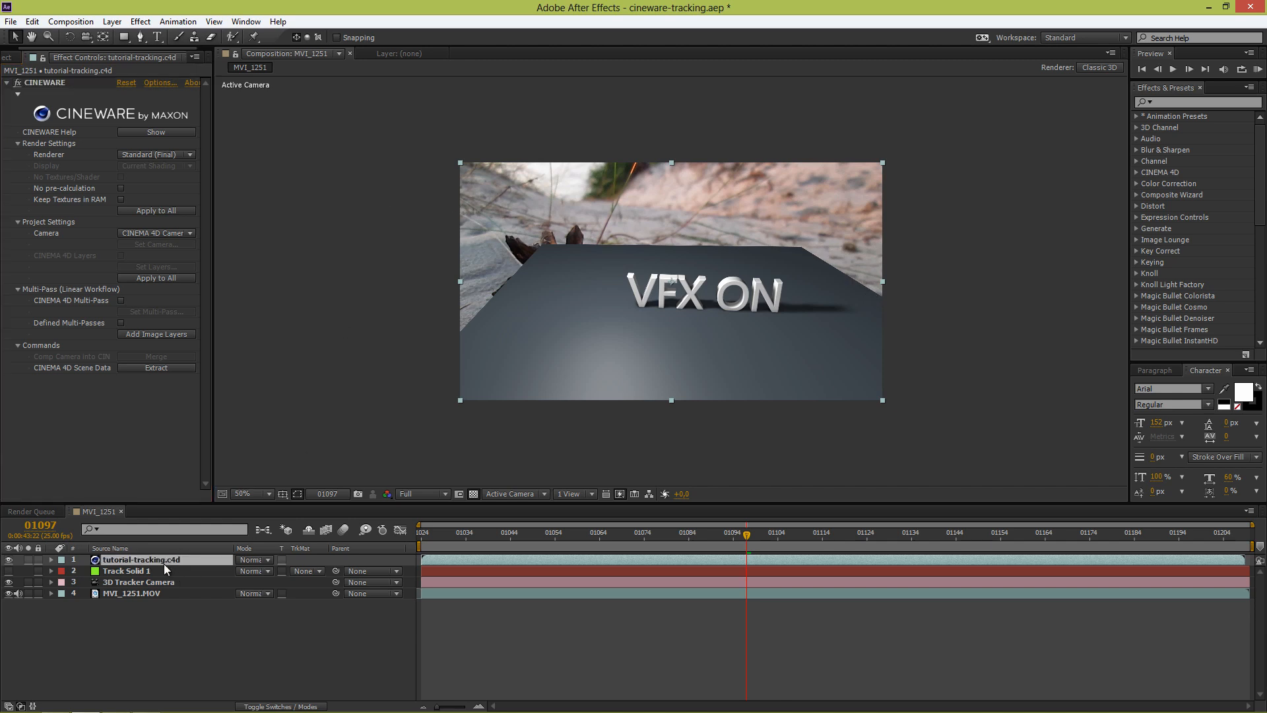
key("Return")
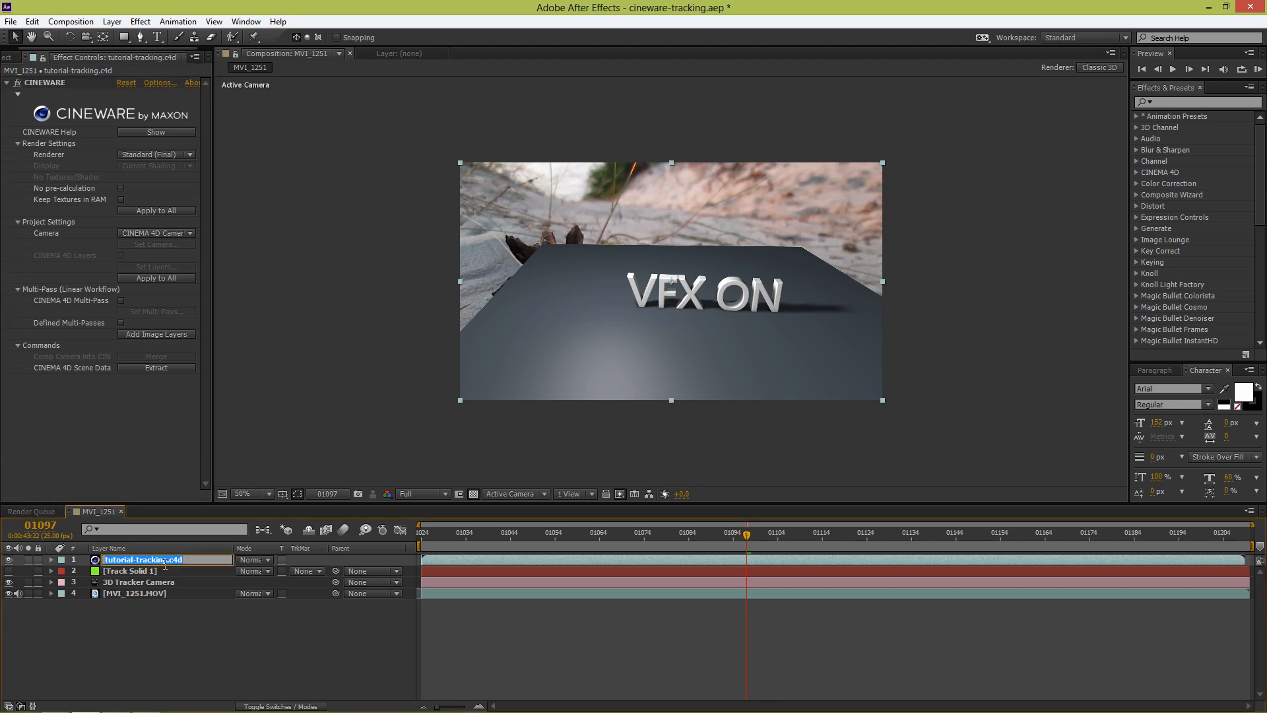
type("Text 3D")
left_click(153, 608)
Step: Duplicate the Text 3D layer and rename the copy as Text 3D Matte
left_click(148, 556)
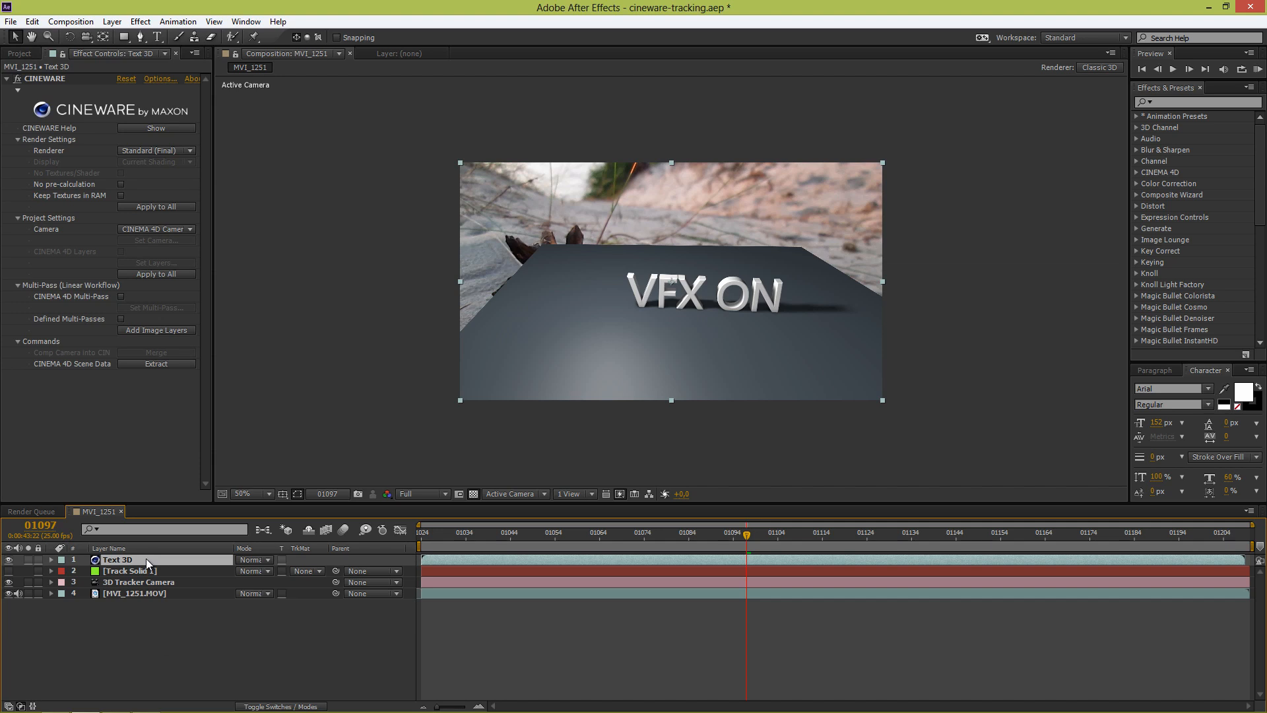
key("ctrl+d")
key("Return")
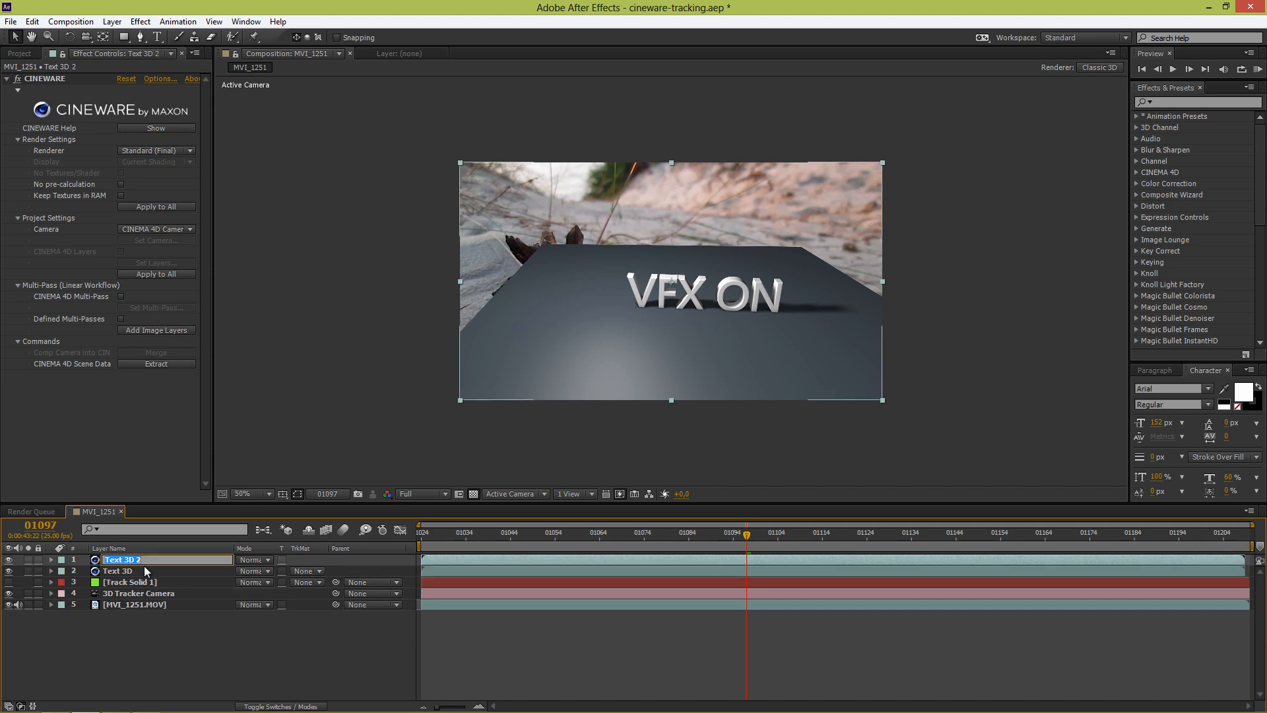
left_click(152, 561)
type("Matte")
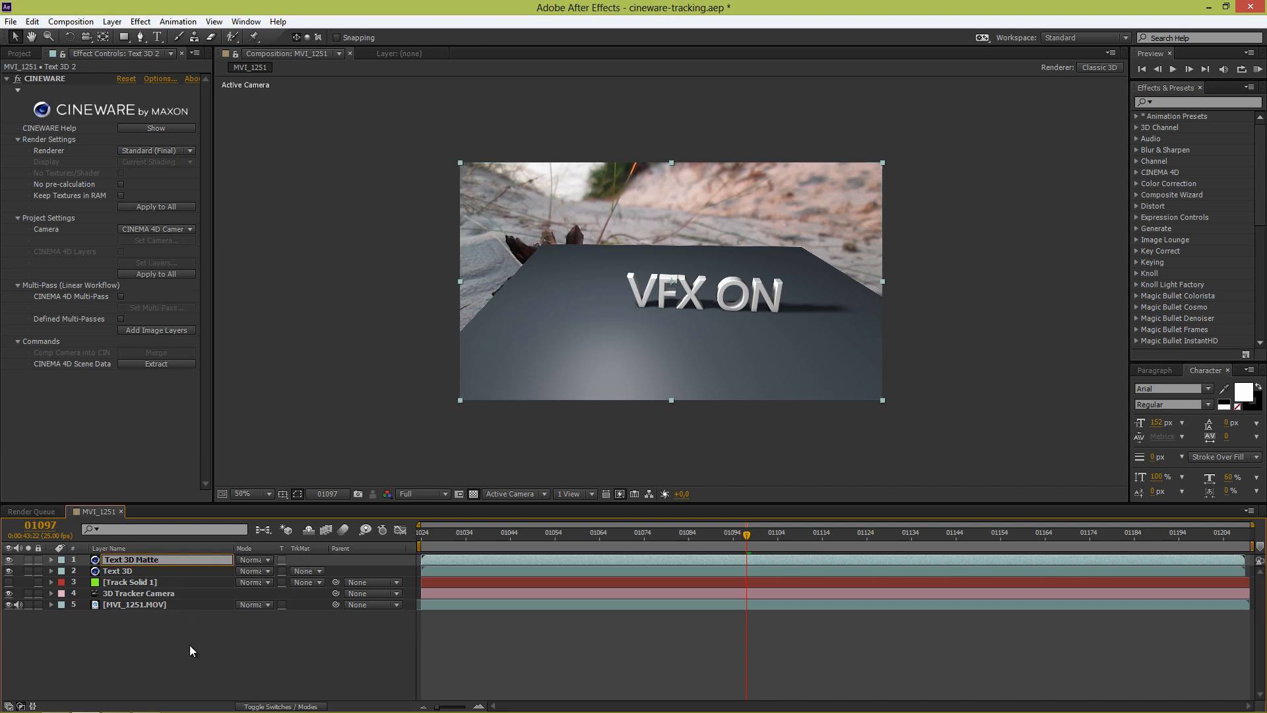
key("Return")
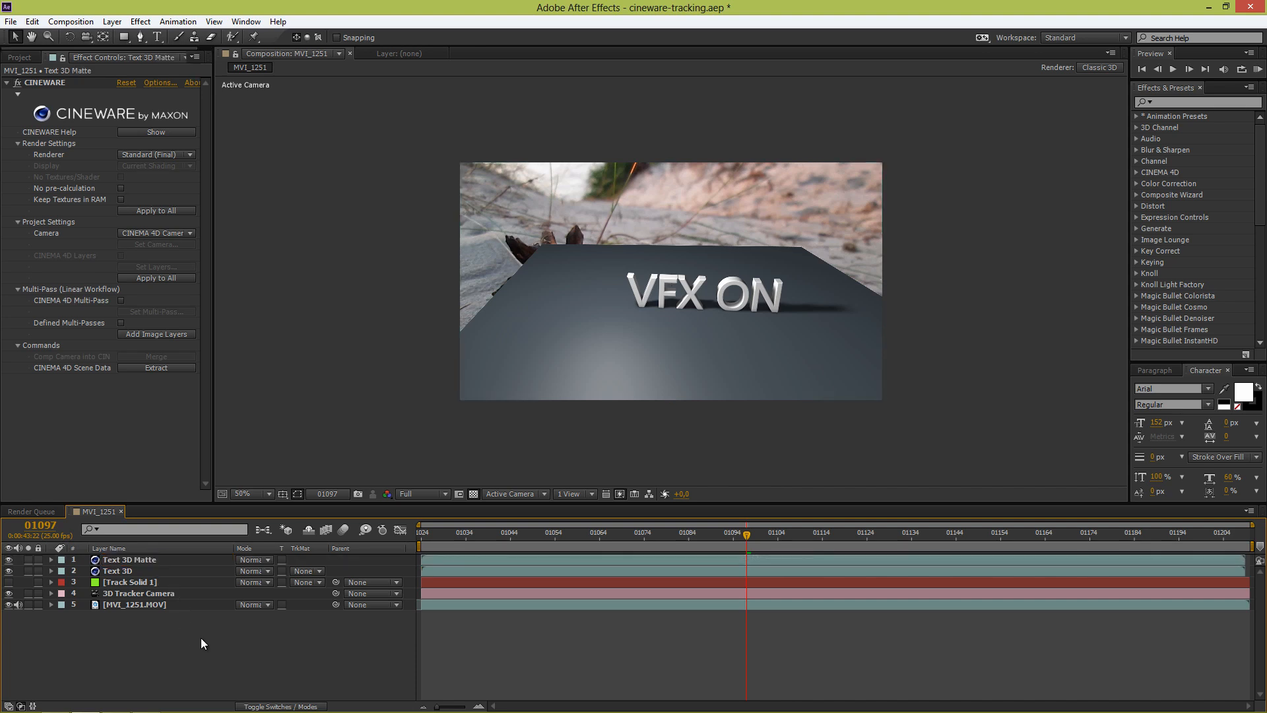
Step: Switch to Cinema 4D and add an Object Buffer pass to the Multi-Pass render settings
key("alt+Tab")
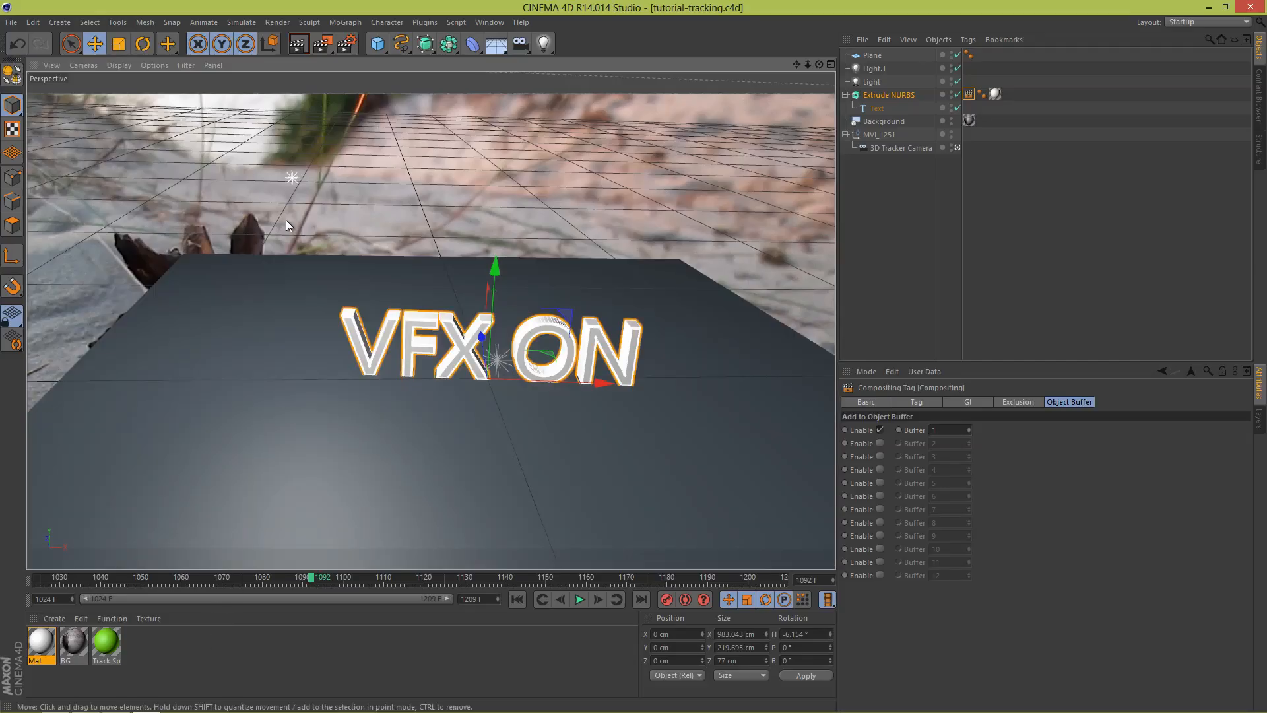
left_click(350, 46)
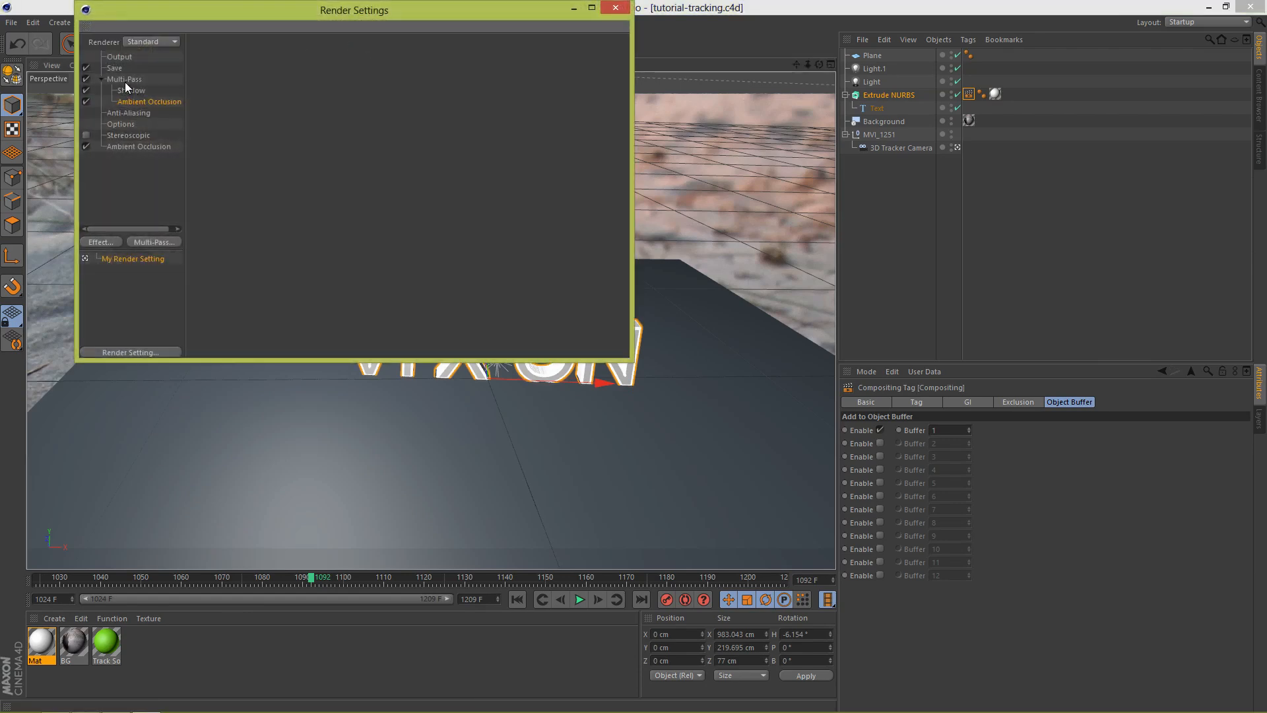
left_click(125, 82)
right_click(126, 82)
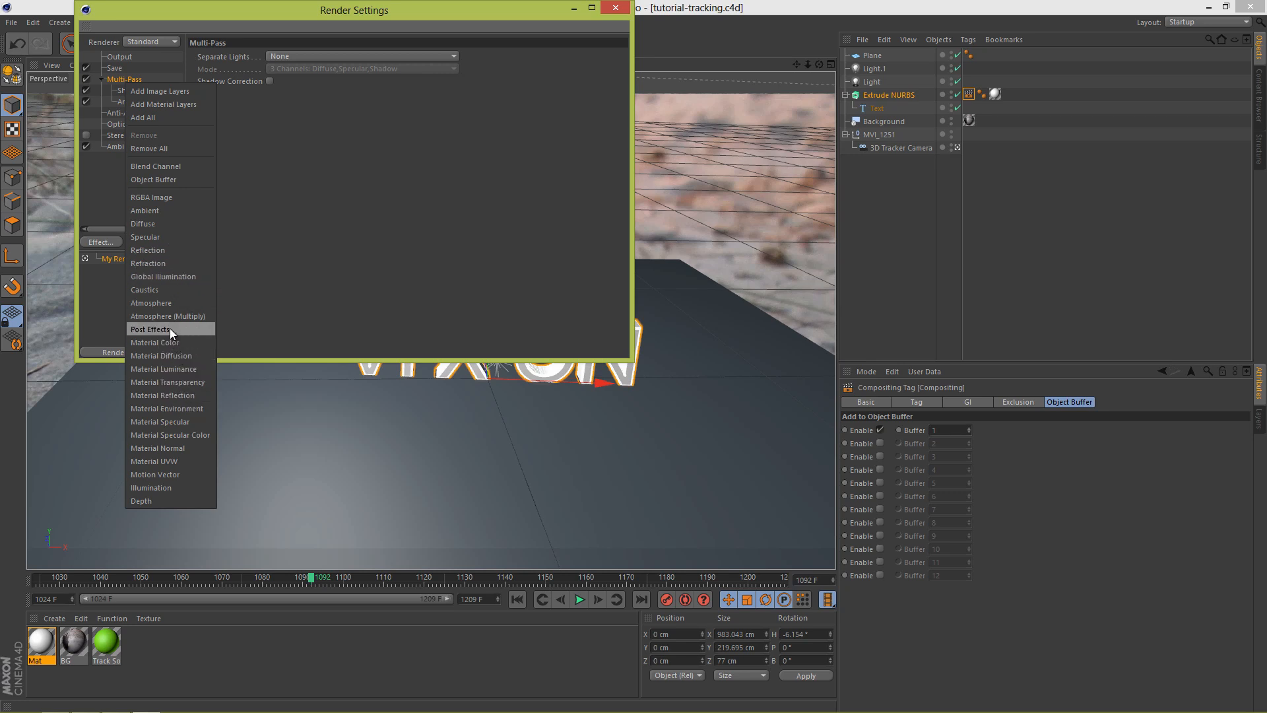
left_click(156, 176)
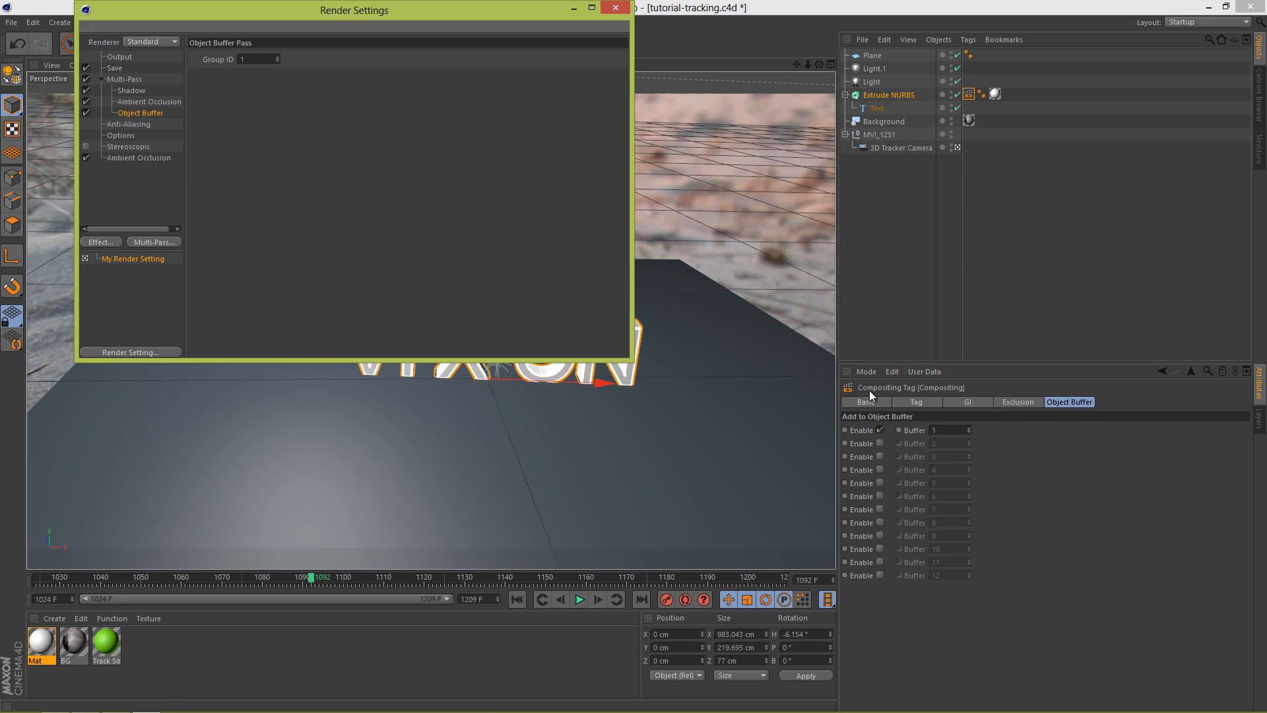
left_click(614, 9)
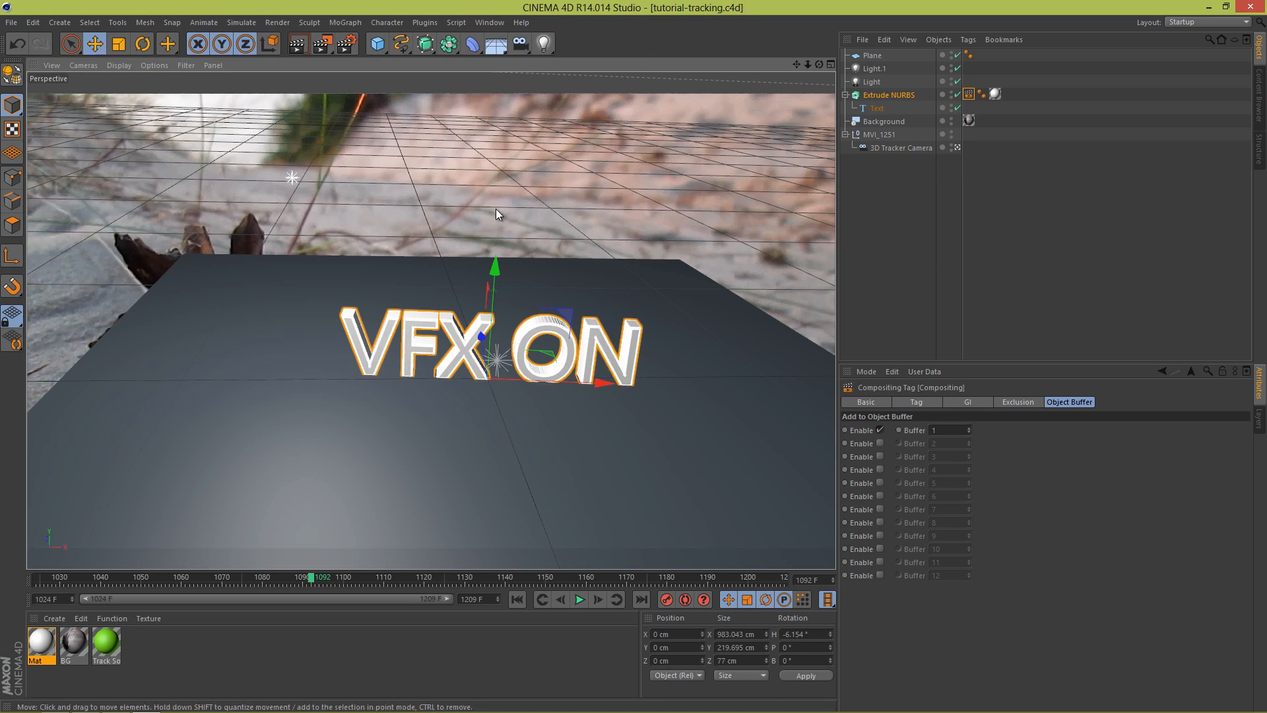
Step: Switch to After Effects, enable CINEMA 4D Multi-Pass on the Text 3D Matte layer, and choose the Object Buffer pass
key("alt+Tab")
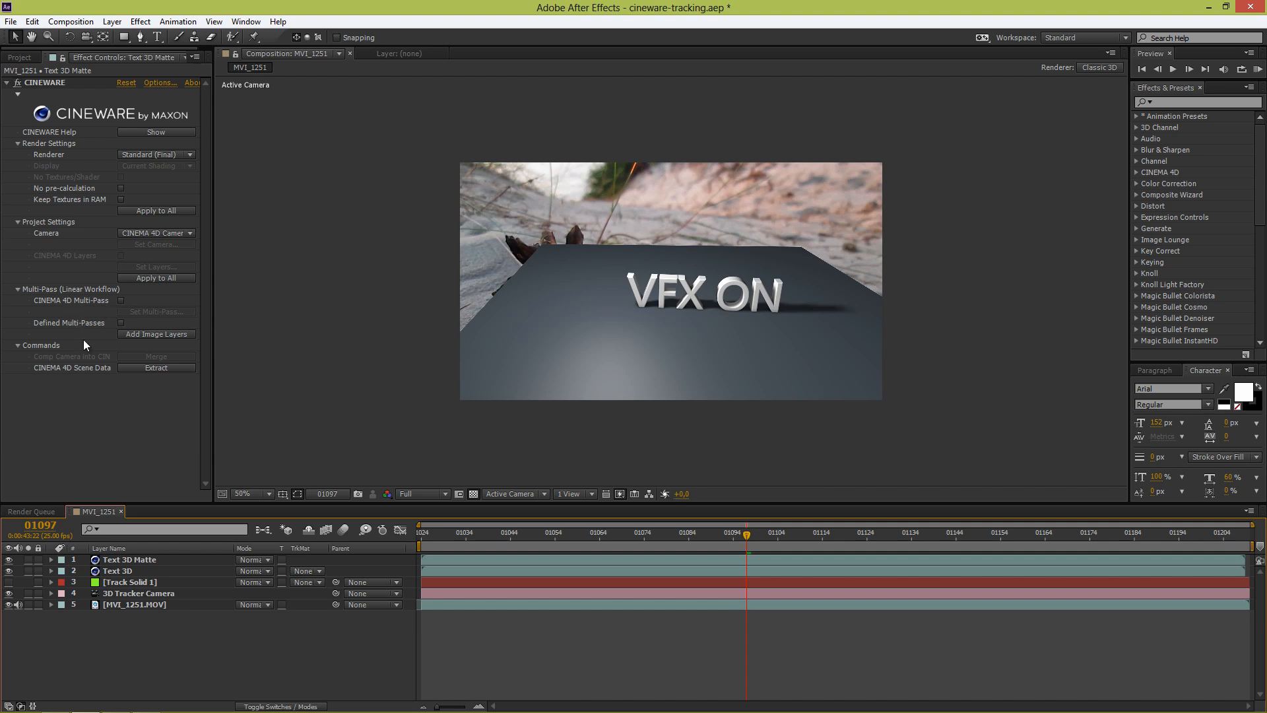
left_click(130, 560)
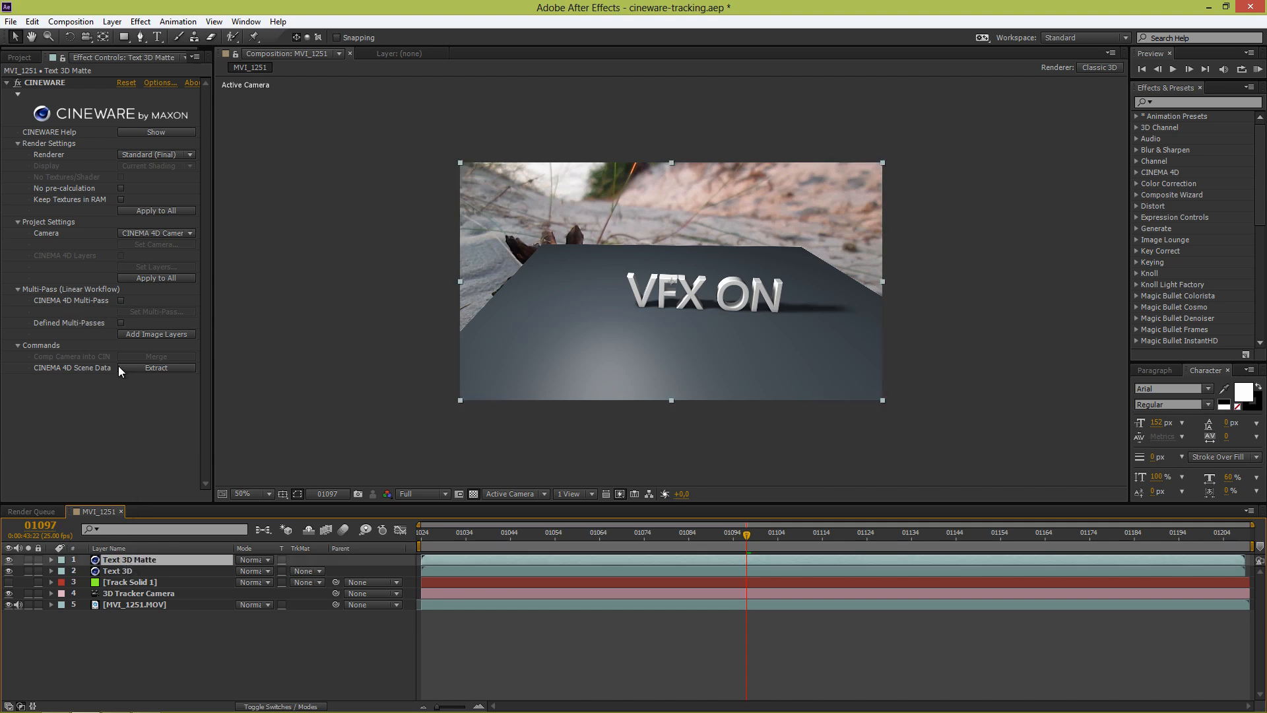
left_click(121, 300)
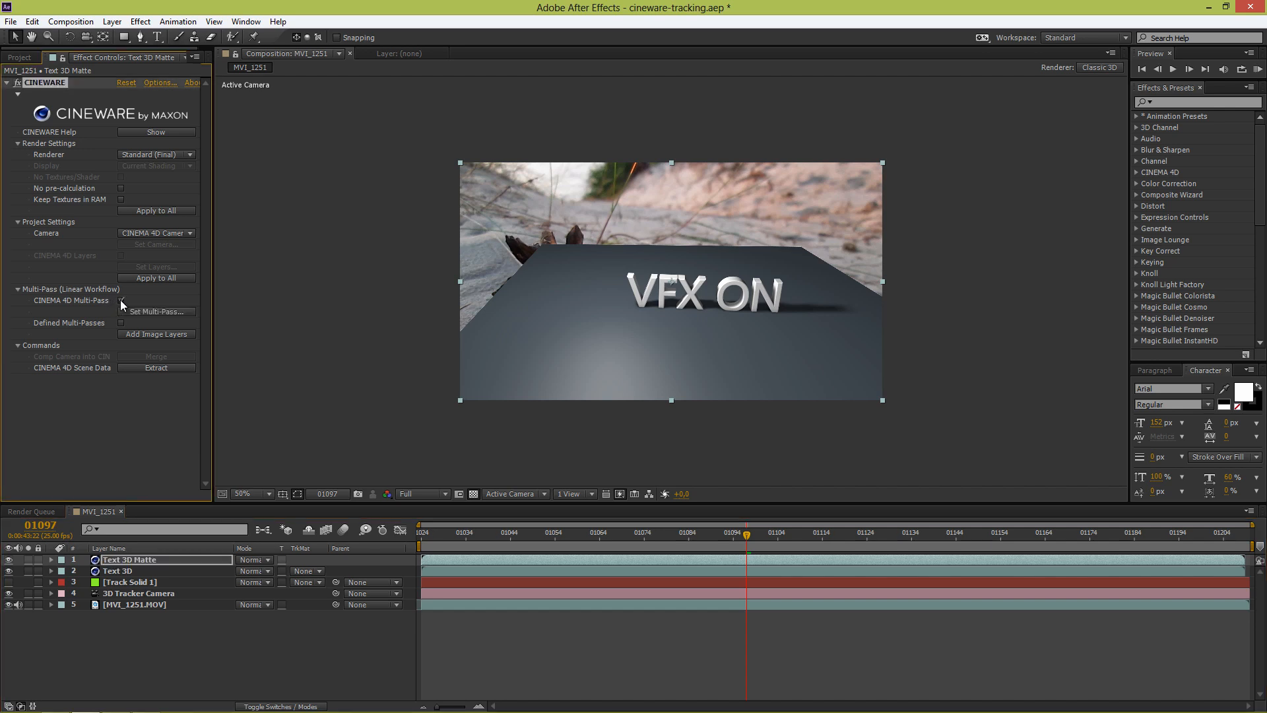
left_click(129, 312)
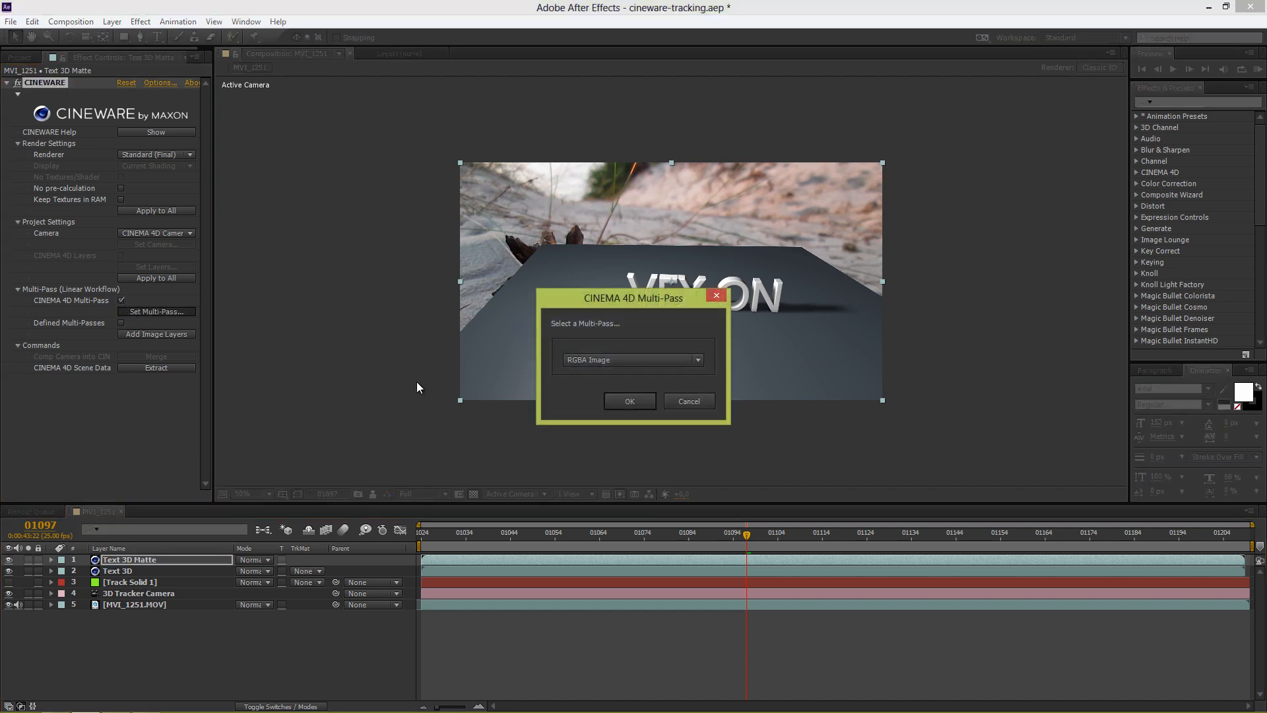
left_click(627, 362)
left_click(608, 407)
left_click(627, 401)
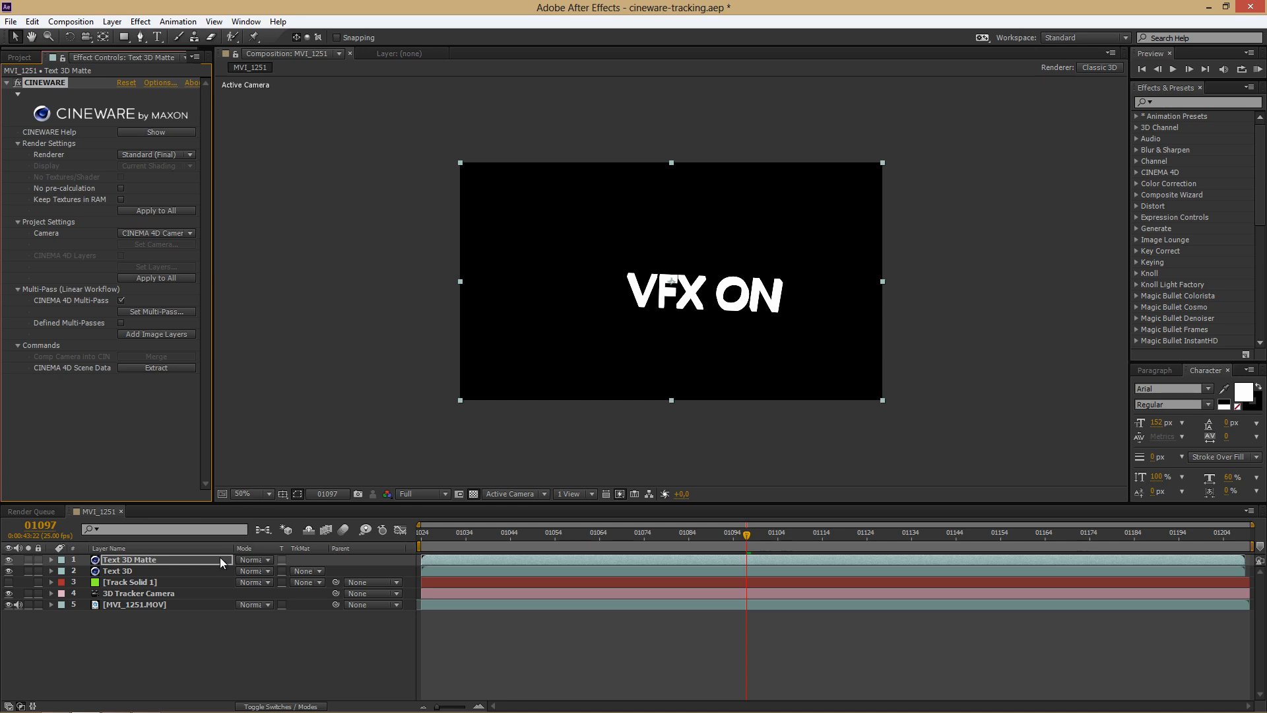
Step: Set the Text 3D layer's track matte to Luma Matte "Text 3D Matte"
left_click(123, 571)
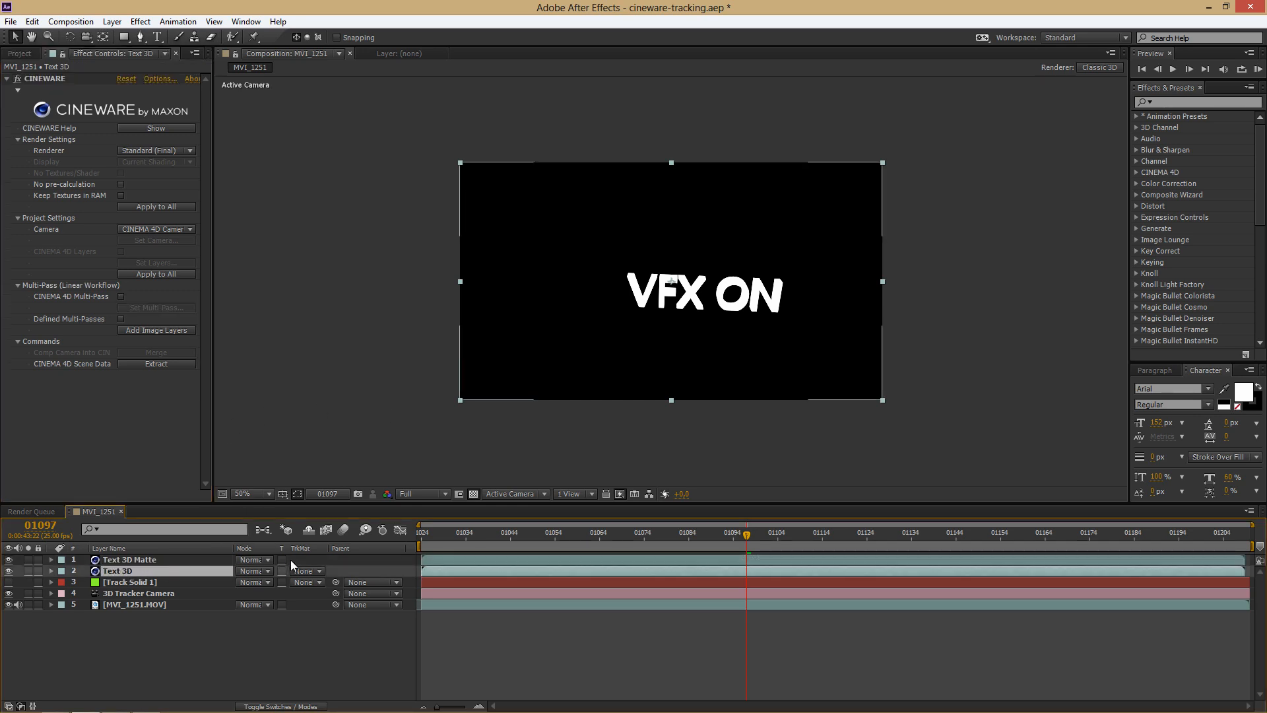
left_click(309, 574)
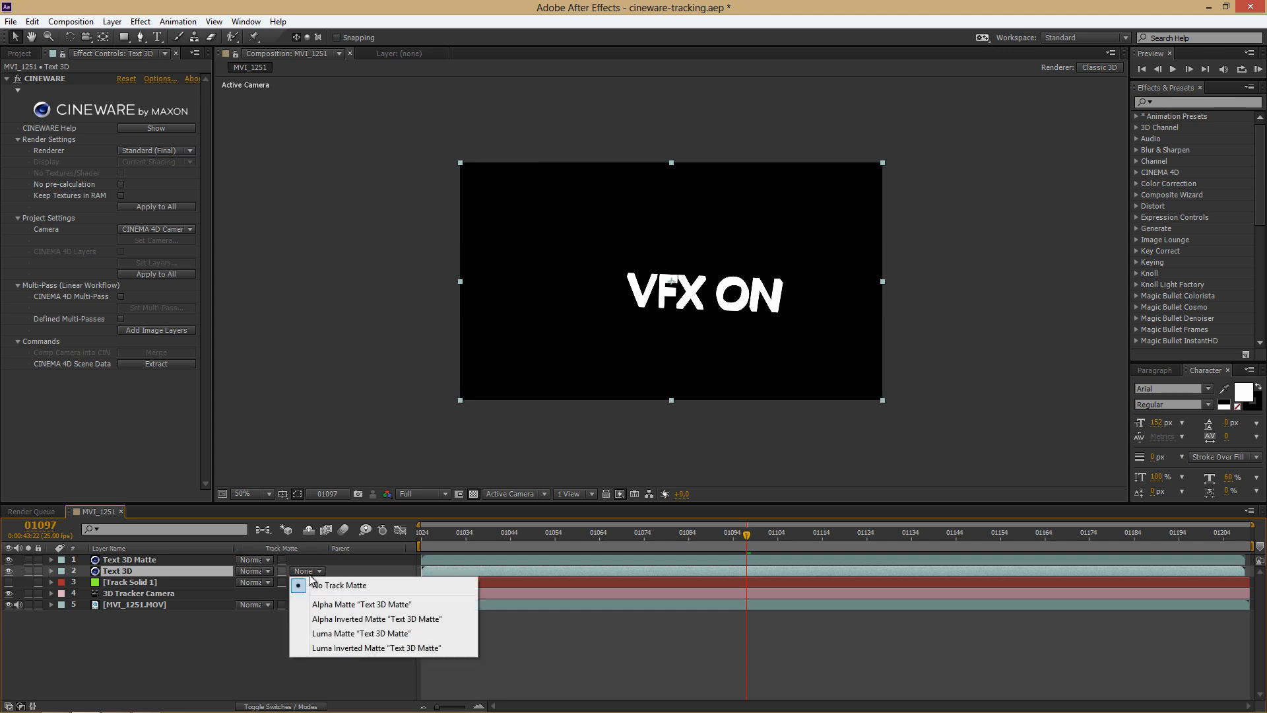
left_click(392, 635)
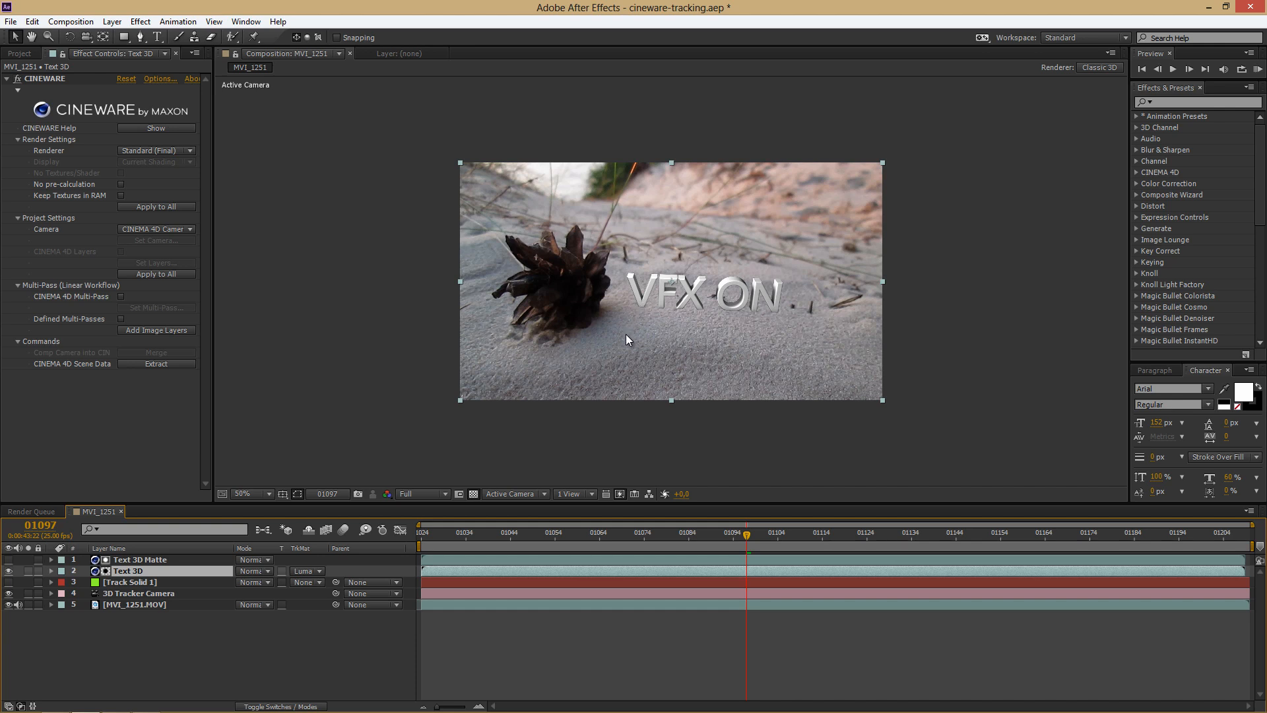
Step: Duplicate the Text 3D Matte layer and rename the copy as Text 3D AO
left_click(140, 560)
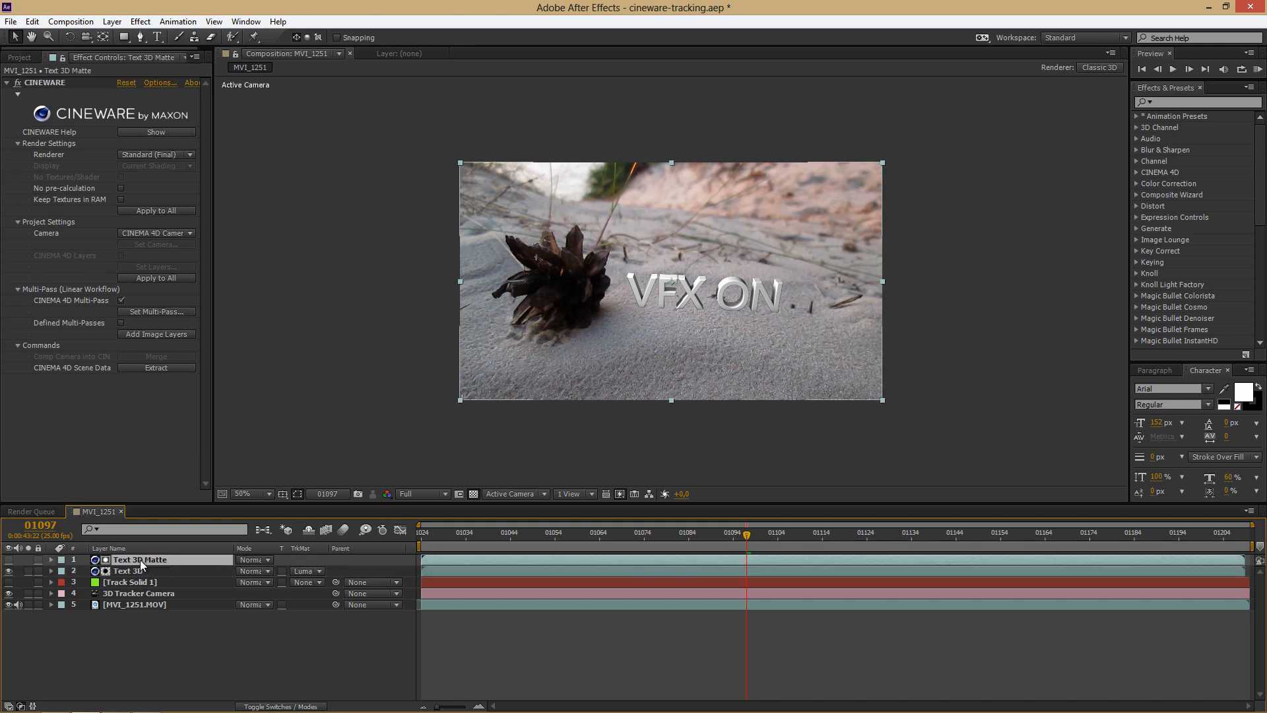
key("ctrl+d")
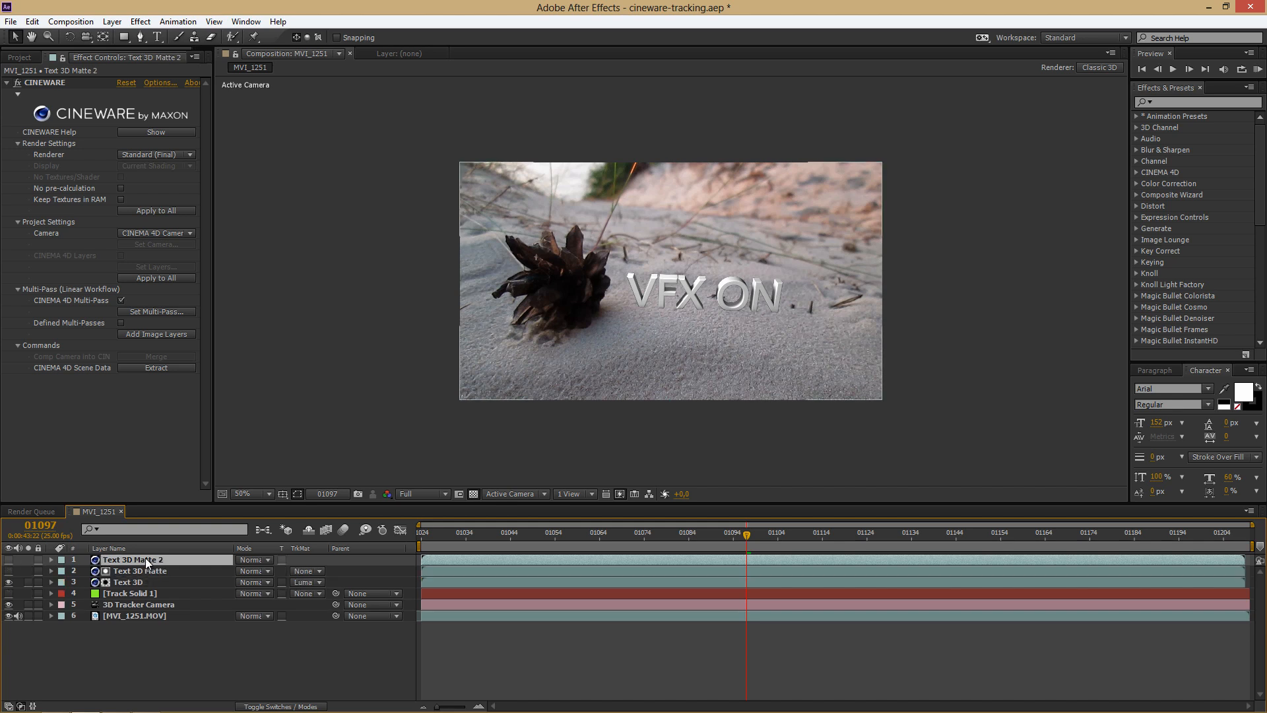
key("Return")
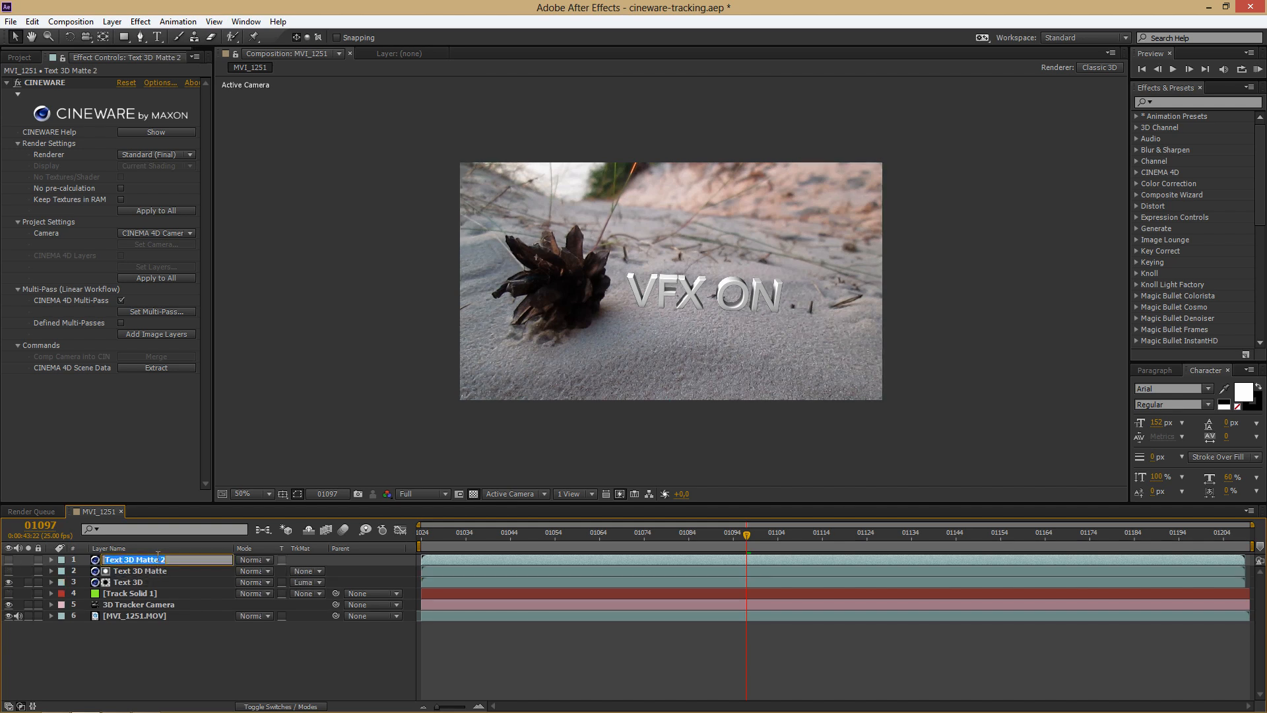
left_click_drag(166, 560, 140, 561)
type("AO")
left_click(176, 567)
left_click(171, 561)
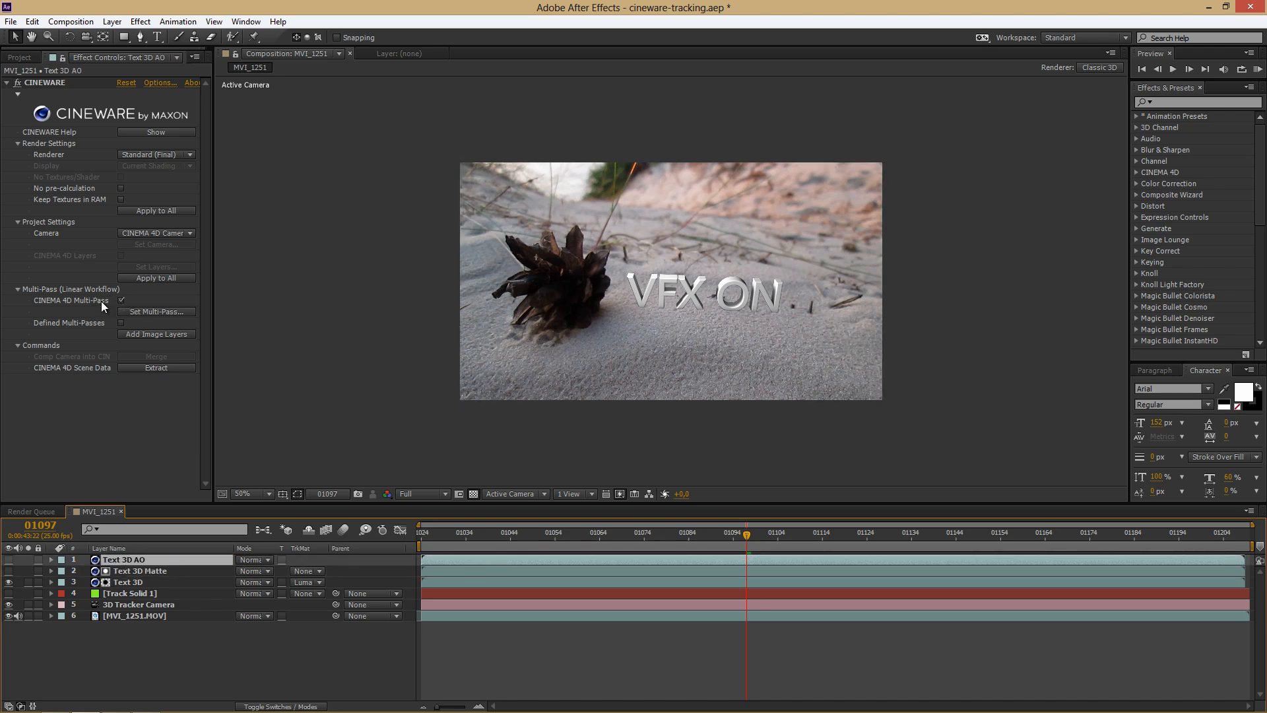
Step: Set the CINEMA 4D Multi-Pass of the Text 3D AO layer to Ambient Occlusion
left_click(156, 313)
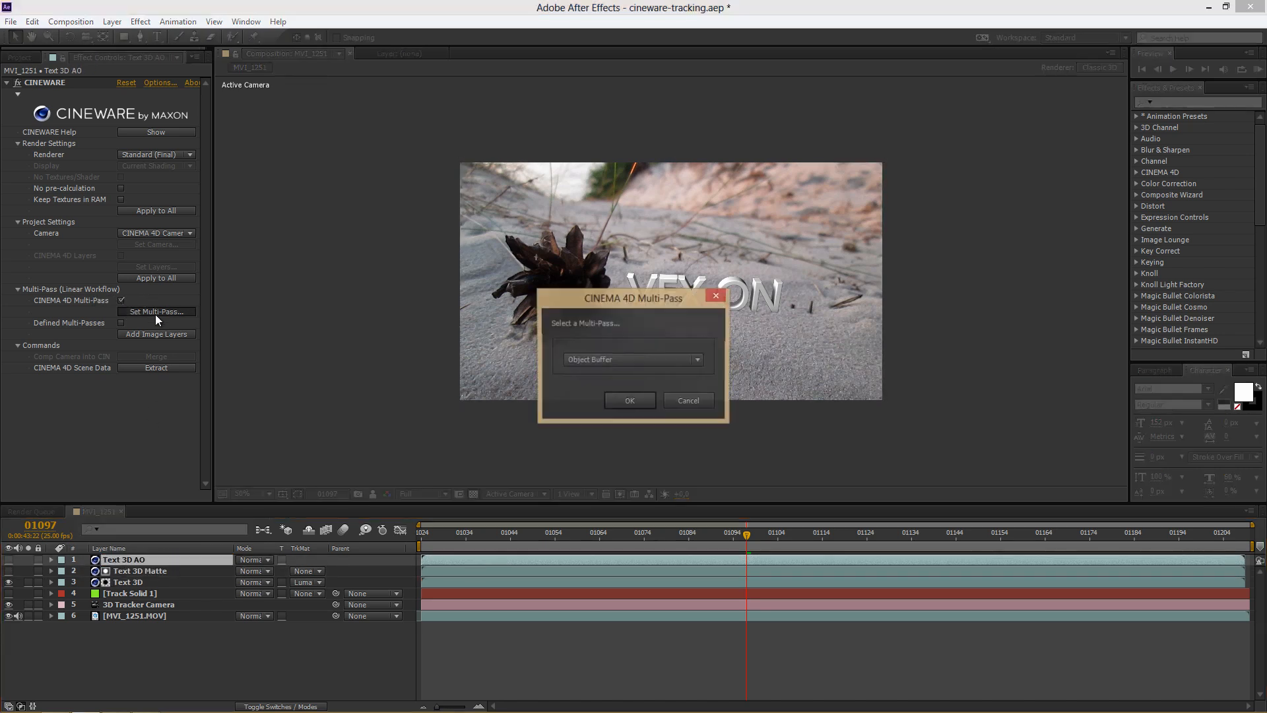
left_click(697, 360)
left_click(607, 388)
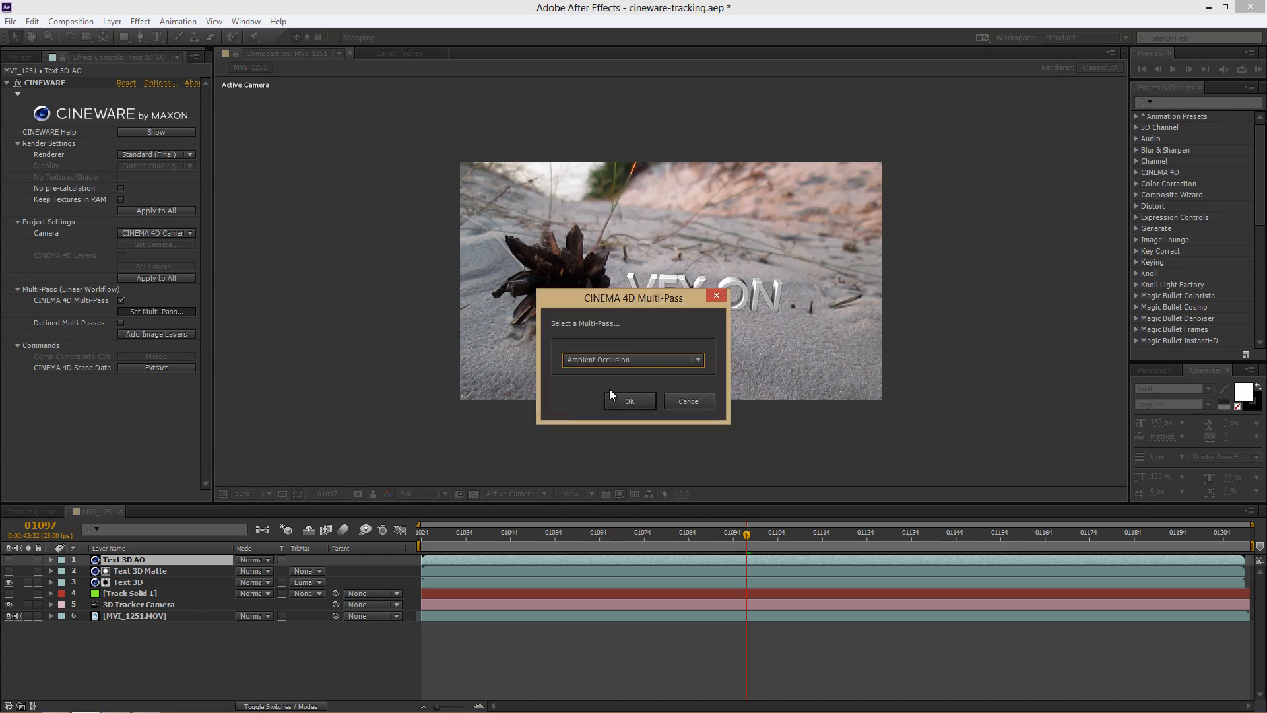
left_click(628, 402)
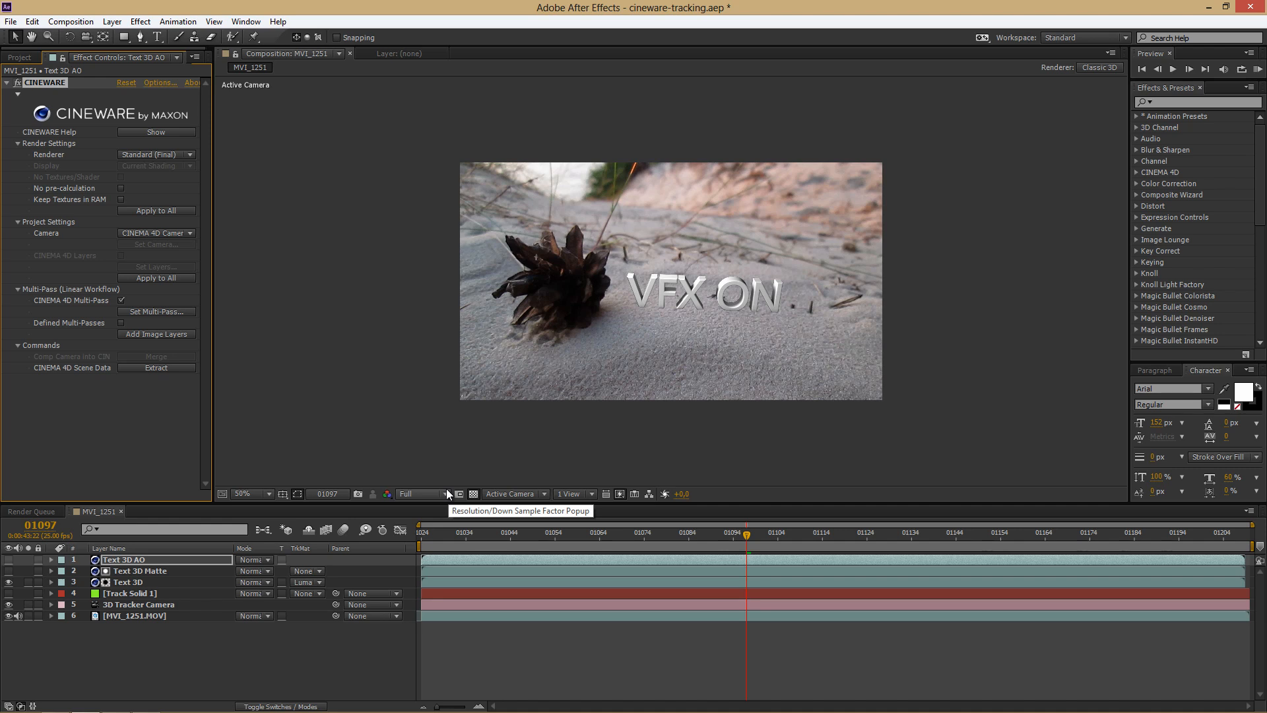
Step: Make the Text 3D AO layer visible and set its blending mode to Multiply
left_click(9, 560)
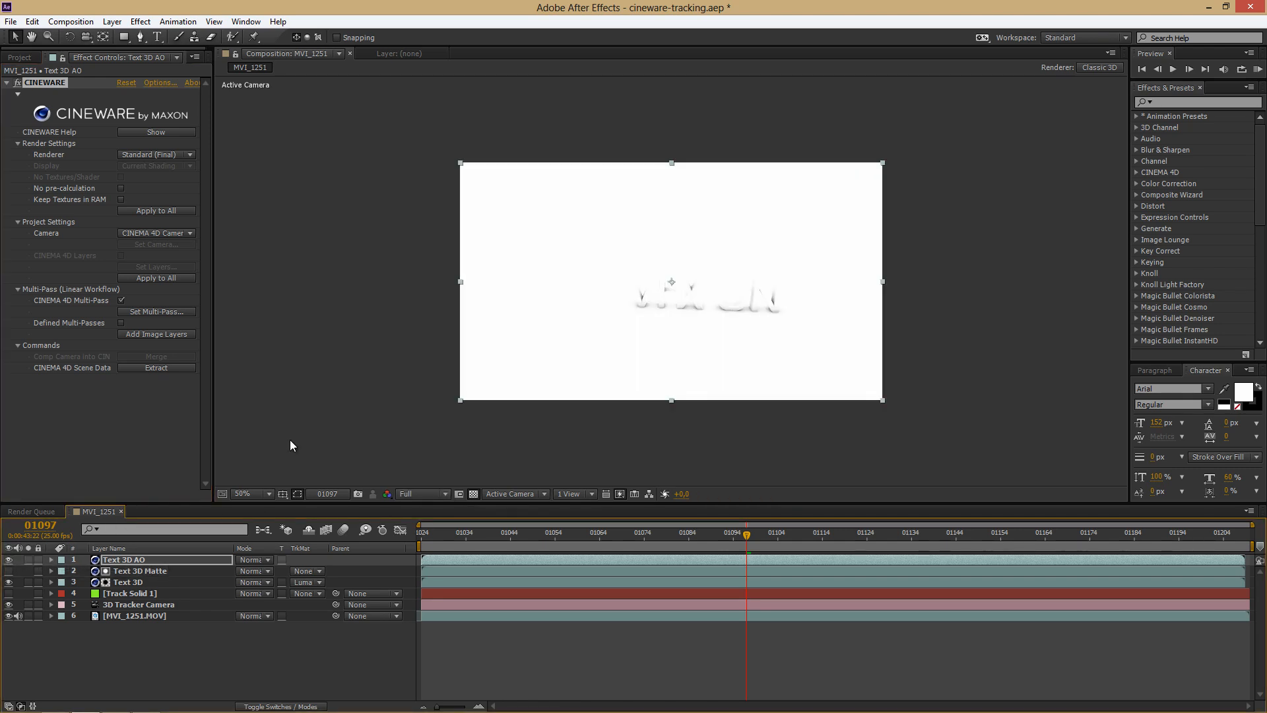
left_click(268, 559)
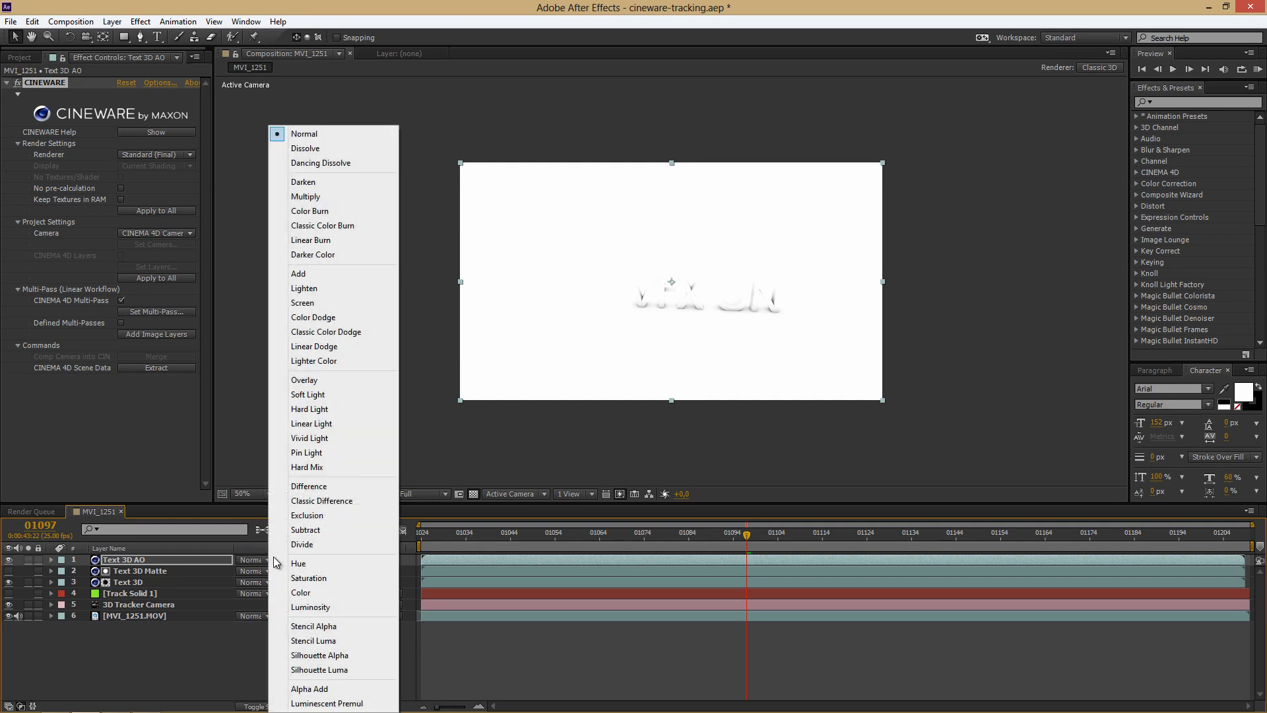
left_click(331, 196)
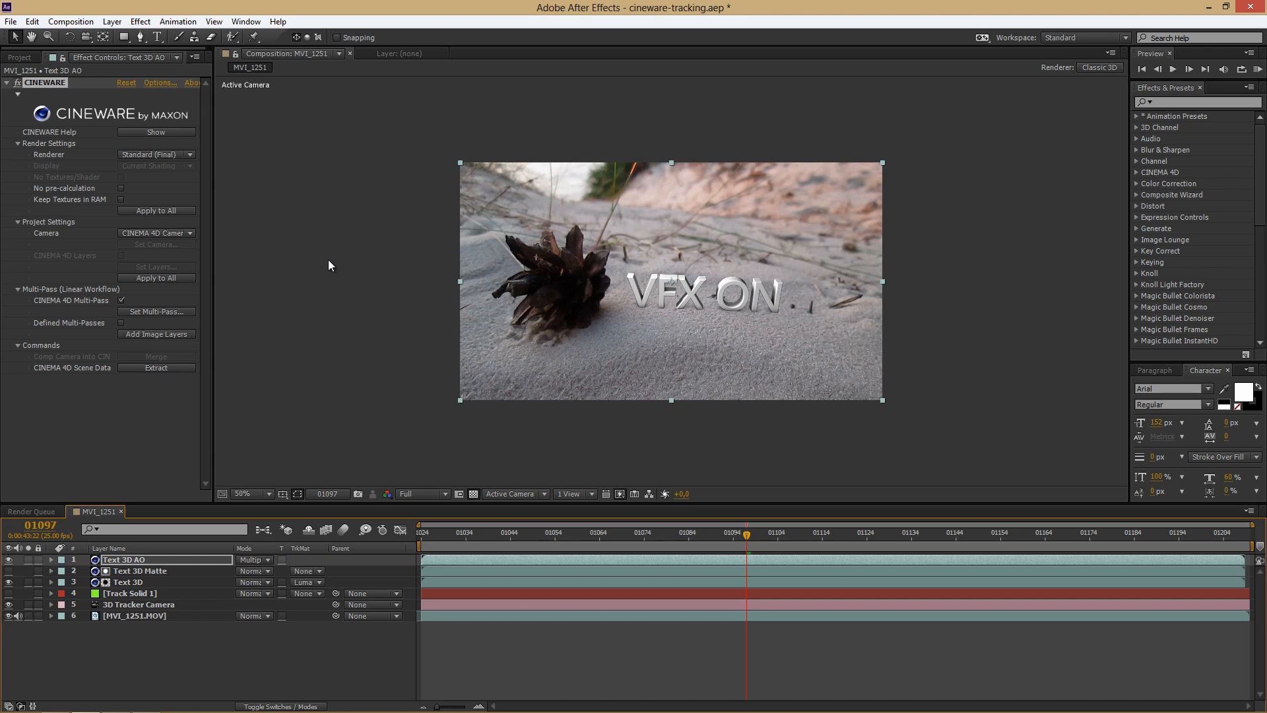
Step: Duplicate the Text 3D AO layer and rename the copy as Text 3D Shadows
left_click(148, 564)
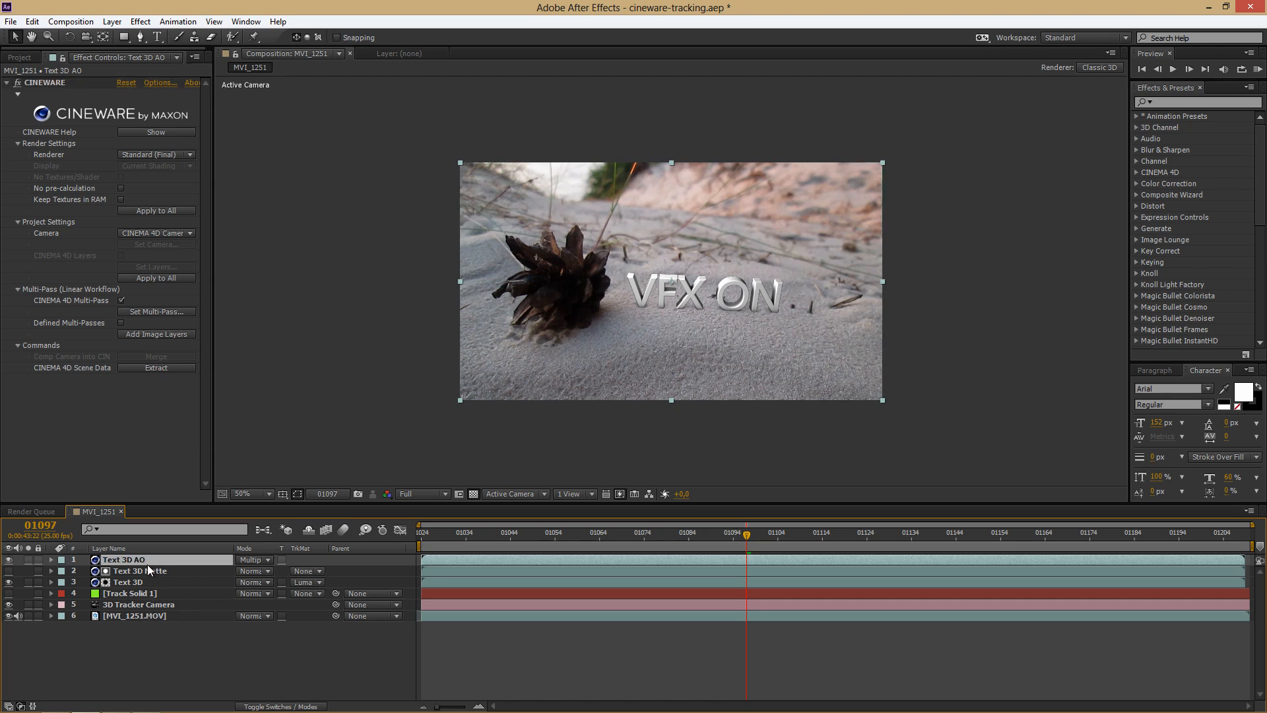
key("ctrl+d")
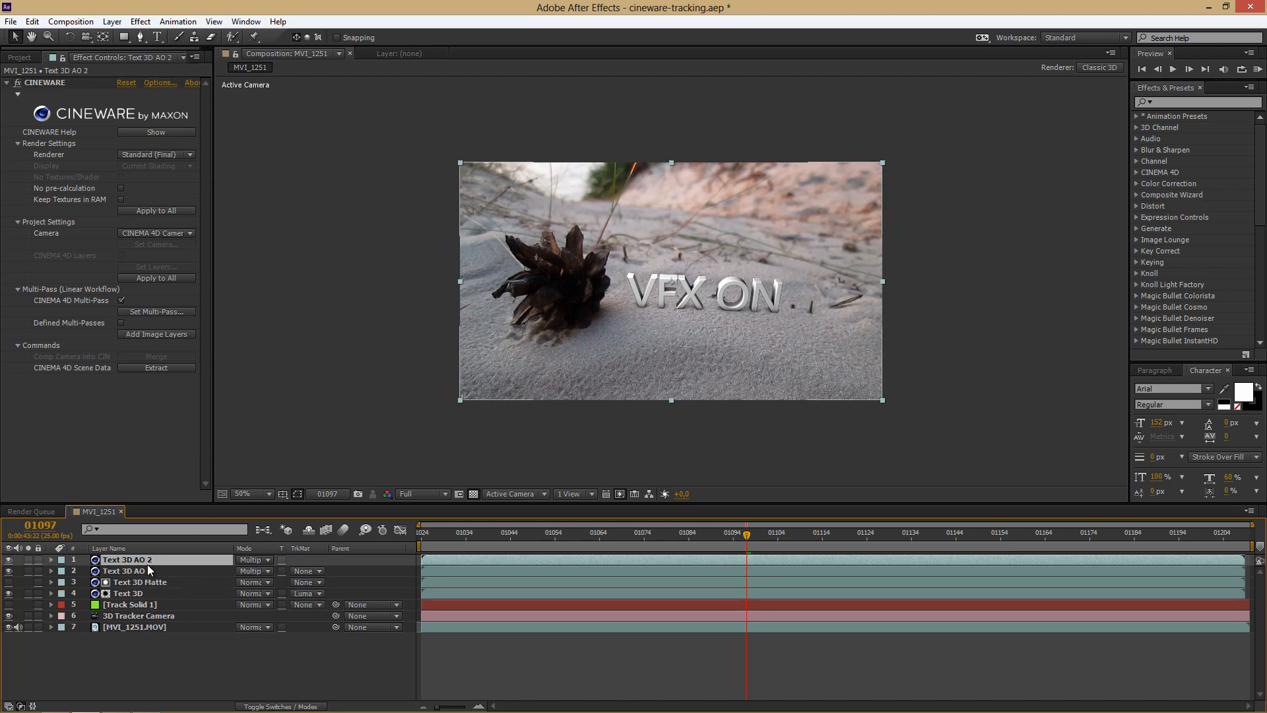
key("Return")
left_click(178, 558)
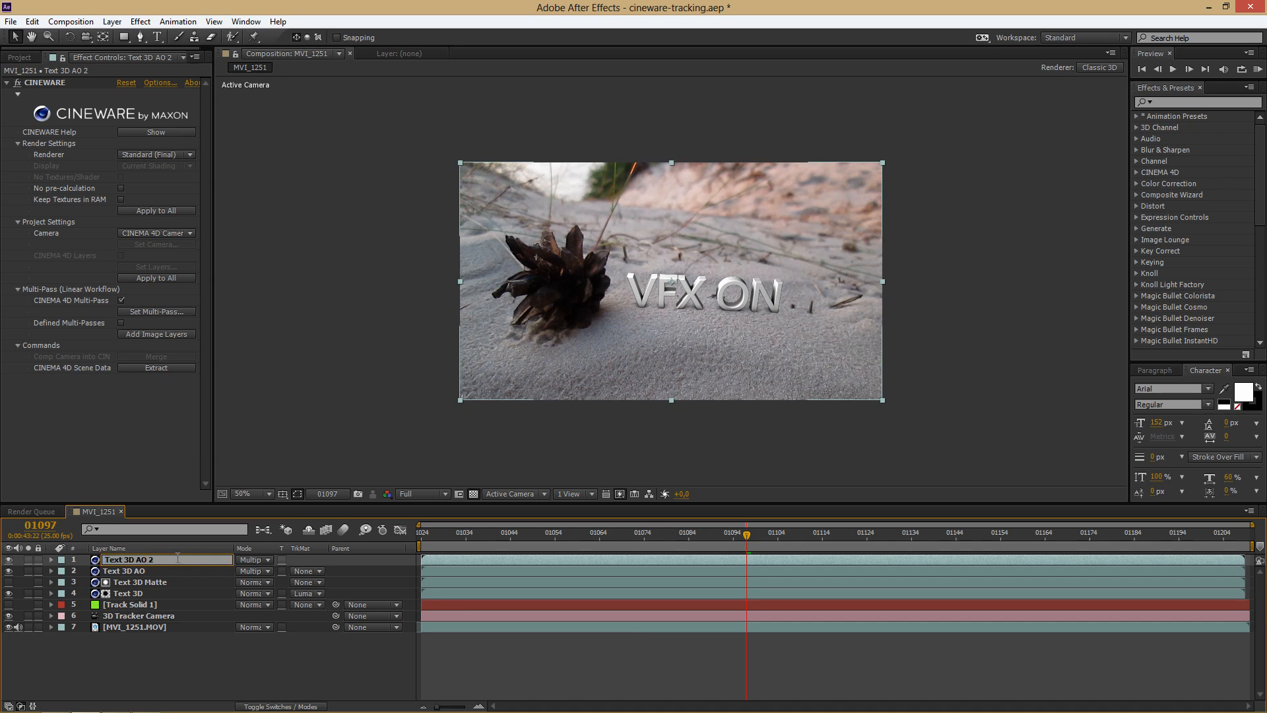
key("BackSpace")
key("BackSpace")
type("Shadows")
key("Return")
Step: Set the CINEMA 4D Multi-Pass of the Text 3D Shadows layer to Shadow
left_click(175, 311)
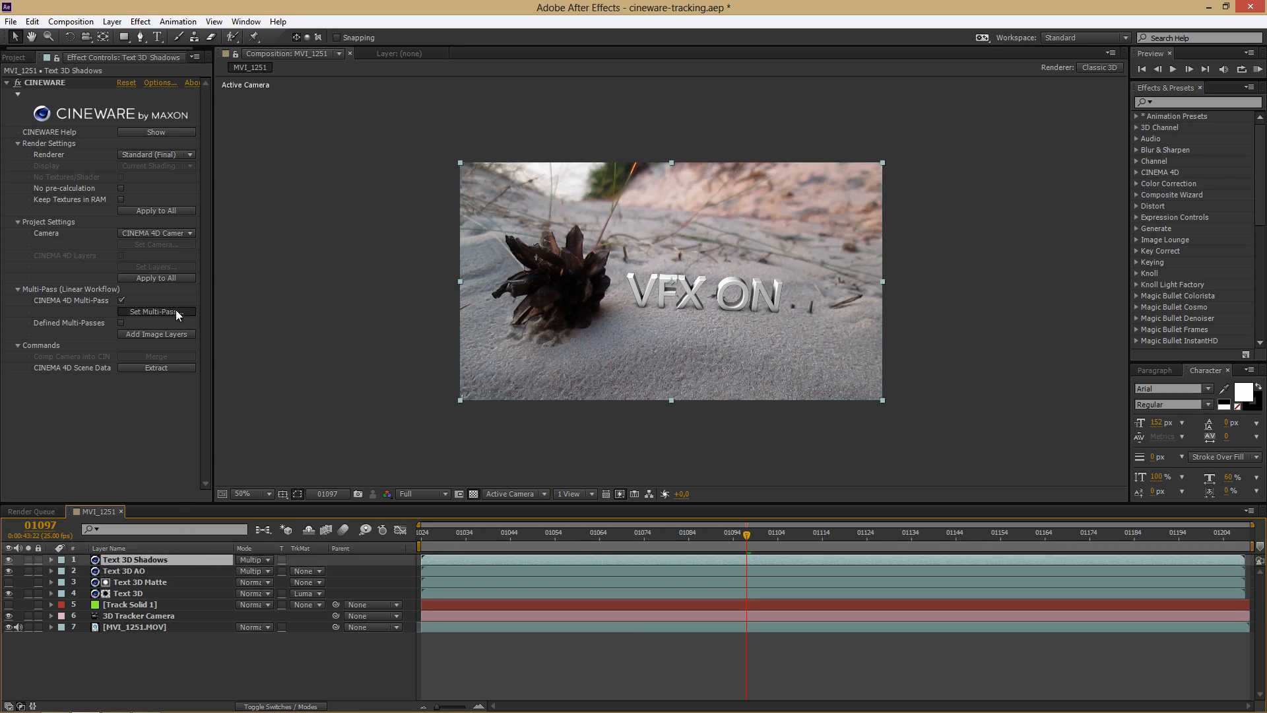
left_click(584, 362)
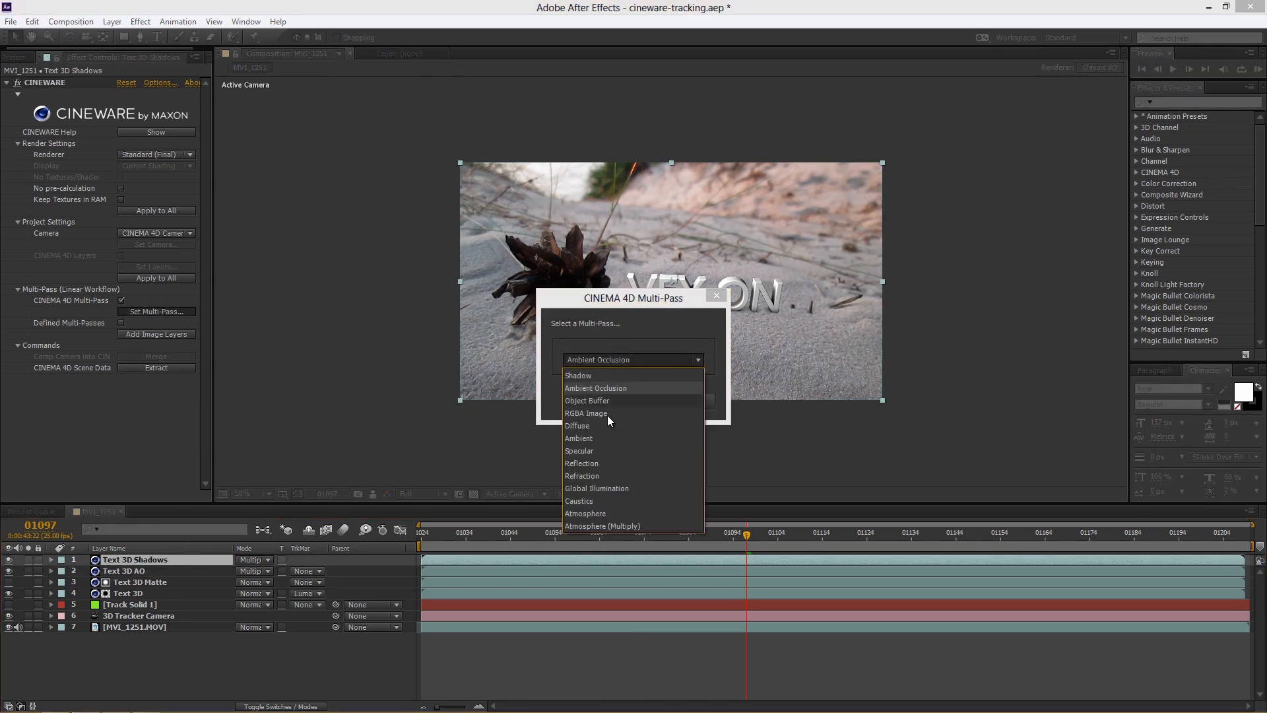
left_click(600, 378)
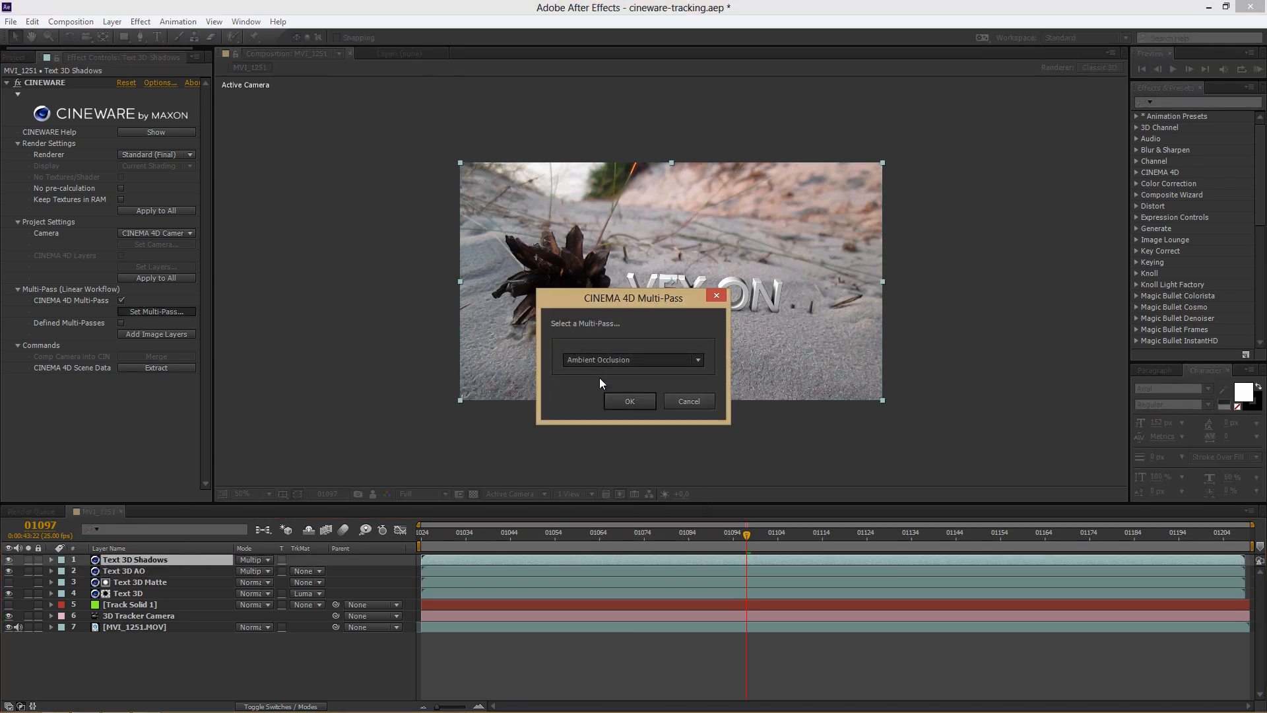
left_click(648, 402)
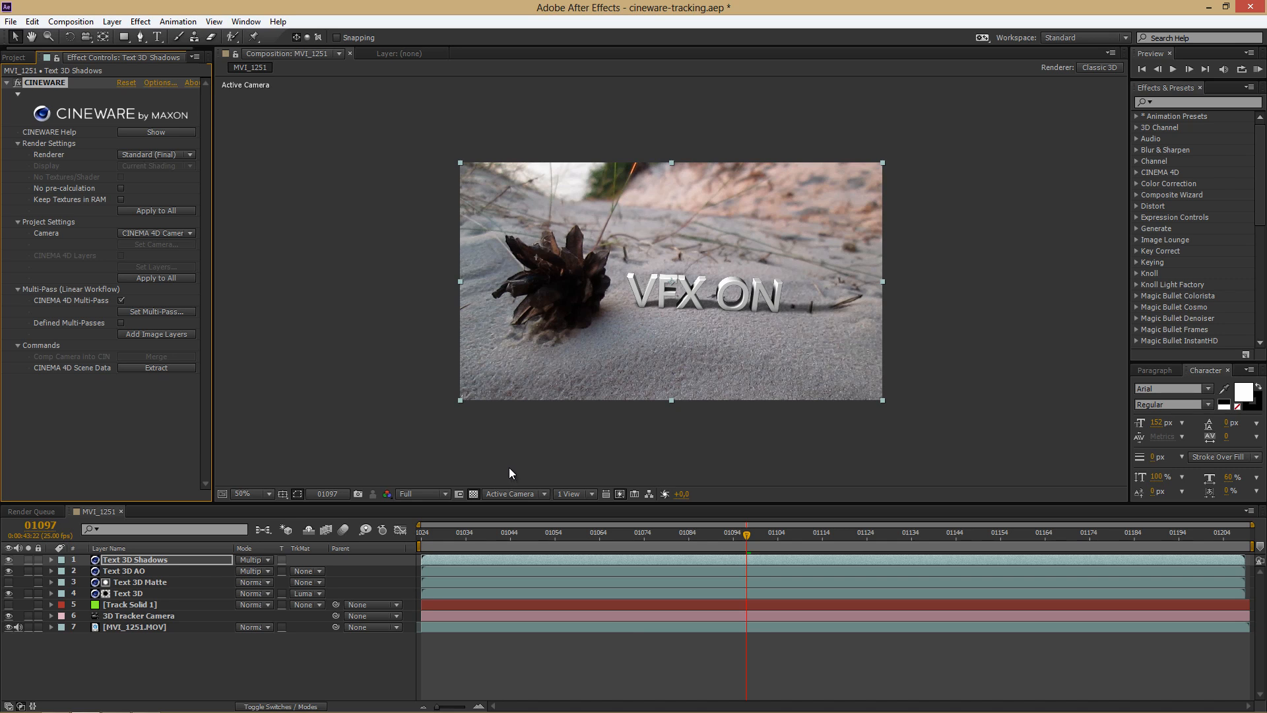
left_click(140, 570)
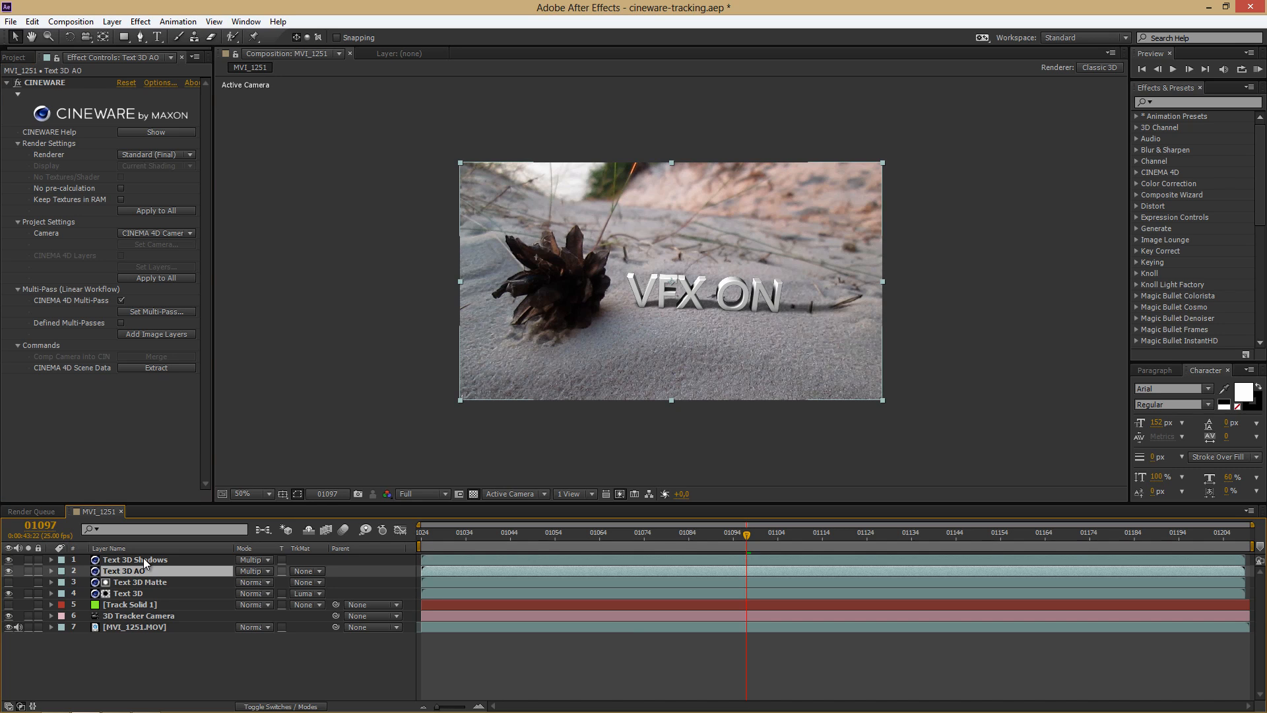
left_click(144, 559)
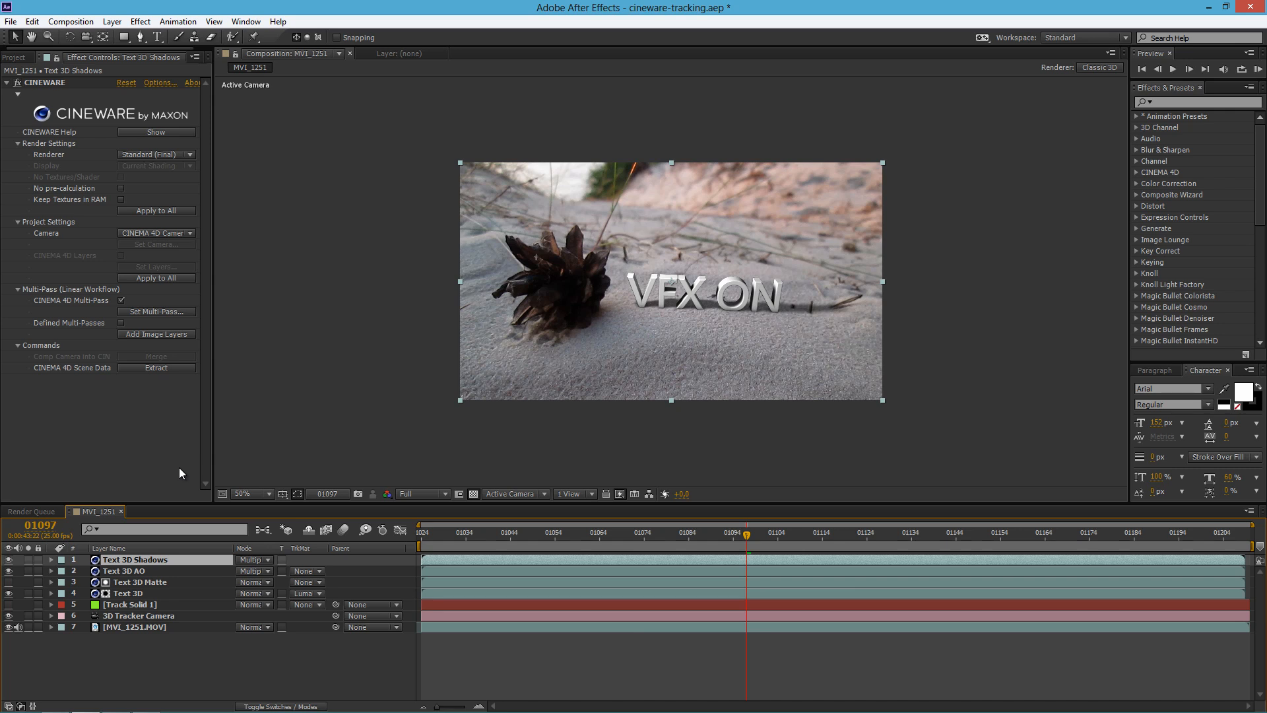
Step: Add a Curves effect to the Text 3D layer and shape its RGB curve to lift the dark tones and flatten the midtones
left_click(129, 592)
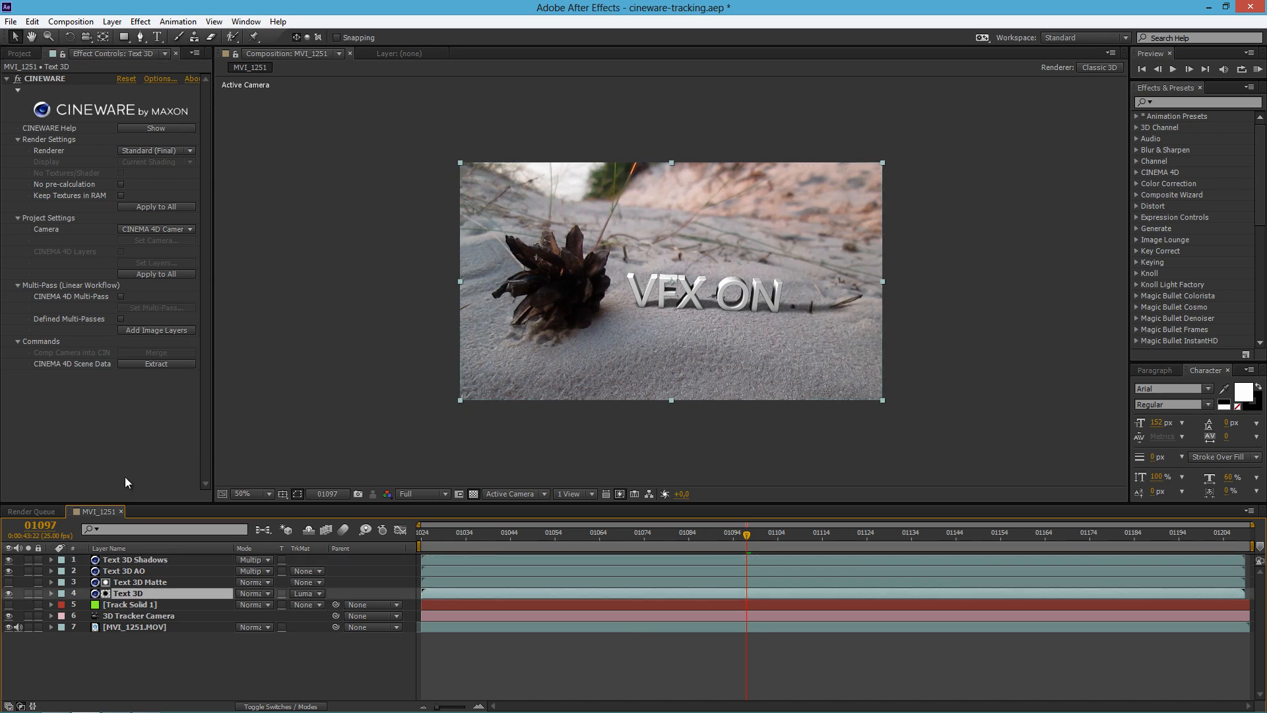
left_click(142, 24)
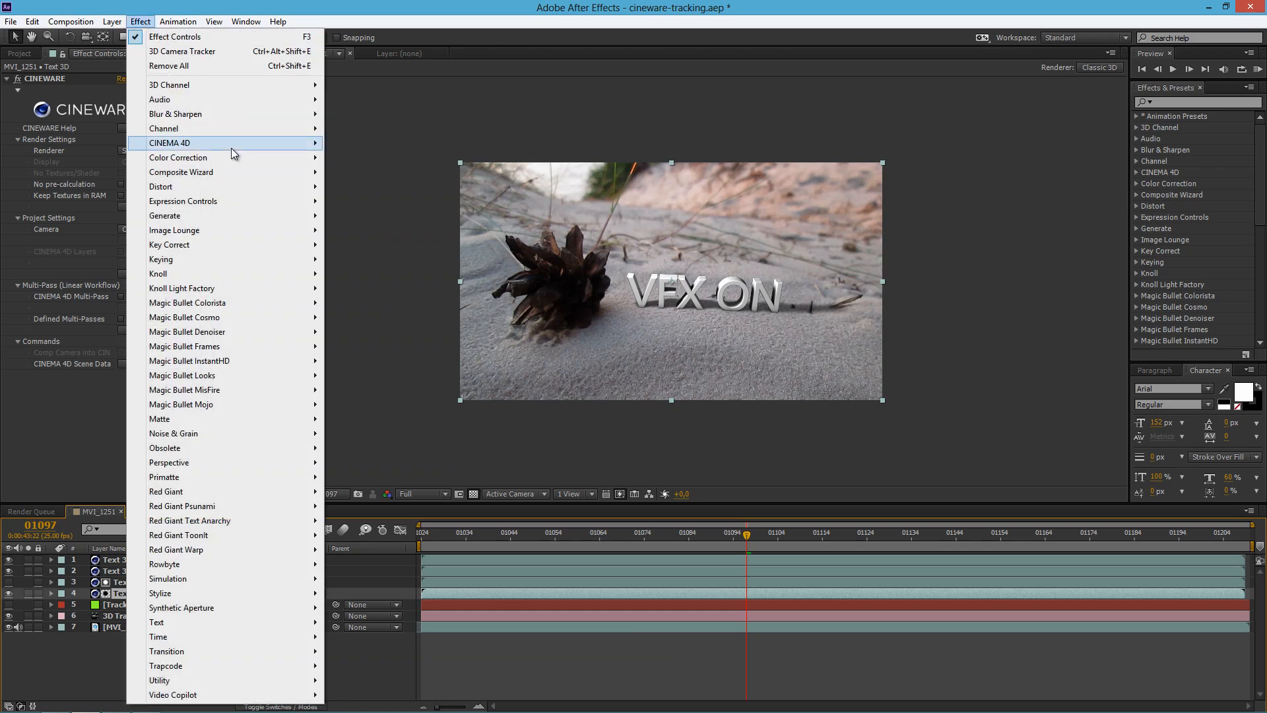
mouse_move(279, 159)
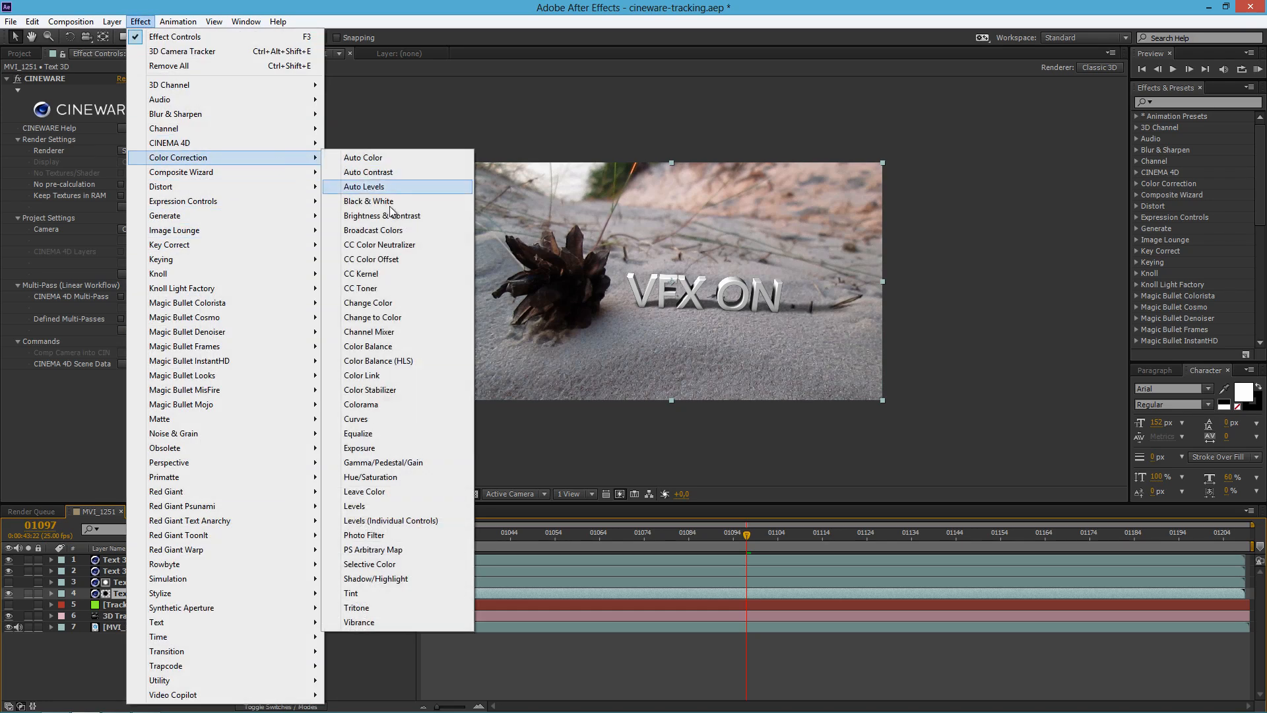
left_click(390, 417)
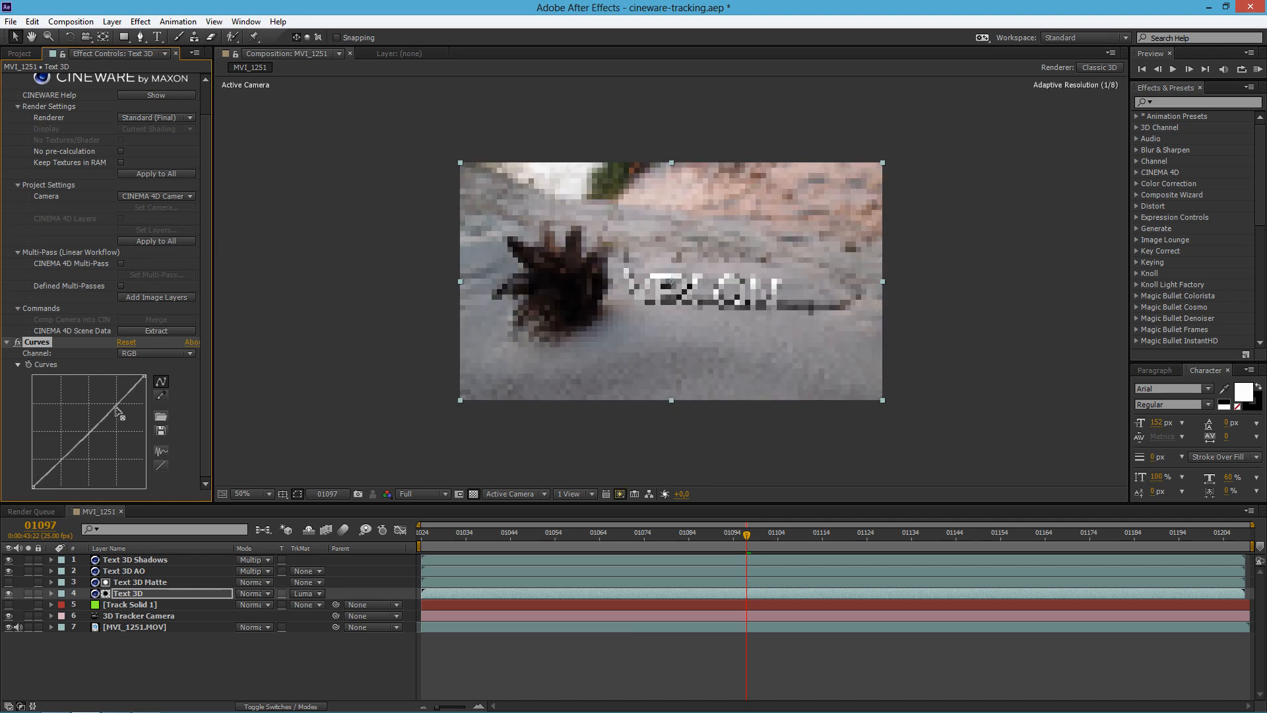
left_click_drag(116, 410, 117, 410)
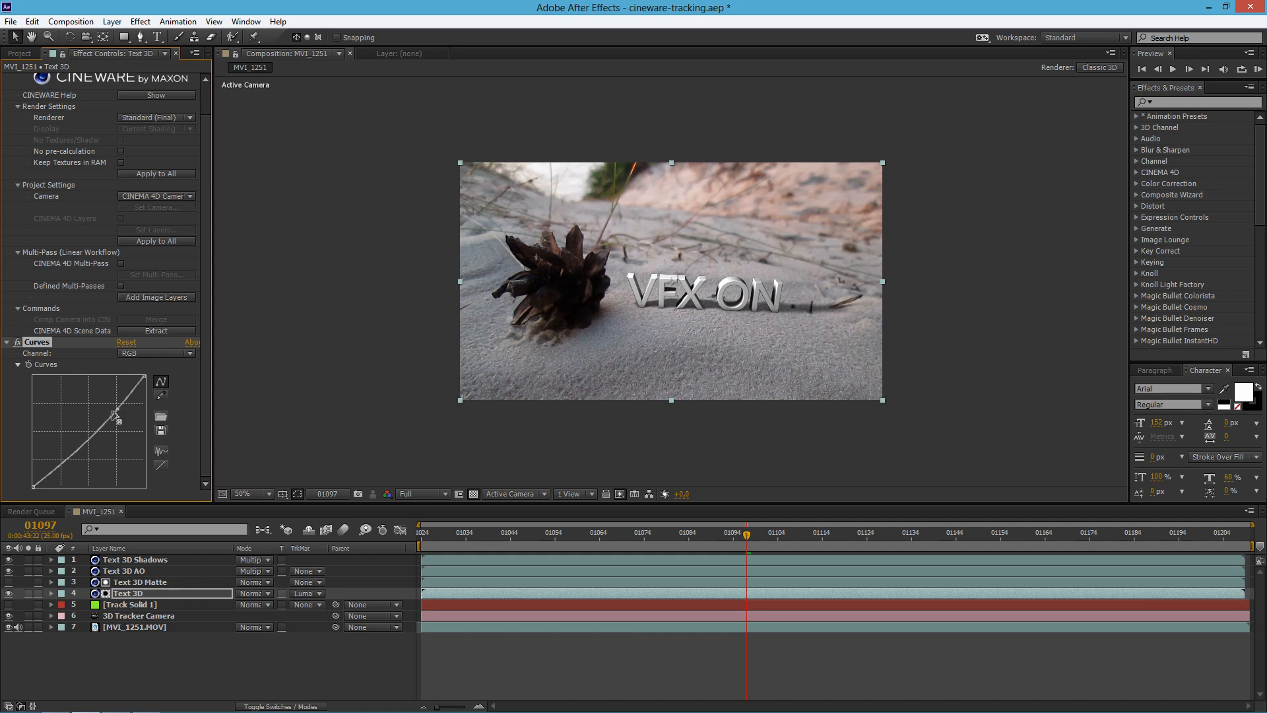
left_click_drag(113, 412, 81, 461)
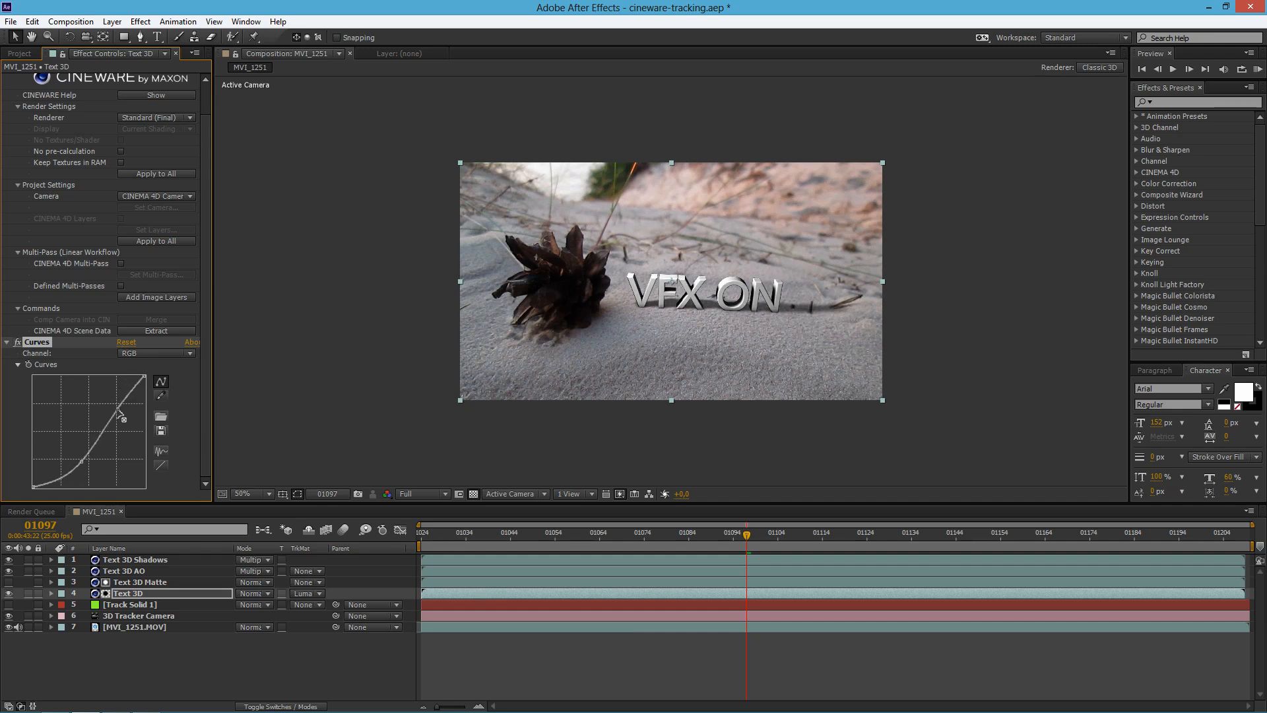
left_click_drag(117, 410, 115, 406)
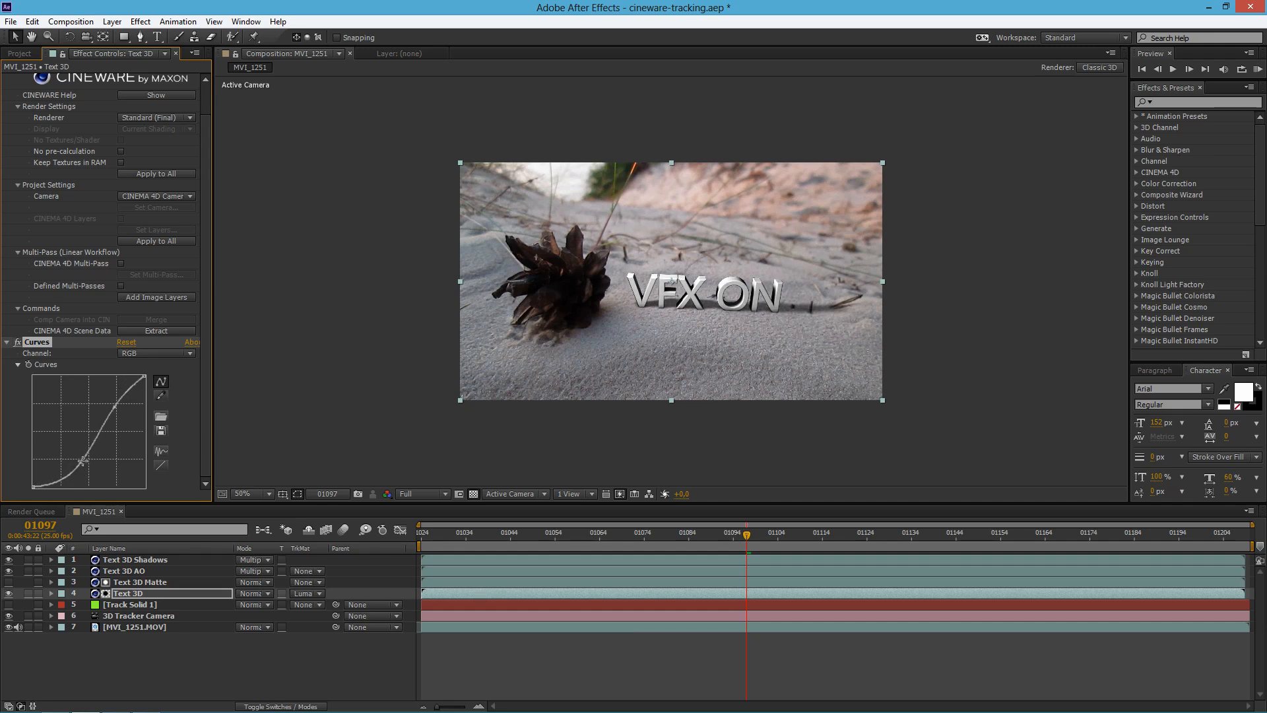
left_click_drag(81, 460, 57, 432)
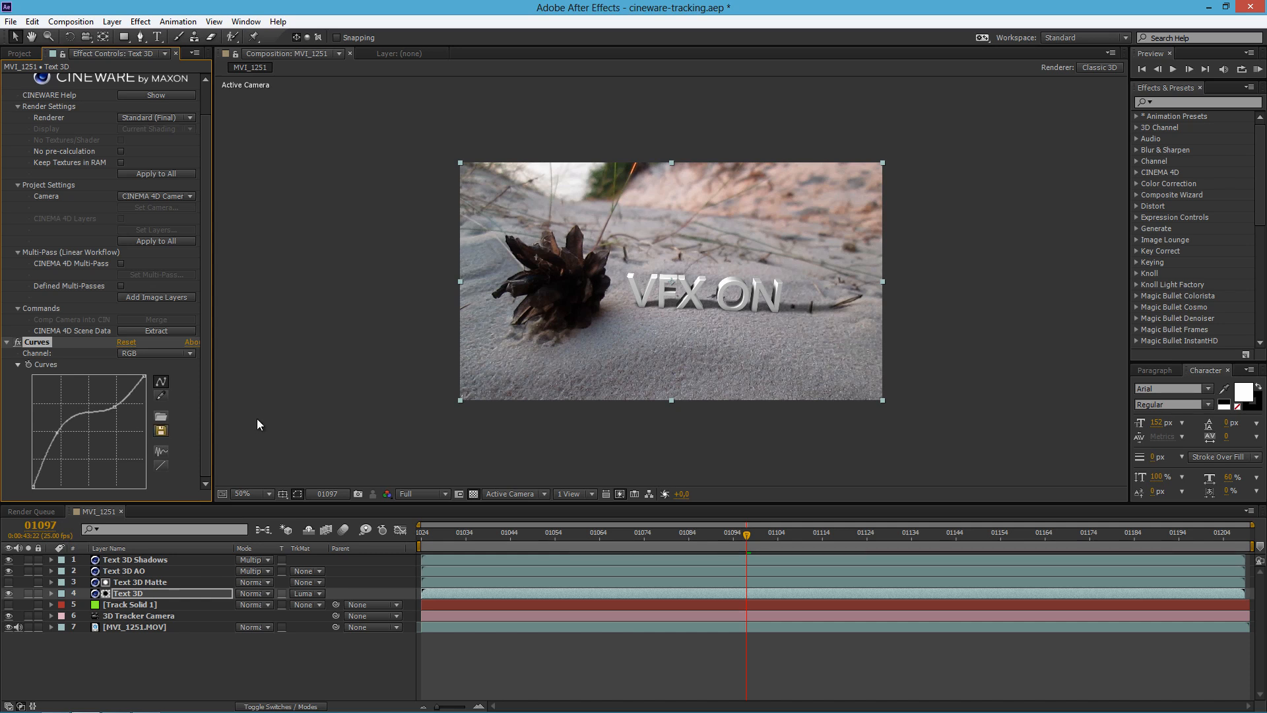
Step: Raise the upper and lower parts of the Red channel curve on the Text 3D layer to warm the text
left_click(159, 353)
left_click(160, 382)
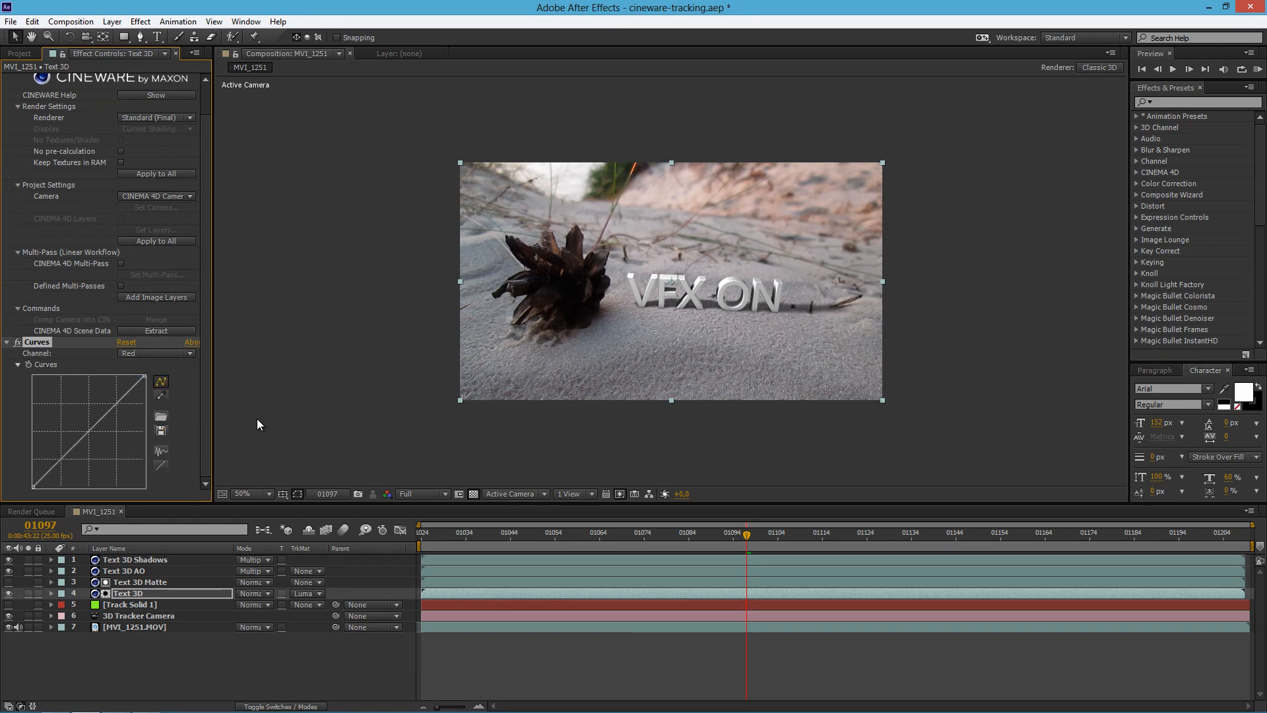
left_click_drag(109, 411, 109, 403)
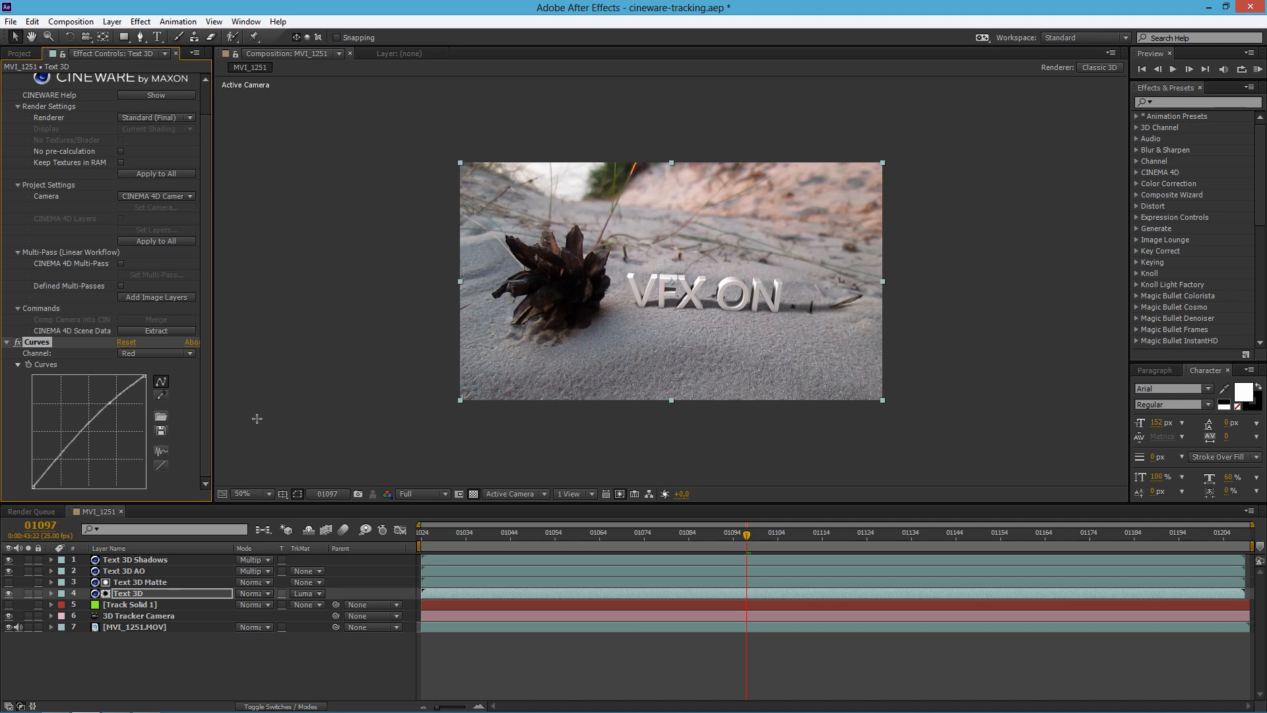
mouse_move(69, 443)
left_mouse_down()
mouse_move(69, 455)
mouse_move(58, 448)
left_mouse_up()
Step: Add a Curves effect to the MVI_1251.MOV layer and raise its RGB curve slightly to brighten the footage
left_click(135, 627)
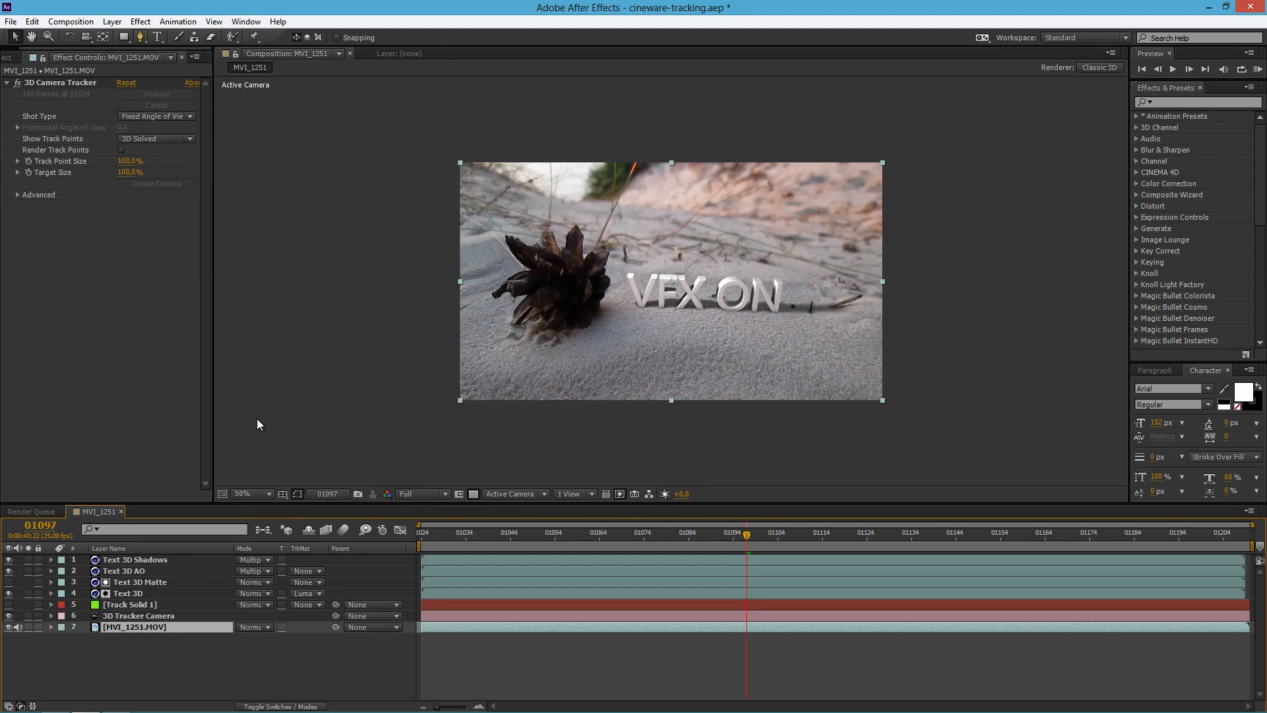
left_click(140, 22)
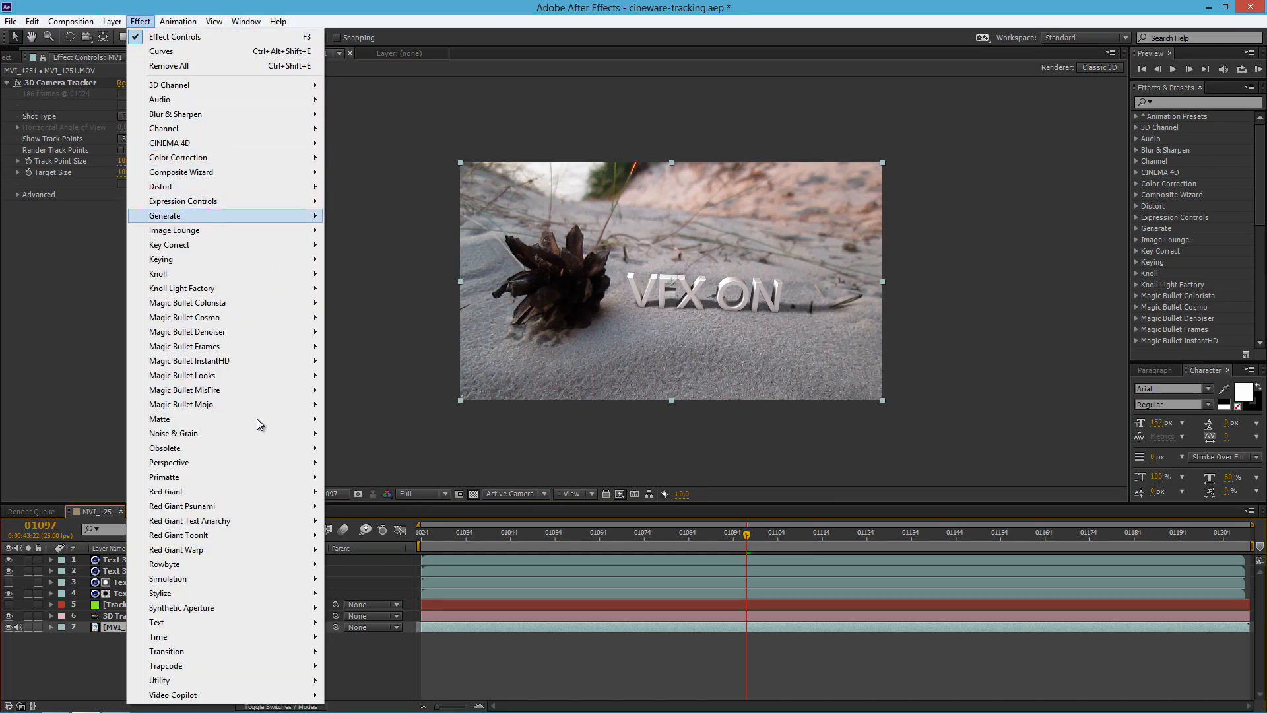
mouse_move(178, 158)
left_click(357, 419)
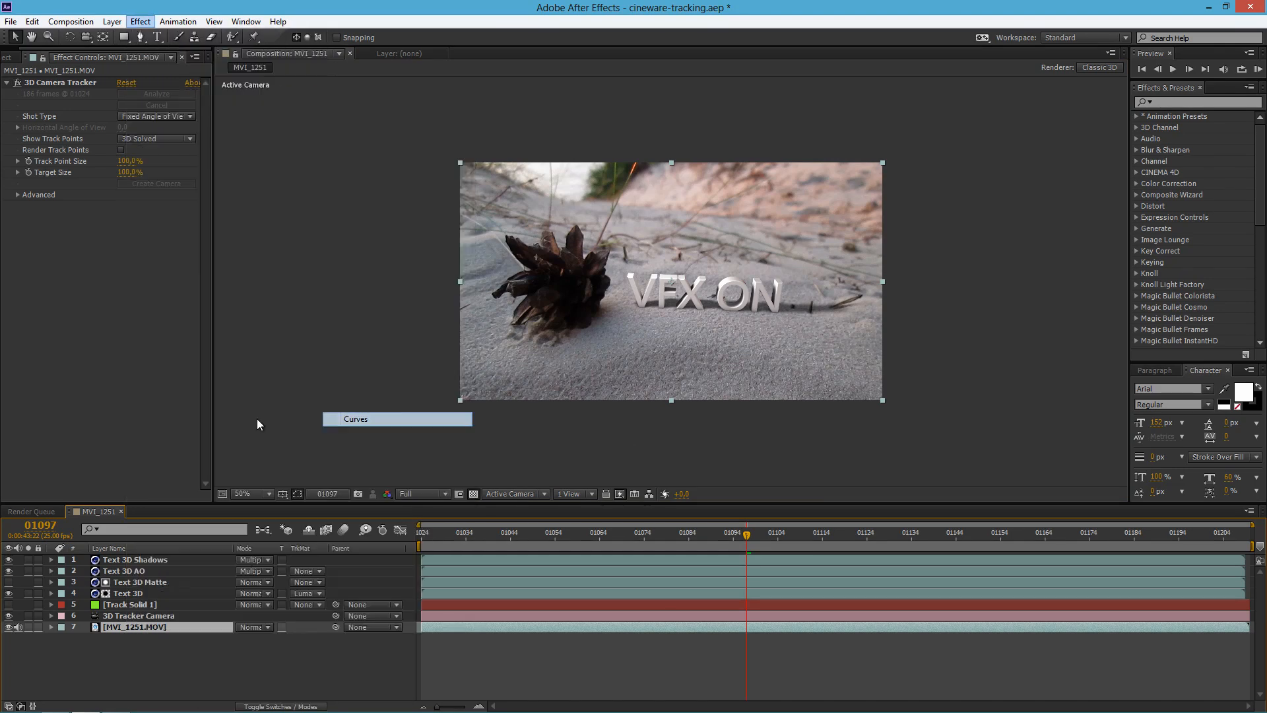
left_click_drag(109, 276, 75, 306)
Step: Raise the Red channel curve of the MVI_1251.MOV layer slightly at its upper and lower parts
left_click(156, 217)
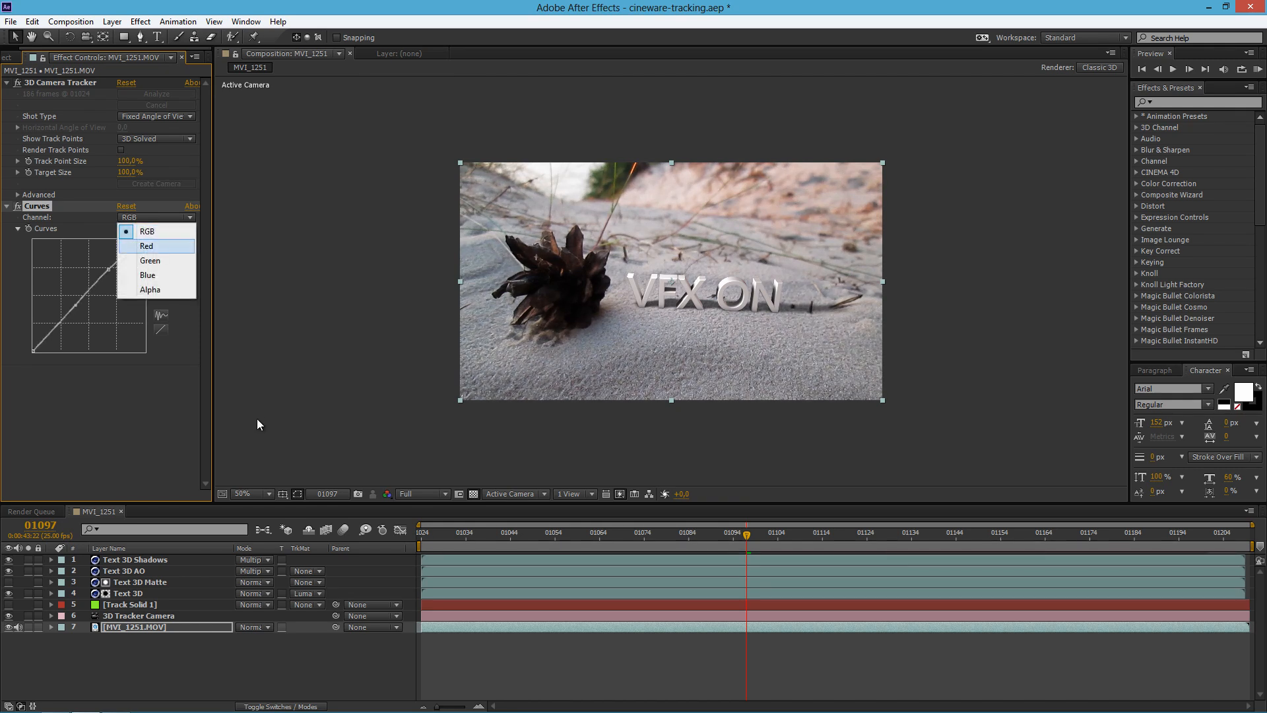
left_click(153, 245)
left_click_drag(109, 276, 110, 269)
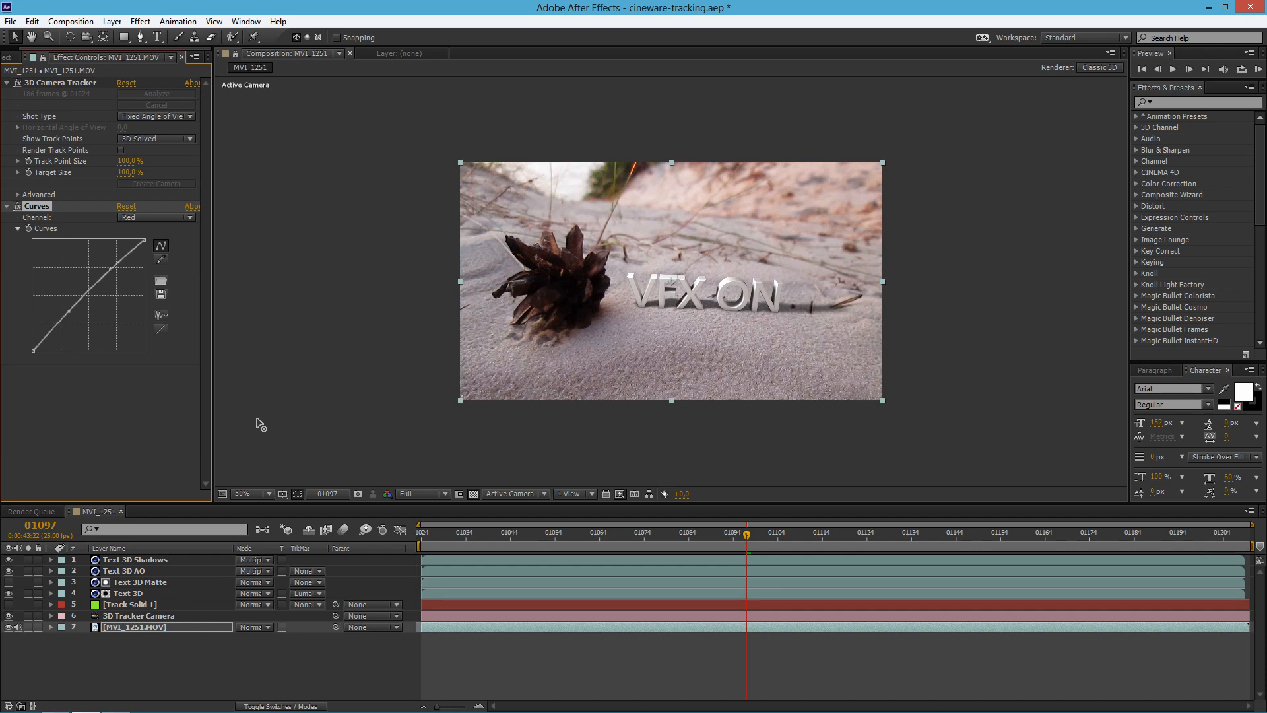
left_click_drag(72, 311, 74, 305)
Step: Lower the Blue channel curve of the MVI_1251.MOV layer slightly at its upper and lower parts to warm the footage
left_click(156, 218)
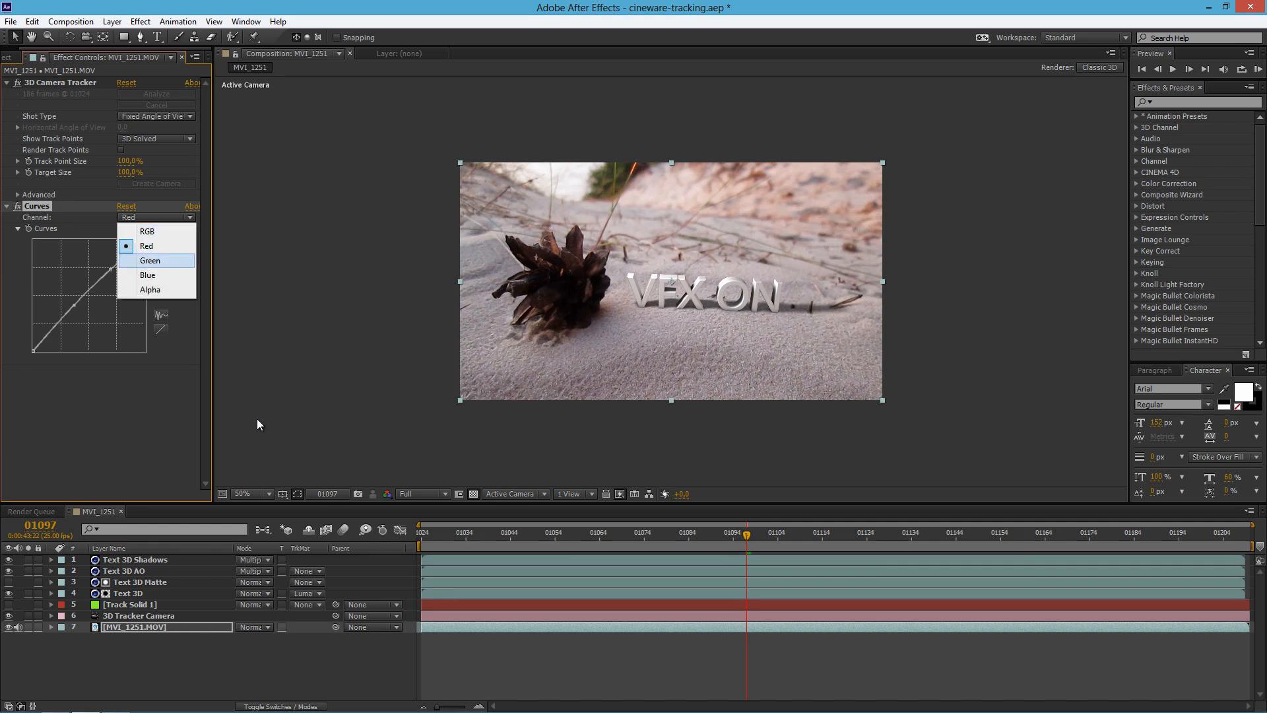
left_click(156, 277)
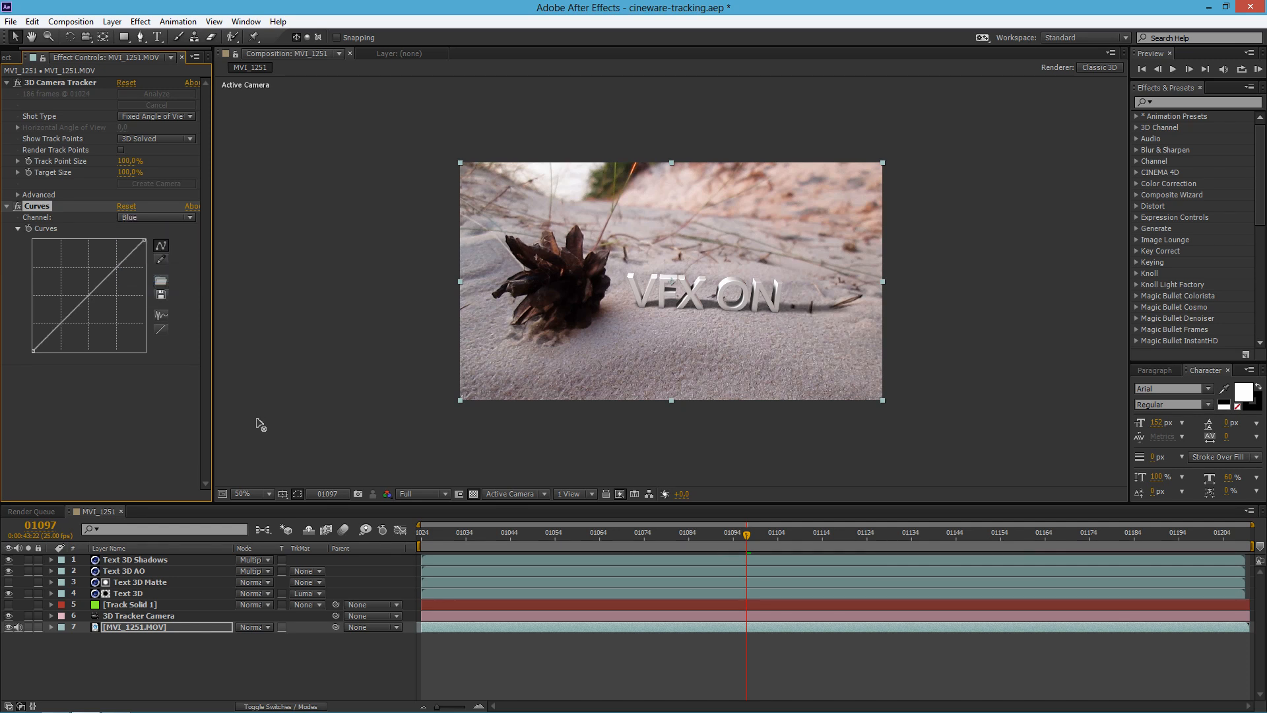
left_click_drag(115, 270, 115, 272)
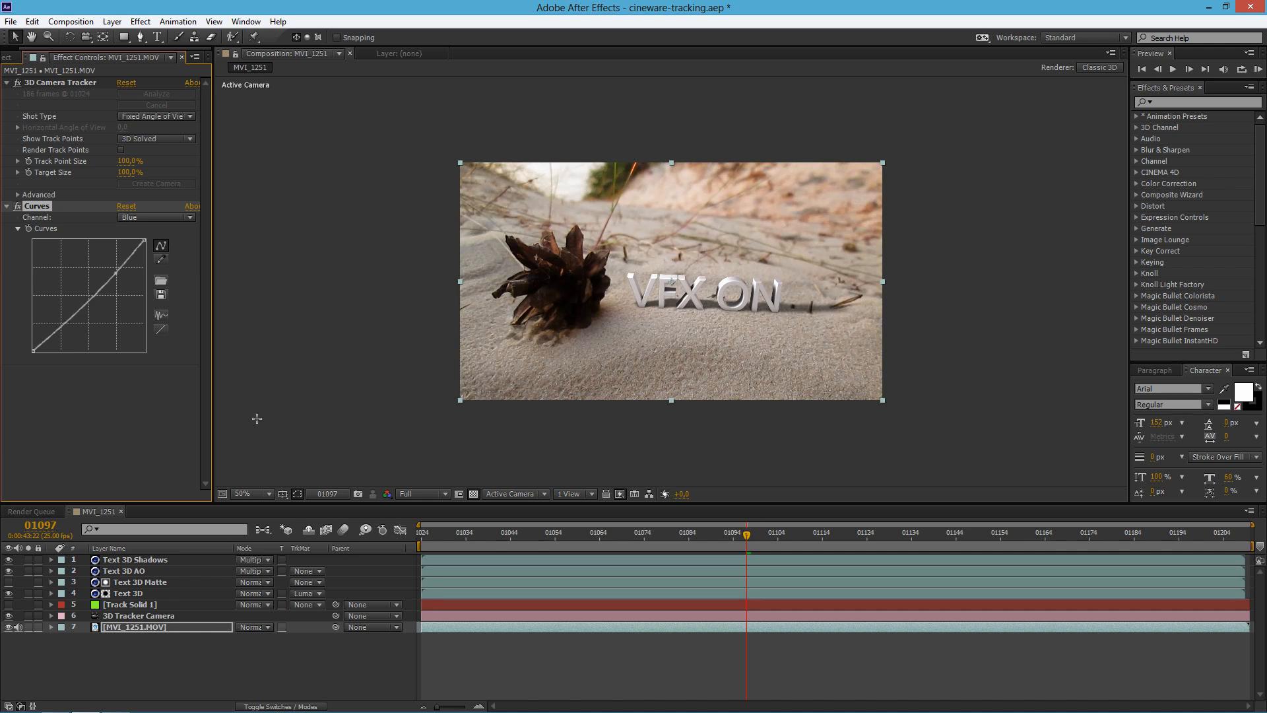
left_click_drag(71, 317, 79, 310)
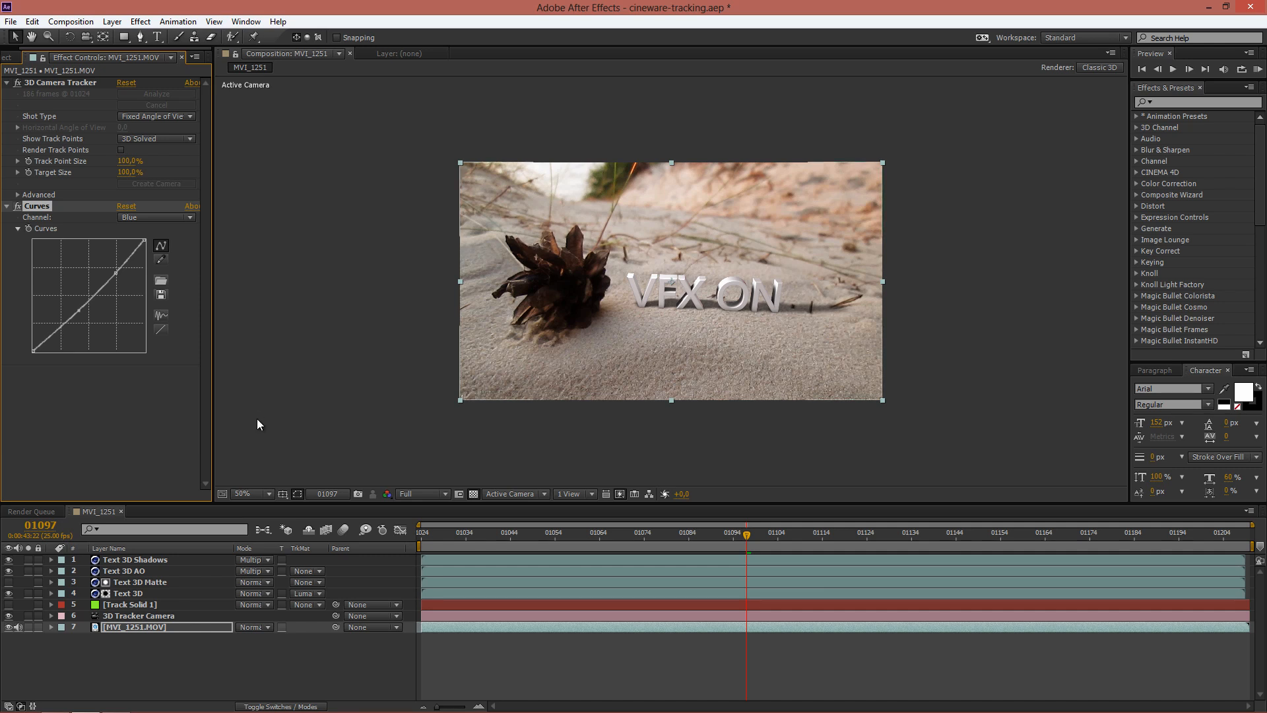
Step: Find the Fast Blur effect and apply it to the Text 3D Shadows layer
key("KP_1")
key("ctrl+5")
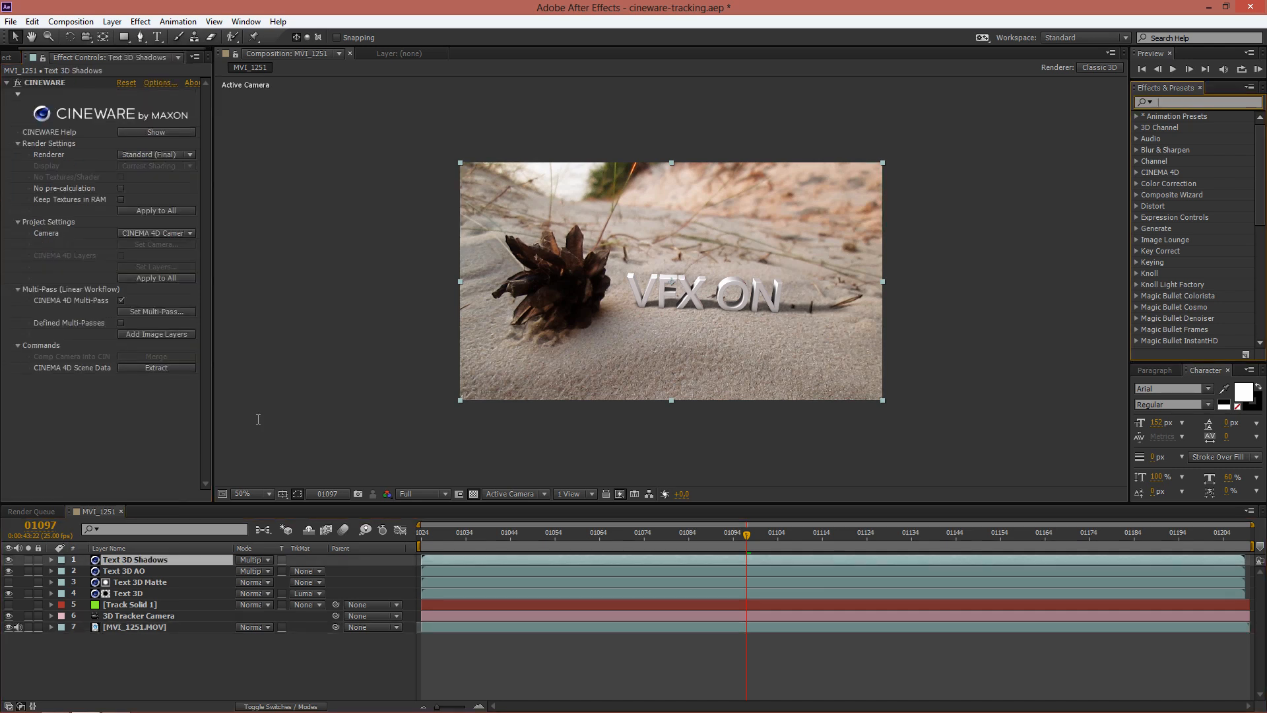
type("fast b")
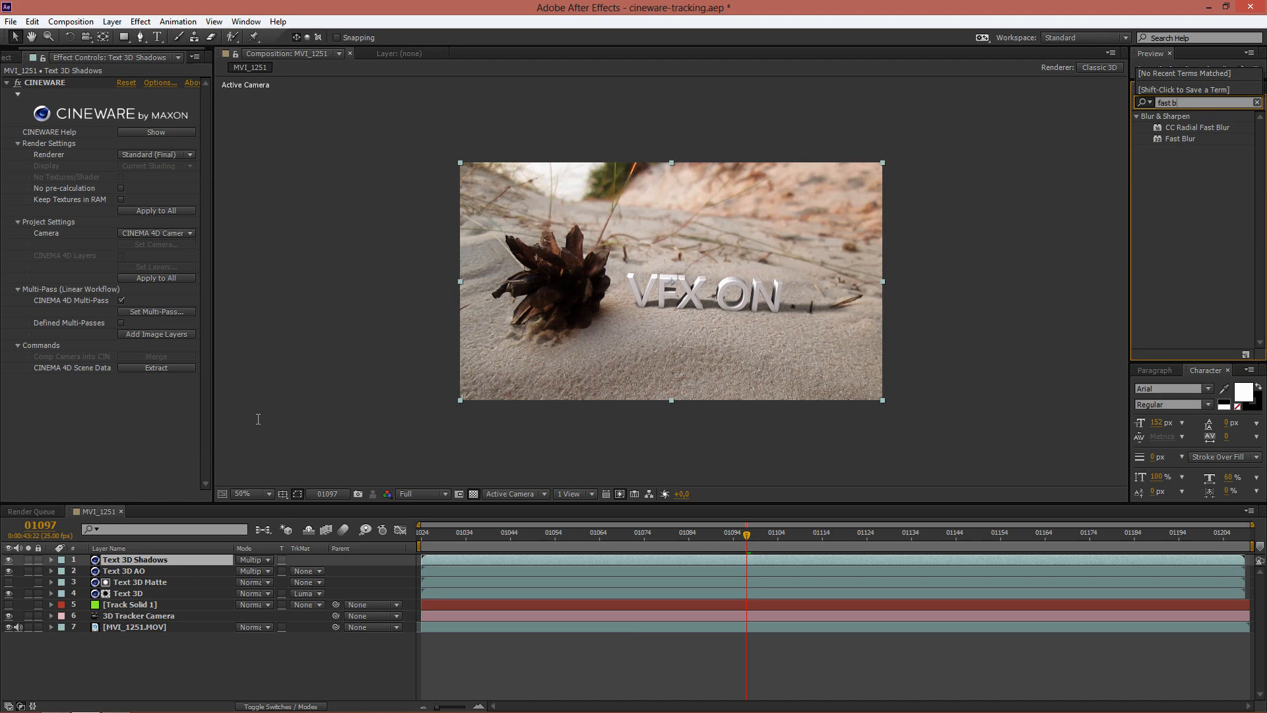
type("l")
left_click_drag(1180, 139, 156, 559)
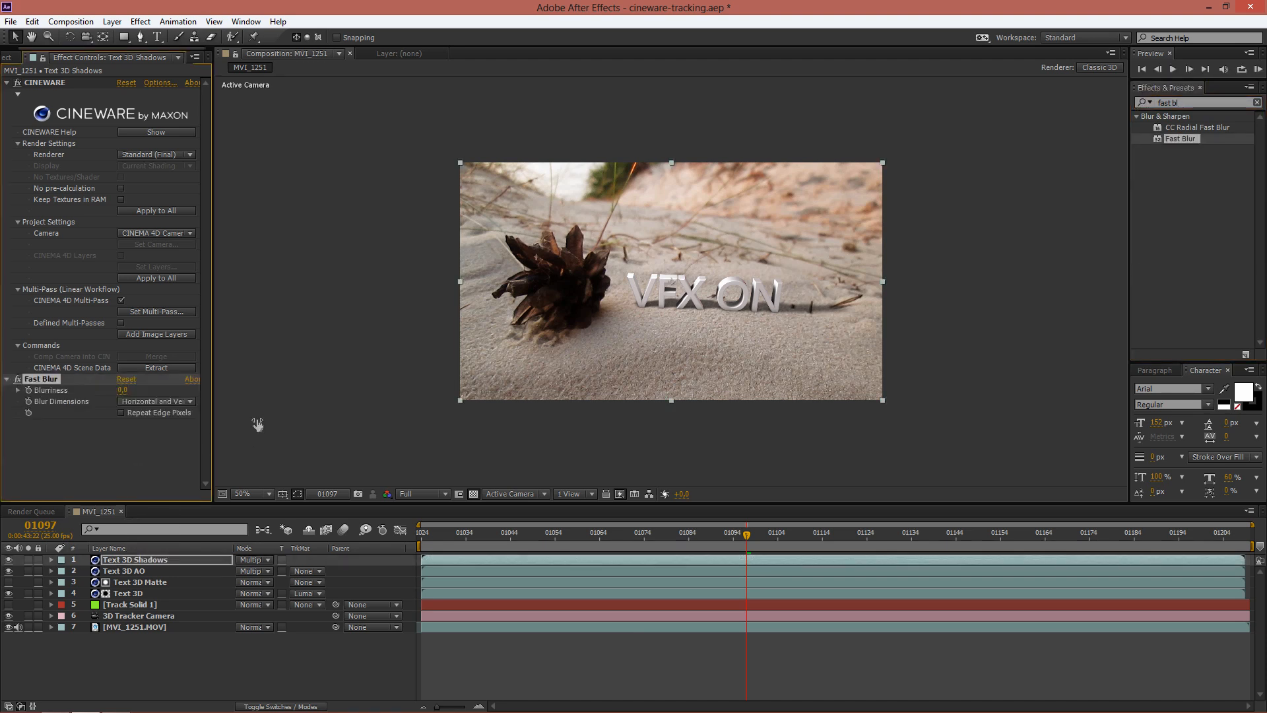
Step: Try a Fast Blur blurriness of 7.0 on the Text 3D Shadows layer, and settle on 2.0
left_click_drag(122, 390, 128, 390)
left_click_drag(127, 390, 127, 390)
key("t")
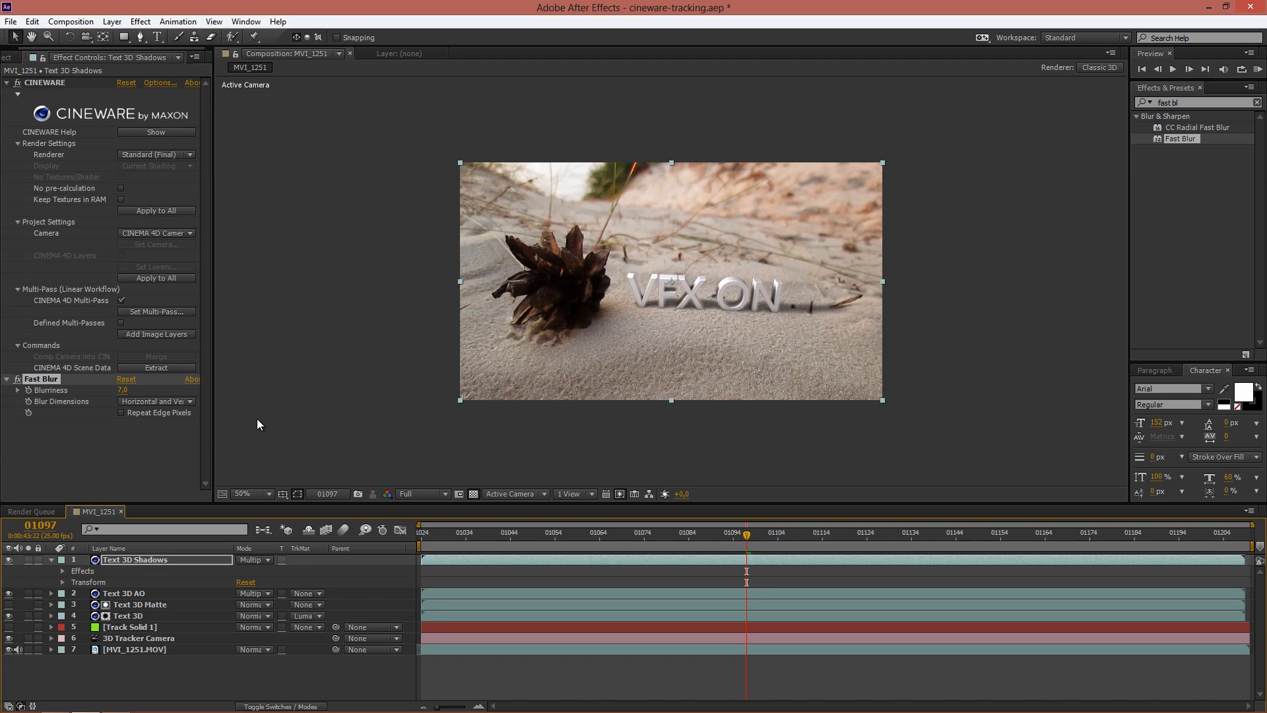
key("ctrl+z")
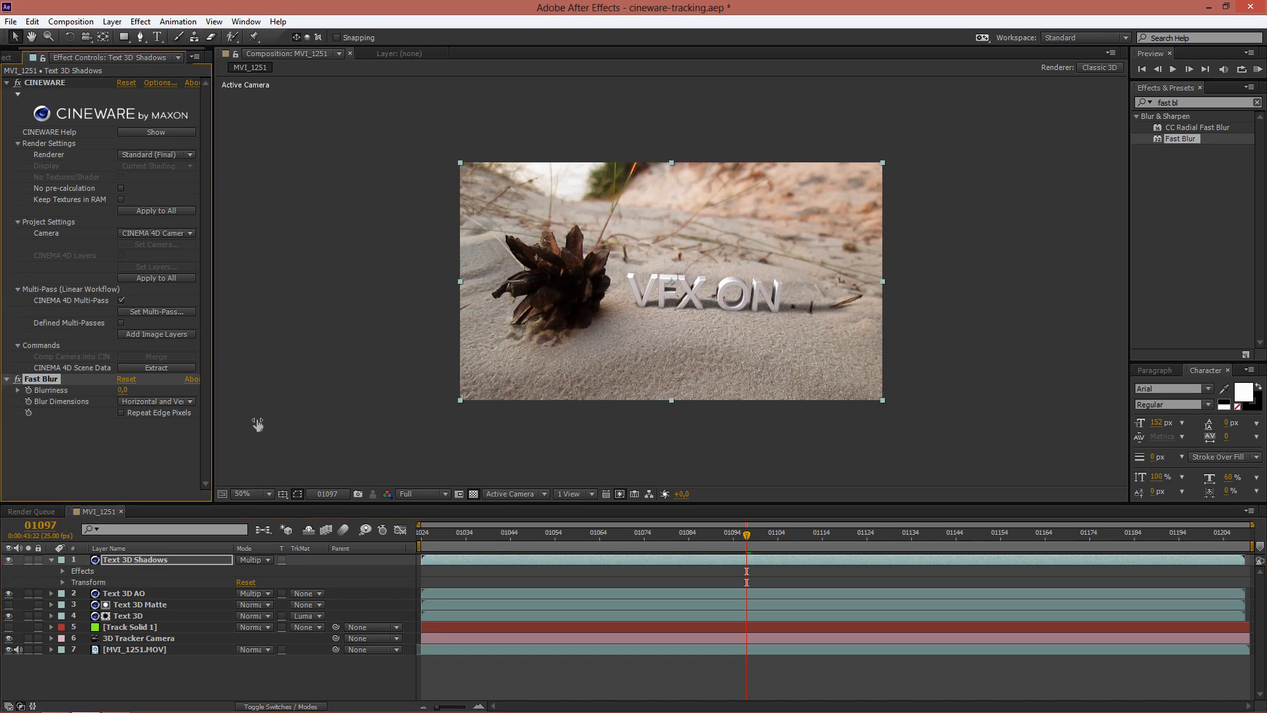
type("2")
key("Return")
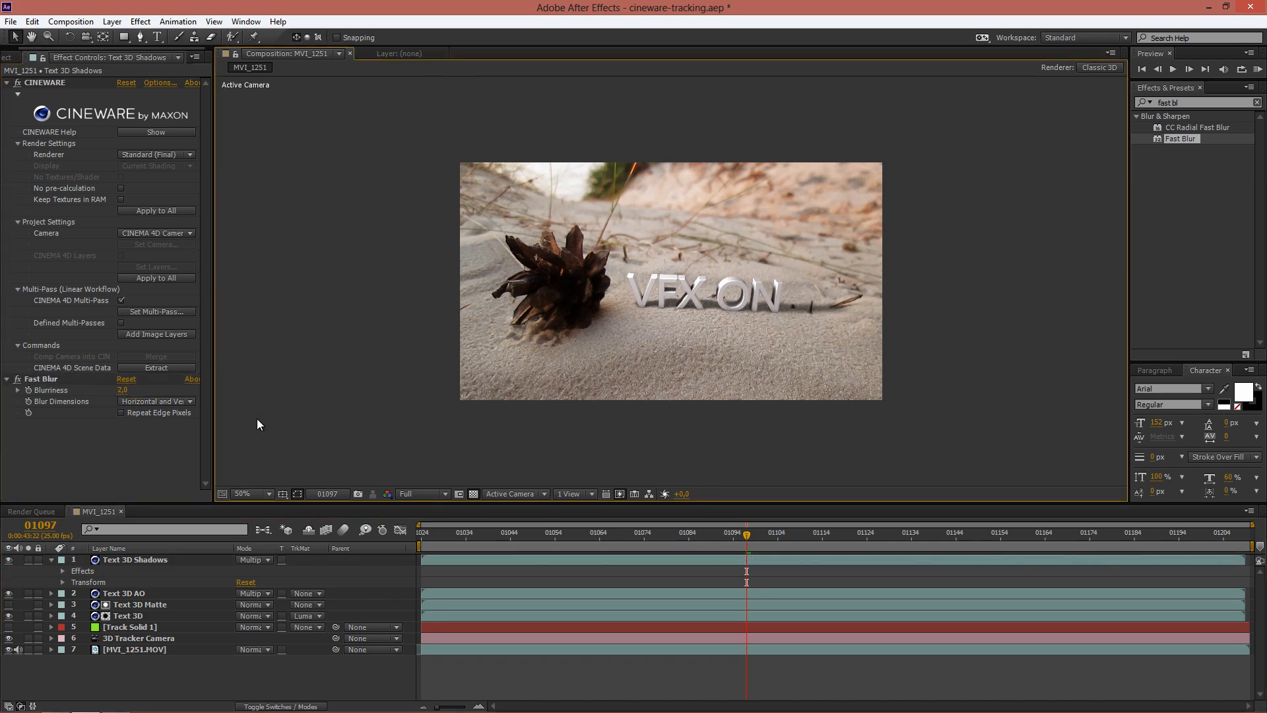
key("ctrl+z")
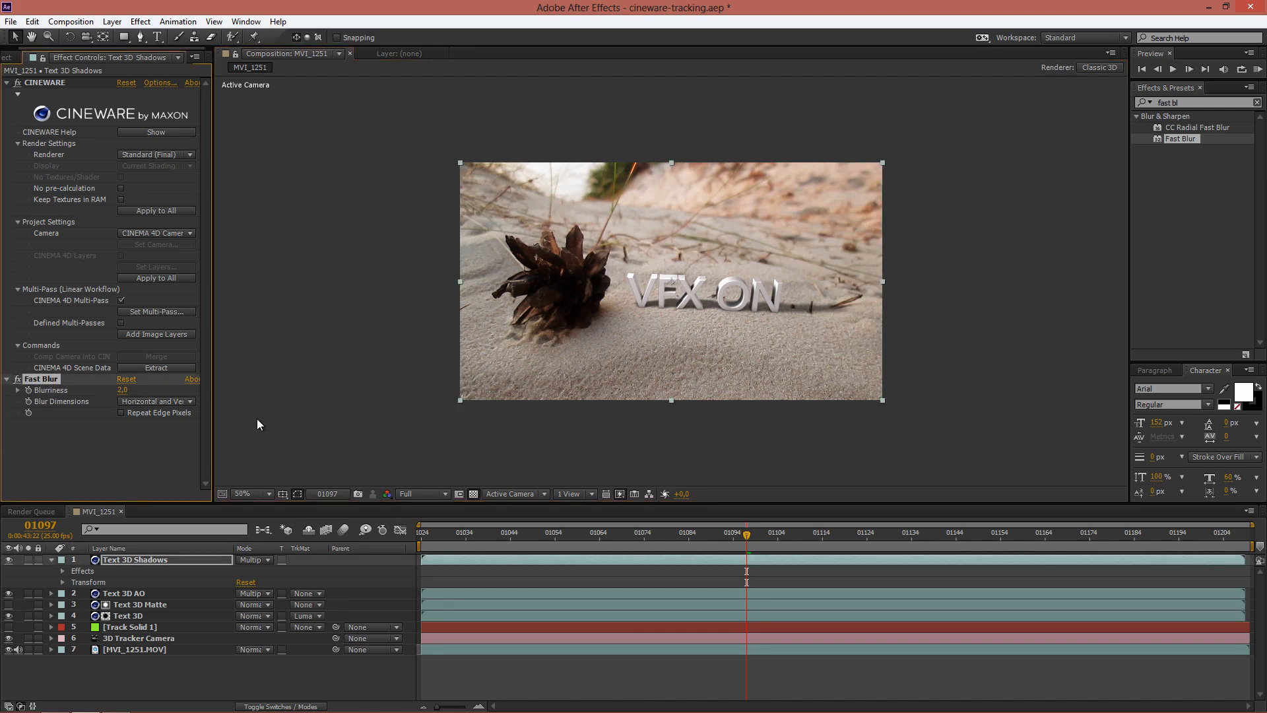
Step: Lower the opacity of the Text 3D Shadows layer to 77% in its Transform properties
left_click(257, 424)
left_click(63, 582)
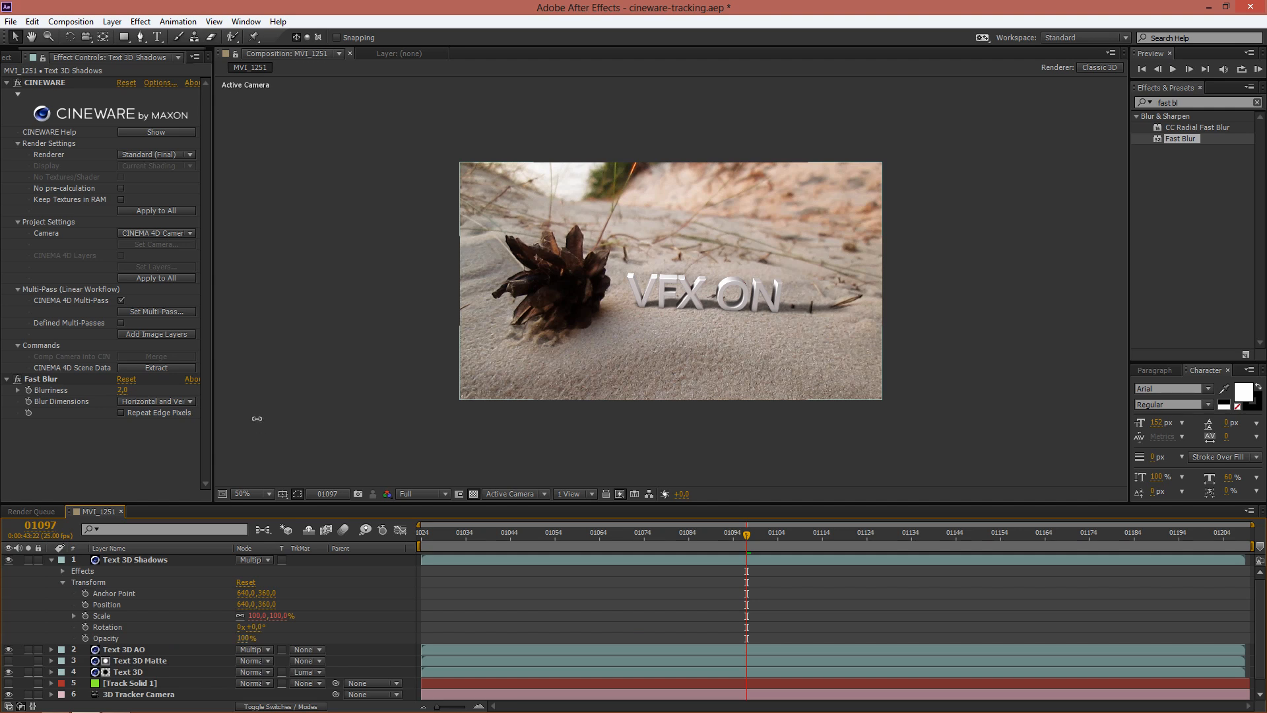
left_click_drag(243, 638, 237, 638)
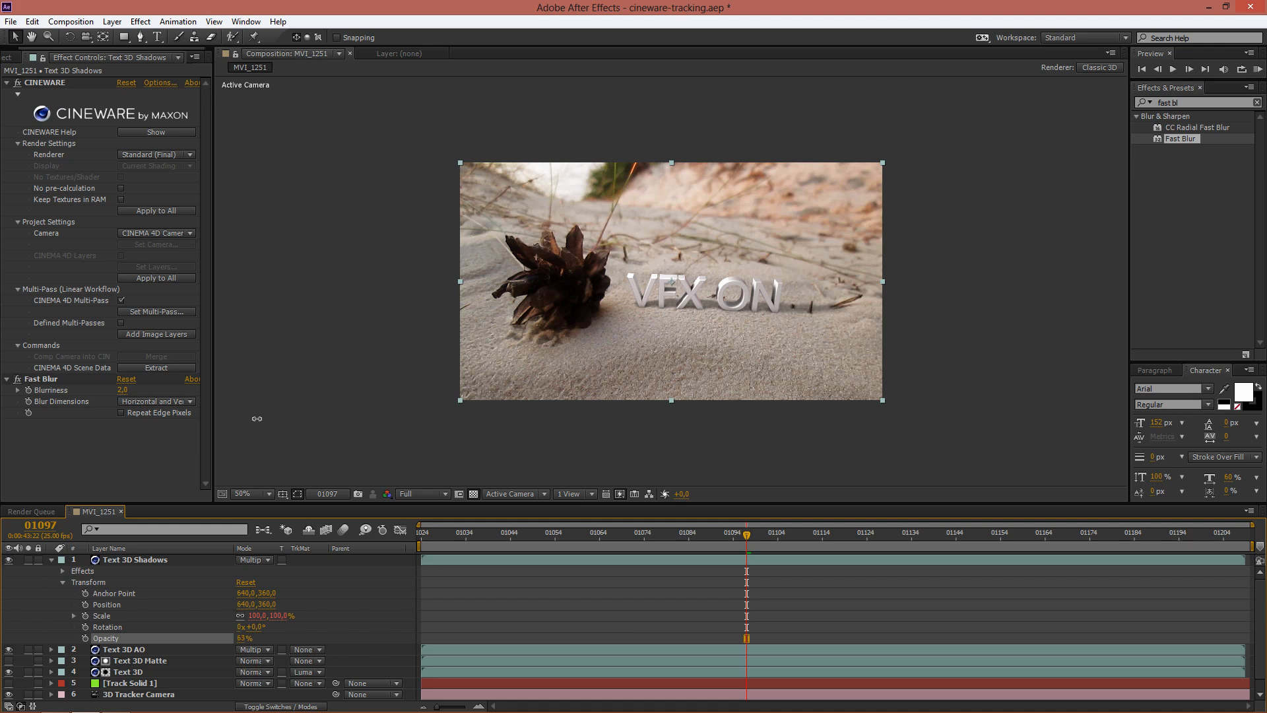
left_click_drag(257, 419, 257, 420)
key("u")
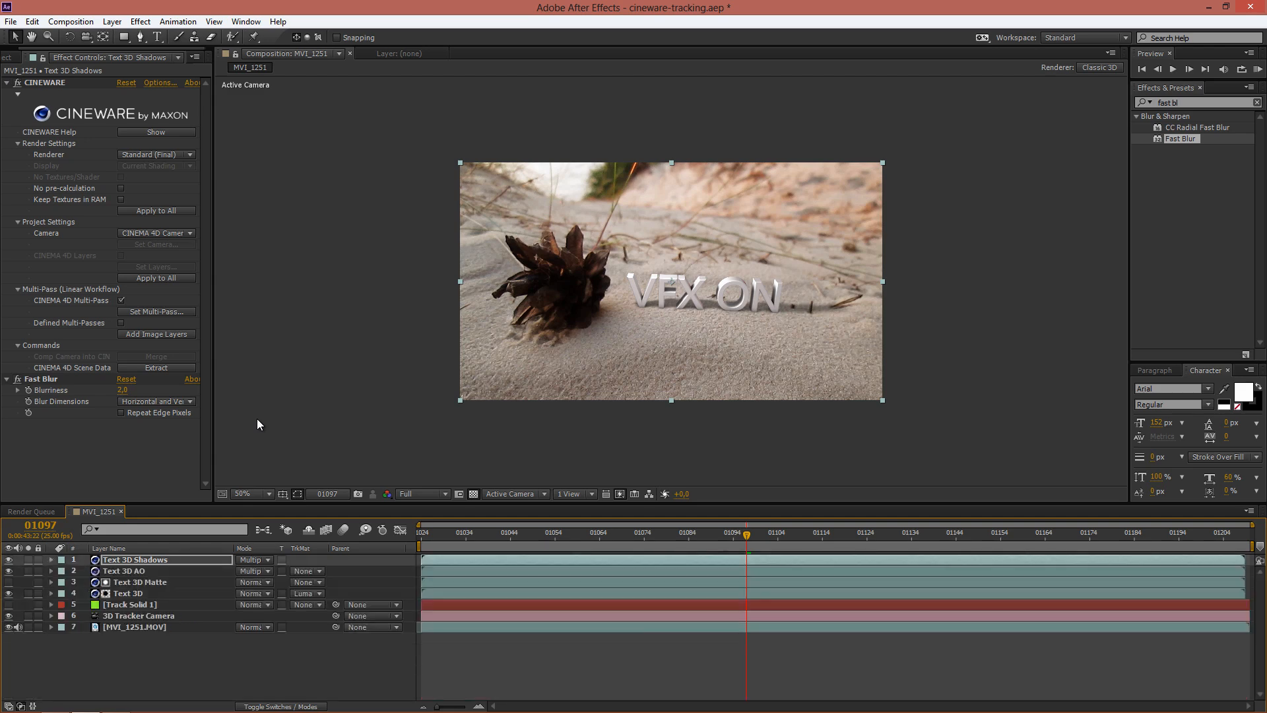
Step: Add a Curves effect to the Text 3D Shadows layer and raise its RGB curve to lighten the shadows
key("alt+t")
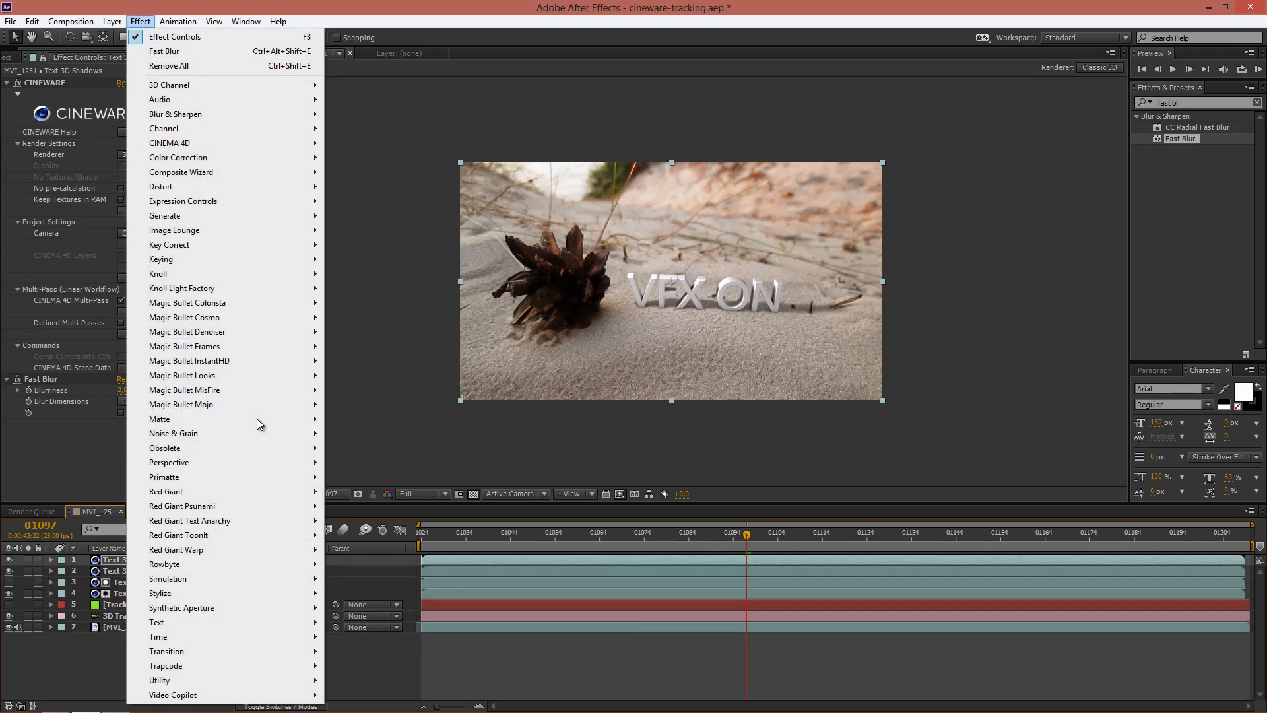
key("Escape")
key("alt+t")
key("Down")
key("Down")
key("Down")
key("Down")
key("Down")
key("Down")
key("Down")
key("Down")
key("Down")
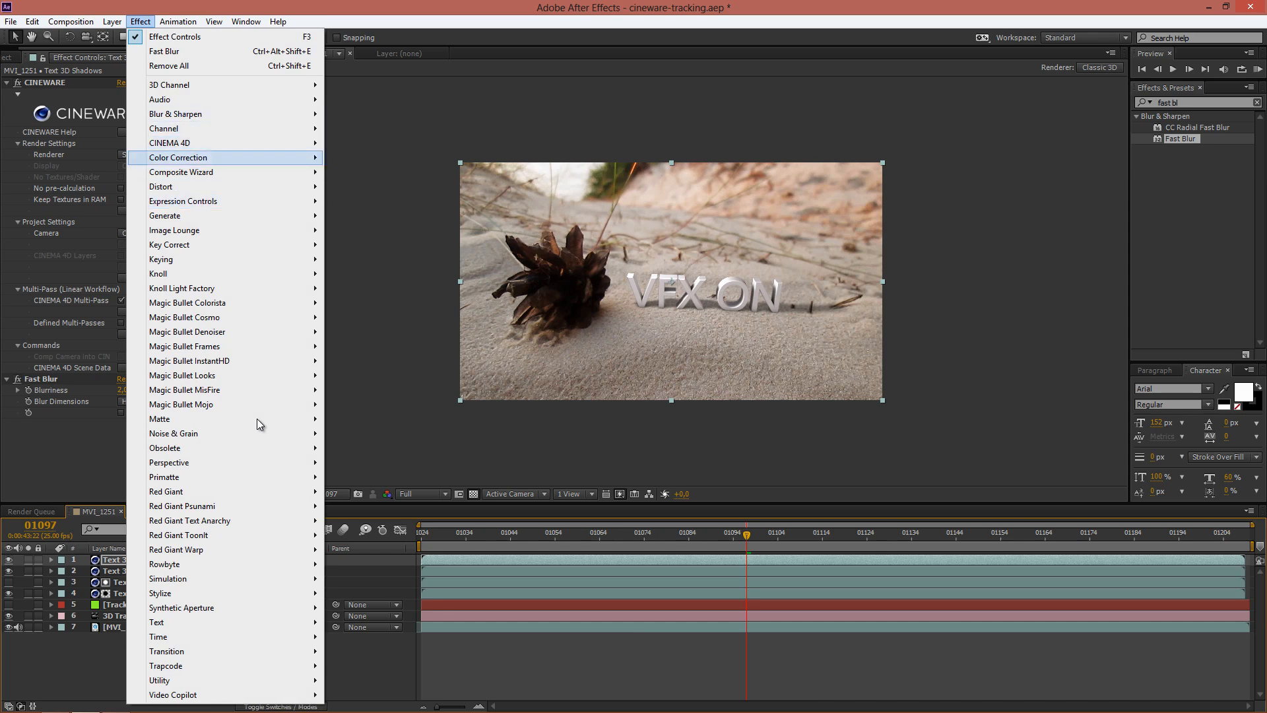
key("Up")
key("Up")
key("Up")
key("Up")
key("Down")
key("Down")
key("Down")
key("Down")
key("Right")
key("Down")
key("Down")
key("Down")
key("Down")
key("Down")
key("Down")
key("Down")
key("Down")
key("Down")
key("Down")
key("Down")
key("Down")
key("Down")
key("Down")
key("Down")
key("Down")
key("Down")
key("Down")
key("Down")
key("Down")
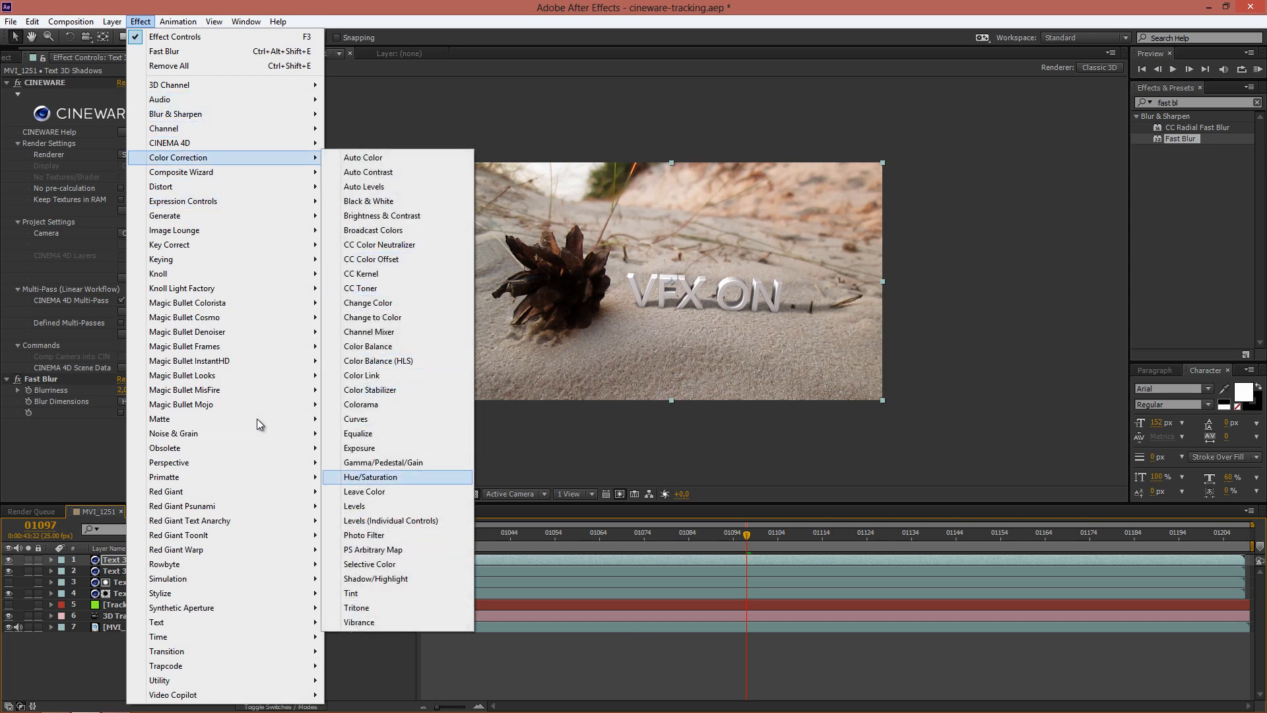
key("Up")
key("Up")
key("Up")
key("Up")
key("Return")
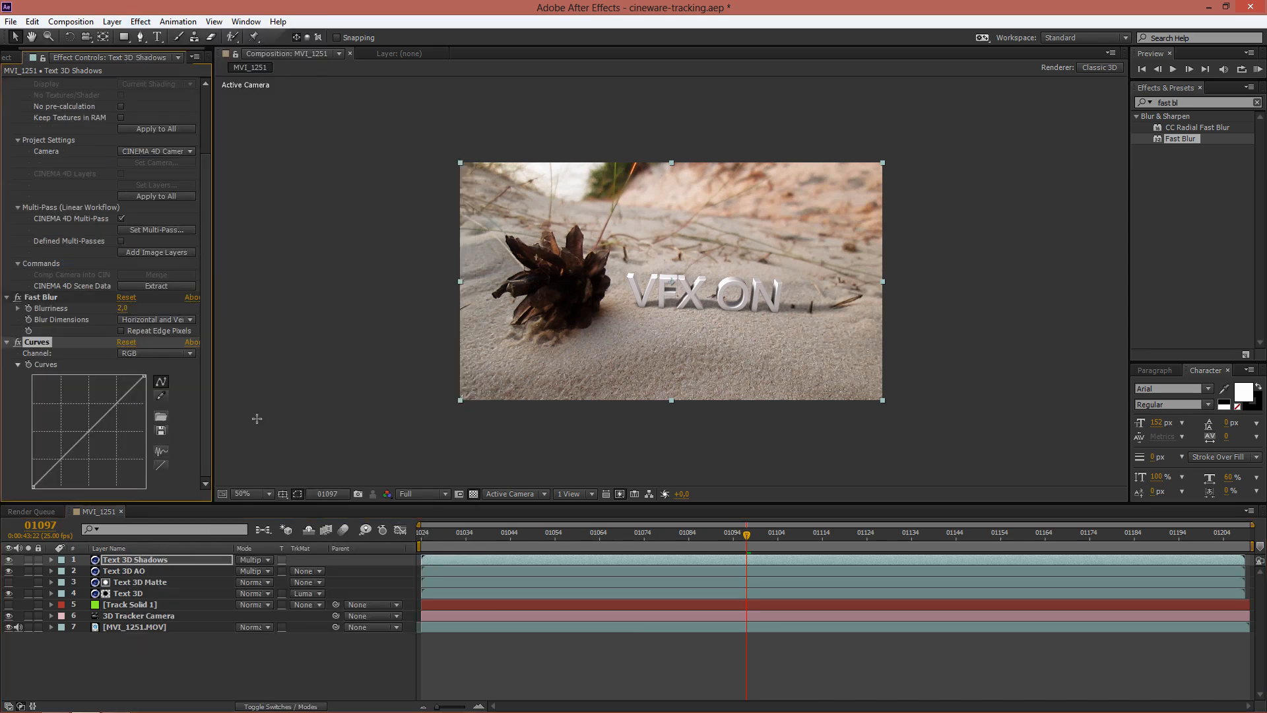
left_click_drag(92, 427, 106, 396)
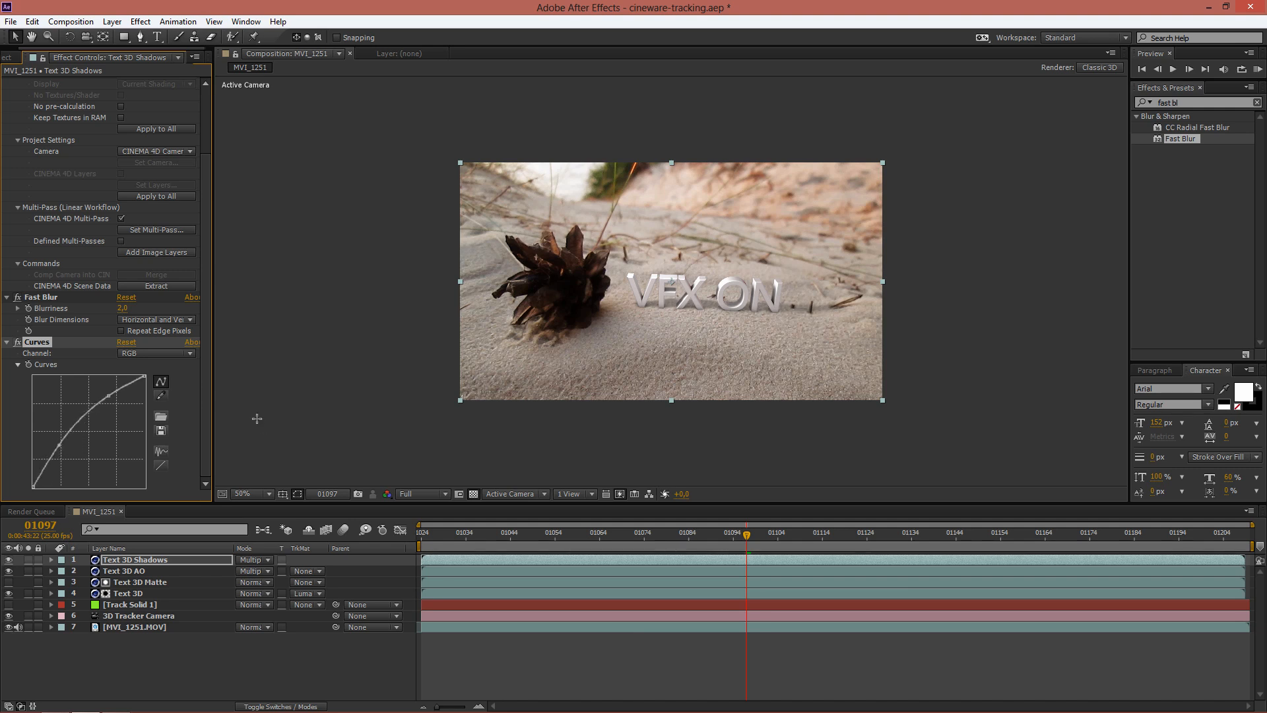
Step: Remove the Fast Blur effect from the Text 3D Shadows layer and set the layer's opacity back to 100%
key("Up")
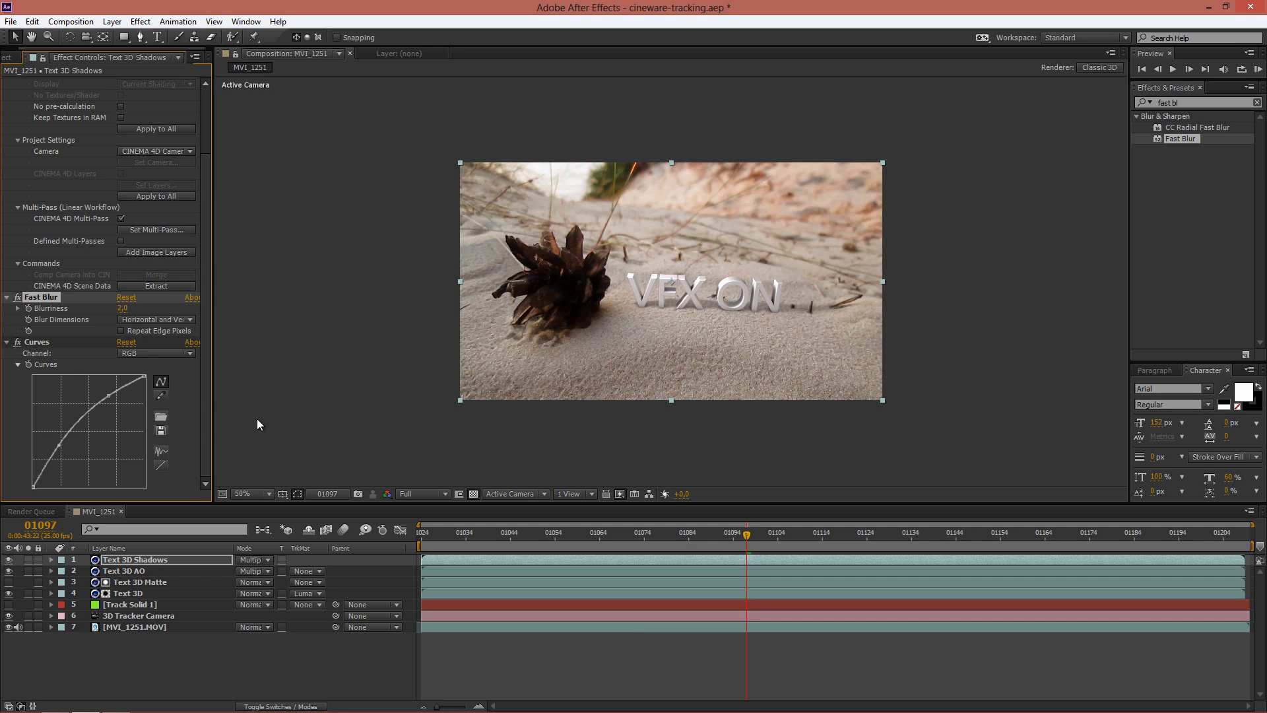
key("Delete")
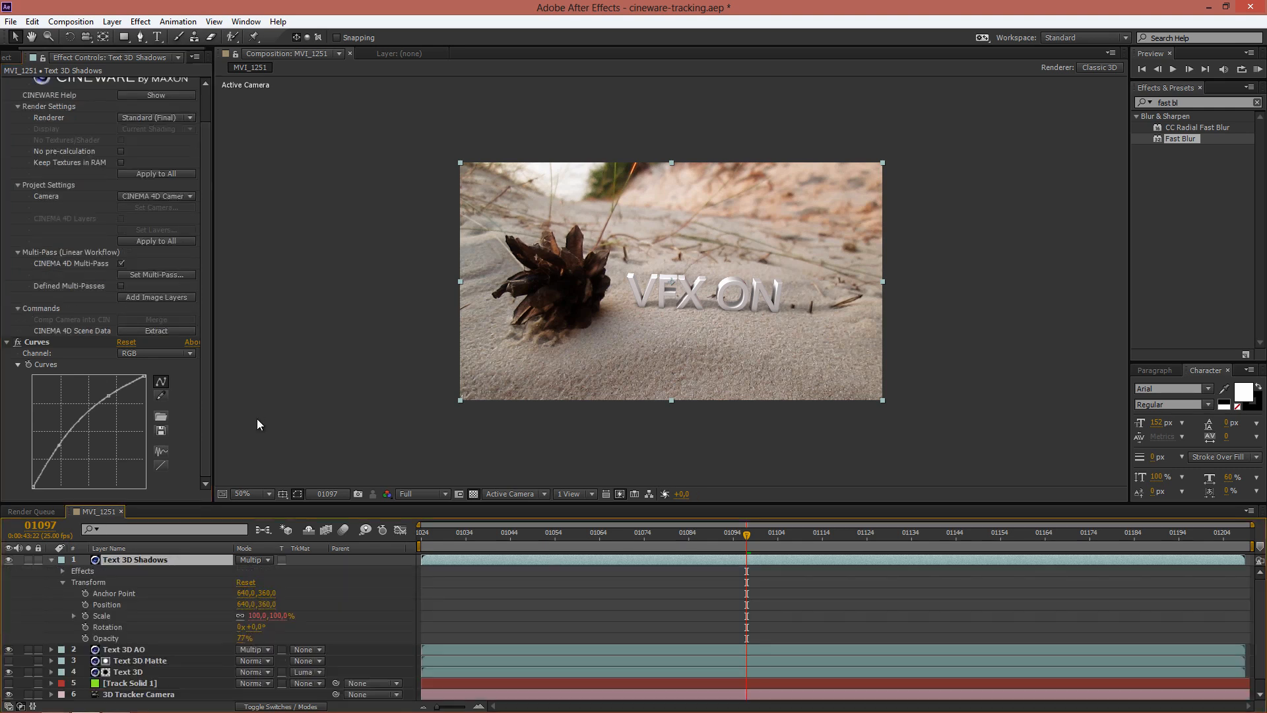
key("t")
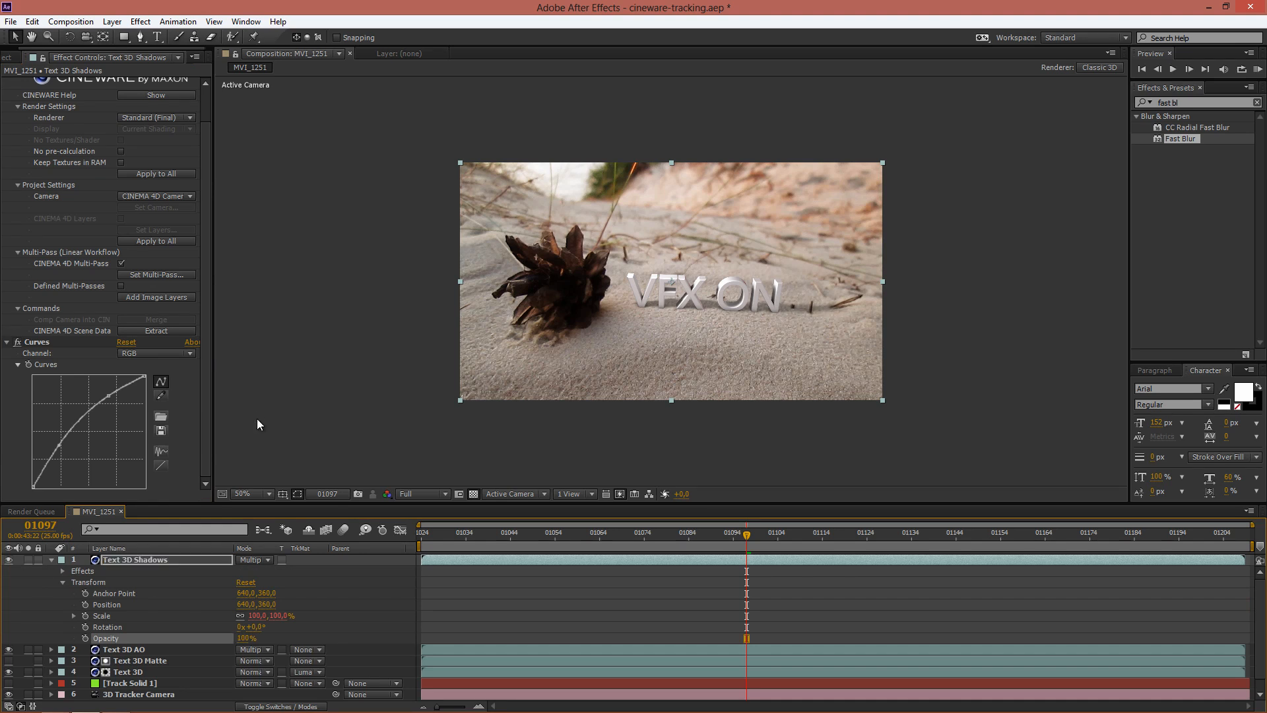
Step: Reshape the RGB curve on the Text 3D Shadows layer, raising its upper and lower parts further, and collapse the layer's properties
key("ctrl+z")
key("ctrl+z")
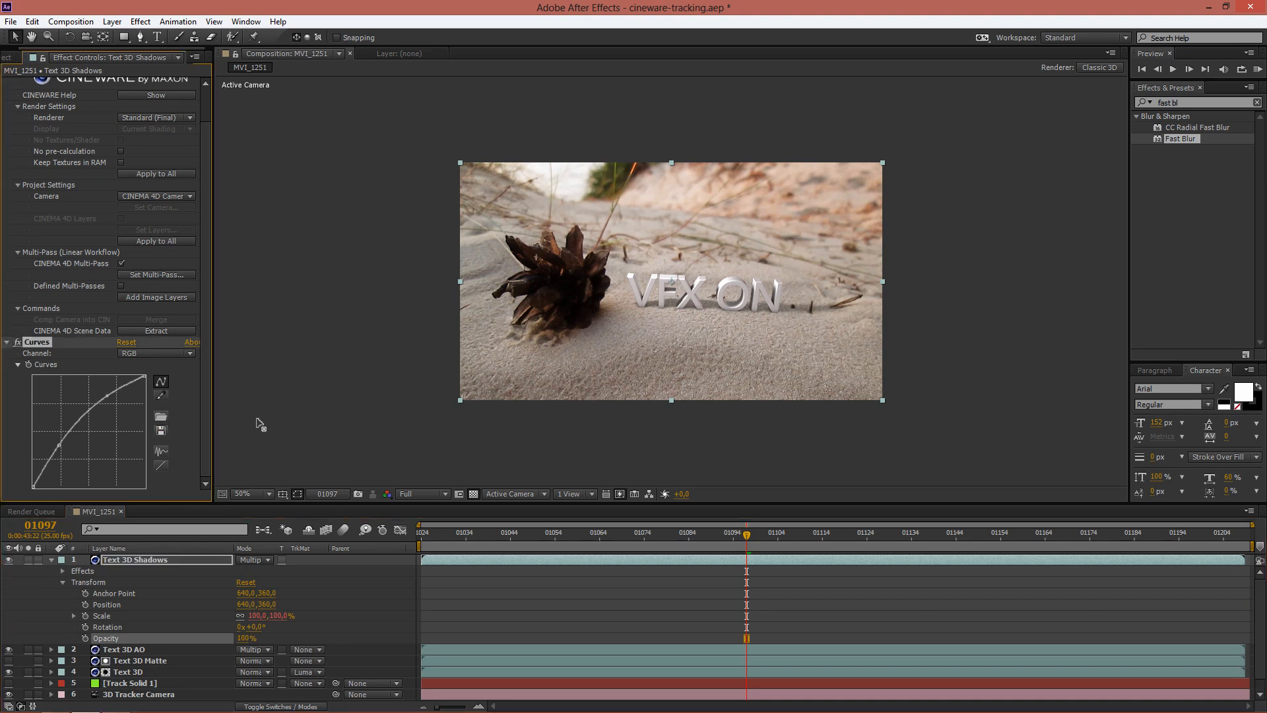
key("ctrl+z")
key("ctrl+z")
key("ctrl+z")
key("ctrl+z")
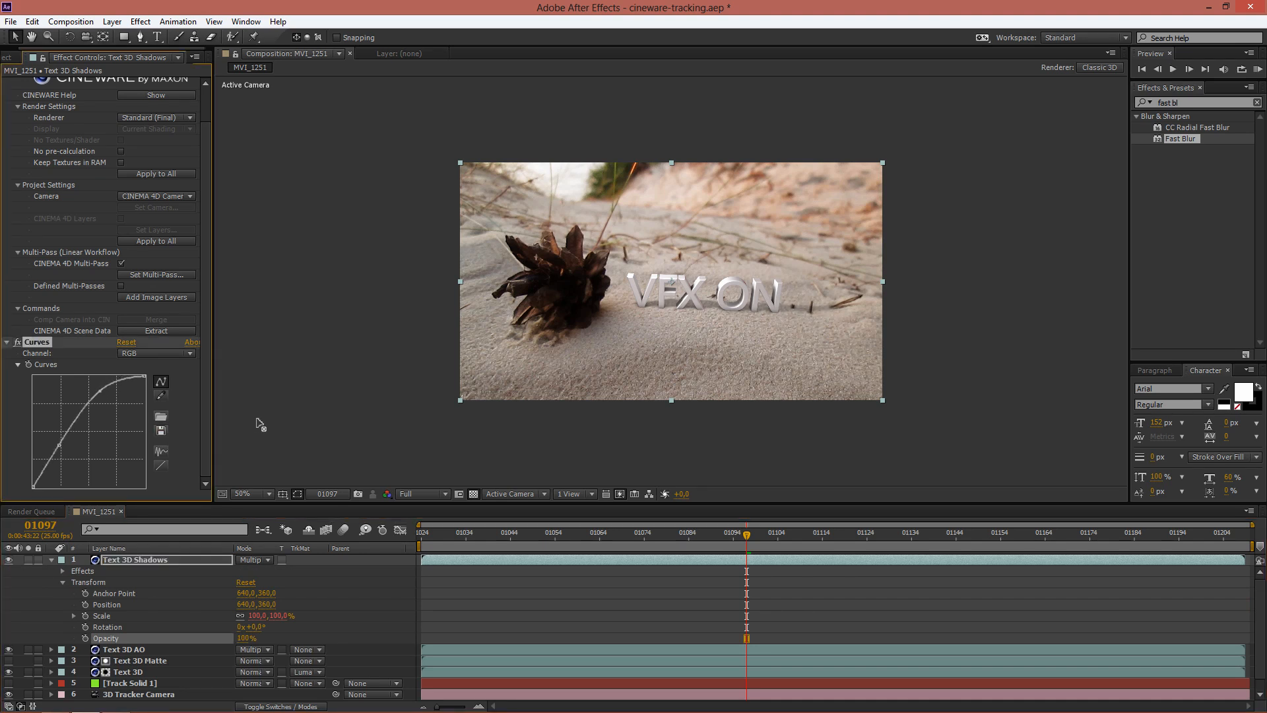
key("ctrl+z")
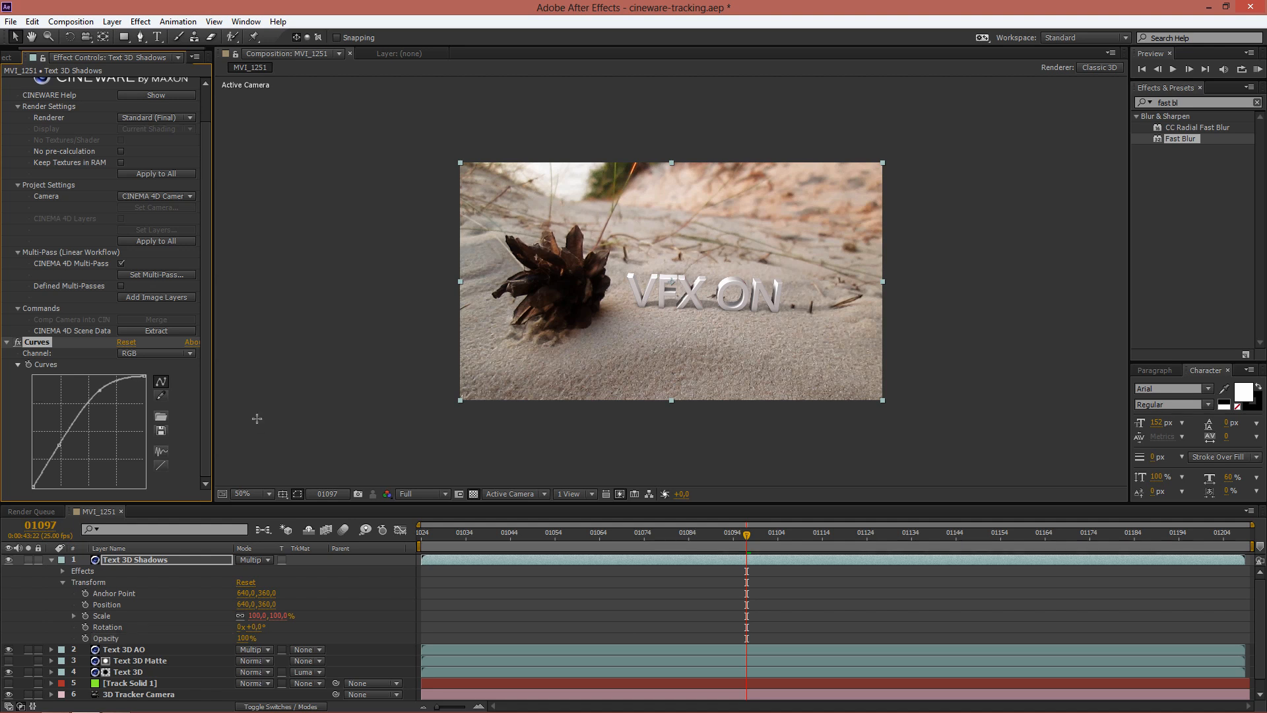
key("ctrl+z")
key("ctrl+z")
key("ctrl+z")
key("ctrl+z")
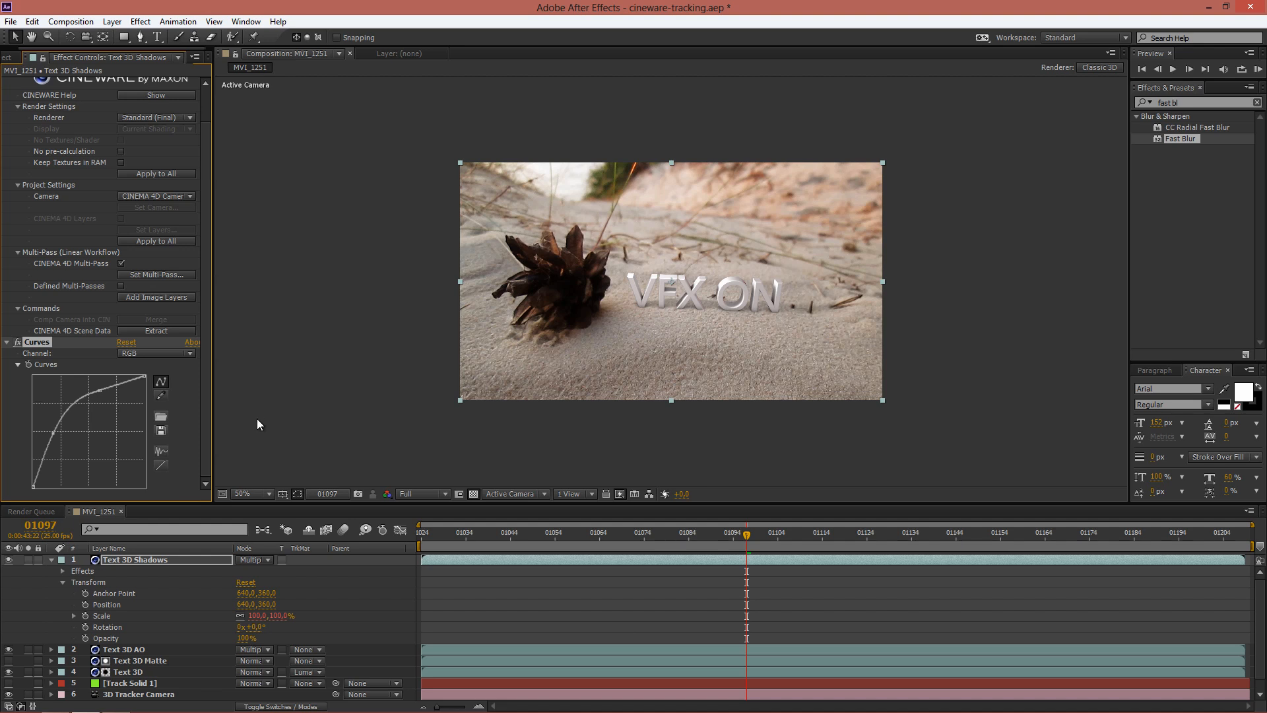
key("ctrl+z")
key("ctrl+z")
key("ctrl+z")
key("ctrl+z")
key("ctrl+z")
key("ctrl+z")
key("ctrl+z")
key("ctrl+z")
key("ctrl+z")
key("ctrl+z")
key("ctrl+z")
key("ctrl+z")
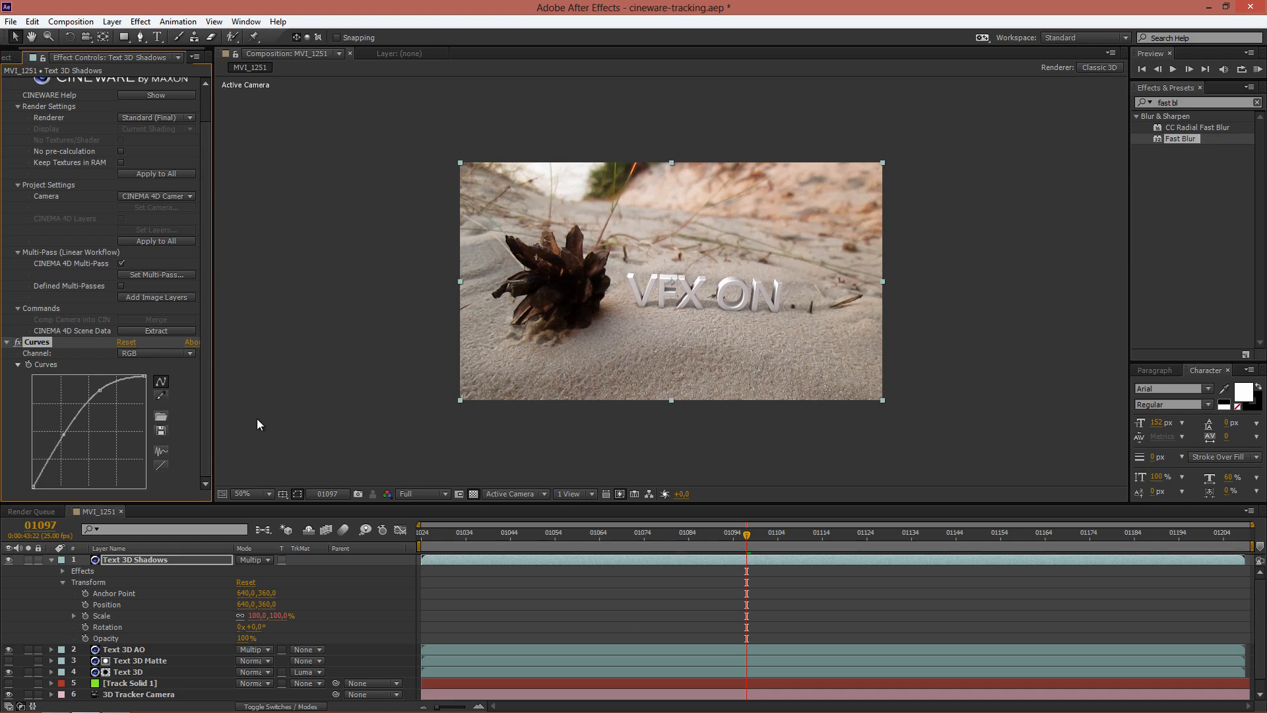
key("ctrl+z")
left_click(257, 424)
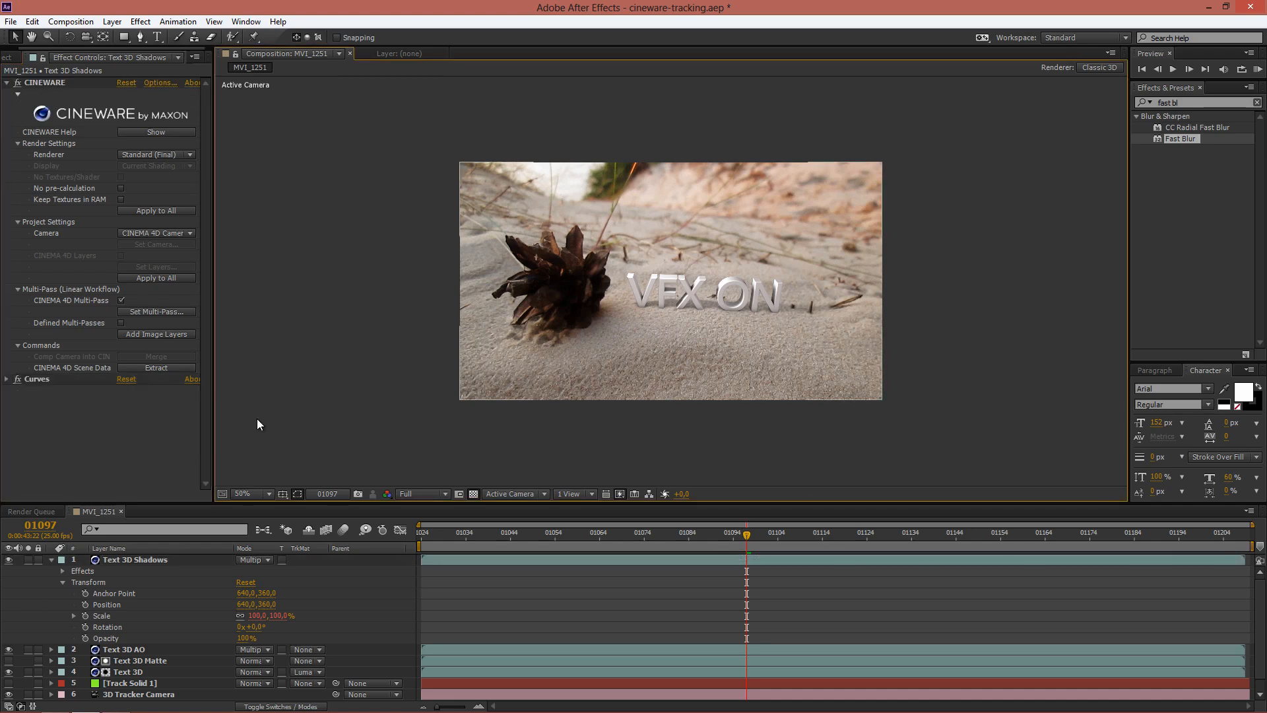
key("u")
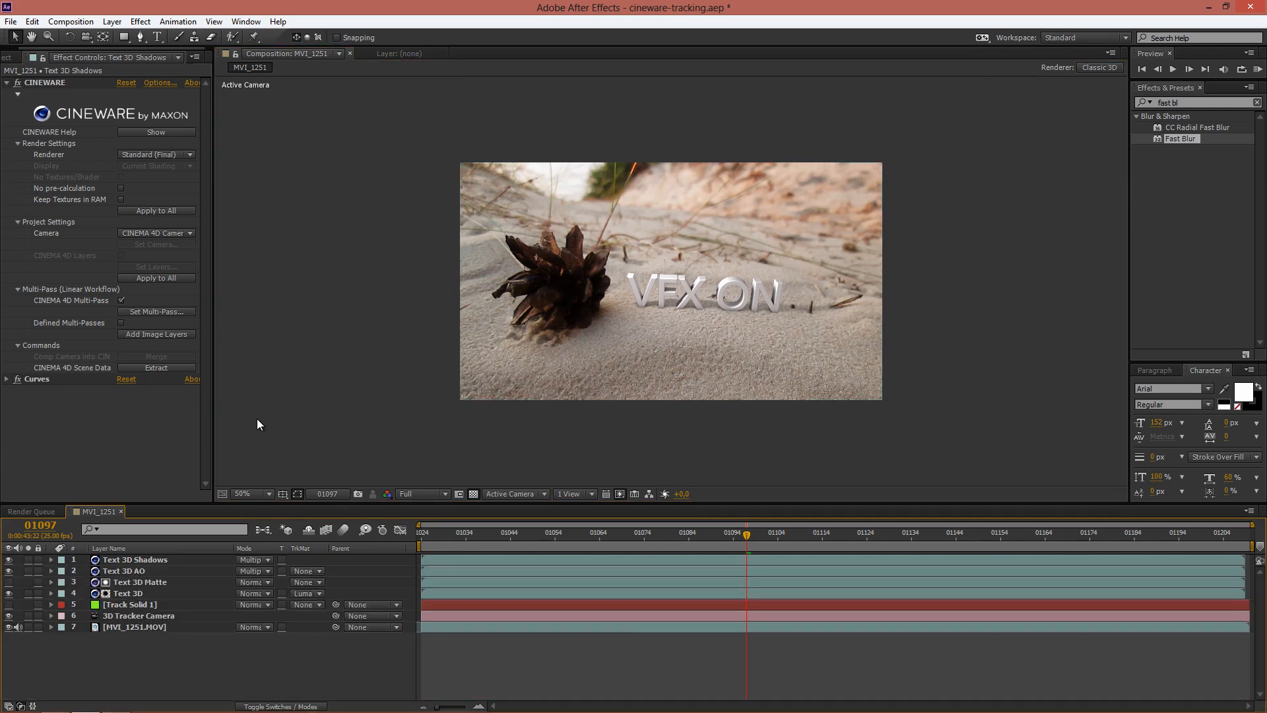